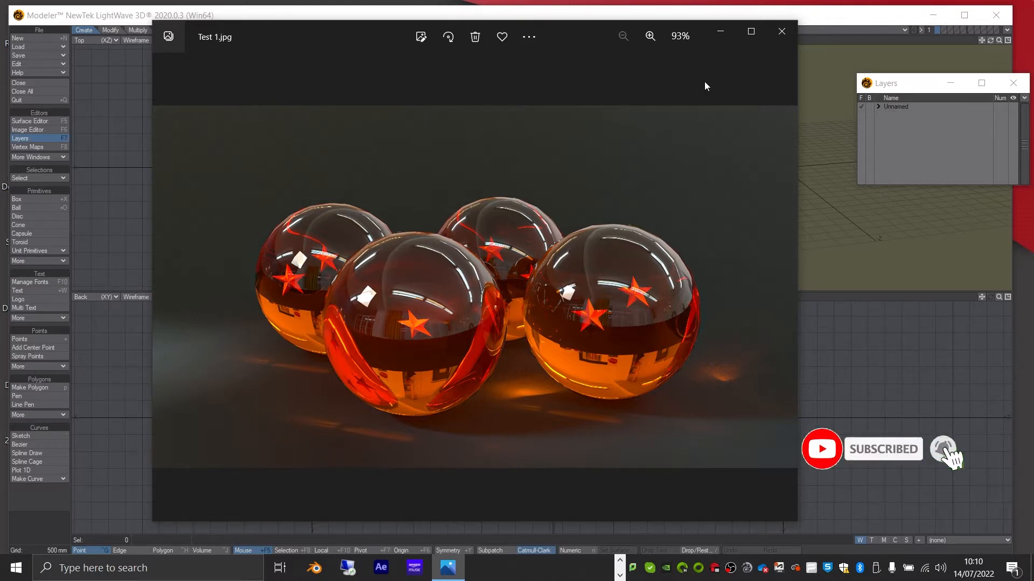
Put the reference render away and create a globe-type ball at the origin with 24 sides, 12 segments and a 500 mm radius
click(720, 37)
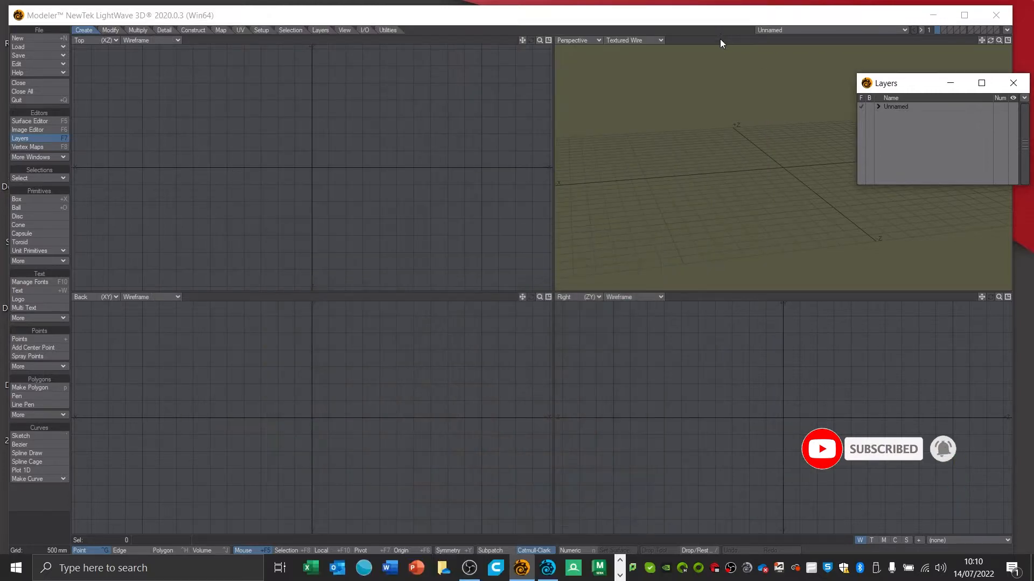
click(42, 209)
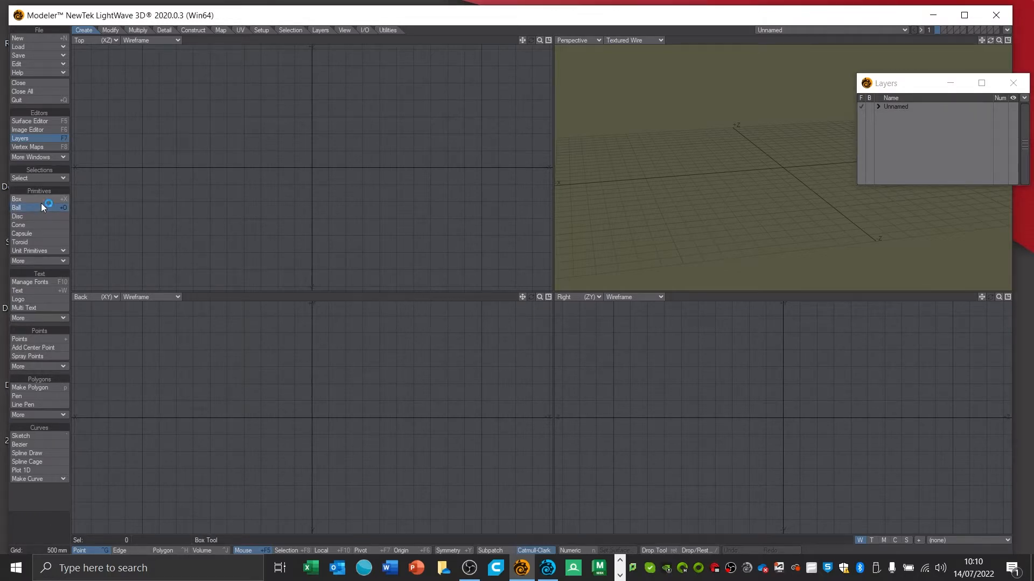
key(n)
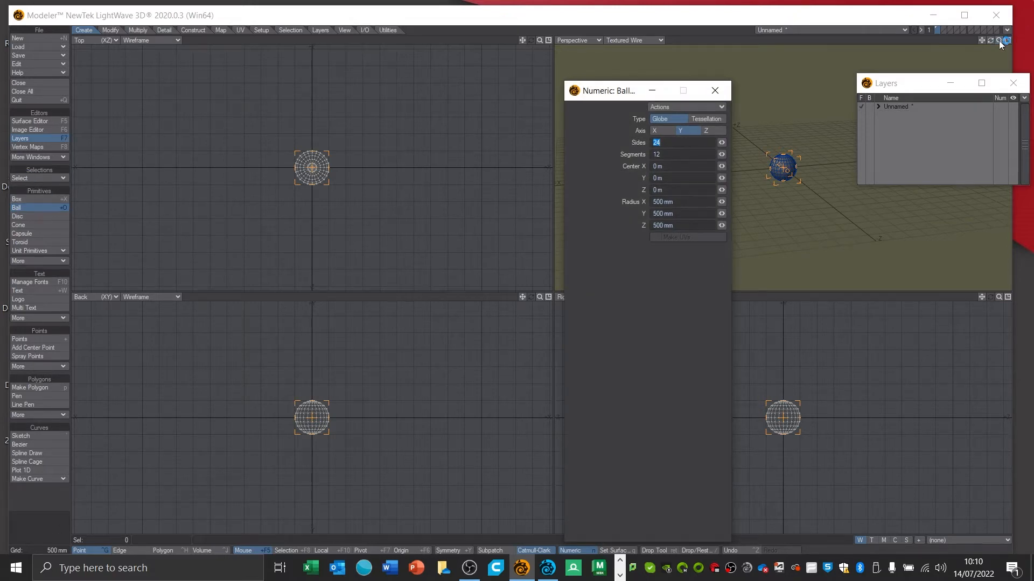
drag(999, 41, 1017, 40)
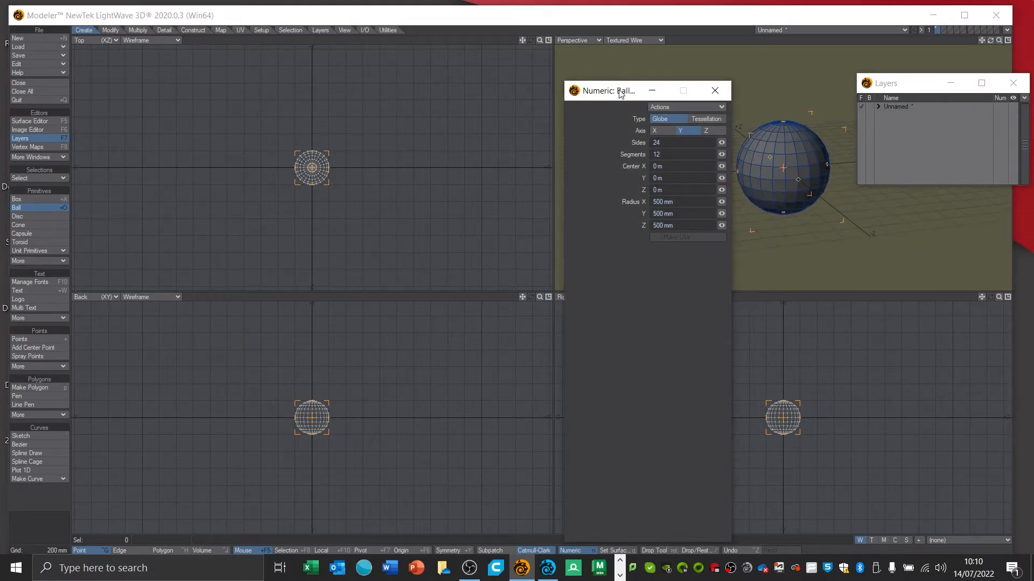
drag(620, 92, 369, 70)
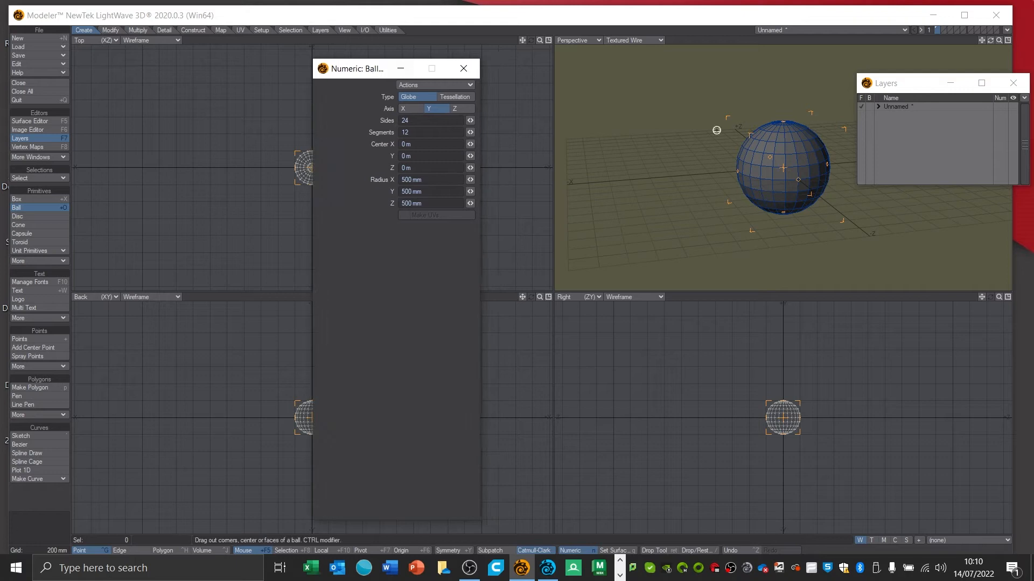
click(463, 69)
key(space)
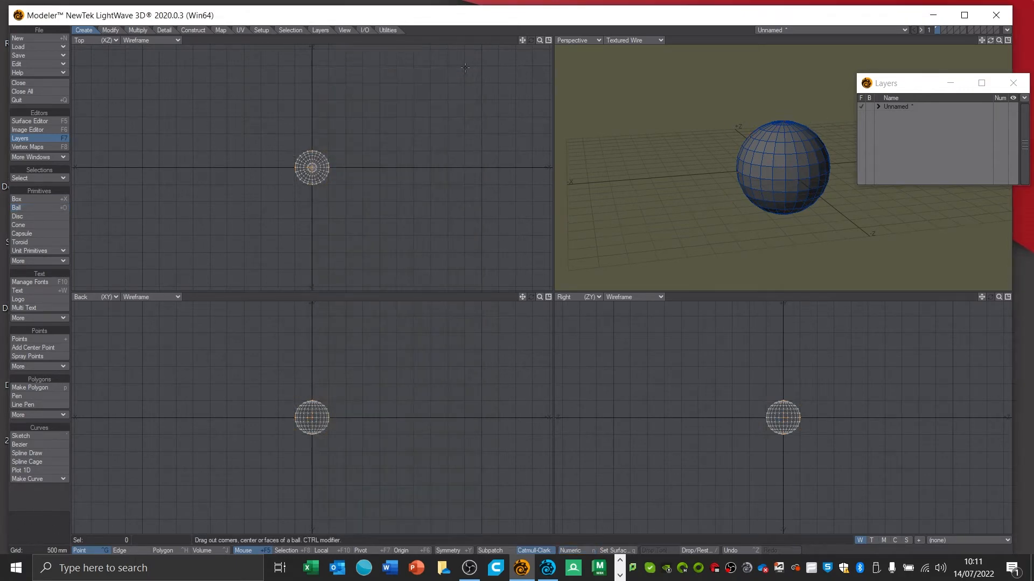
Expand the object's layer list and rename the ball's layer to Ball 1
drag(893, 87, 859, 71)
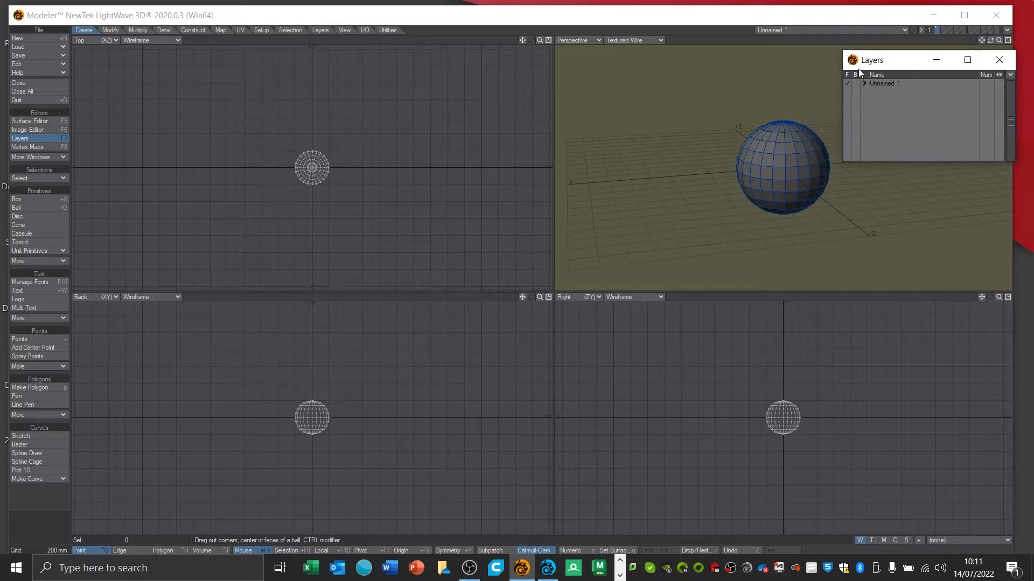
click(37, 138)
click(46, 139)
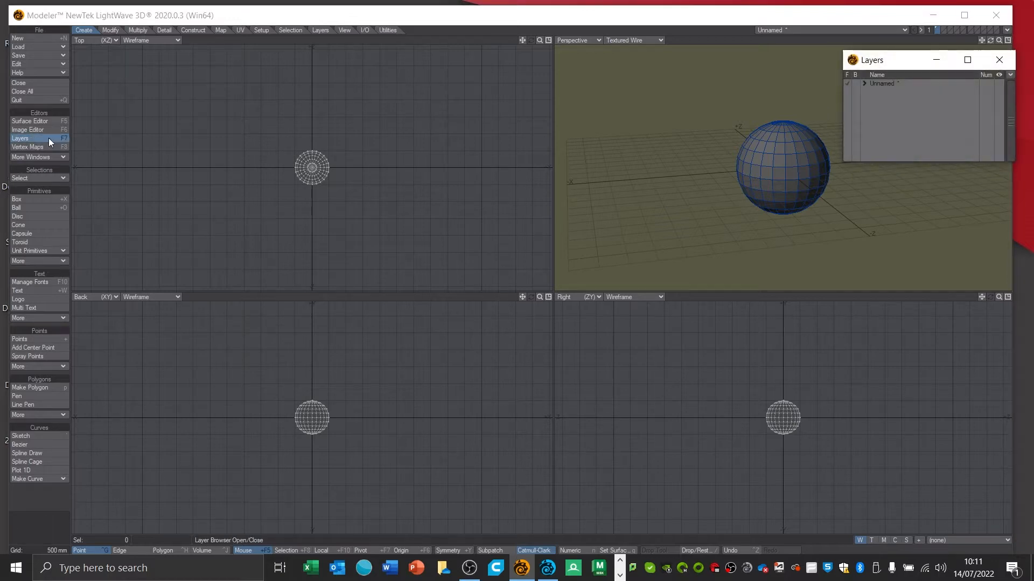
click(864, 84)
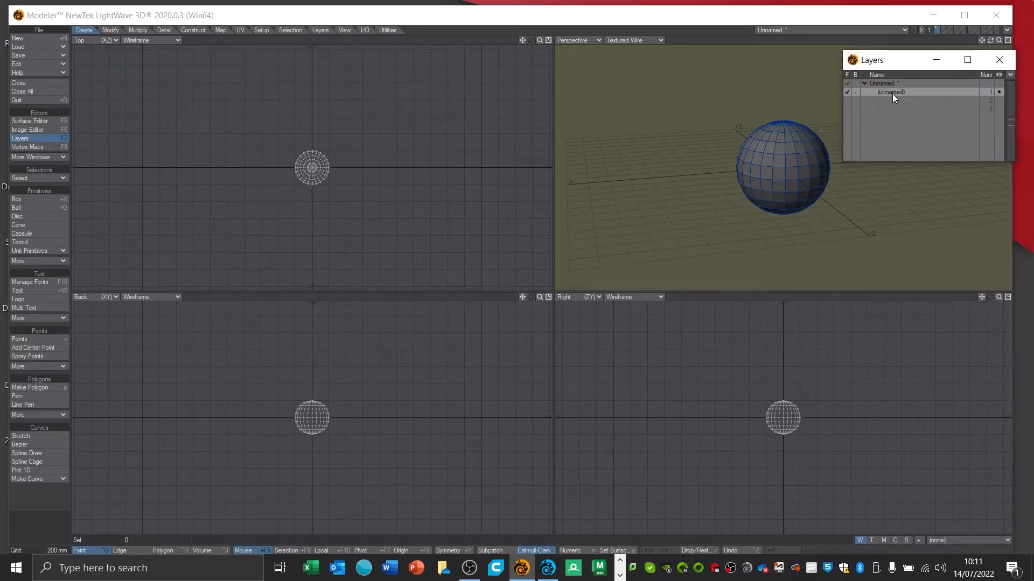
double_click(891, 92)
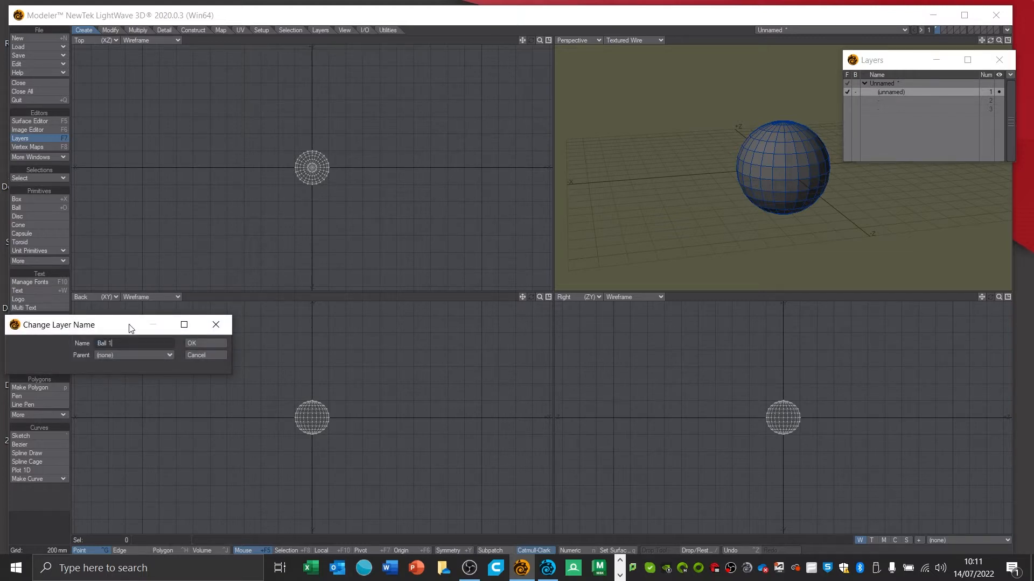
click(211, 343)
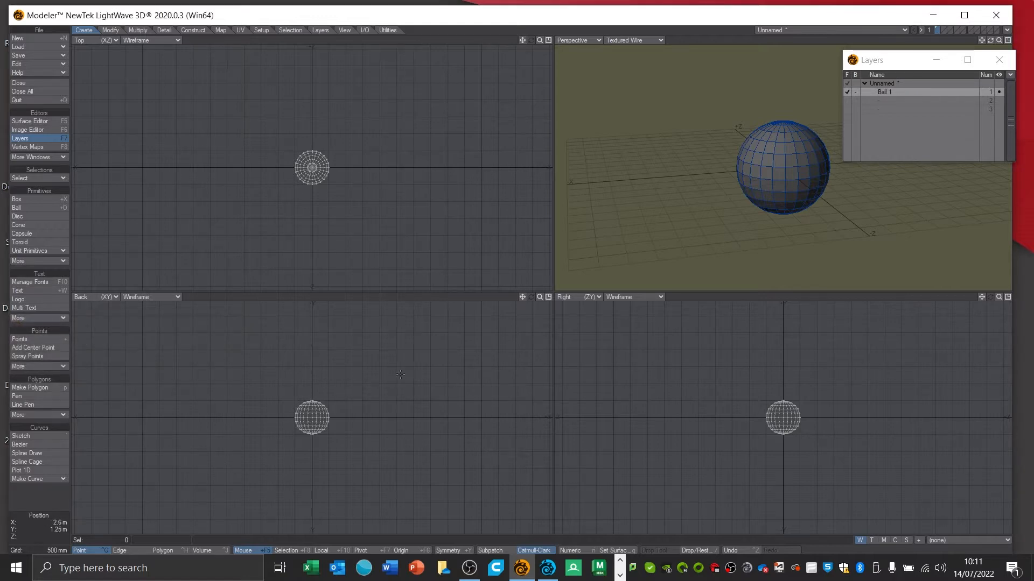
Assign the ball a surface named Ball 1 with an orange-brown colour of 186, 132, 46 and smoothing turned on
click(614, 551)
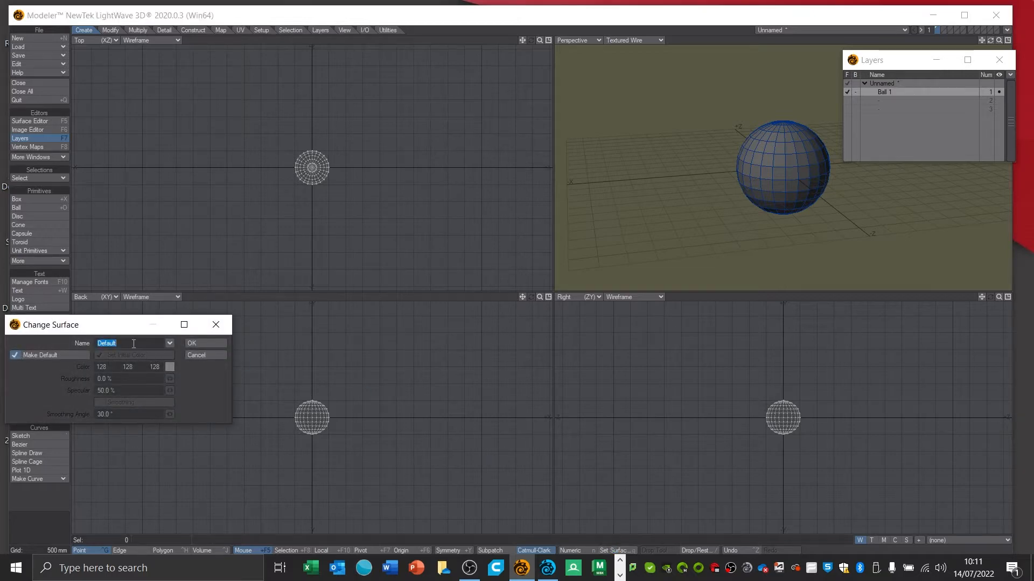
text(Ball 1)
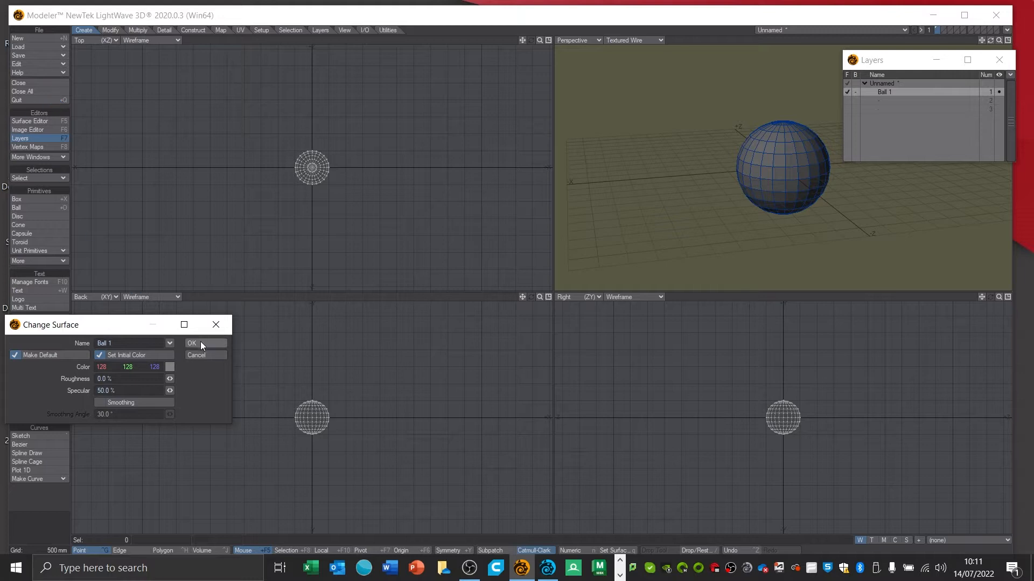
click(169, 368)
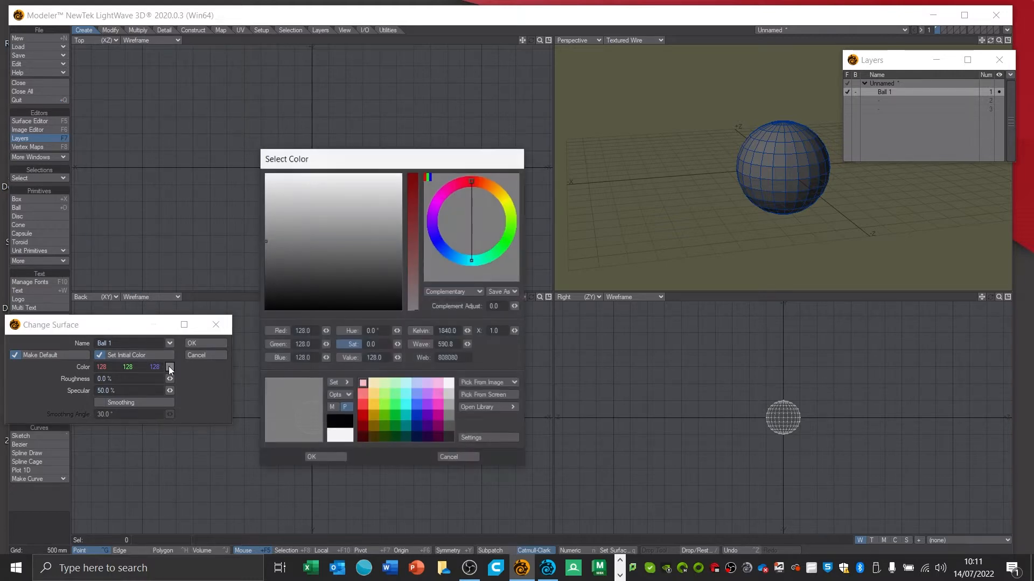
click(361, 405)
drag(302, 299, 278, 210)
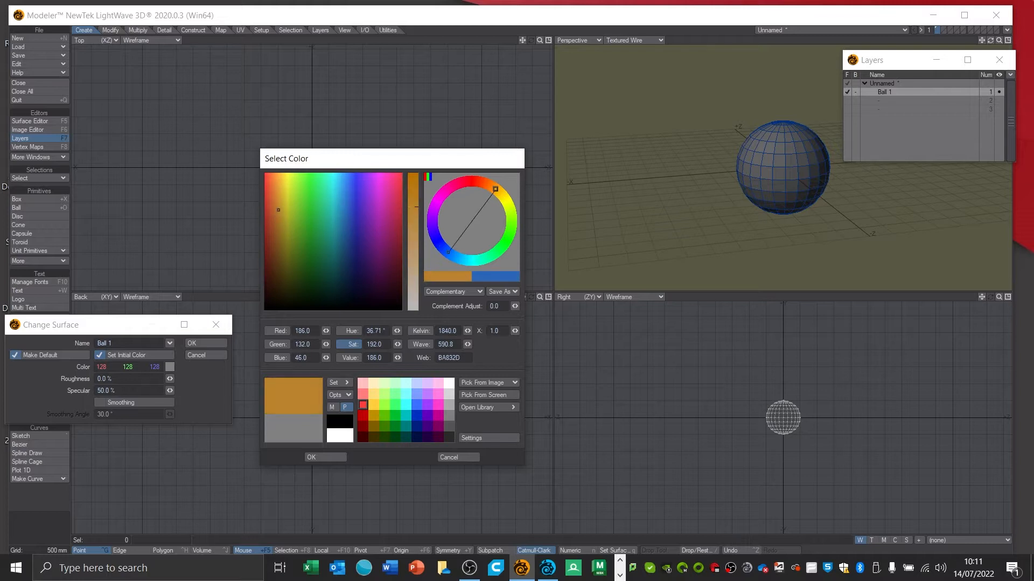
click(324, 457)
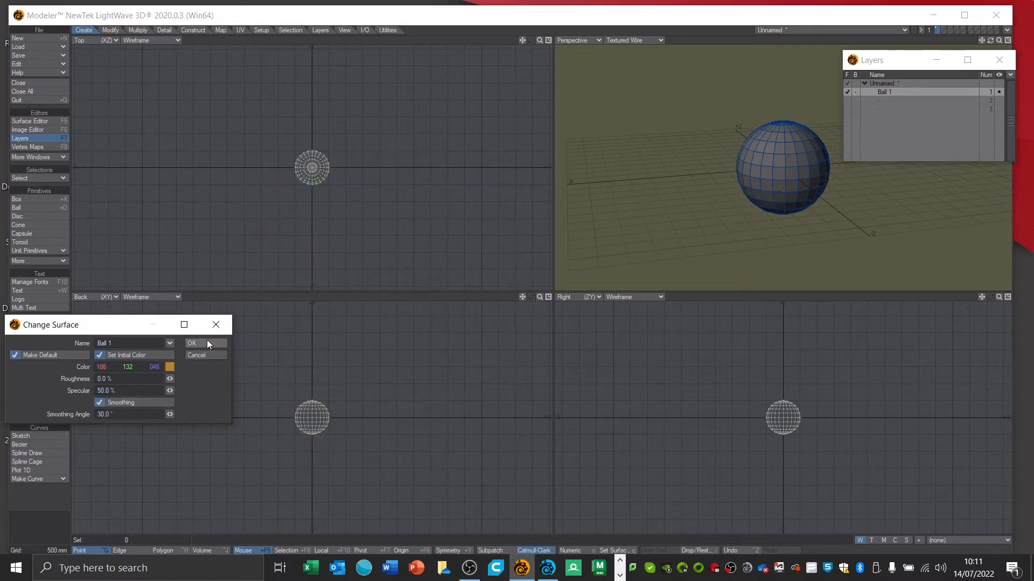
click(207, 342)
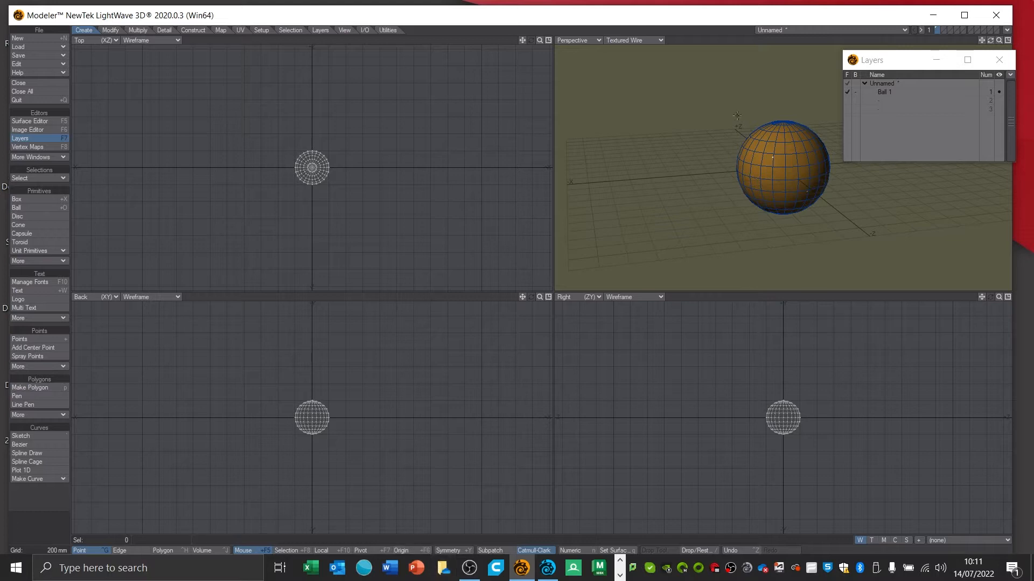
With empty layer 2 in front and Ball 1 in the background, set the EPS Loader to Closed Polygons with Auto AxisDrill enabled
click(880, 99)
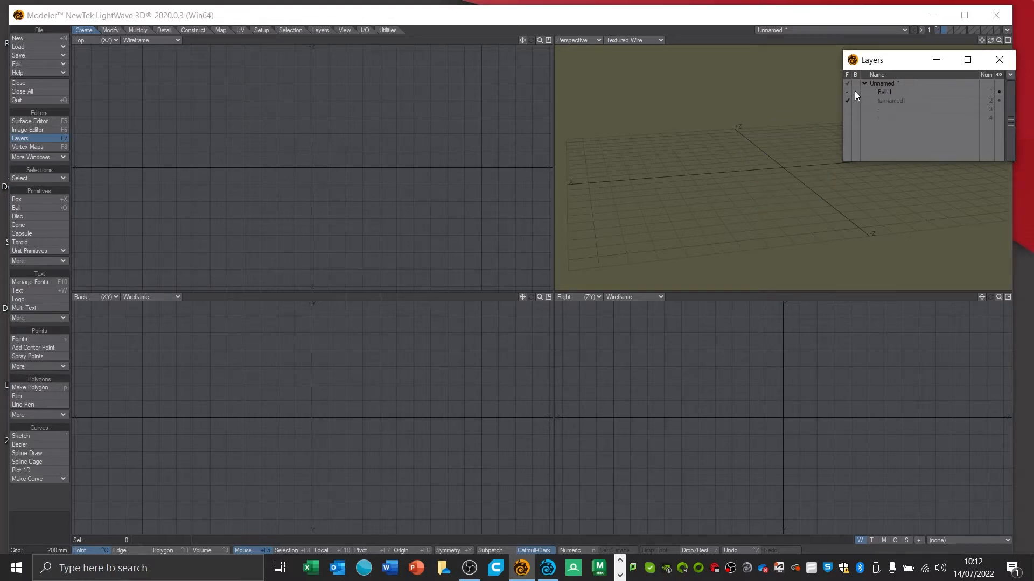
click(855, 92)
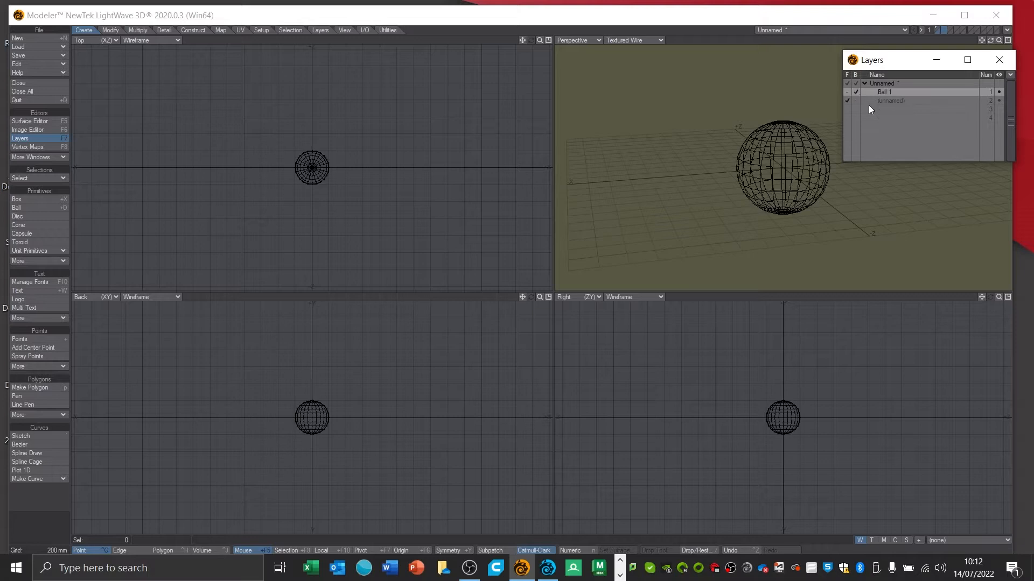
click(365, 30)
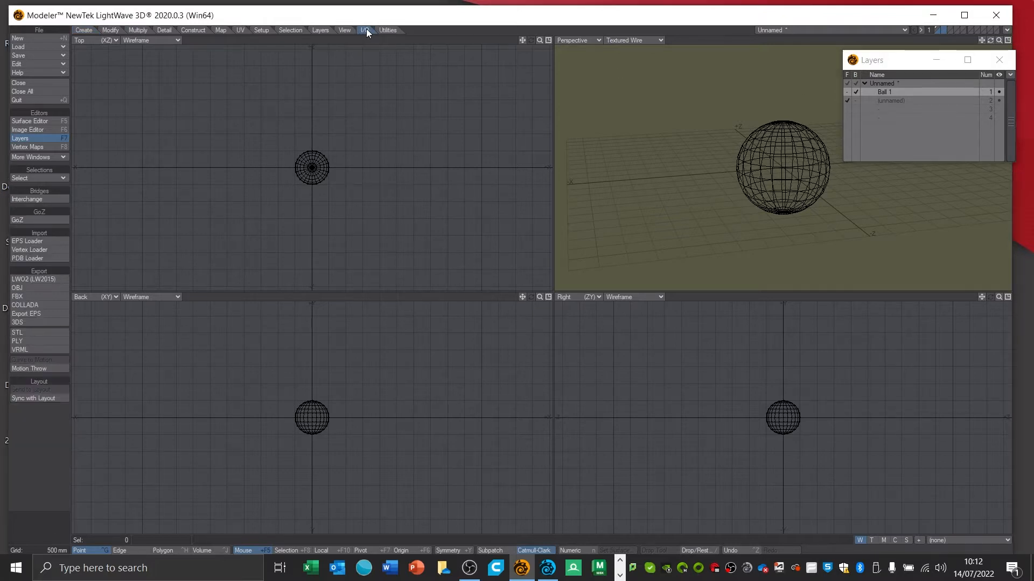
click(26, 241)
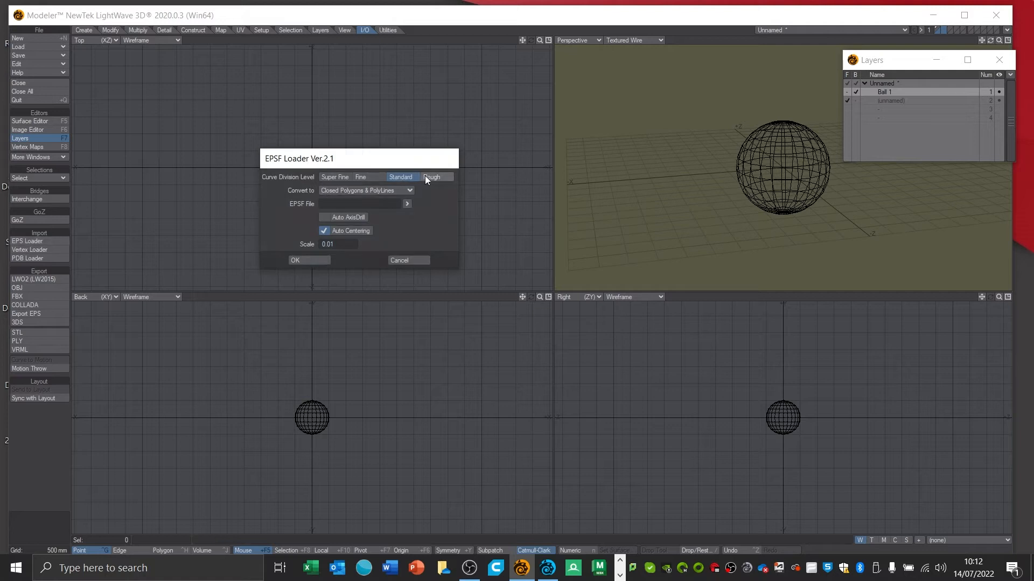
click(334, 189)
click(331, 196)
click(324, 218)
Import the Star EPS file from the LW Dragonball folder at a scale of 0.01
click(406, 203)
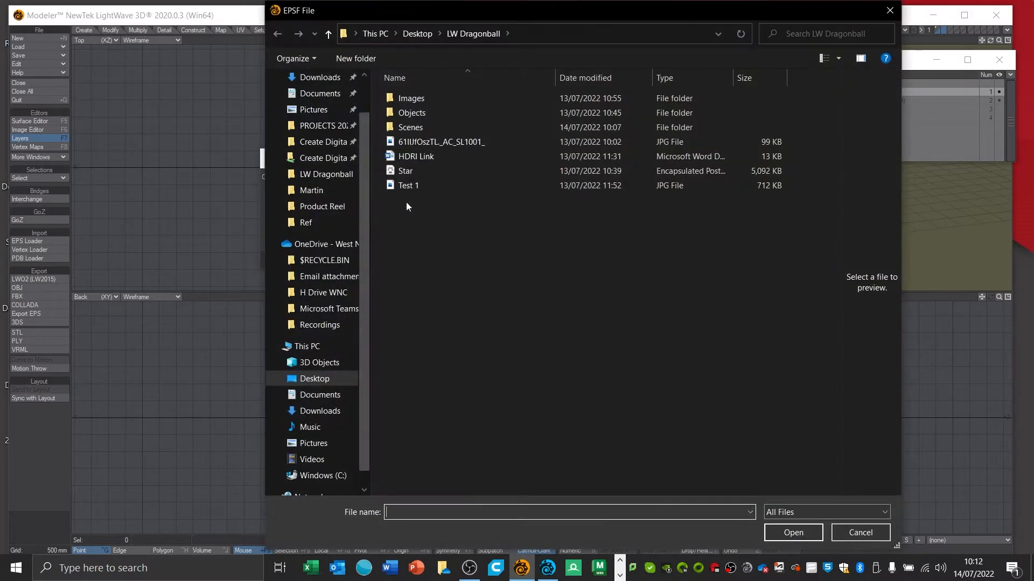
click(407, 172)
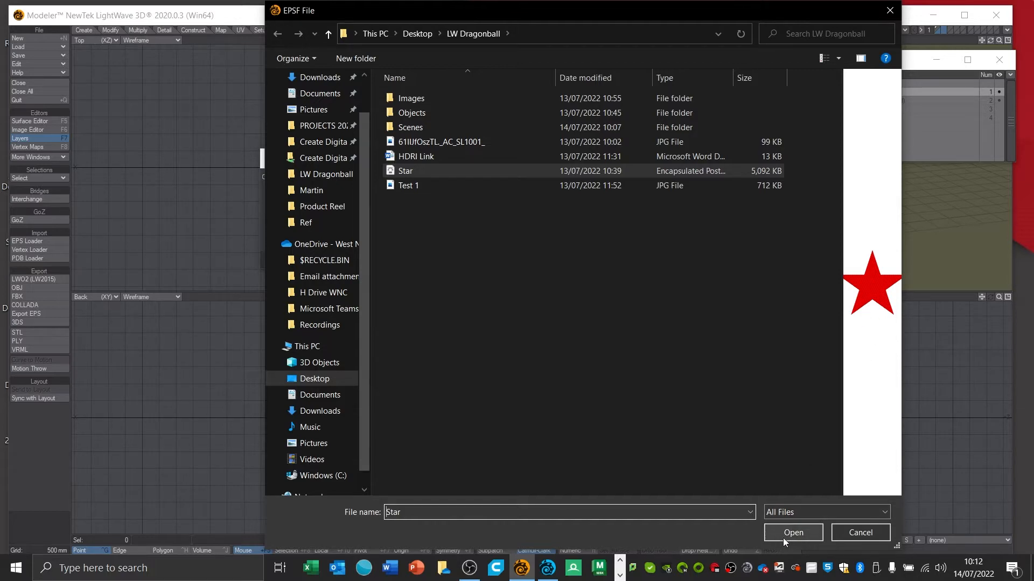
click(799, 533)
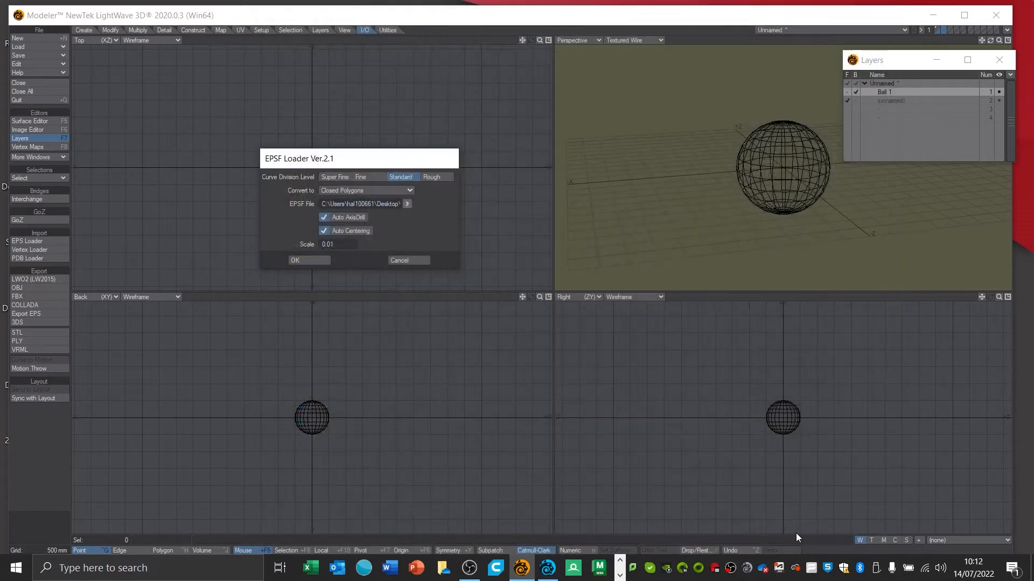
click(322, 262)
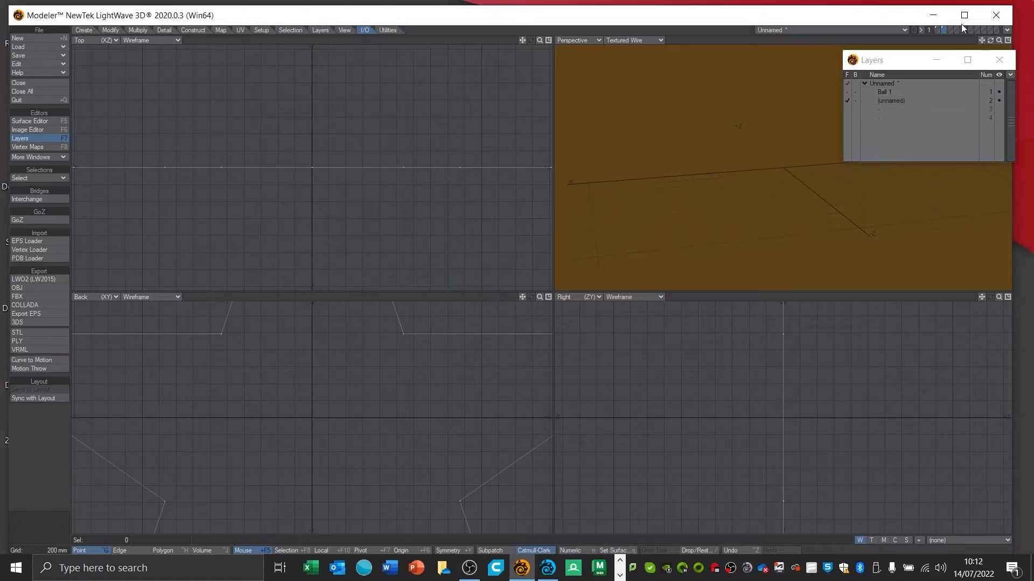
drag(999, 40, 920, 40)
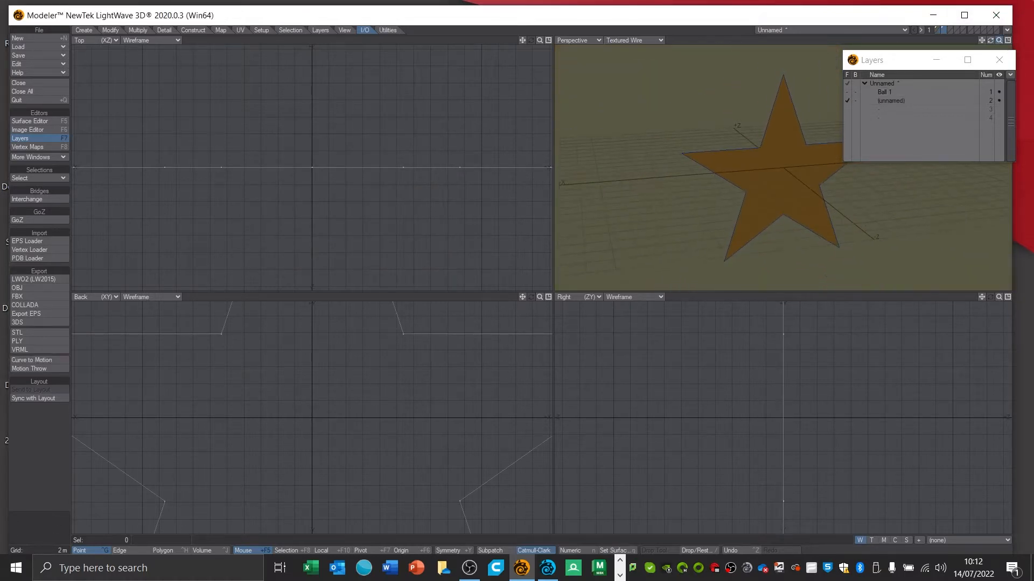
Show the Ball 1 layer in the background and scale the imported star down to about 7% in the Back view
click(855, 93)
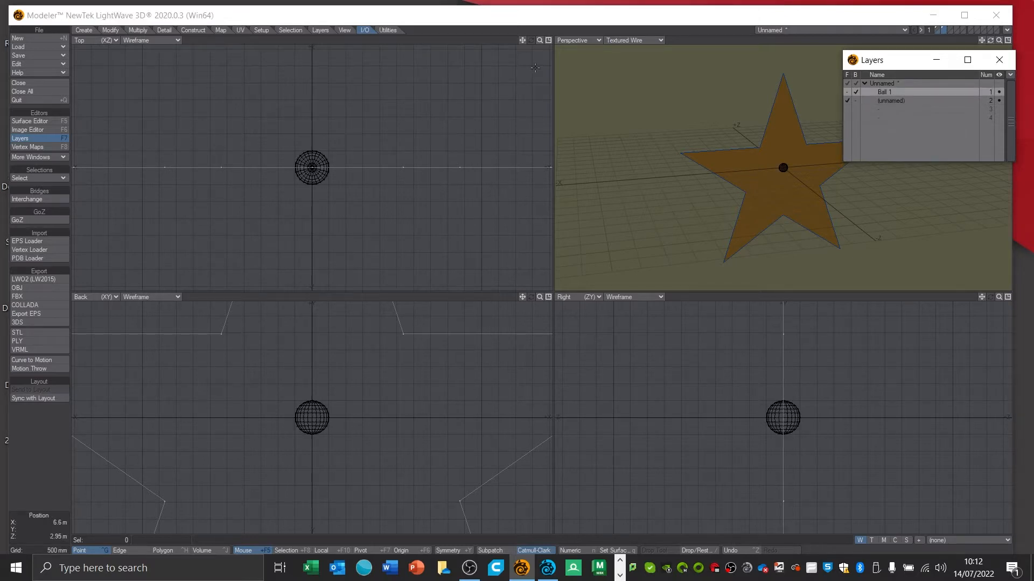
key(a)
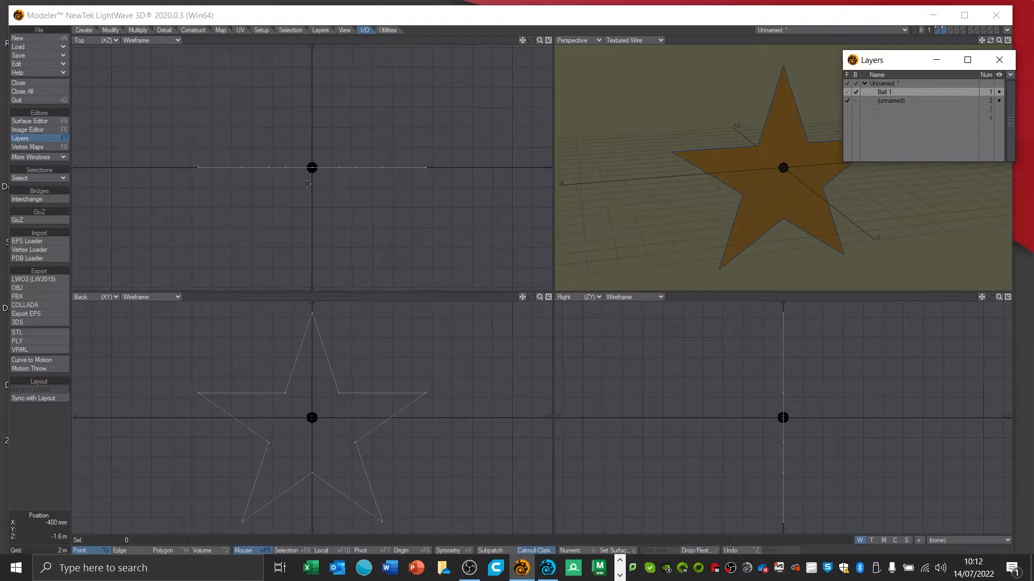
click(85, 31)
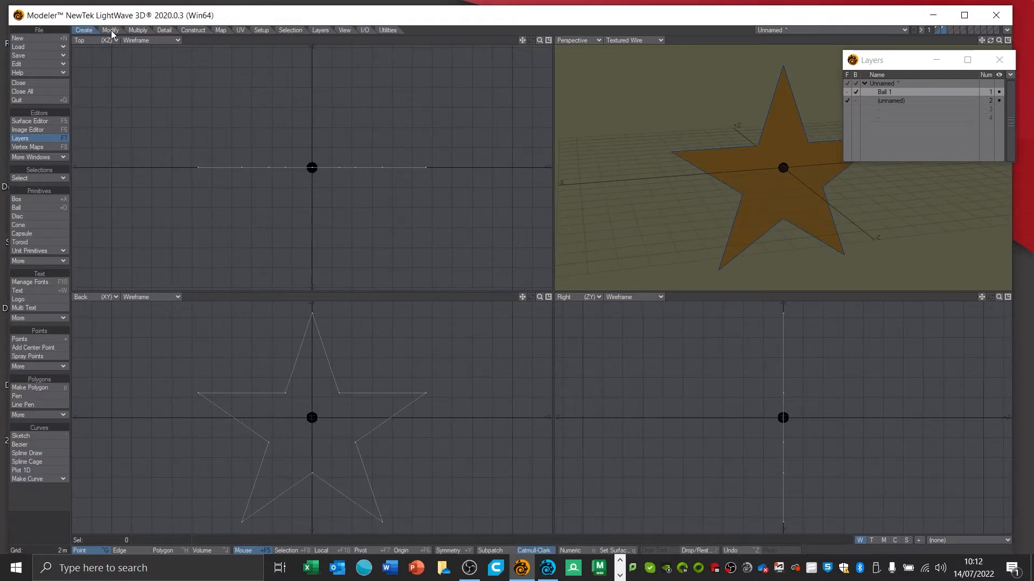
click(111, 30)
click(27, 373)
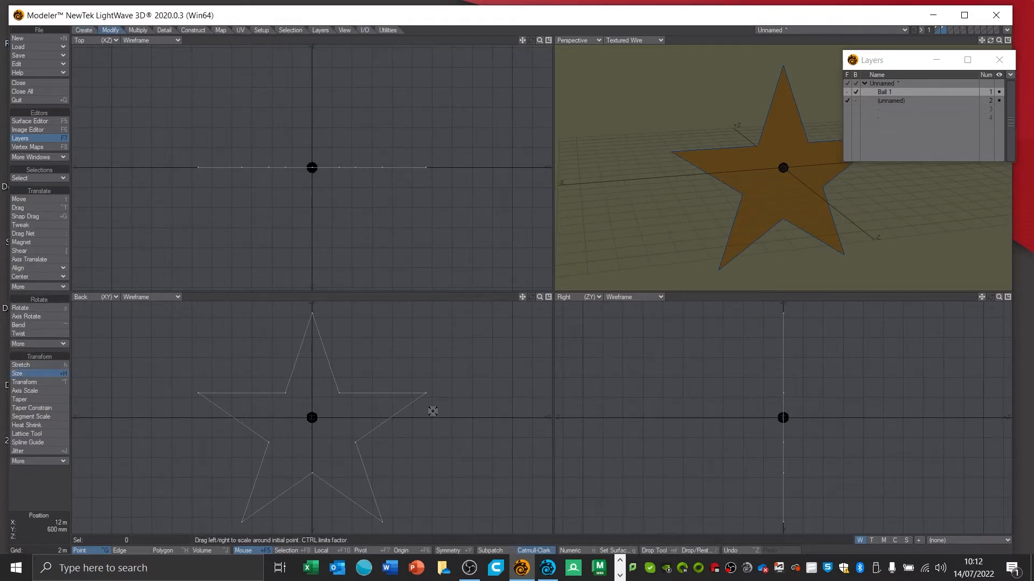
drag(431, 410, 372, 411)
drag(298, 425, 227, 425)
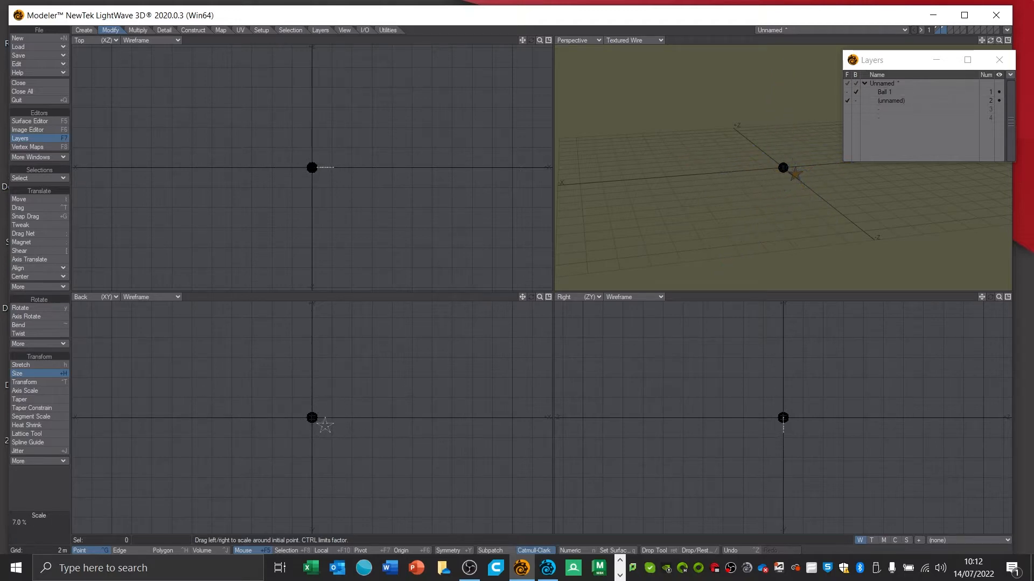
Center the star on the origin and scale it down further with the Size tool to fit well inside the ball
click(29, 278)
key(a)
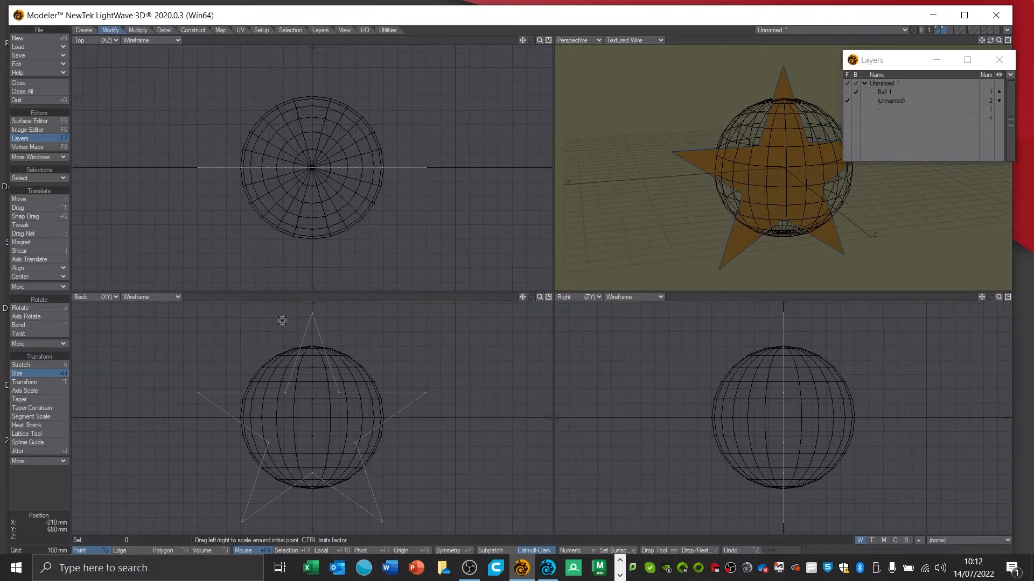
drag(328, 425, 266, 425)
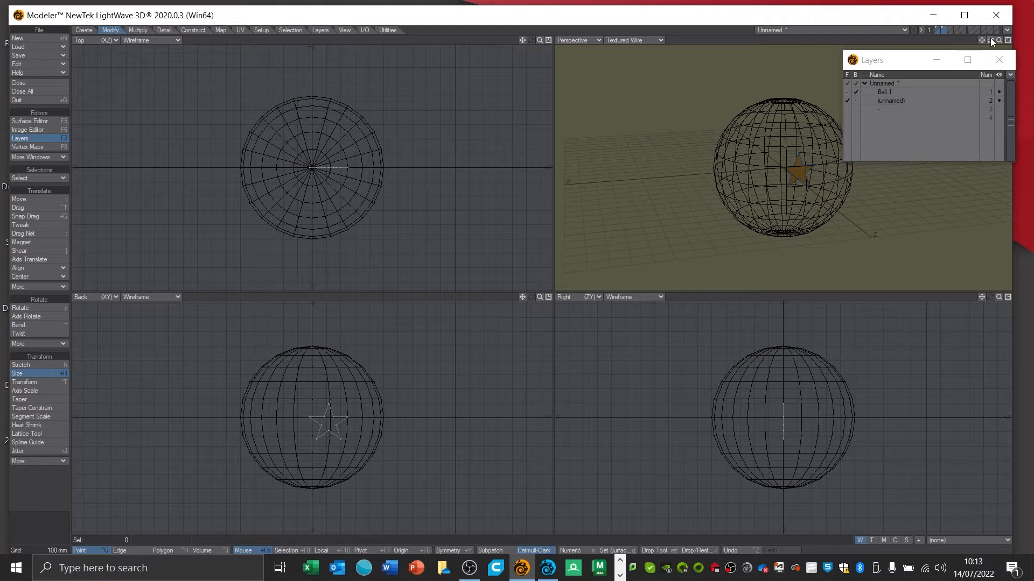
drag(990, 39, 981, 35)
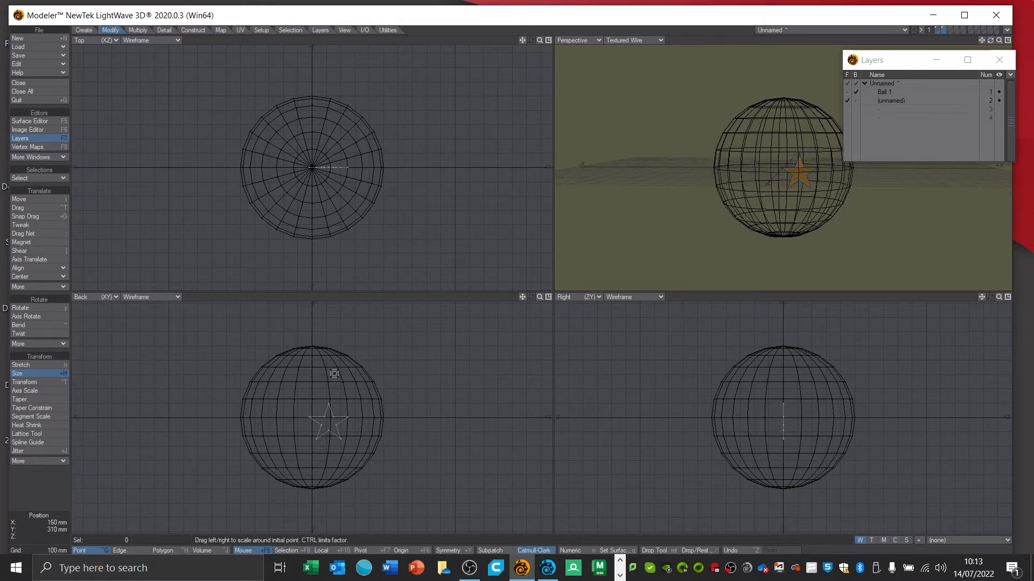
key(Return)
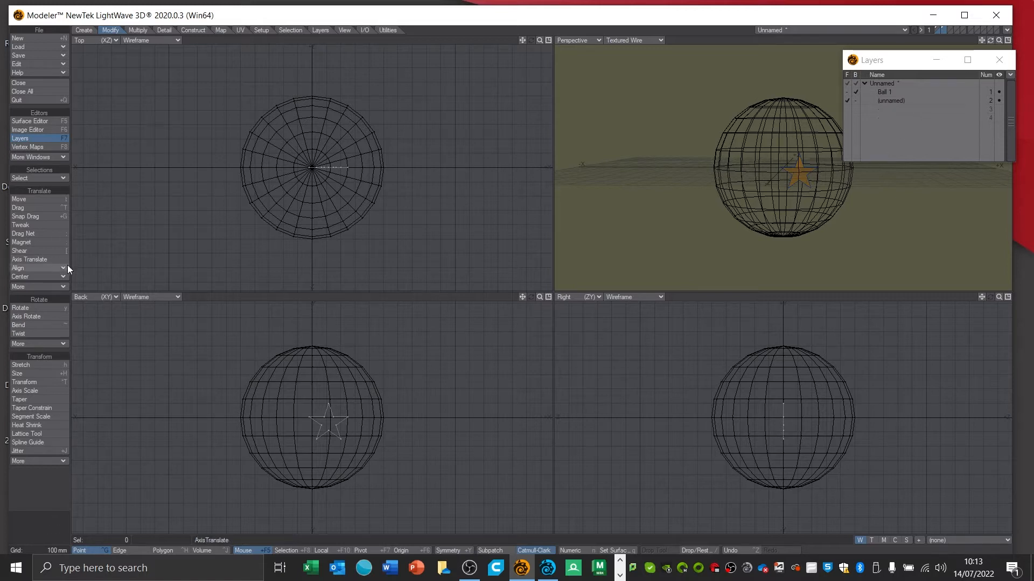
Recenter the star on the origin and name its layer Star 1
click(51, 277)
click(52, 276)
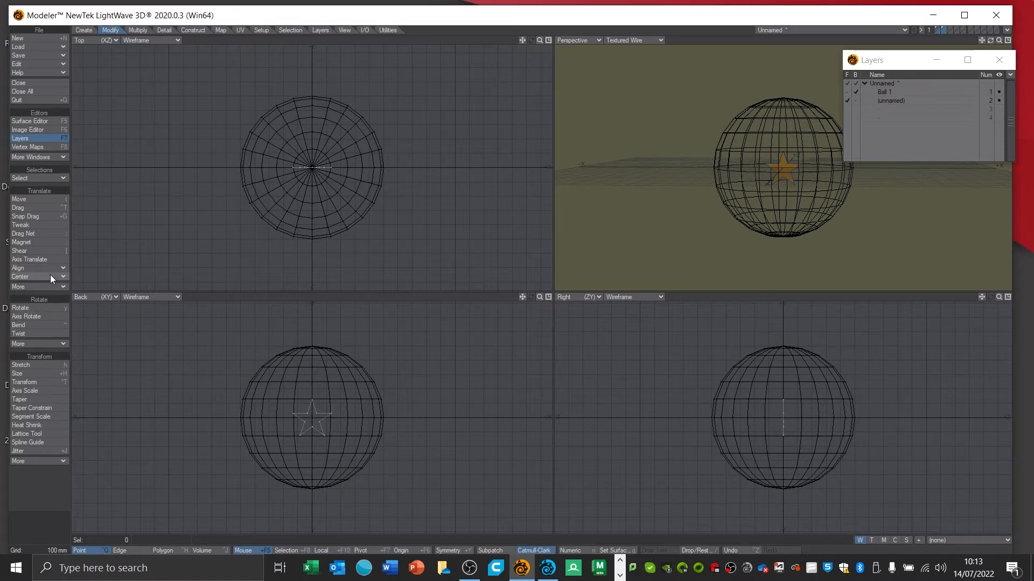
click(896, 100)
double_click(891, 102)
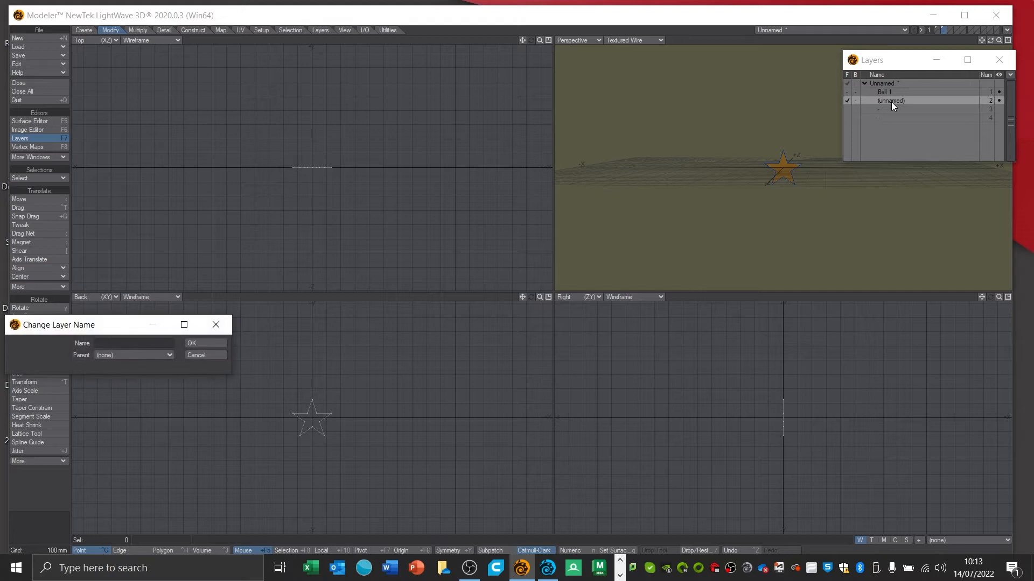
text(Star 1)
click(218, 342)
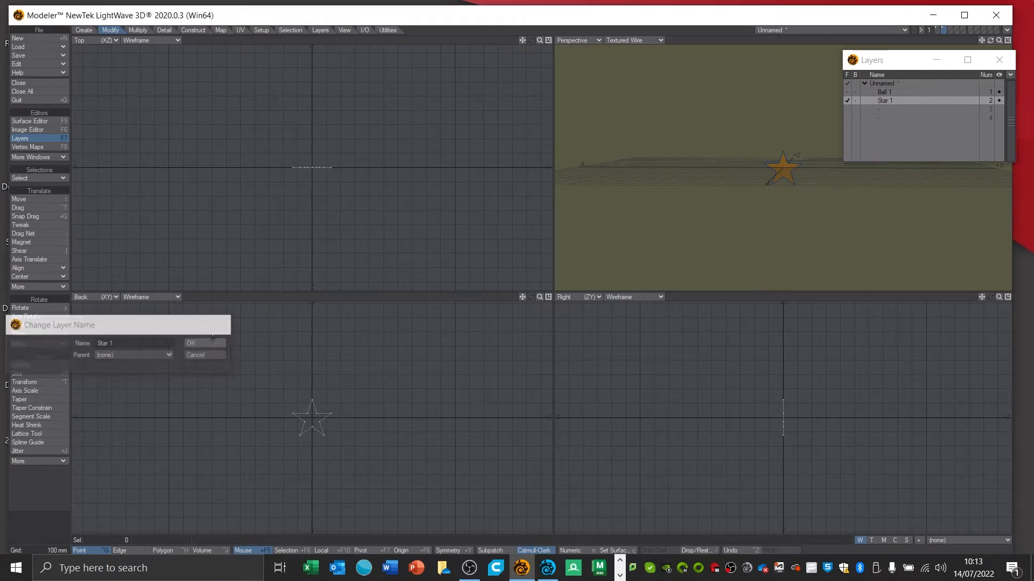
Select the star polygon in polygon mode and subdivide it around a center point with Make Pole
key(a)
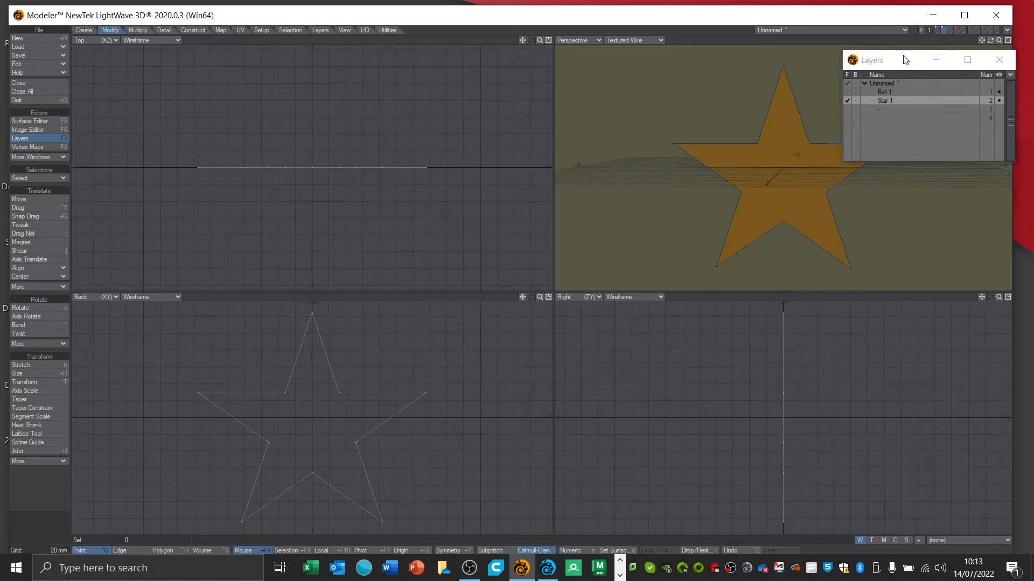
drag(880, 63, 942, 100)
drag(991, 41, 1023, 45)
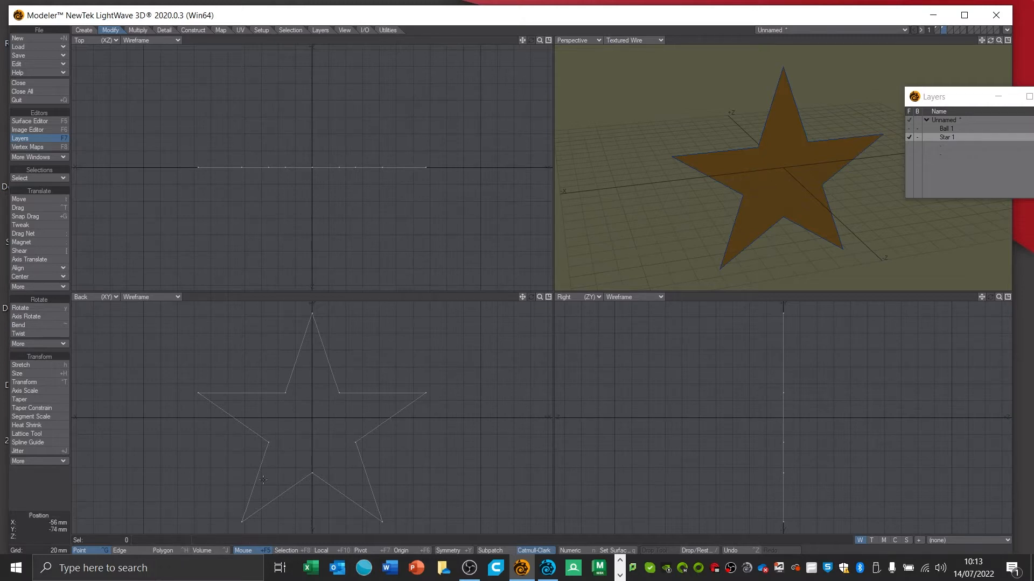
click(172, 551)
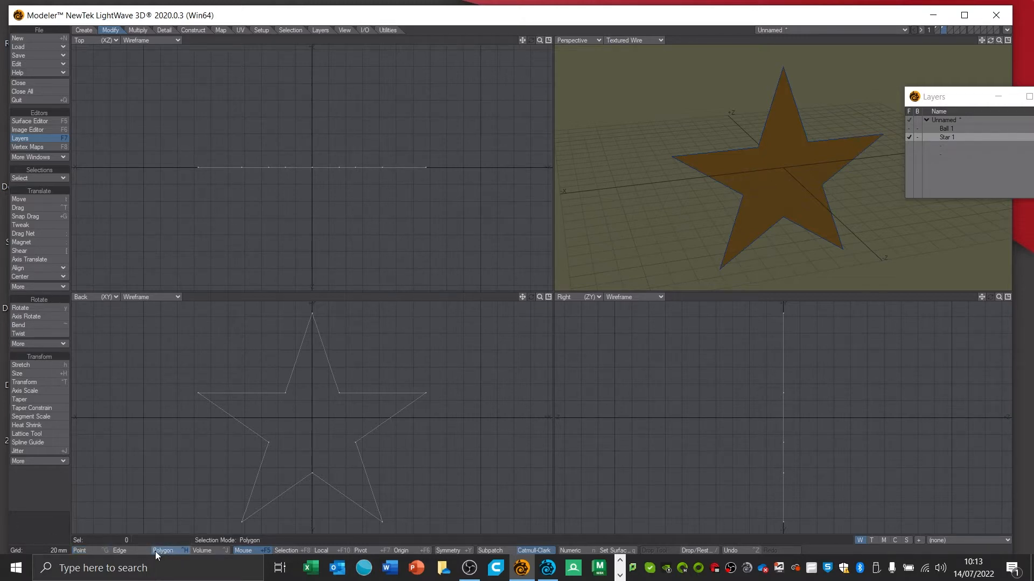
click(775, 164)
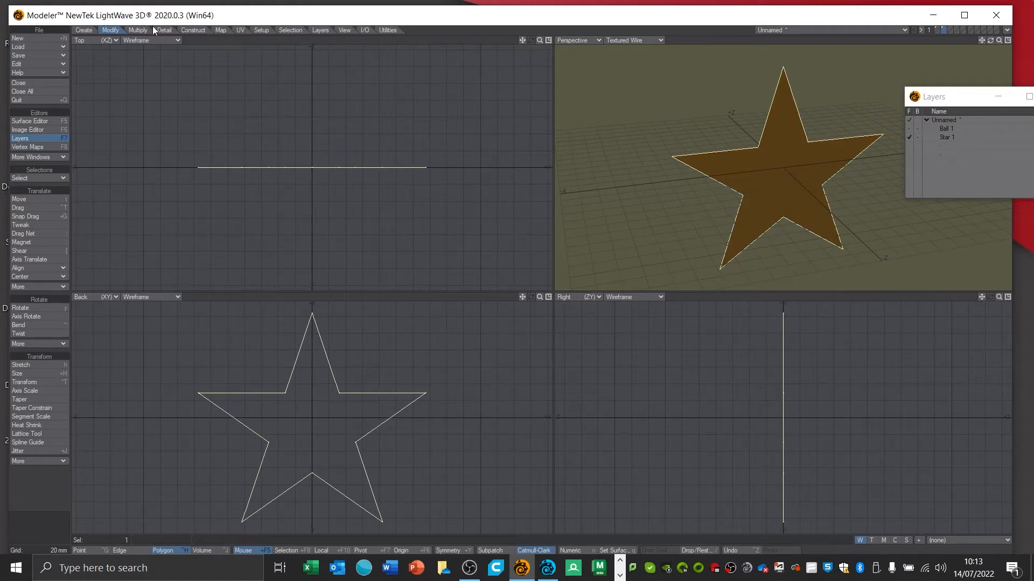
click(140, 31)
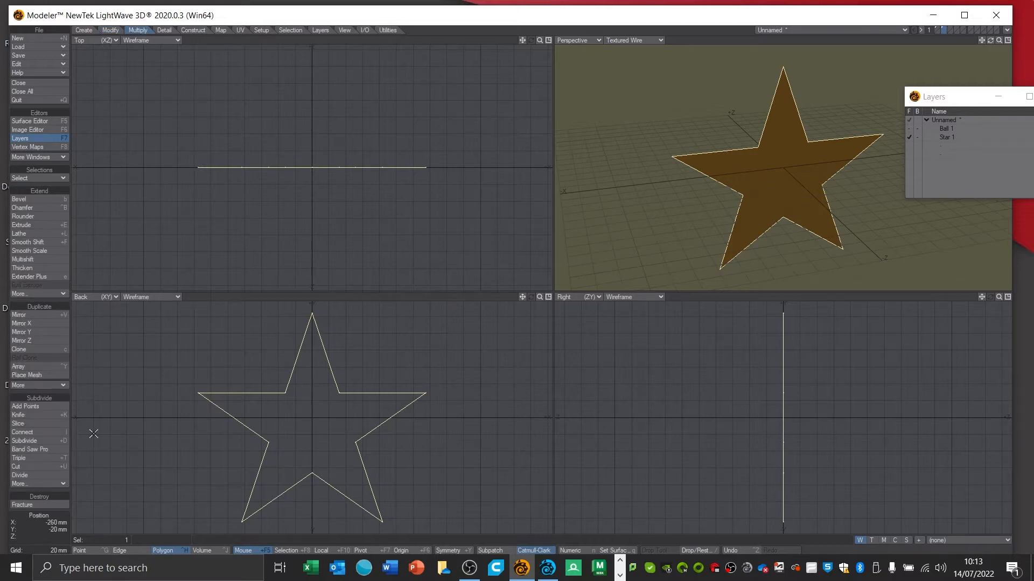
click(44, 483)
mouse_move(41, 500)
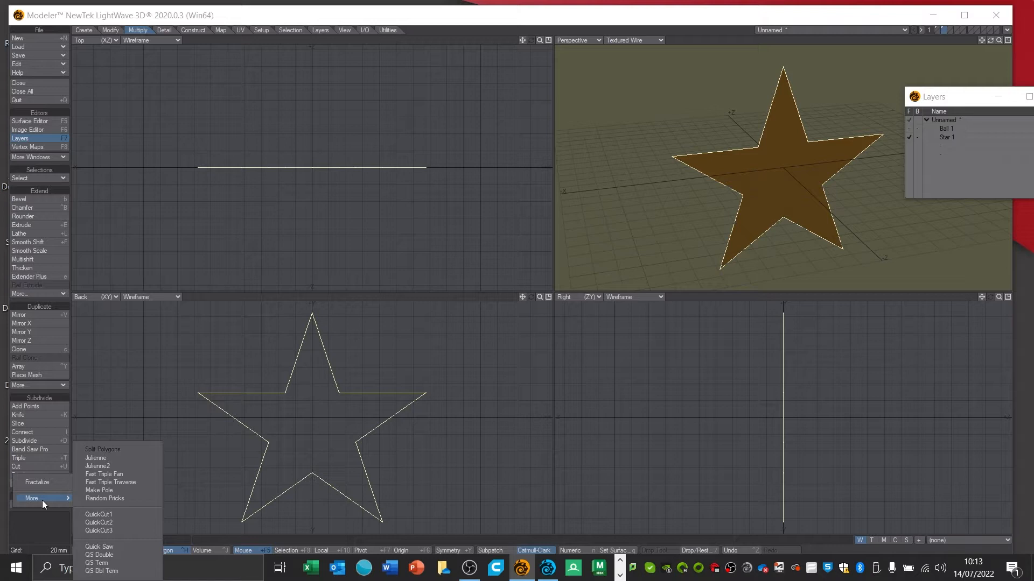
click(98, 491)
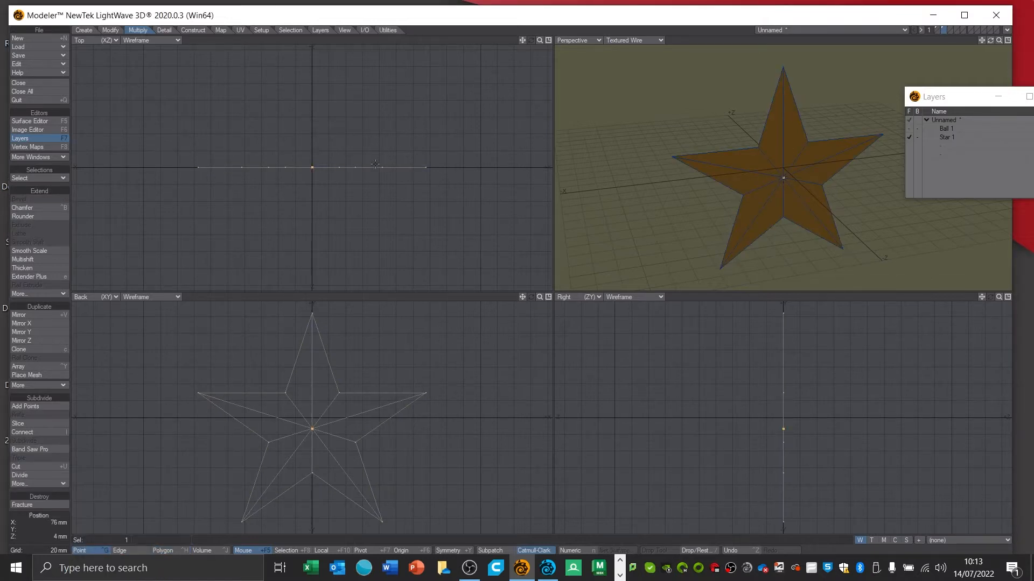
Move the star's center point about 40 mm along negative Z in the Top view, then deselect it
click(110, 30)
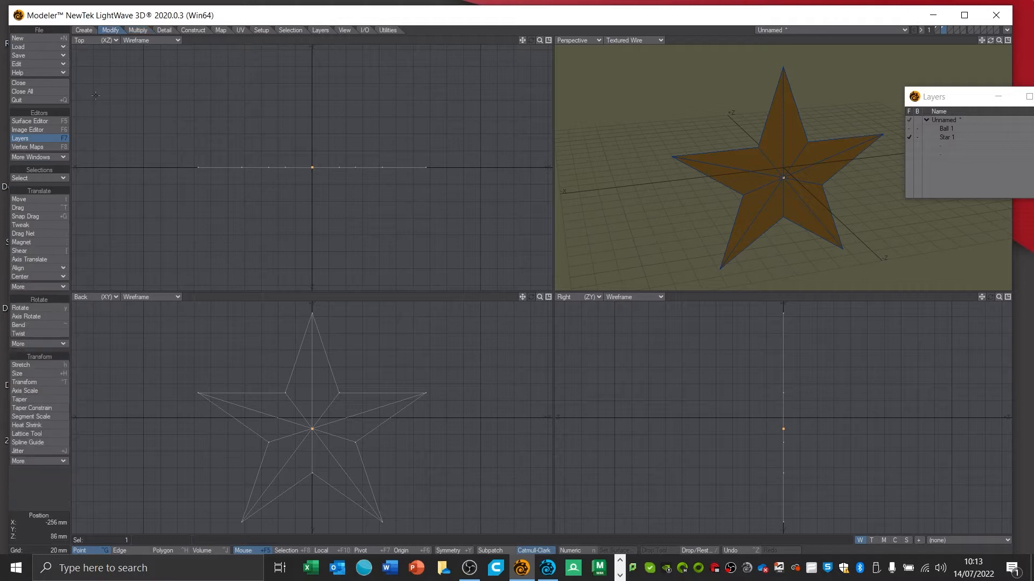
click(53, 199)
click(51, 199)
drag(316, 167, 315, 201)
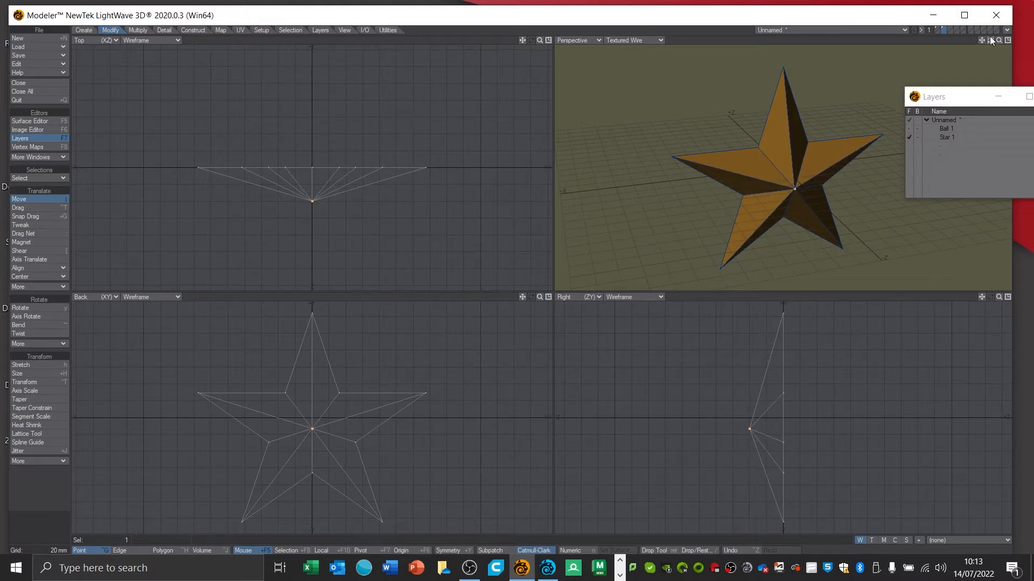
drag(990, 38, 883, 43)
key(space)
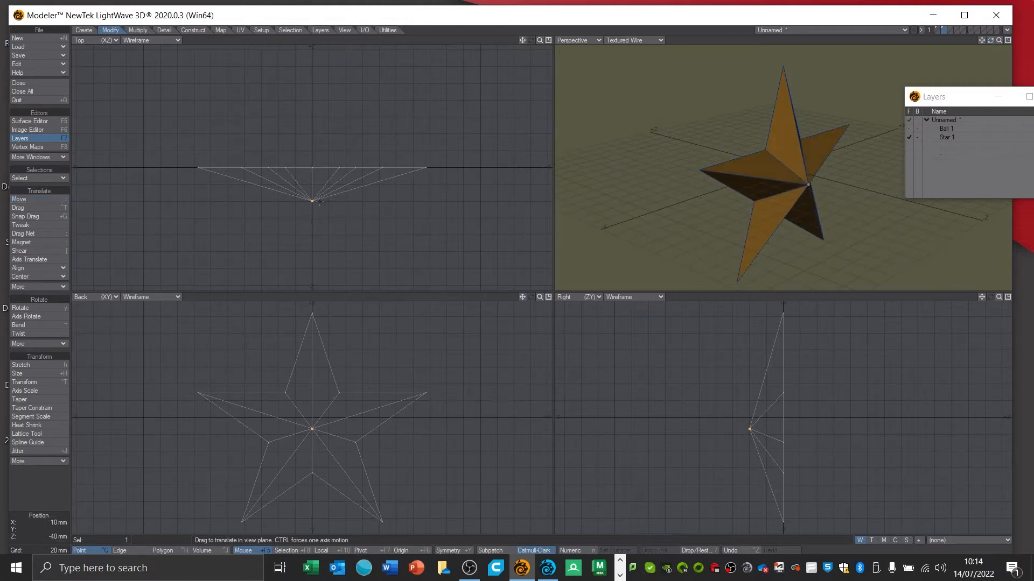
mouse_move(369, 191)
right_down()
mouse_move(293, 218)
mouse_move(345, 185)
right_up()
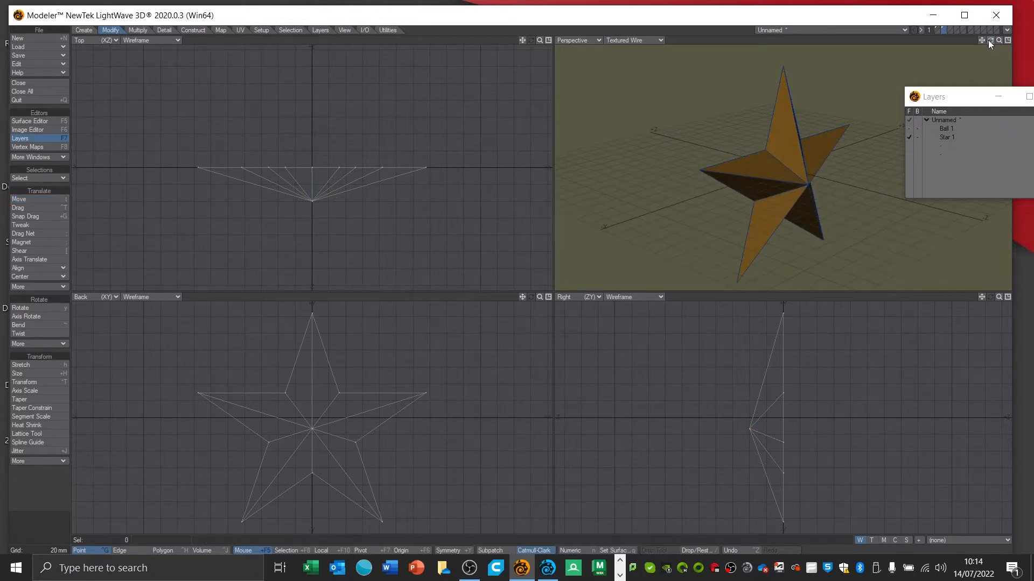
Activate the Mirror tool for the raised star and open its numeric settings clear of the Top view
drag(990, 40, 942, 44)
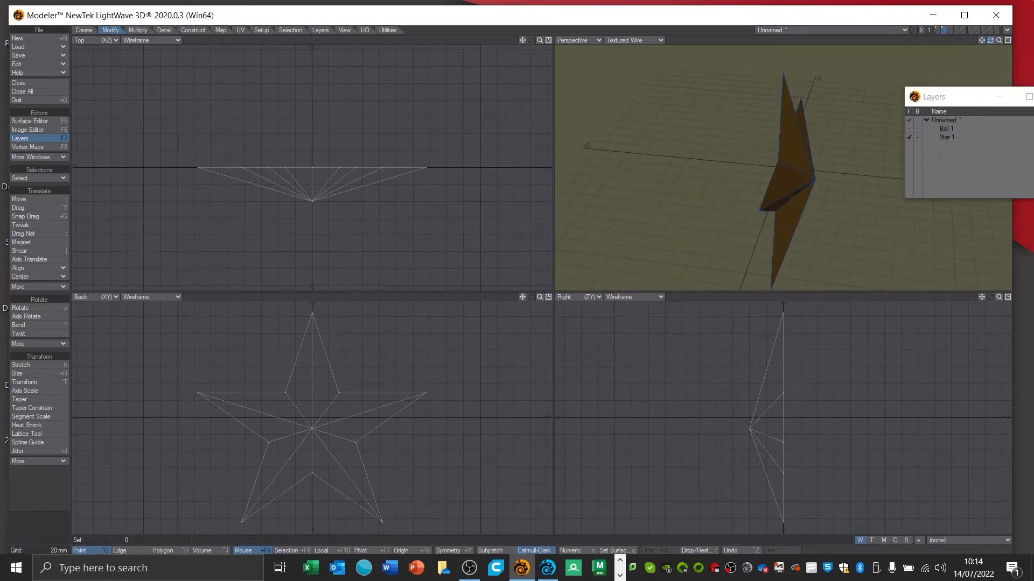
click(135, 30)
click(30, 315)
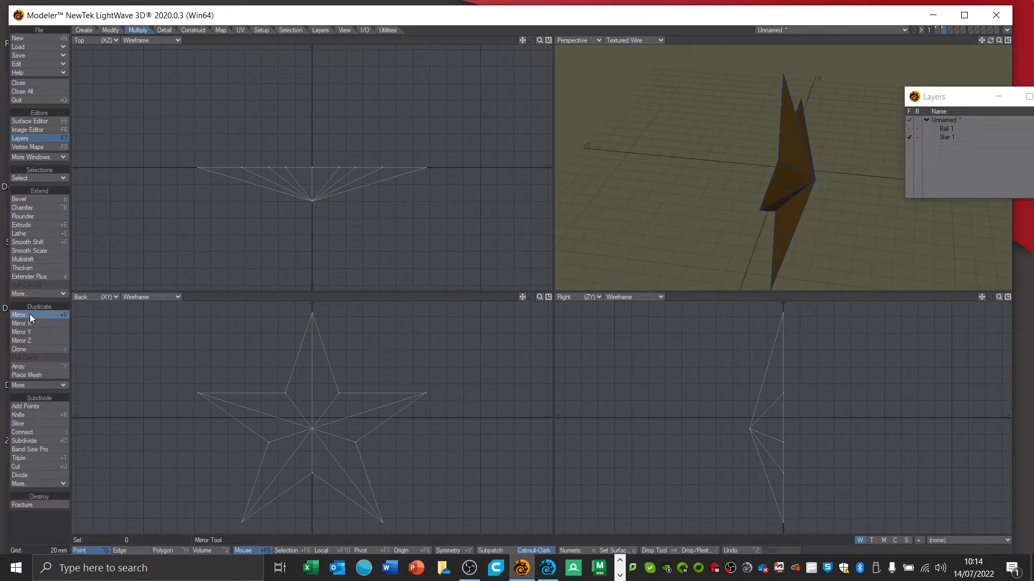
key(n)
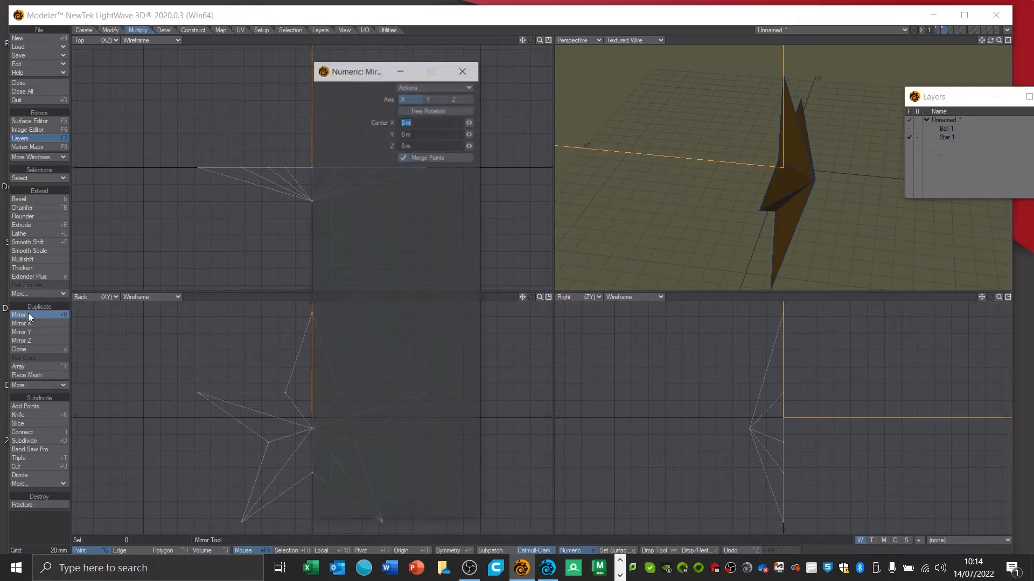
drag(351, 76, 546, 97)
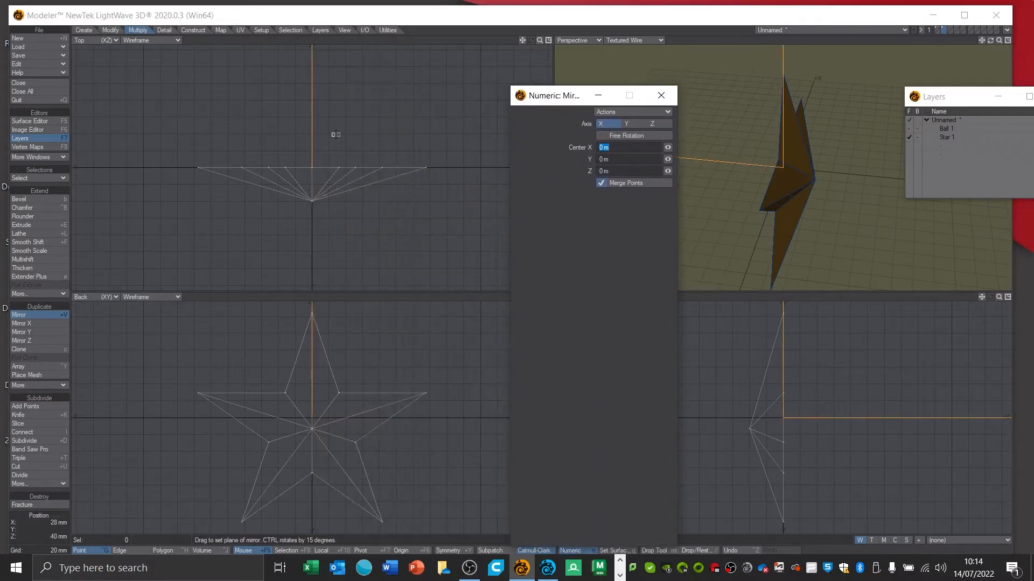
Try placing the star's mirror plane on the X axis and on the Y axis
drag(334, 135, 362, 137)
click(638, 124)
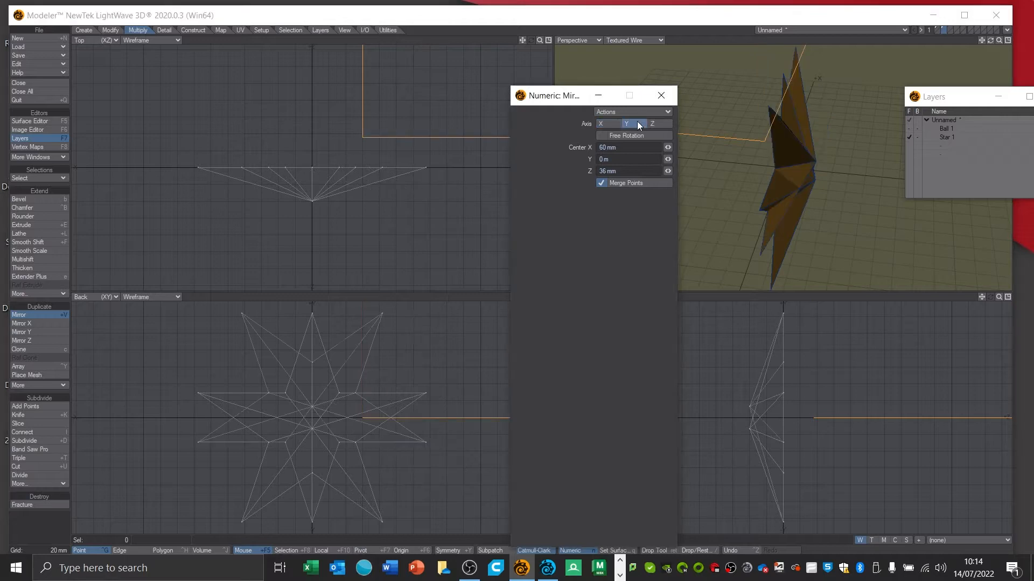
drag(396, 170, 228, 230)
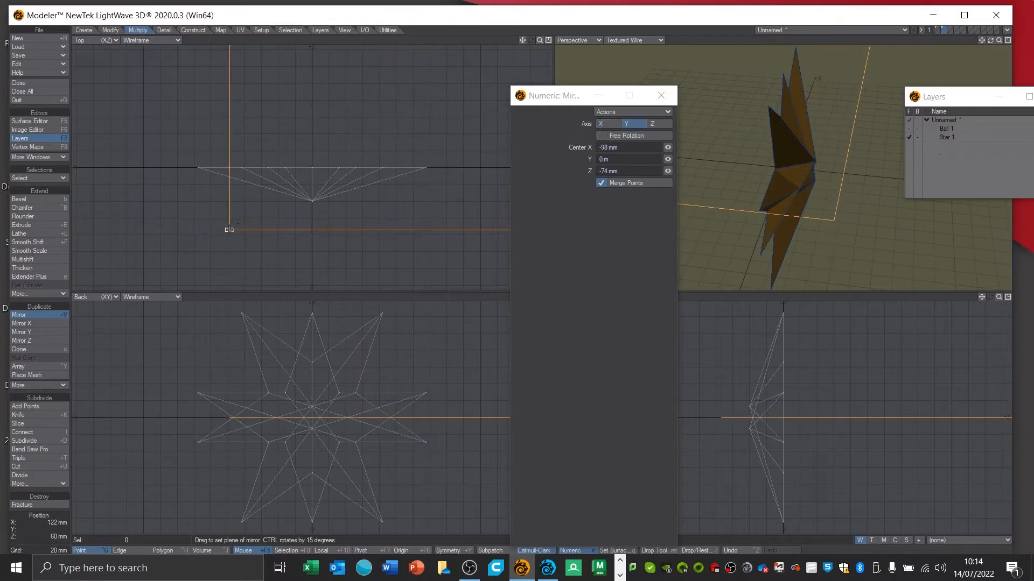
Mirror the raised star across the Z axis at Z 0 m with Merge Points enabled, forming a matching back half
click(660, 122)
drag(377, 124, 346, 167)
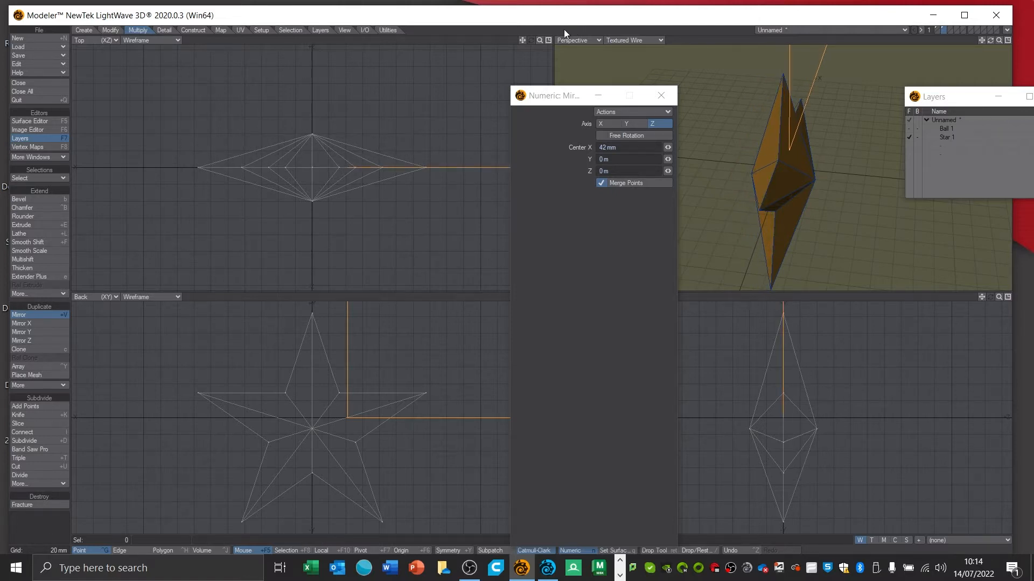
drag(540, 41, 633, 94)
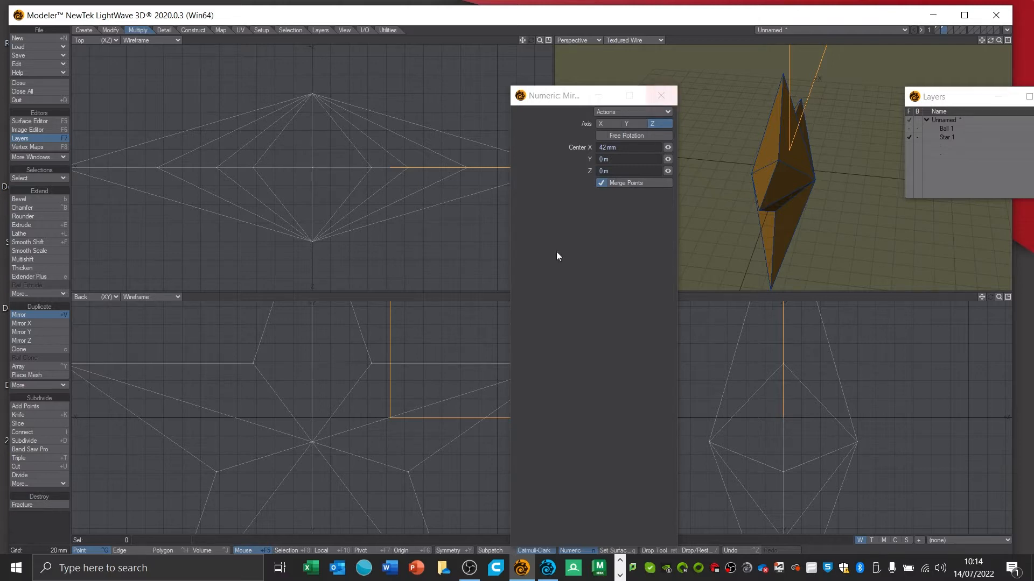
click(661, 96)
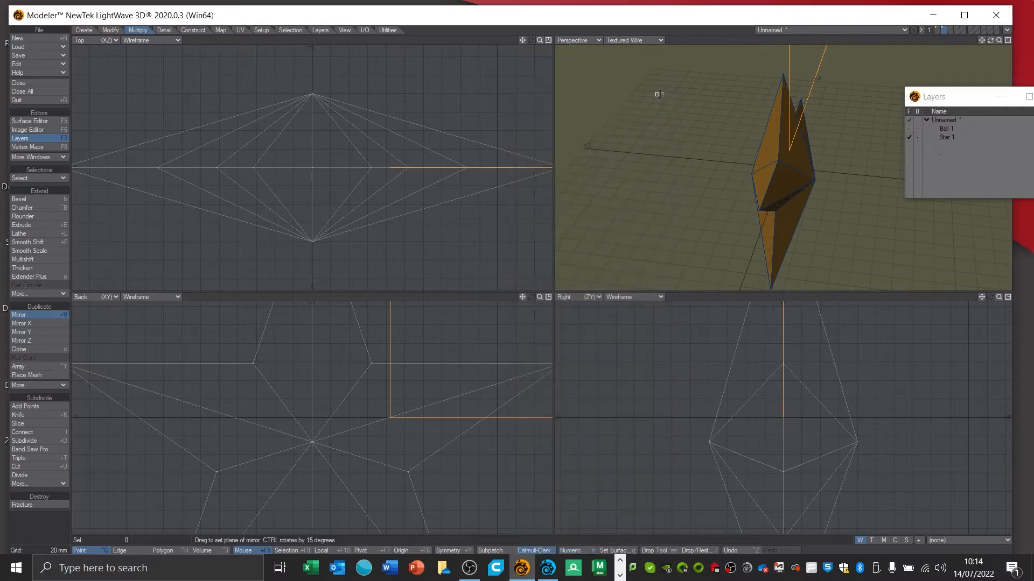
key(Return)
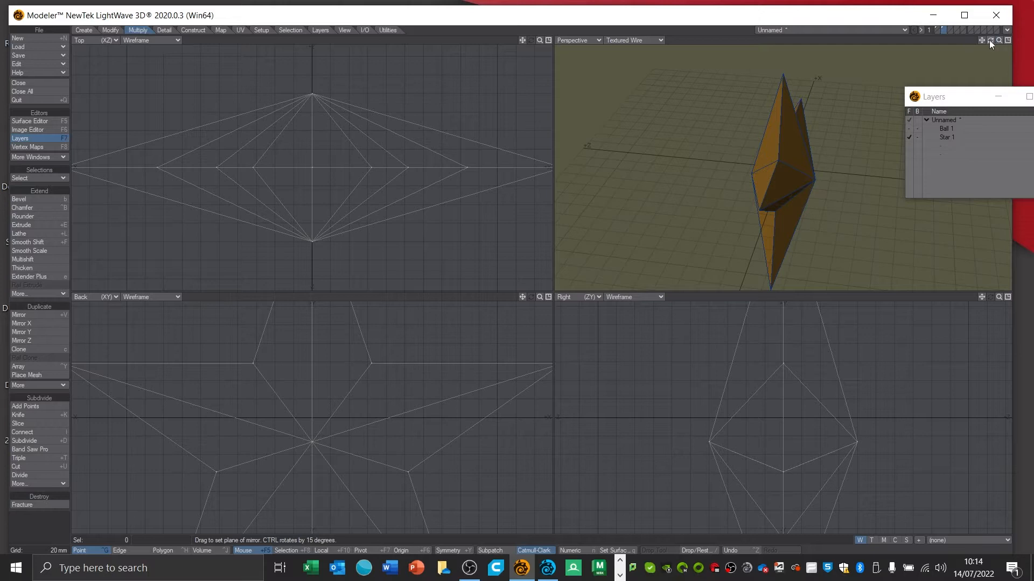
mouse_move(990, 41)
mouse_down()
mouse_move(905, 27)
mouse_move(993, 45)
mouse_up()
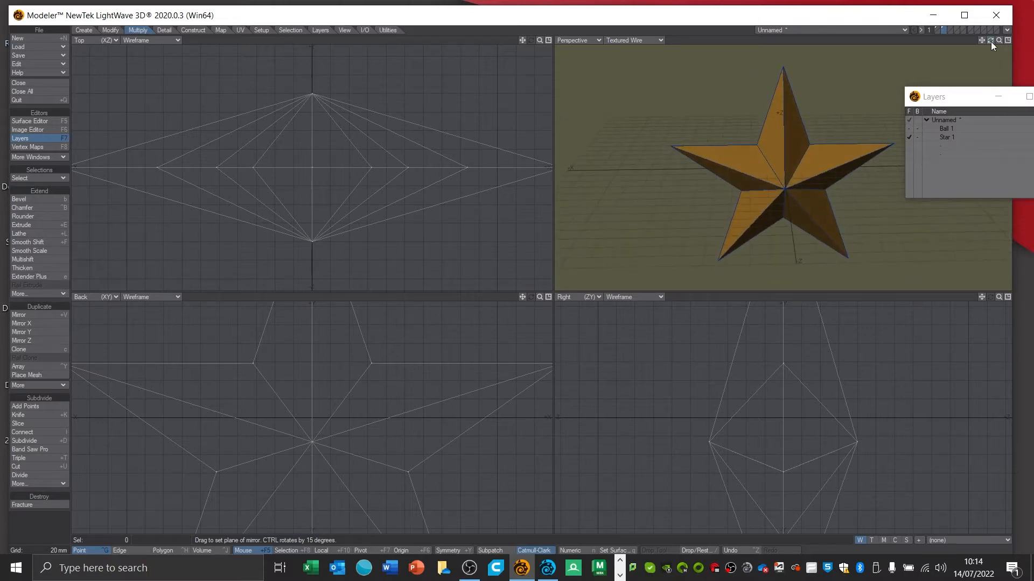
With the Star 1 layer active, assign the star a new surface named Star 1
click(909, 128)
click(950, 129)
click(950, 138)
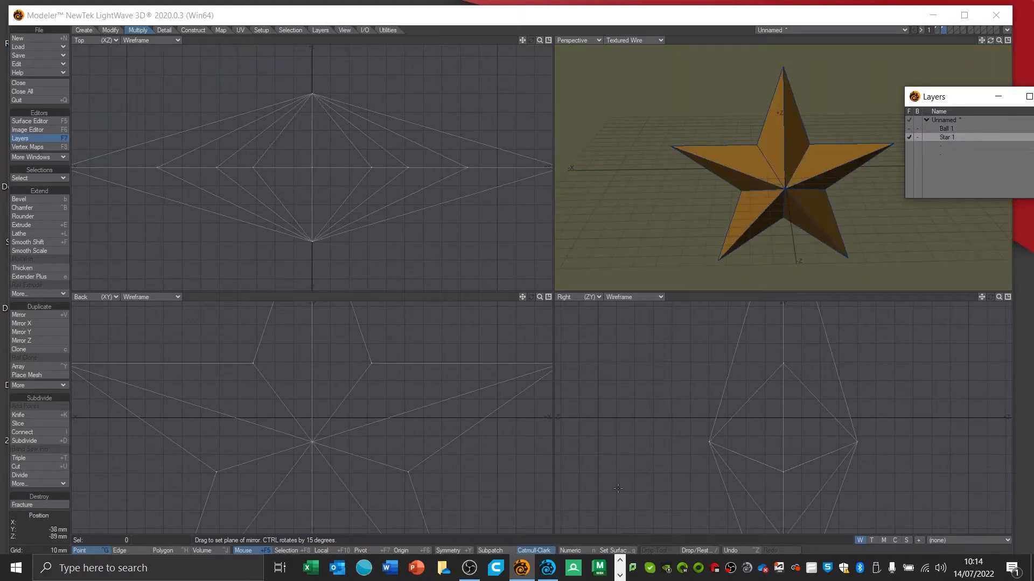
text(q)
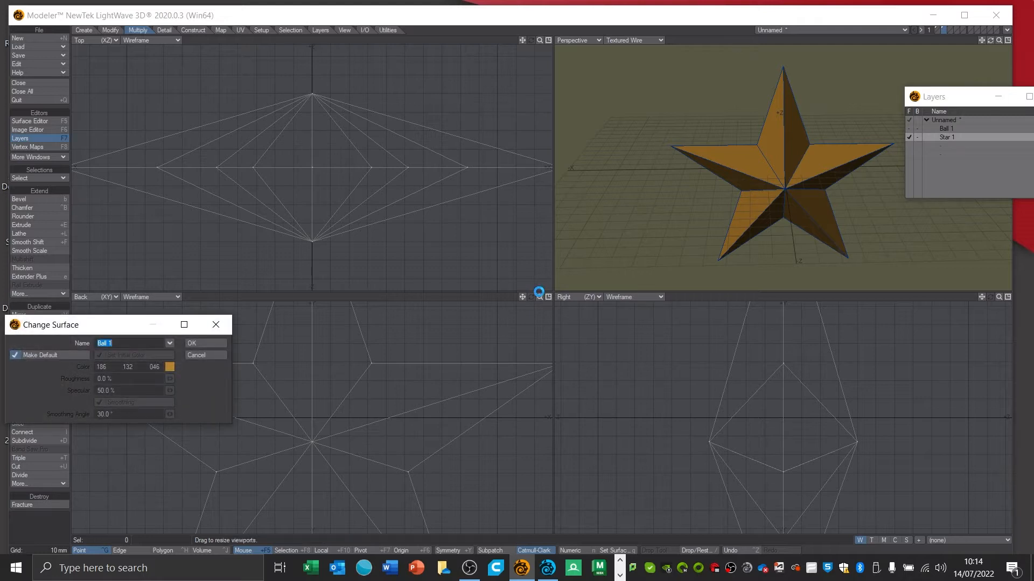
text(Star)
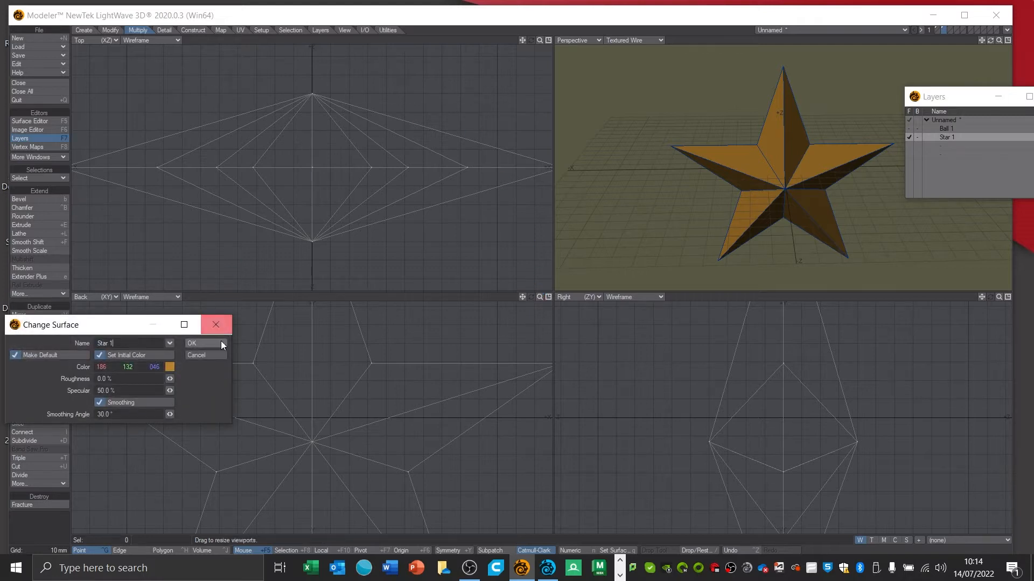
click(216, 324)
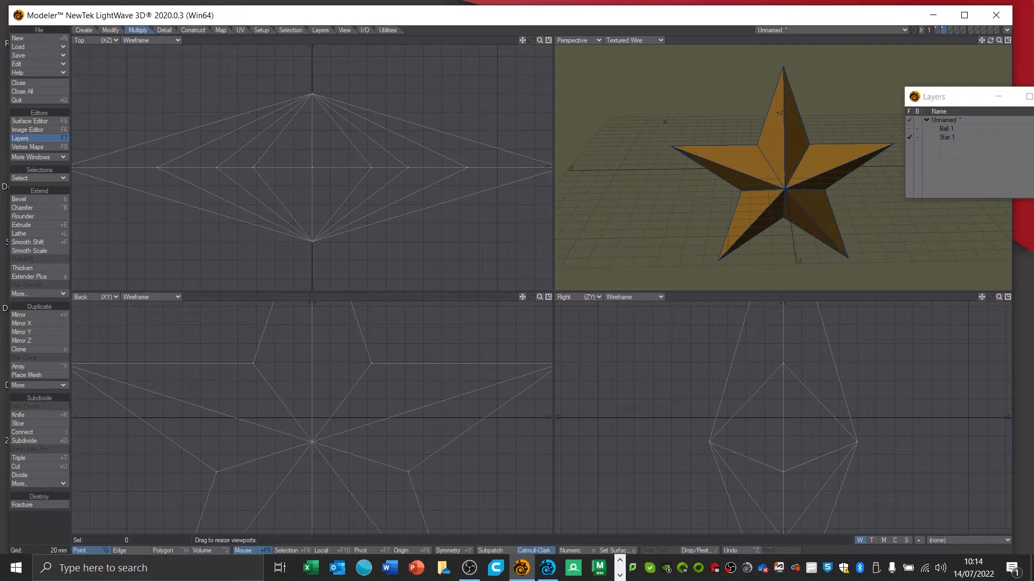
Save the object as DB1 in the Objects folder of LW Dragonball
key(s)
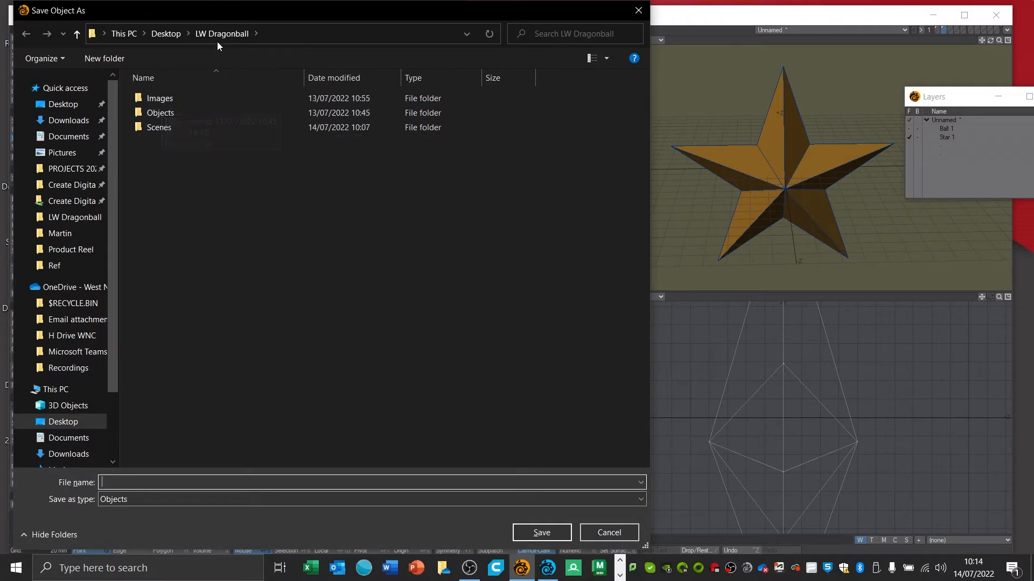
click(157, 111)
double_click(157, 111)
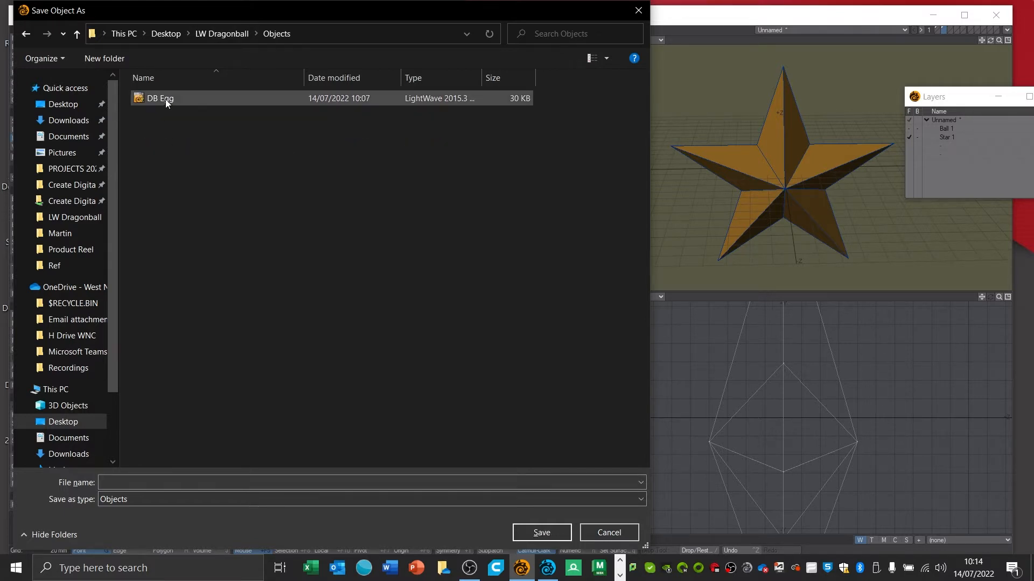
click(124, 479)
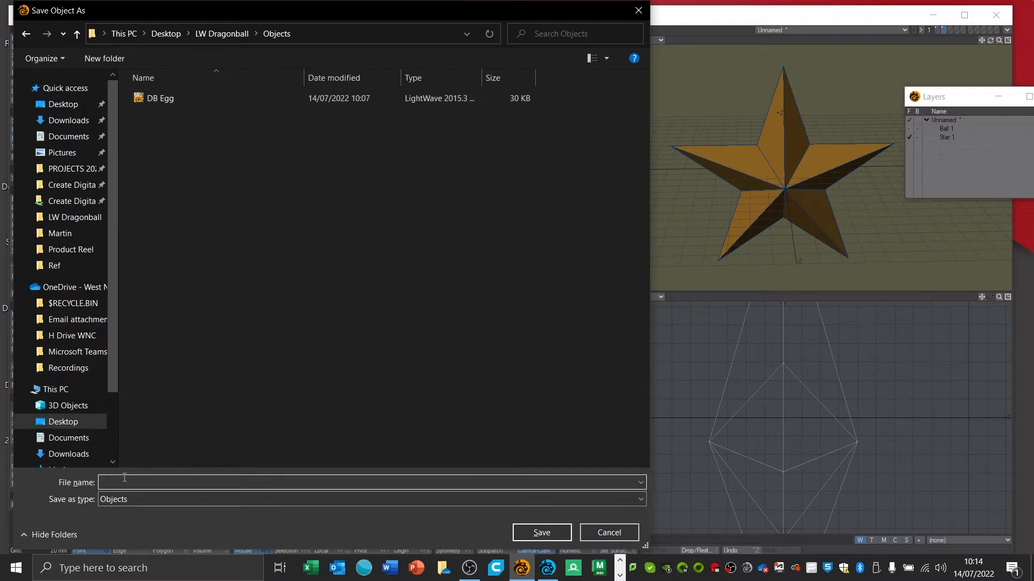
text(DB)
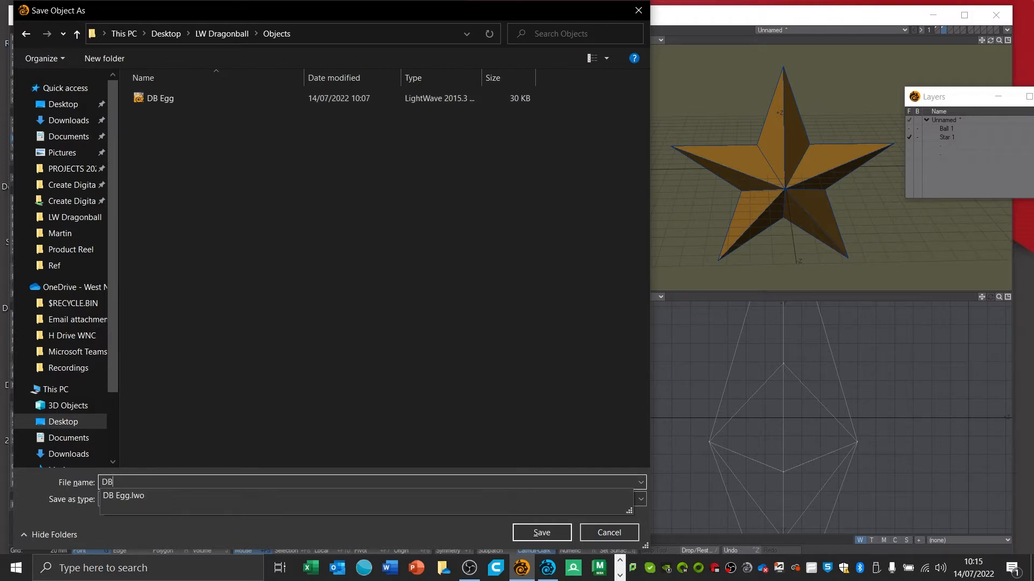
text(1)
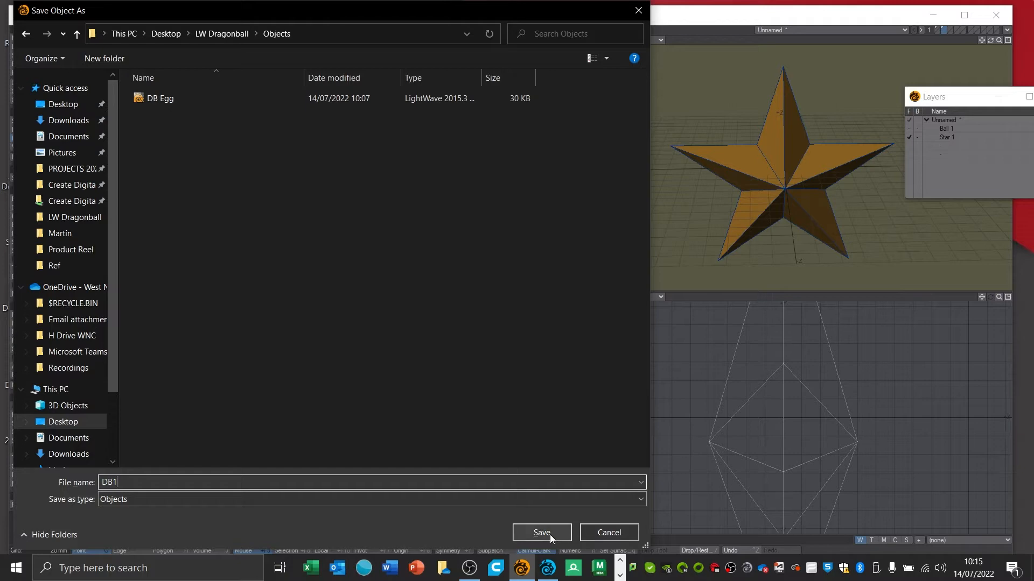
click(551, 535)
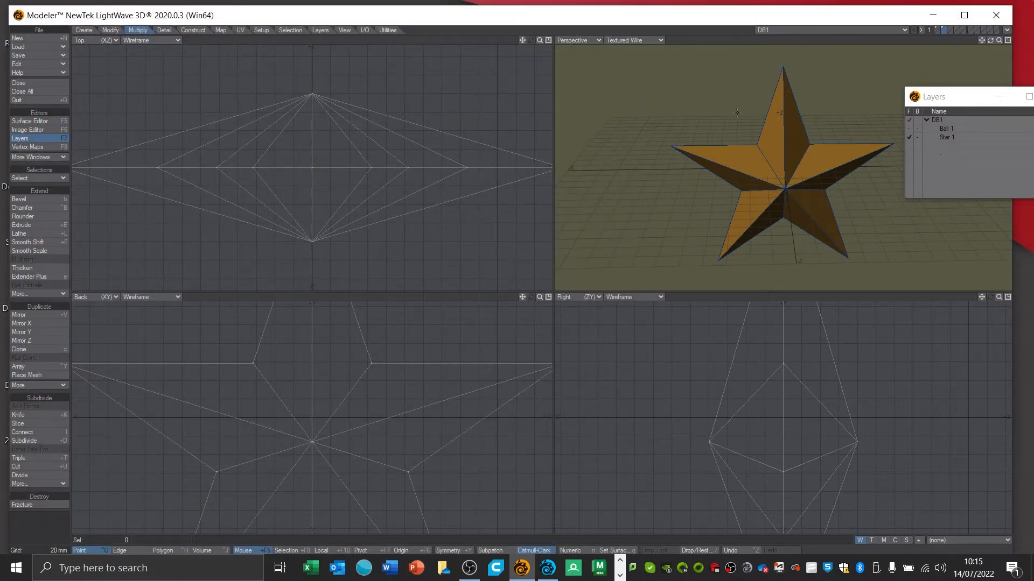
Switch to LightWave Layout and change the main viewport from the camera view to Perspective
click(1007, 31)
click(971, 46)
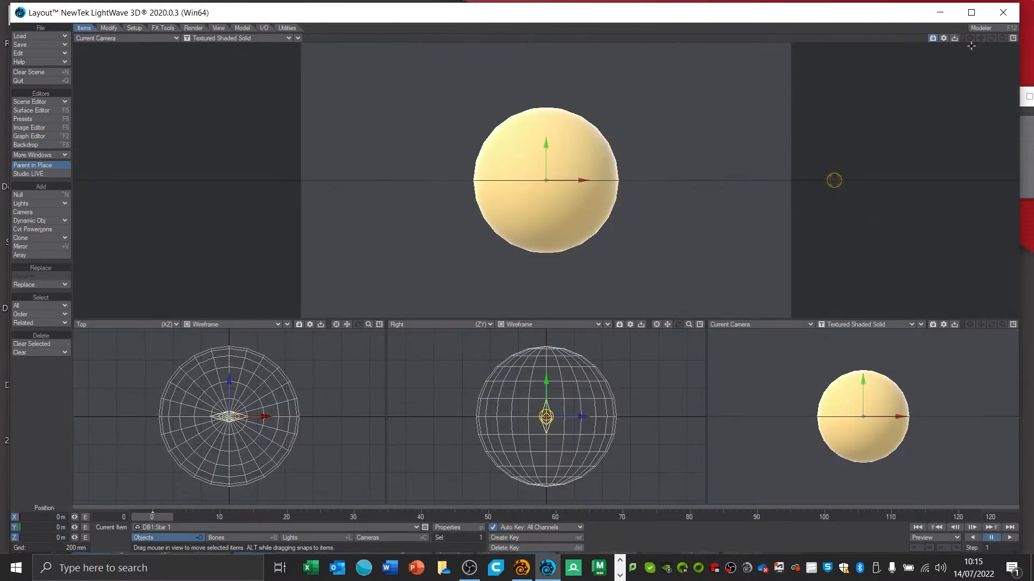
click(116, 38)
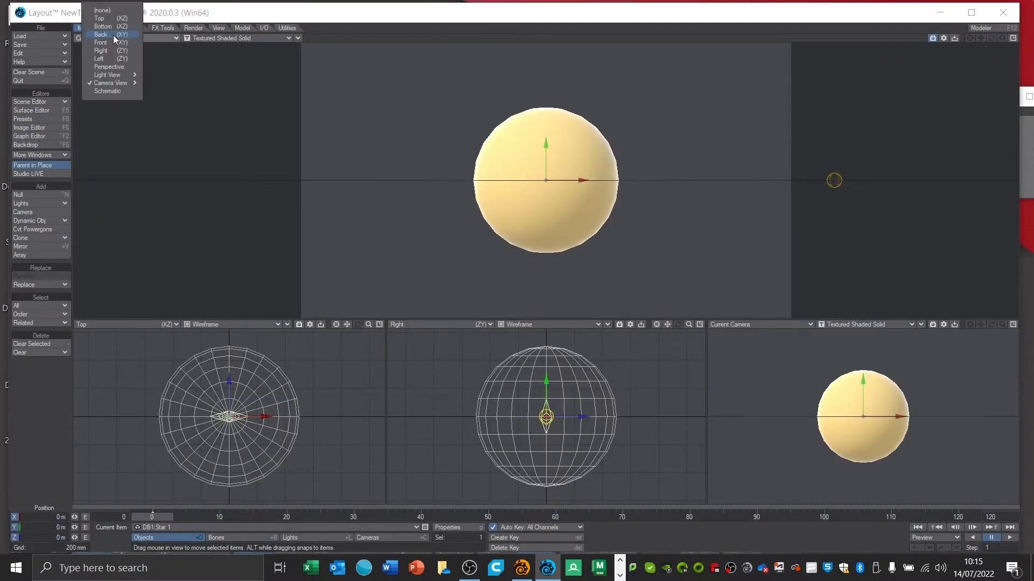
click(113, 68)
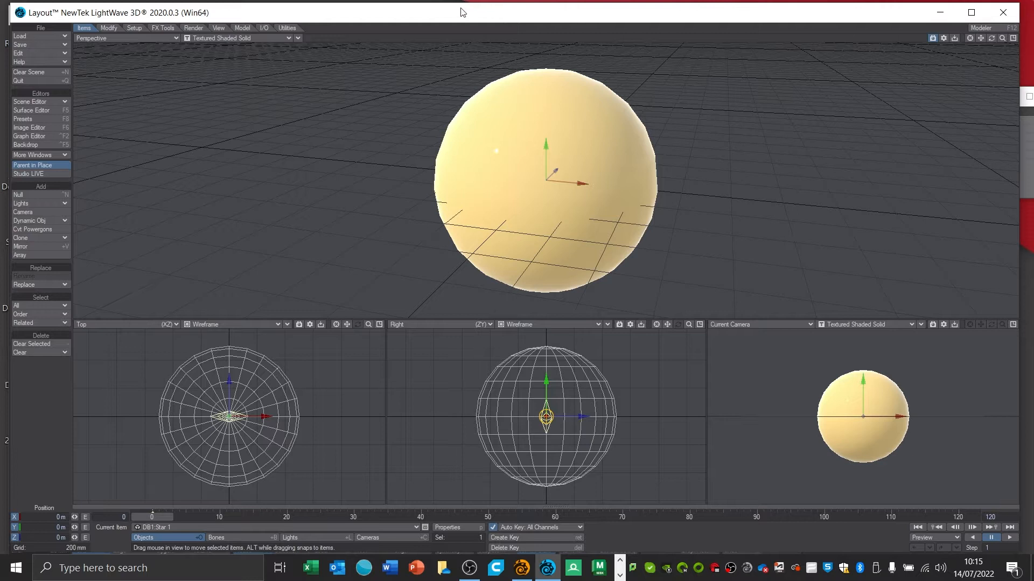
Switch back to Modeler and activate the empty third layer, with the Ball 1 and Star 1 layers shown in the background
click(981, 28)
click(946, 146)
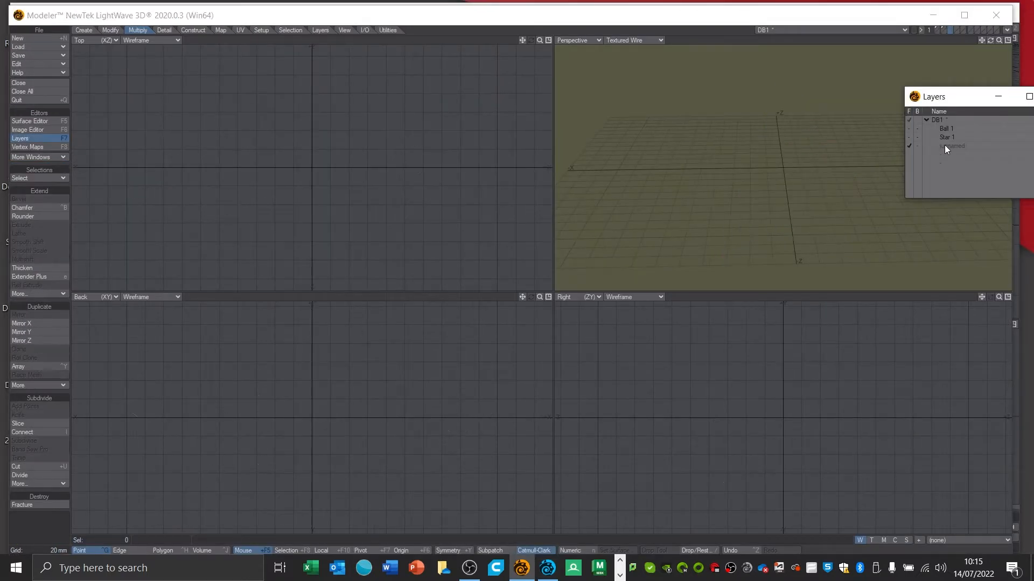
click(919, 118)
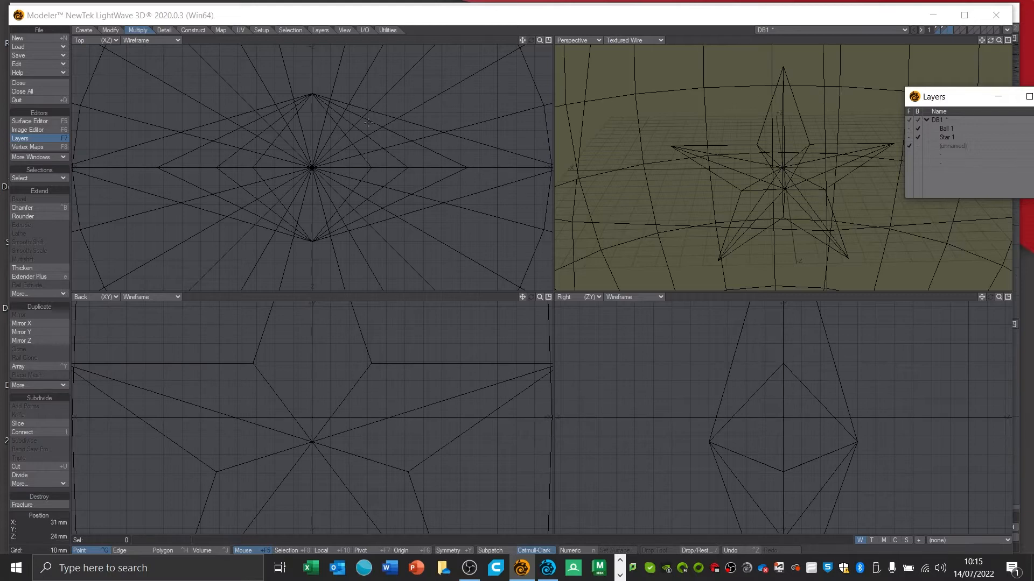
key(a)
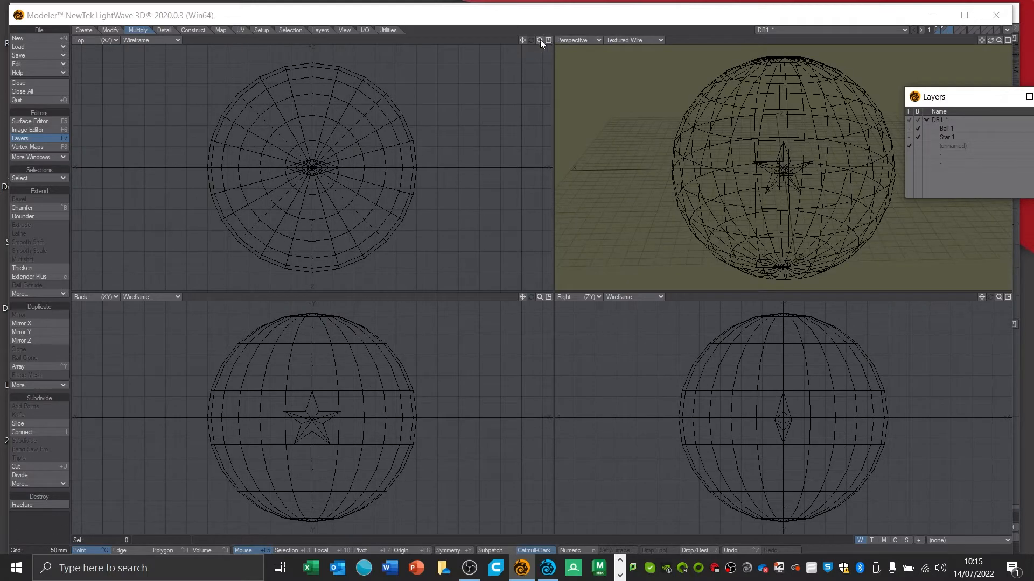
drag(540, 41, 258, 110)
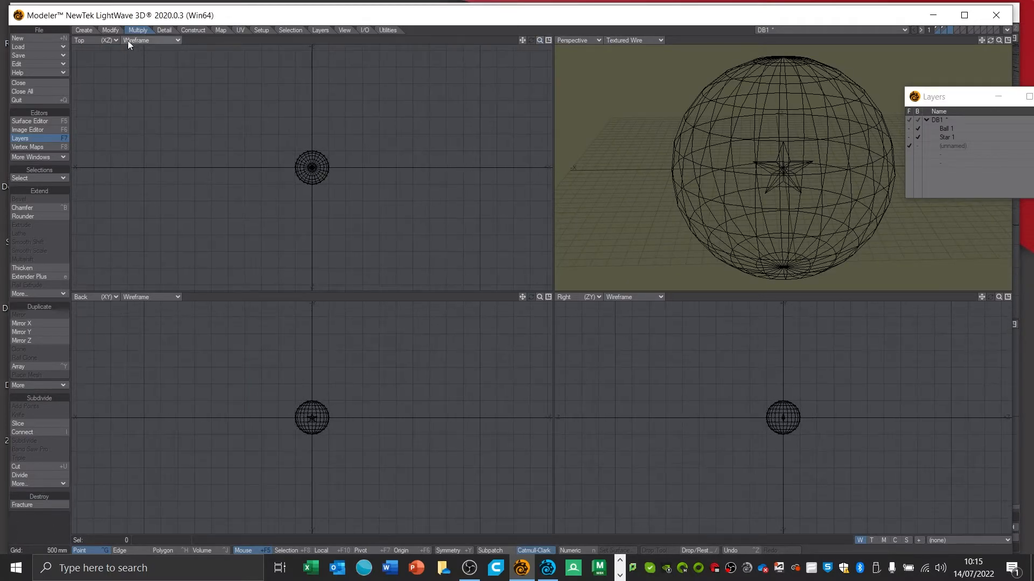
Create a large flat box as a ground plane in the Top view, centred on the ball
click(82, 30)
click(30, 199)
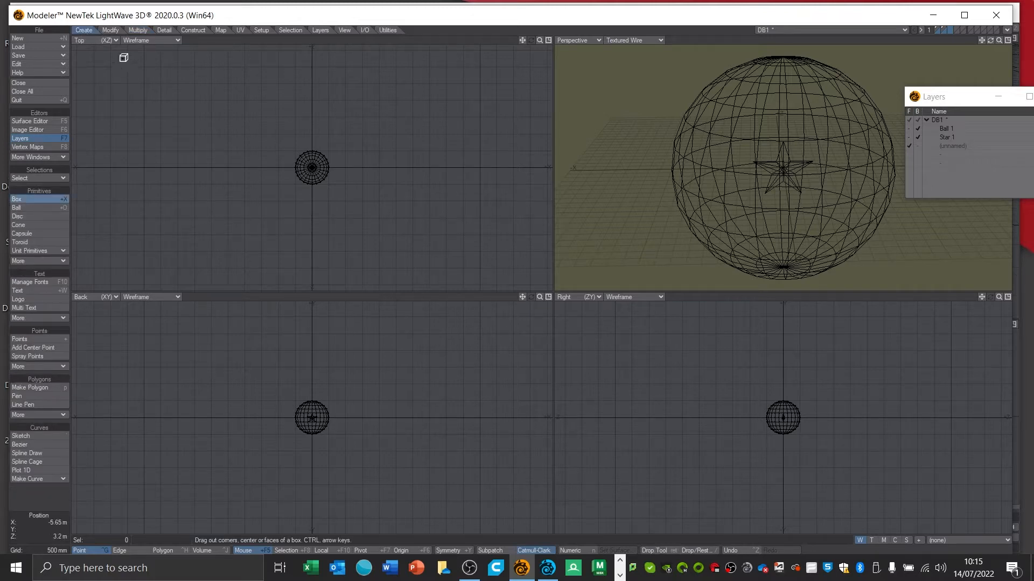
drag(92, 55, 527, 330)
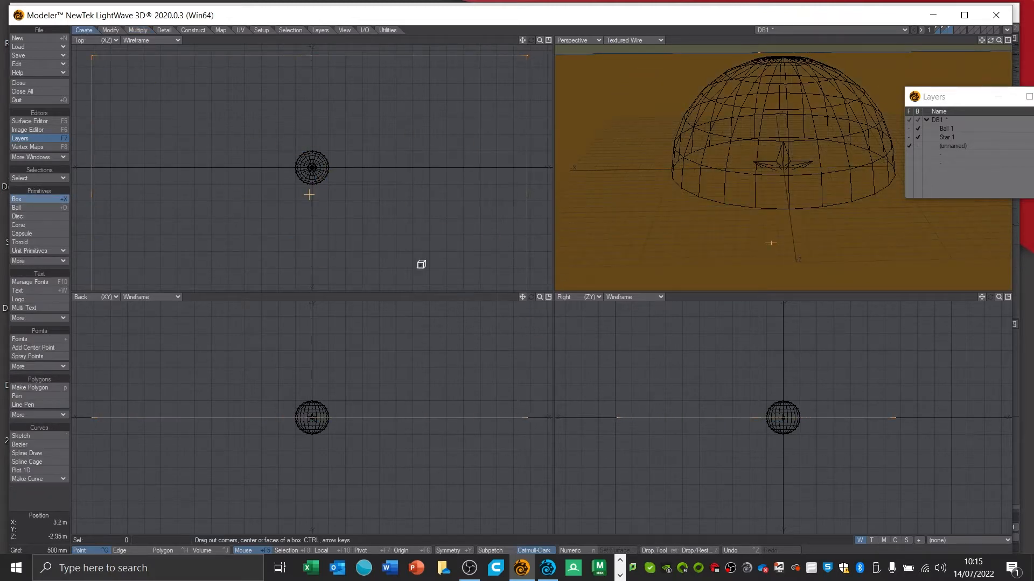
drag(308, 193, 316, 164)
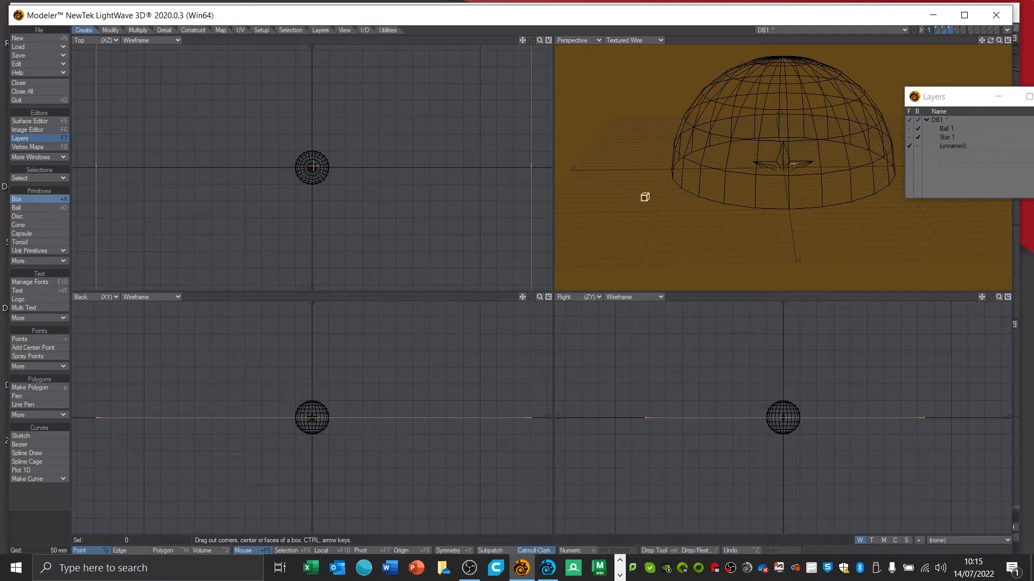
key(Return)
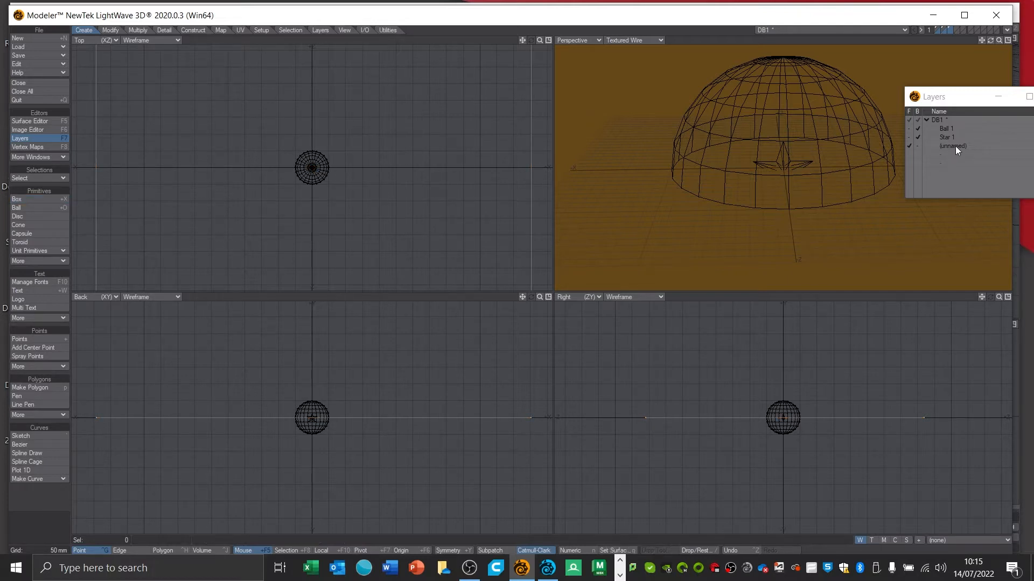
Name the plane's layer Ground and assign the plane a new surface named Ground with a very dark grey colour
double_click(955, 146)
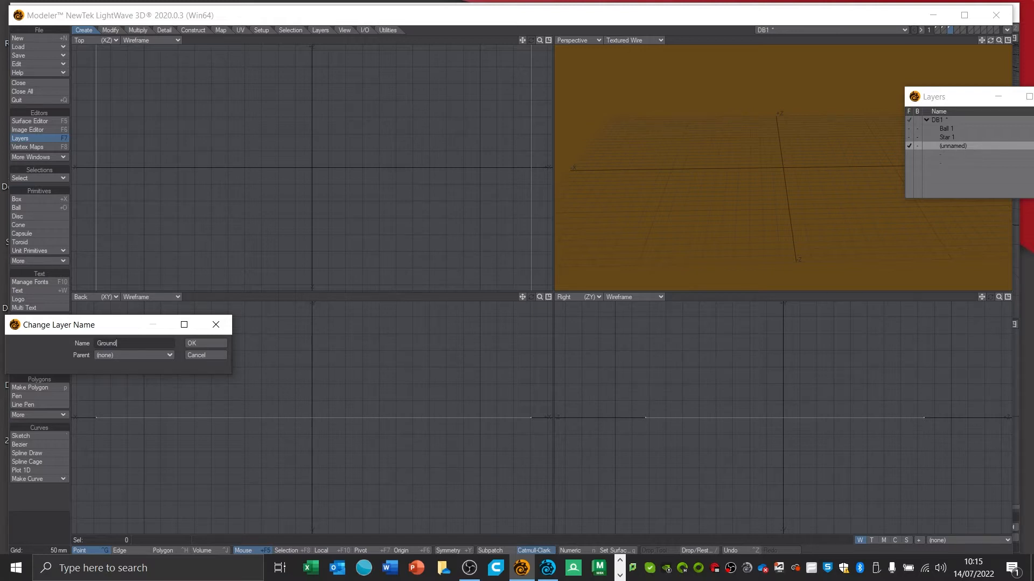
click(206, 343)
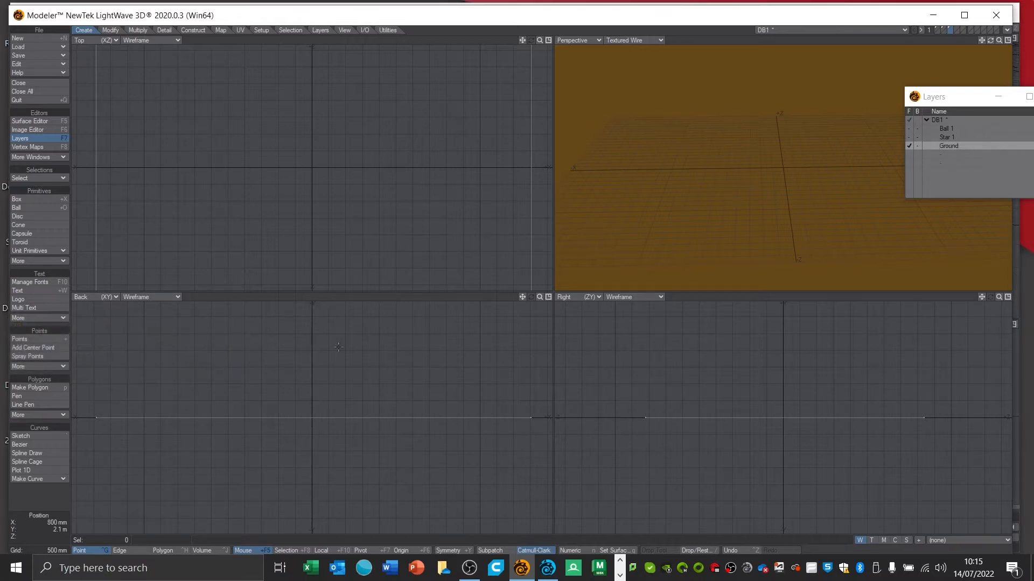
key(q)
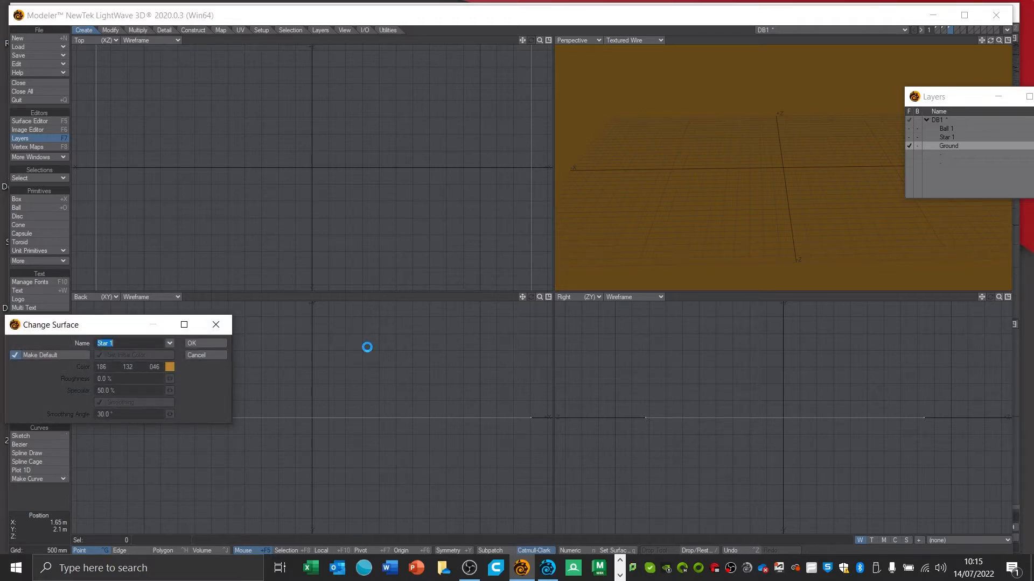
text(Ground)
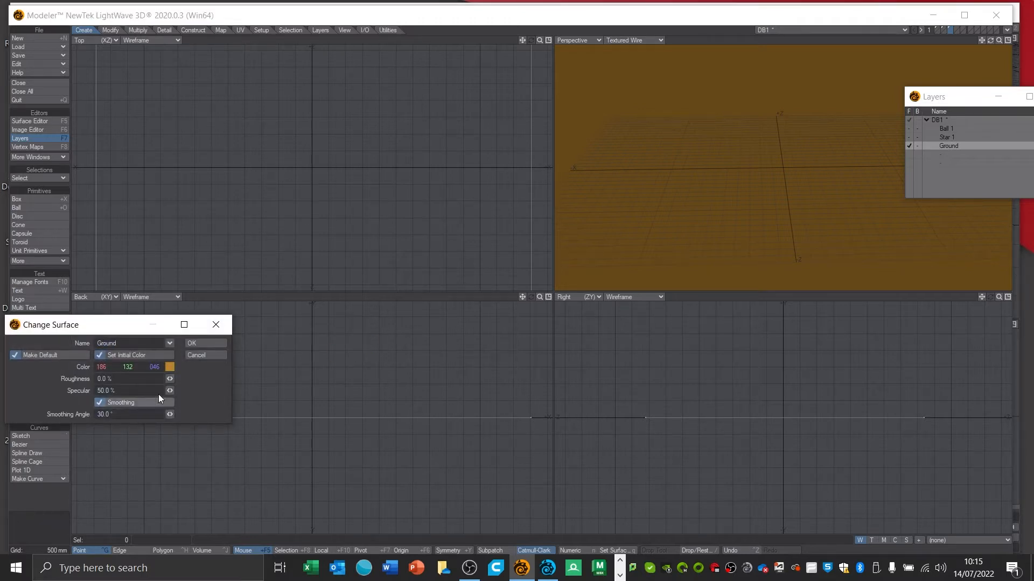
click(169, 366)
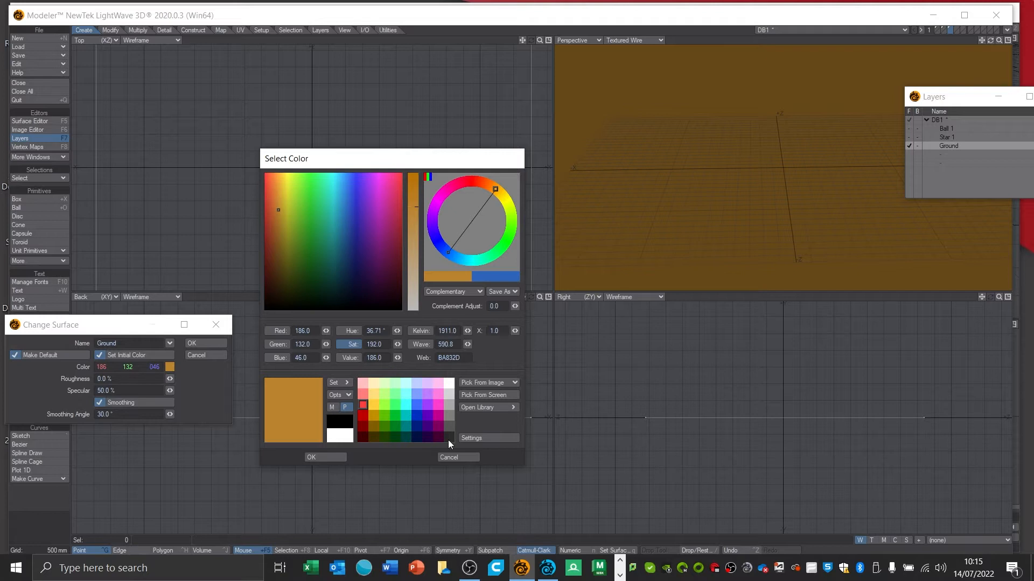
click(448, 439)
click(320, 457)
click(208, 343)
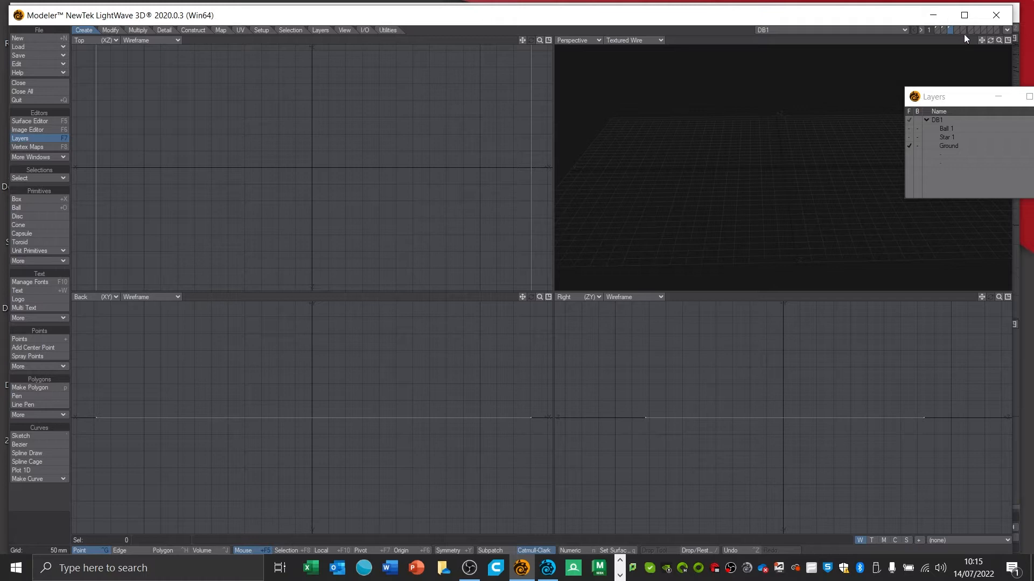
Switch to Layout and set the grid square size to 1 m
click(1009, 32)
click(671, 22)
click(547, 568)
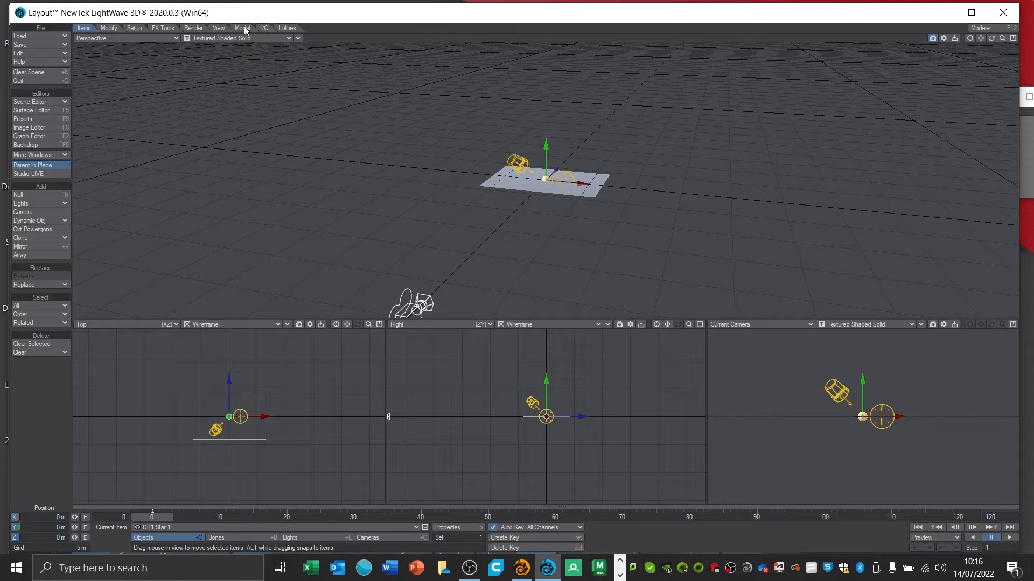
click(218, 29)
click(44, 353)
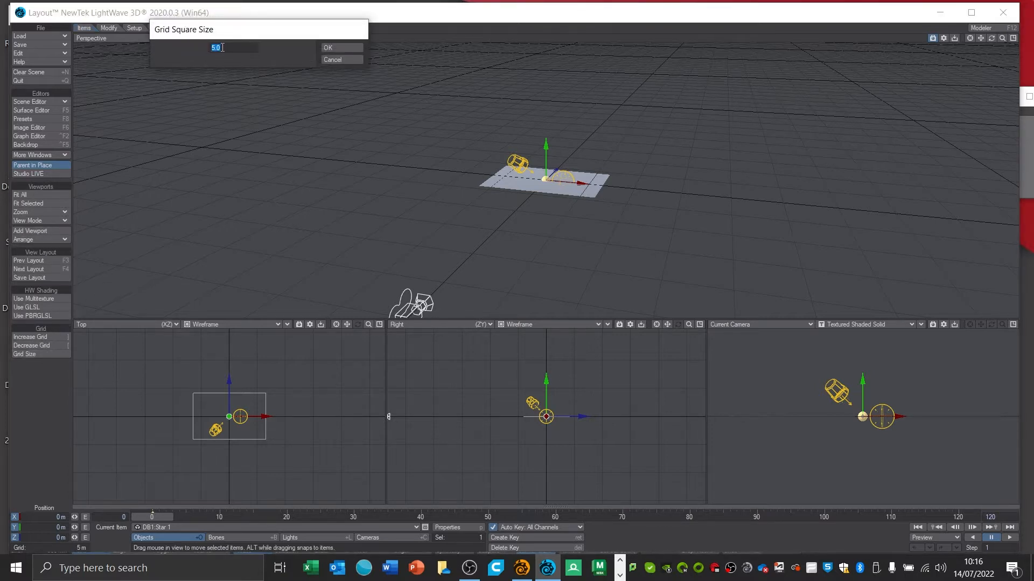
text(1)
key(Return)
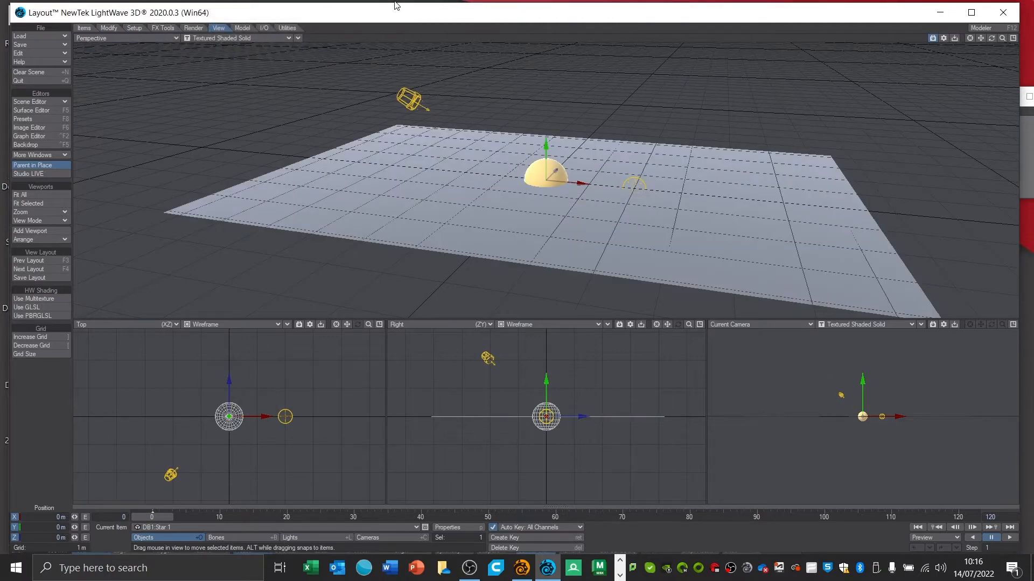
Raise the environment light along its Y axis to well above the ground plane, and select the other light
key(shift+l)
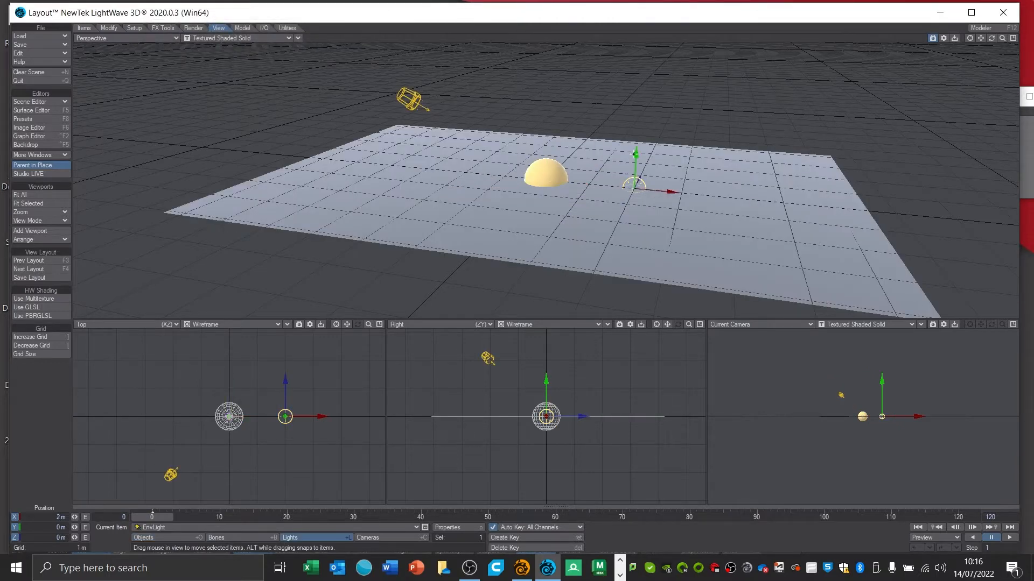
drag(635, 155, 641, 23)
click(409, 98)
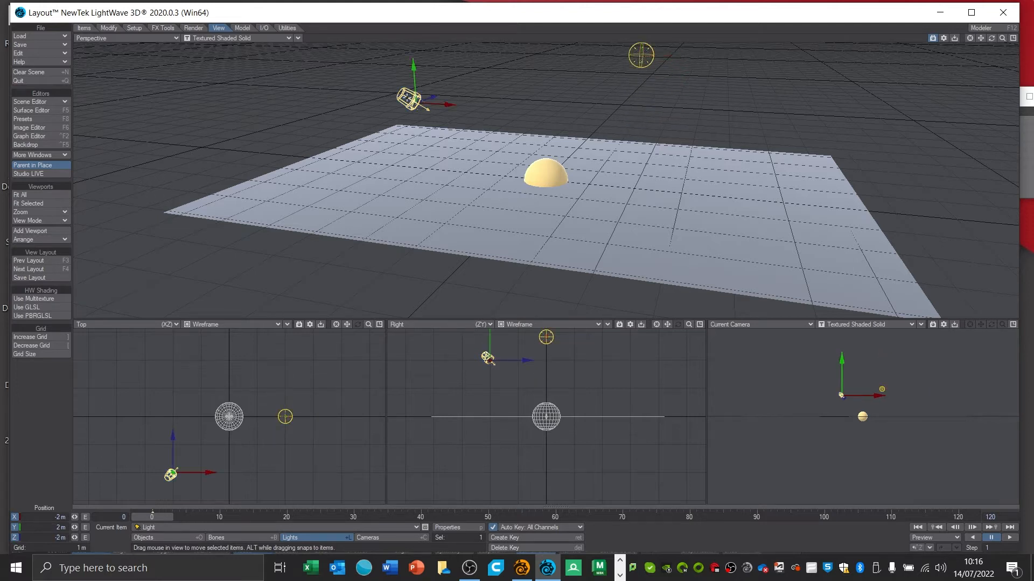
Lower the Ground object along Y to about -503.6 mm so the ball rests on it
click(591, 417)
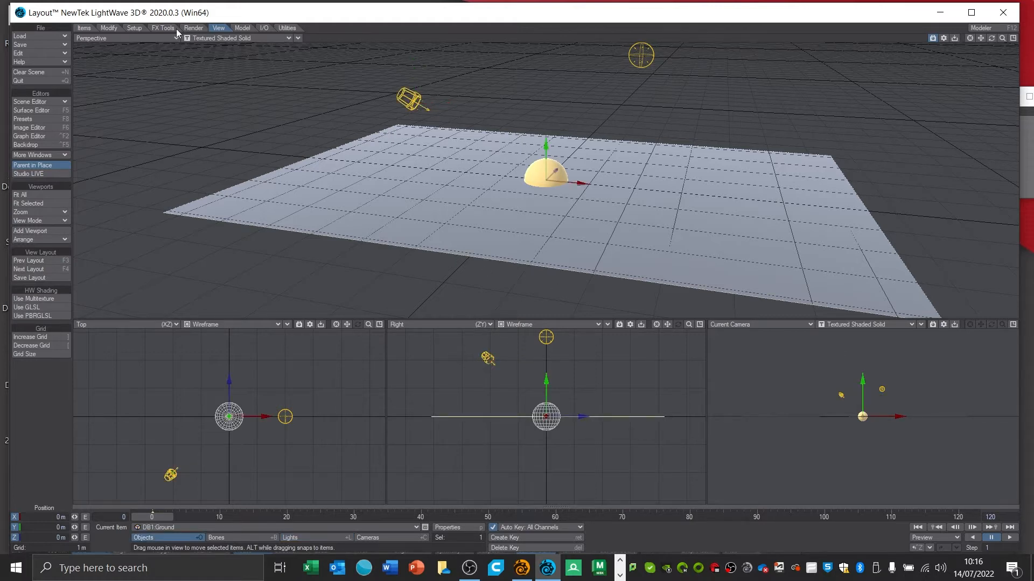
click(108, 28)
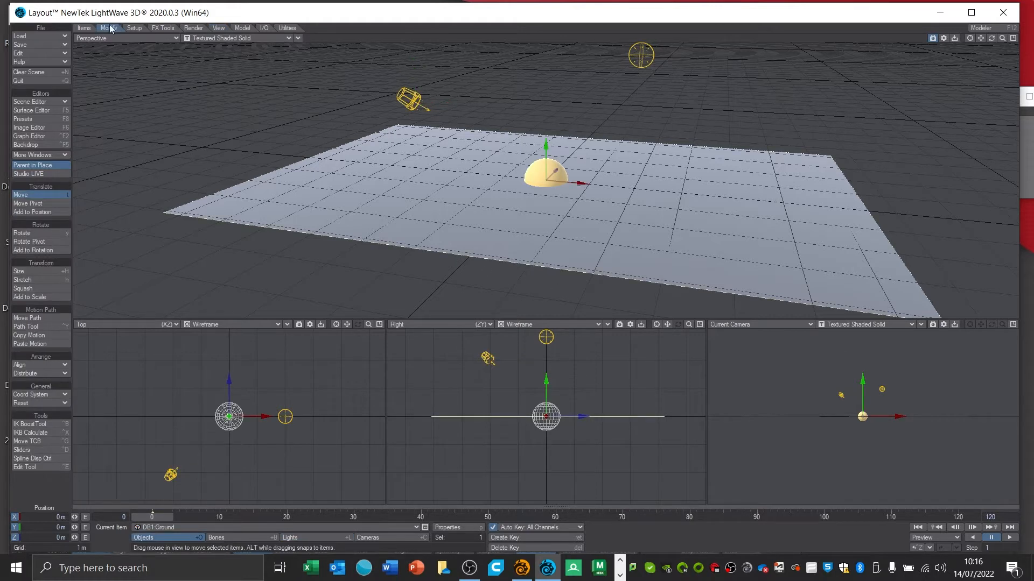
drag(542, 381, 544, 394)
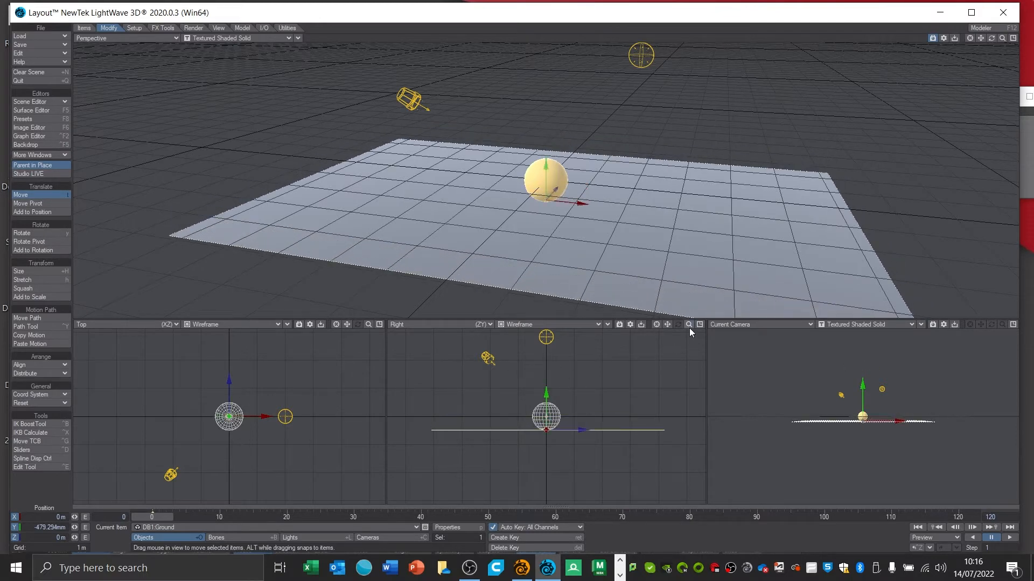
drag(689, 327, 749, 327)
drag(548, 437, 548, 440)
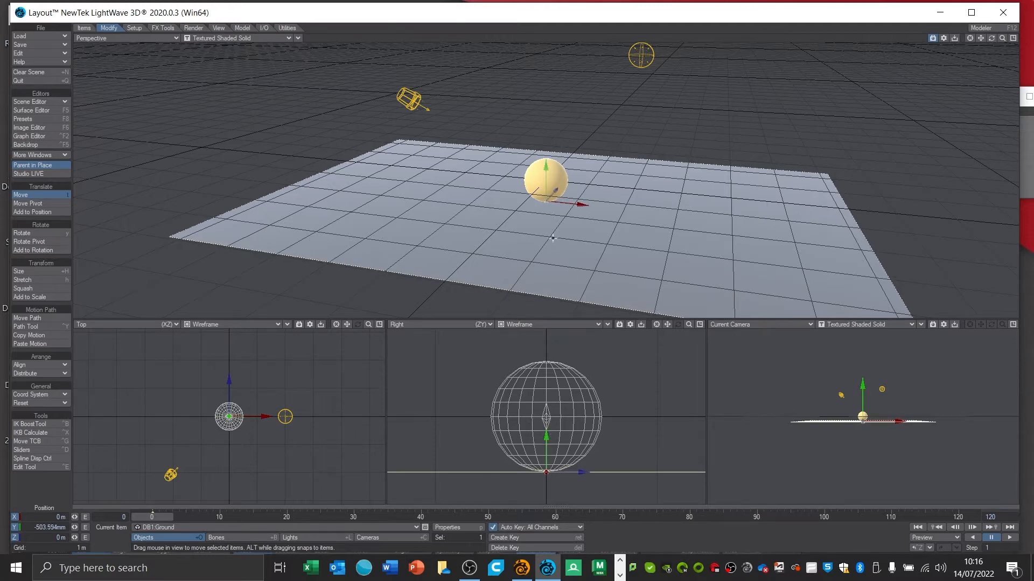
Frame the ball closer in the Perspective viewport and switch that viewport's display to VPR
drag(1002, 38, 1030, 39)
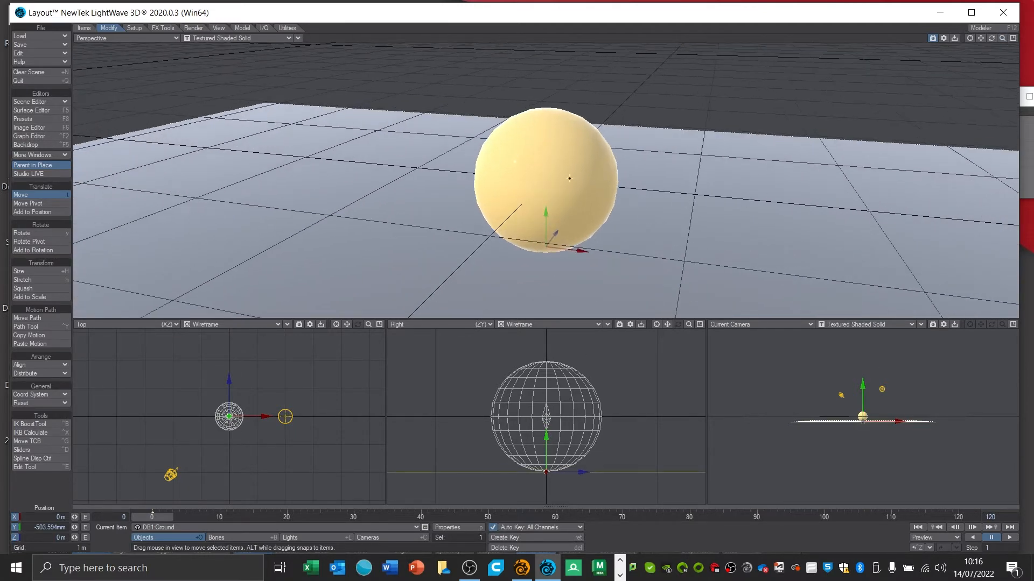
click(222, 37)
click(215, 75)
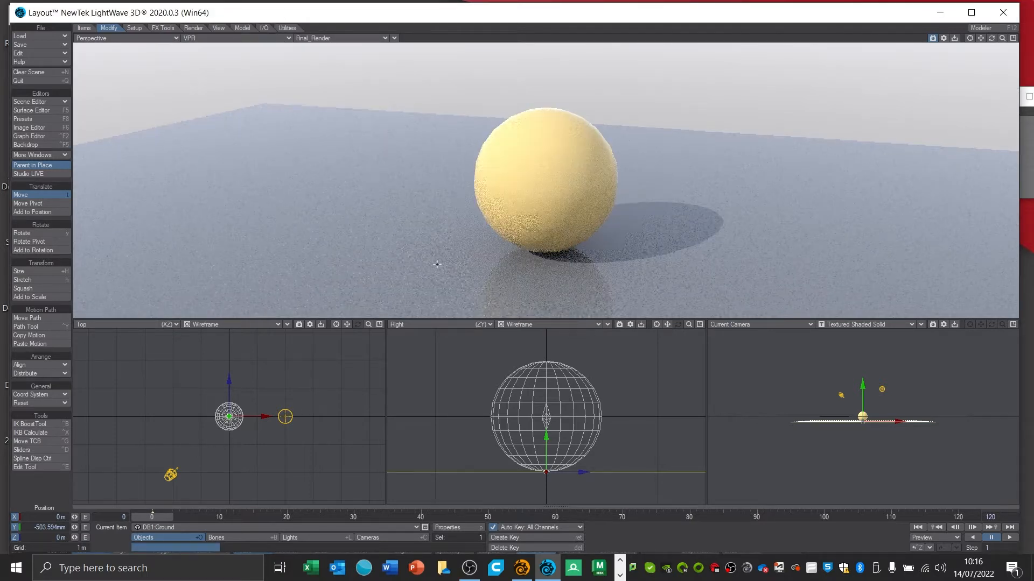
In the camera's properties, set Maximum Samples to 4 and the adaptive sampling Threshold to 0.1
click(398, 538)
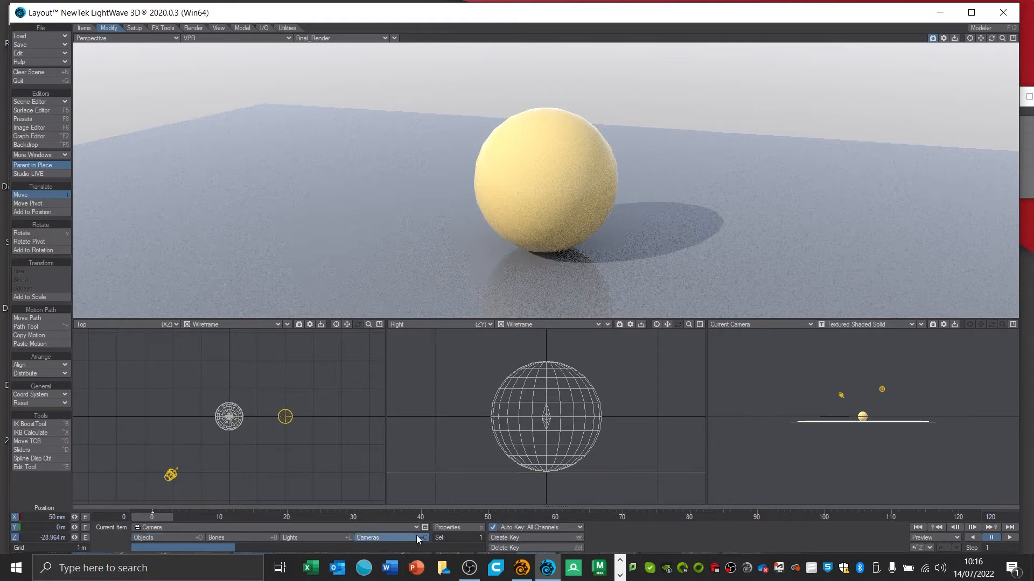
click(455, 527)
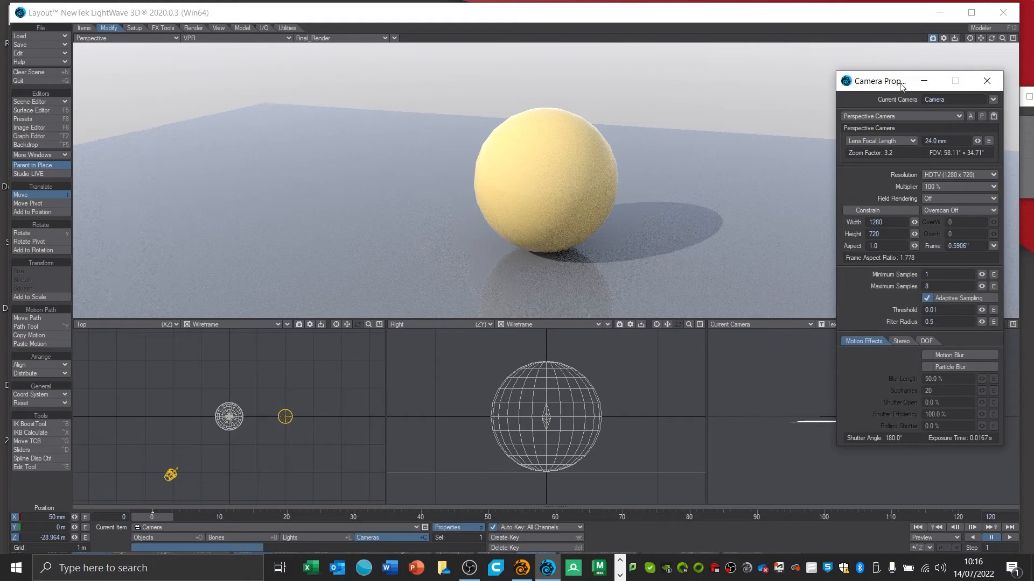
drag(903, 85, 272, 68)
click(308, 270)
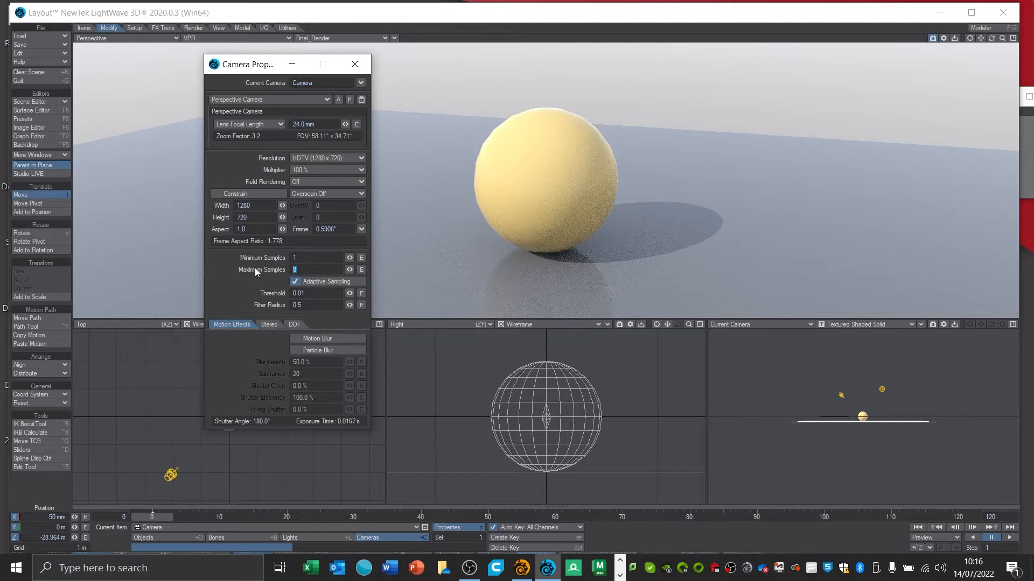
text(4)
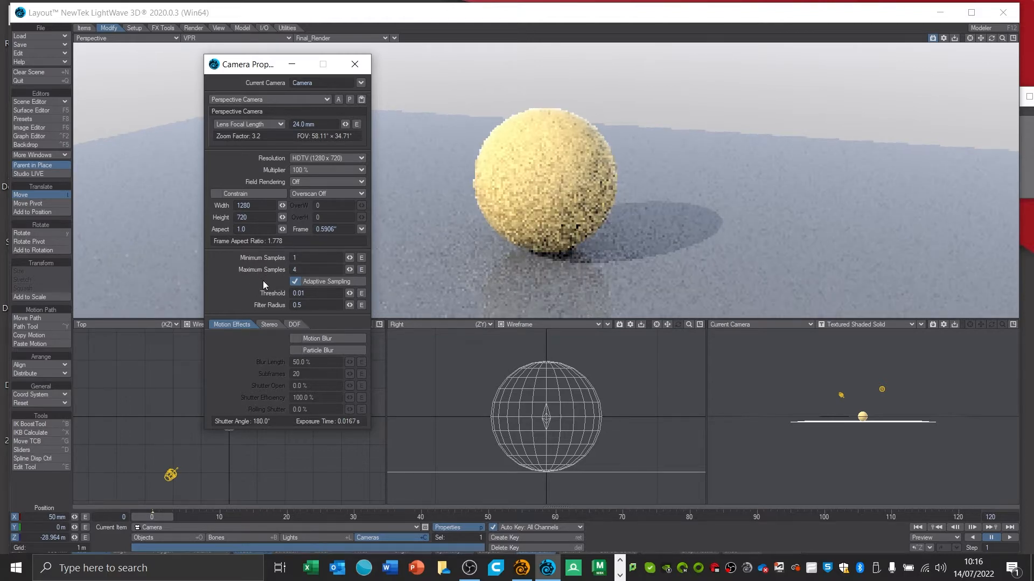
key(Tab)
text(0.1)
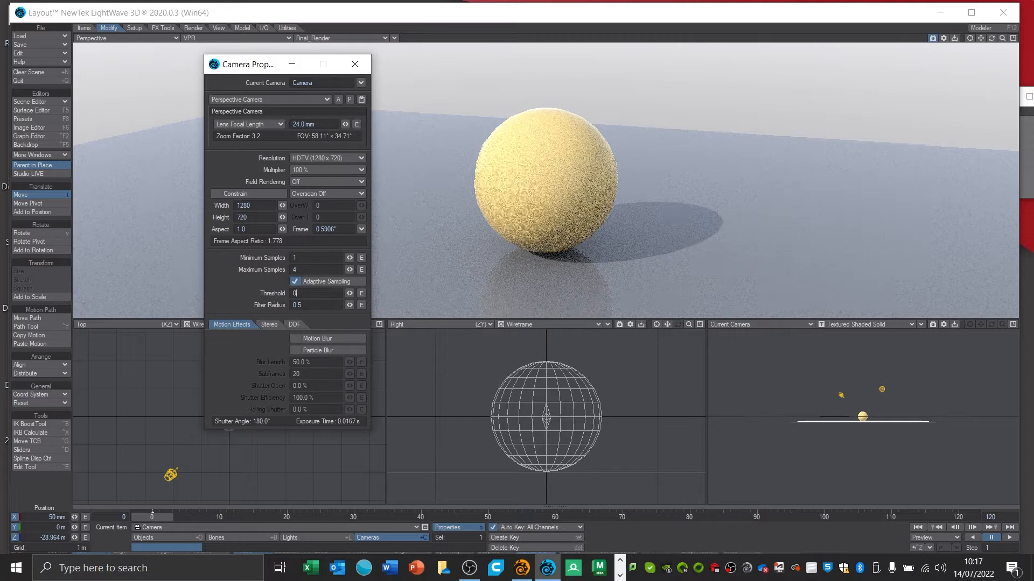
key(Return)
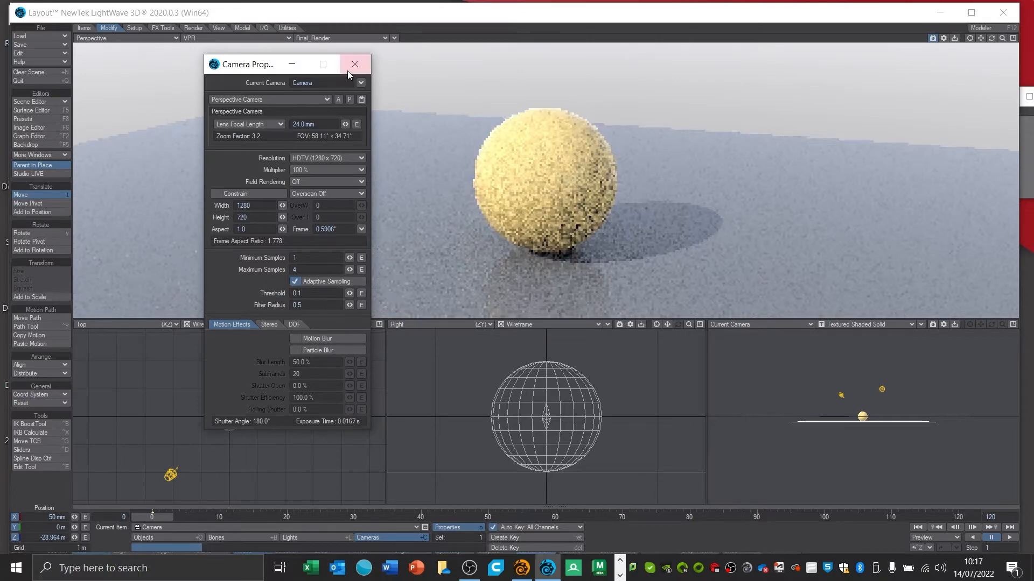
click(355, 64)
In the VPR render properties, set Reflection Samples and Refraction Samples to 6, and enable Despike with a tolerance of 0.2
click(194, 28)
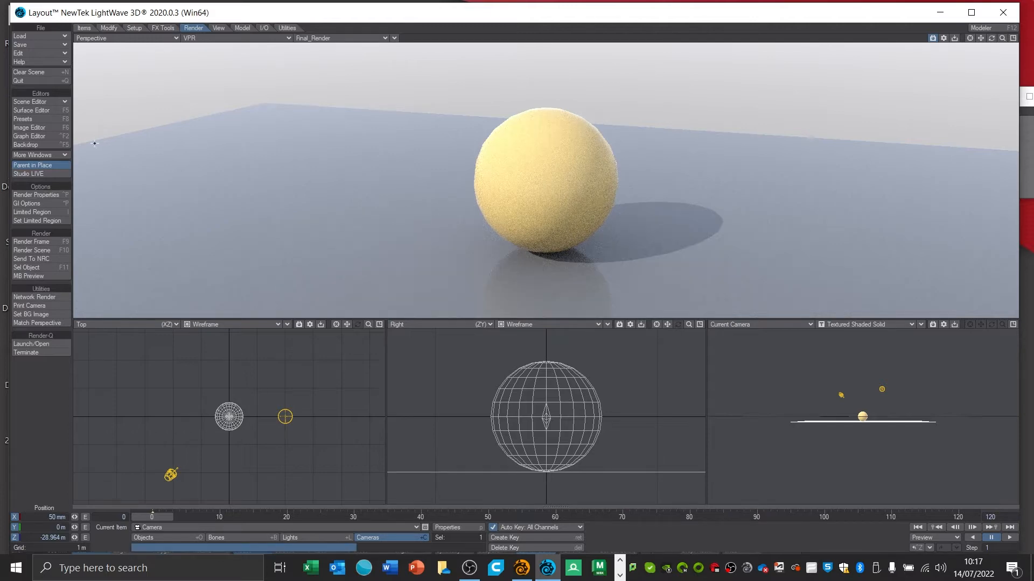
click(39, 194)
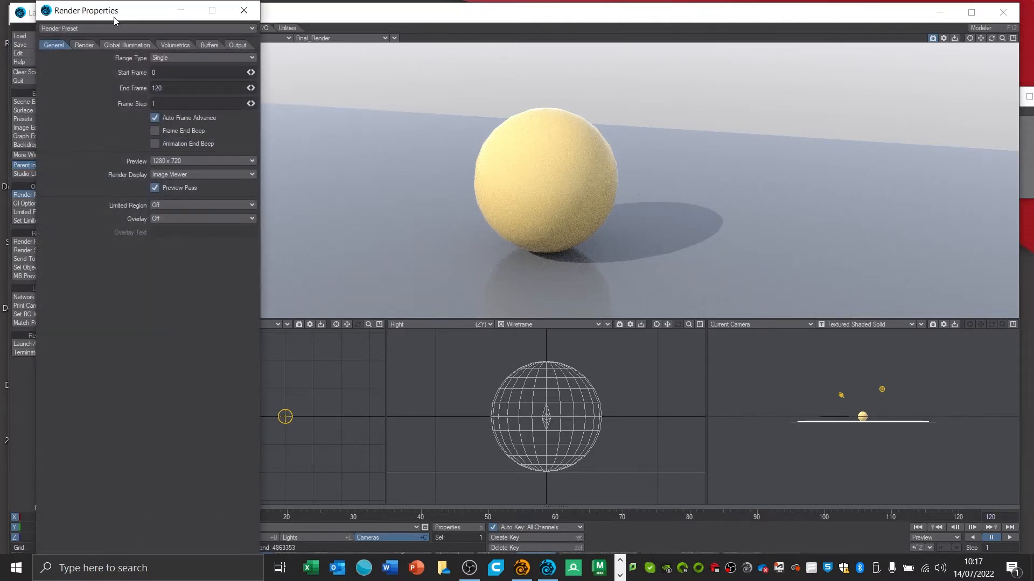
drag(115, 11, 164, 65)
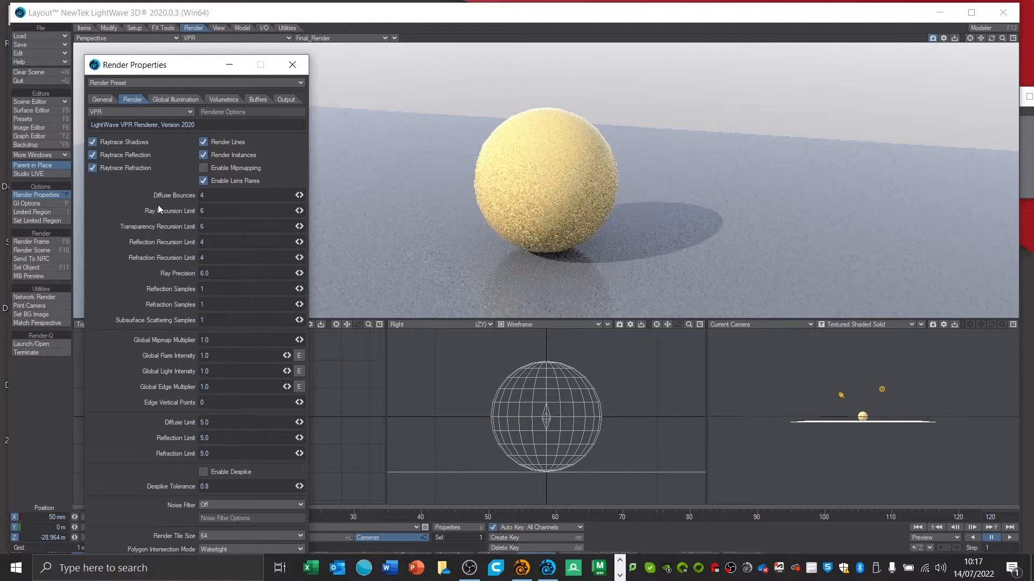
click(209, 289)
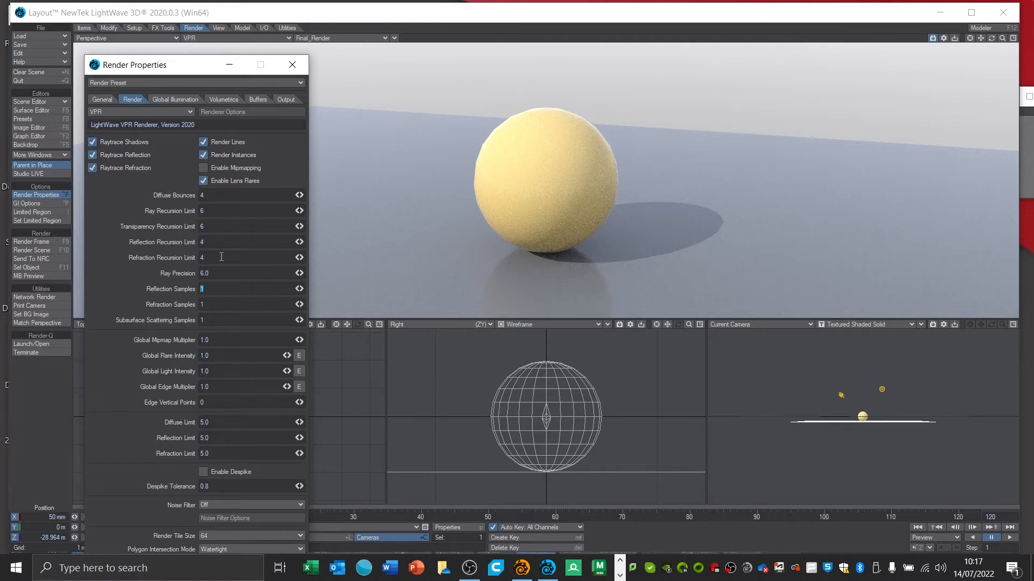
text(6)
click(218, 473)
drag(176, 64, 174, 34)
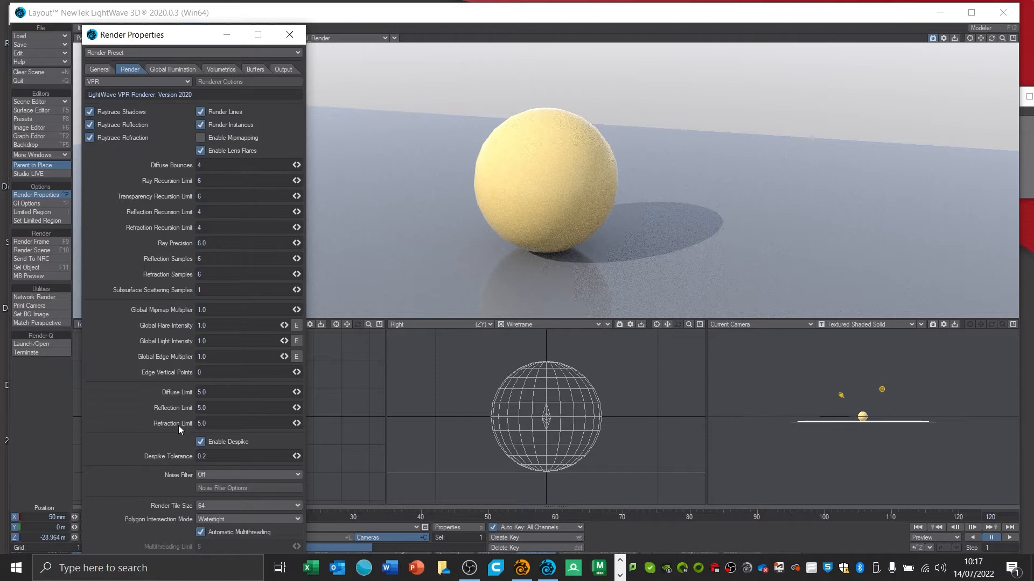
click(202, 442)
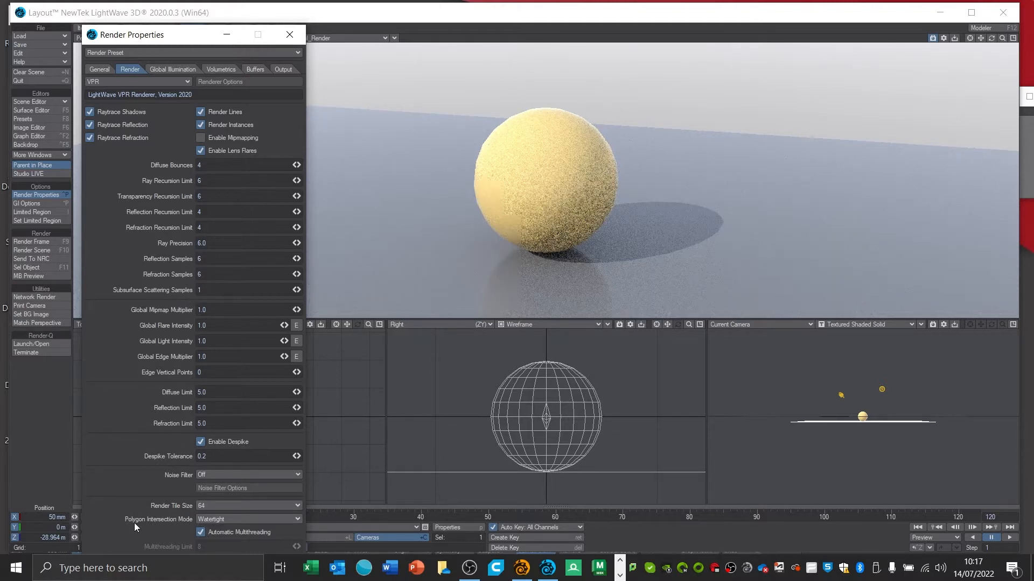
Review the Polygon Intersection Mode, Noise Filter and Global Illumination settings, and close the render properties
click(221, 521)
click(211, 525)
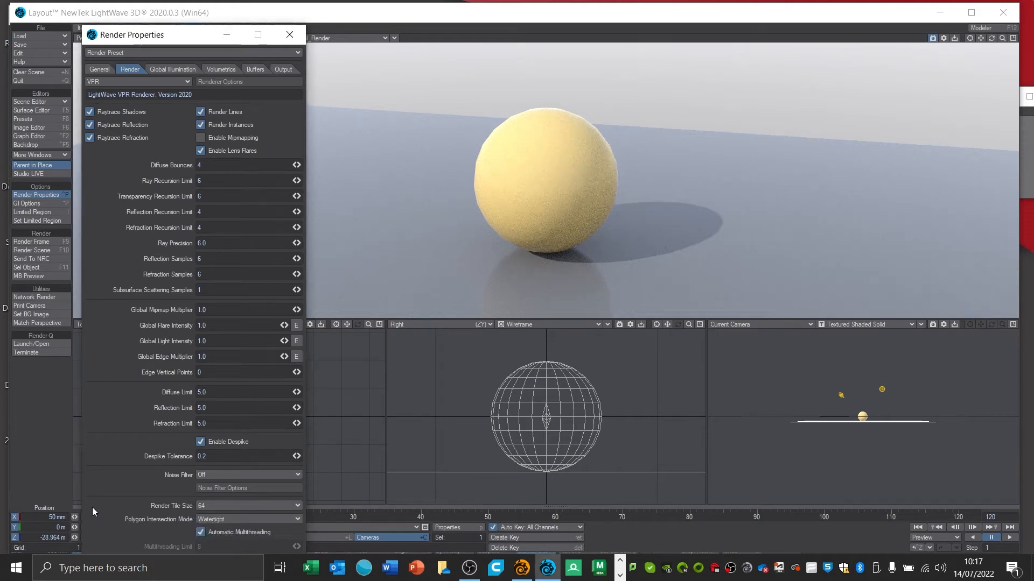
click(209, 478)
click(209, 493)
click(180, 68)
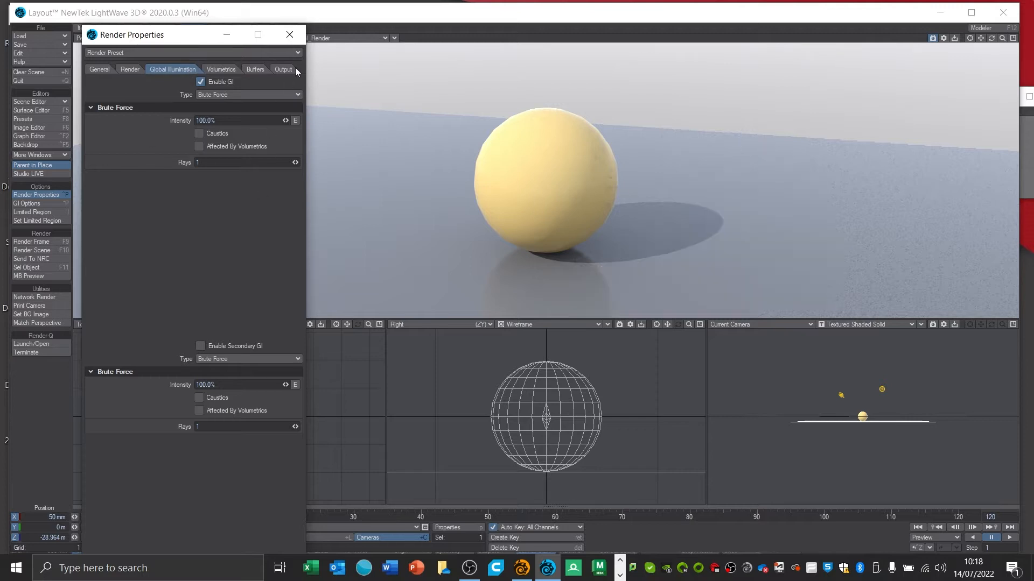
click(290, 36)
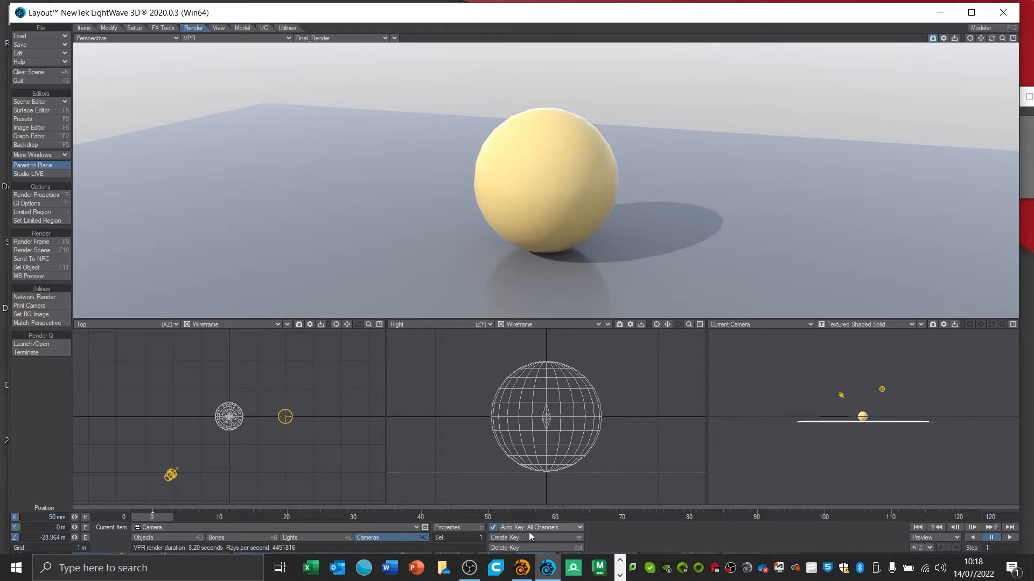
Switch to a new Google Chrome window, search for "free hdri" and open the Poly Haven site
click(620, 575)
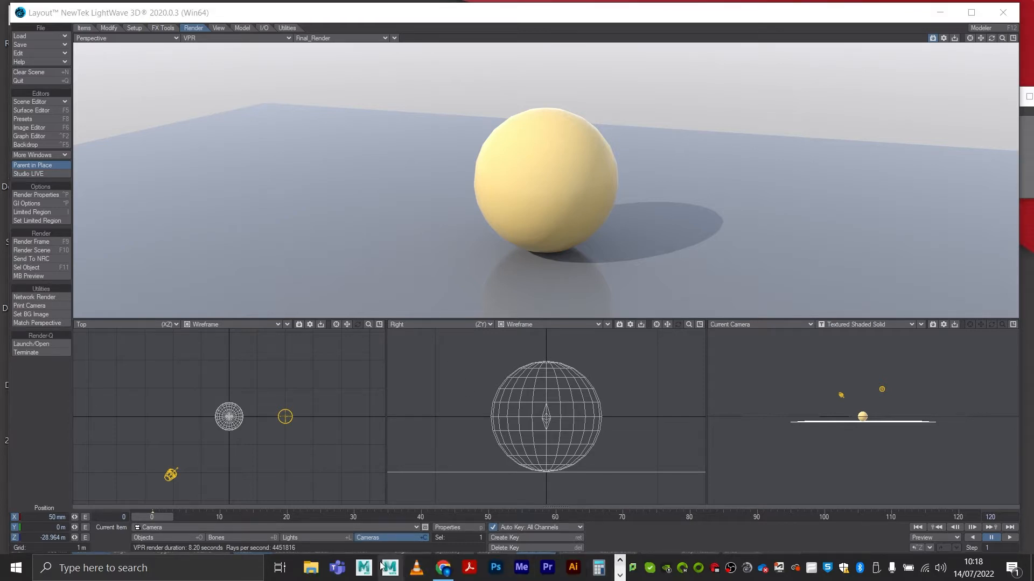
right_click(447, 567)
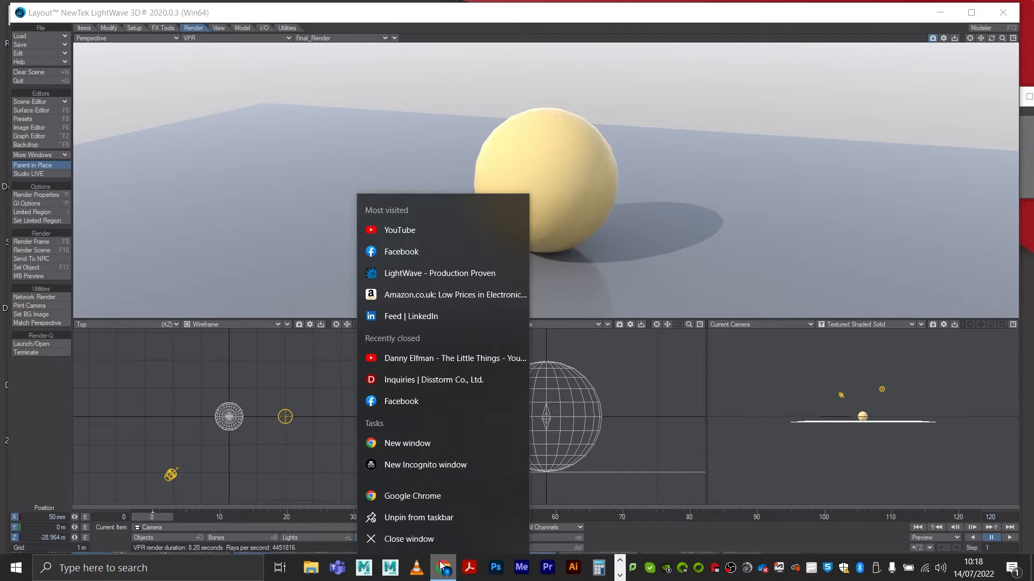
click(409, 443)
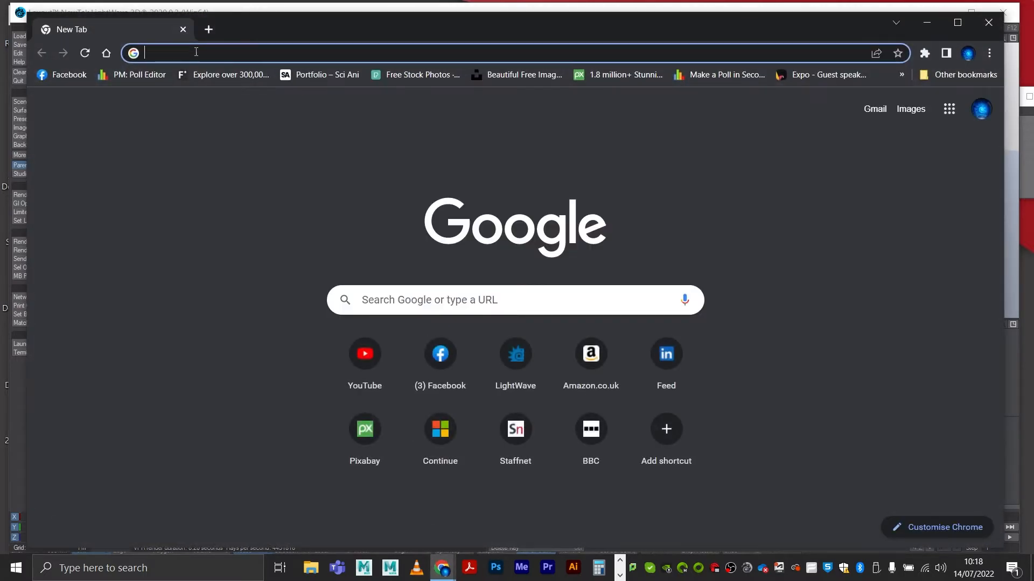
text(free )
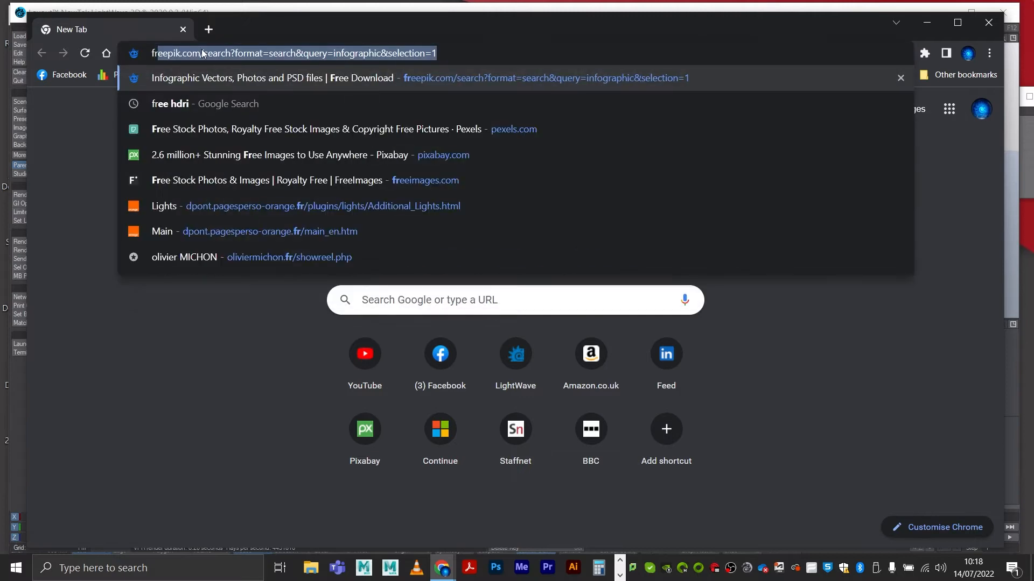
text(hdri)
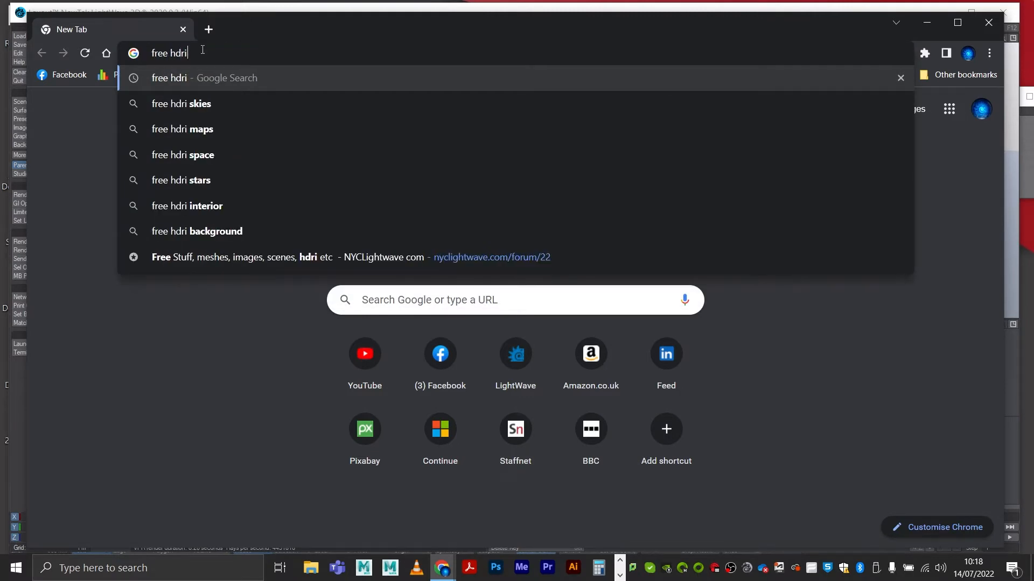
key(Return)
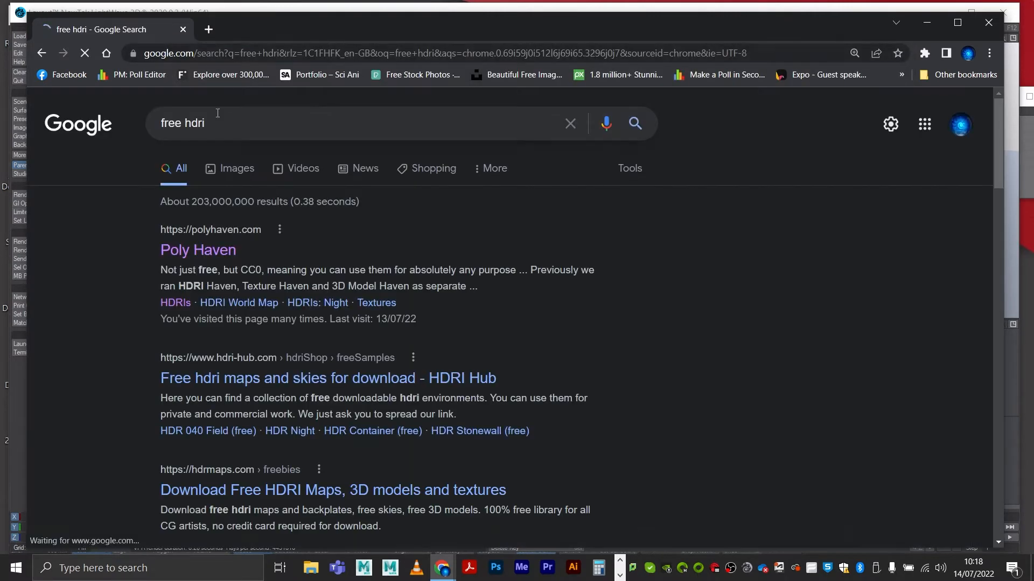
click(215, 257)
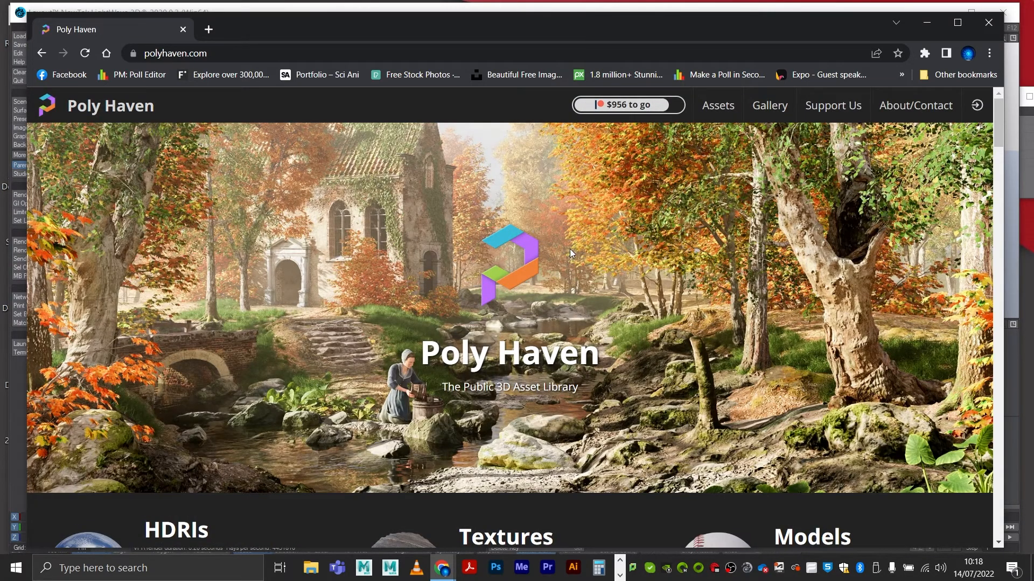
Open Poly Haven's HDRI library and filter it to the Studio category
scroll(572, 241, down, 3)
scroll(573, 237, down, 1)
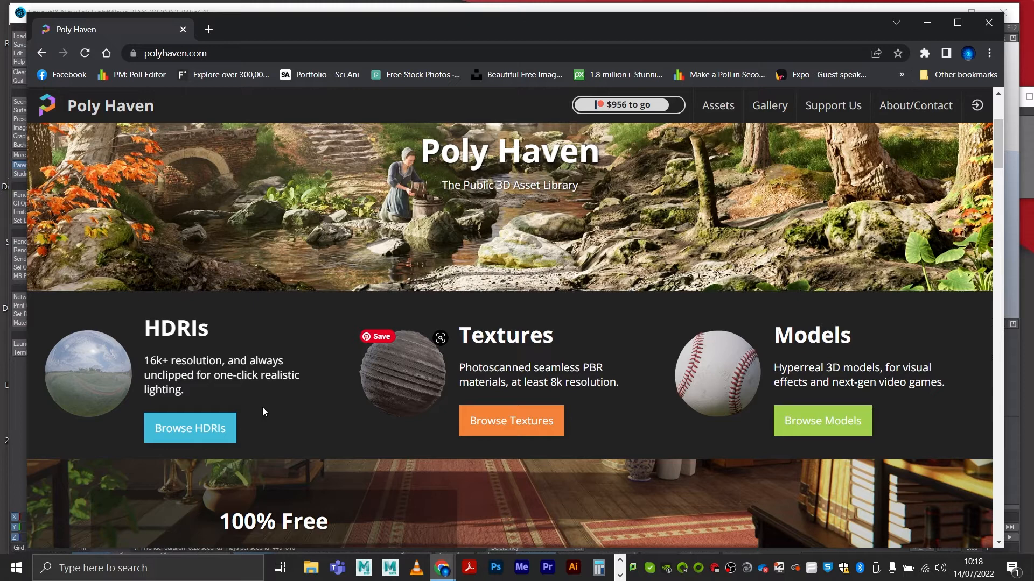
click(176, 431)
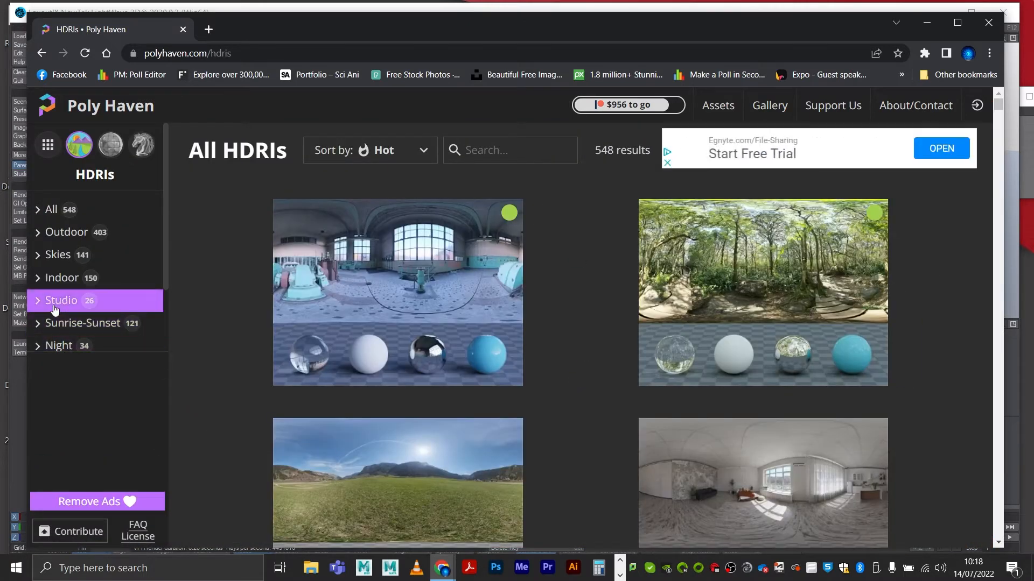
click(67, 306)
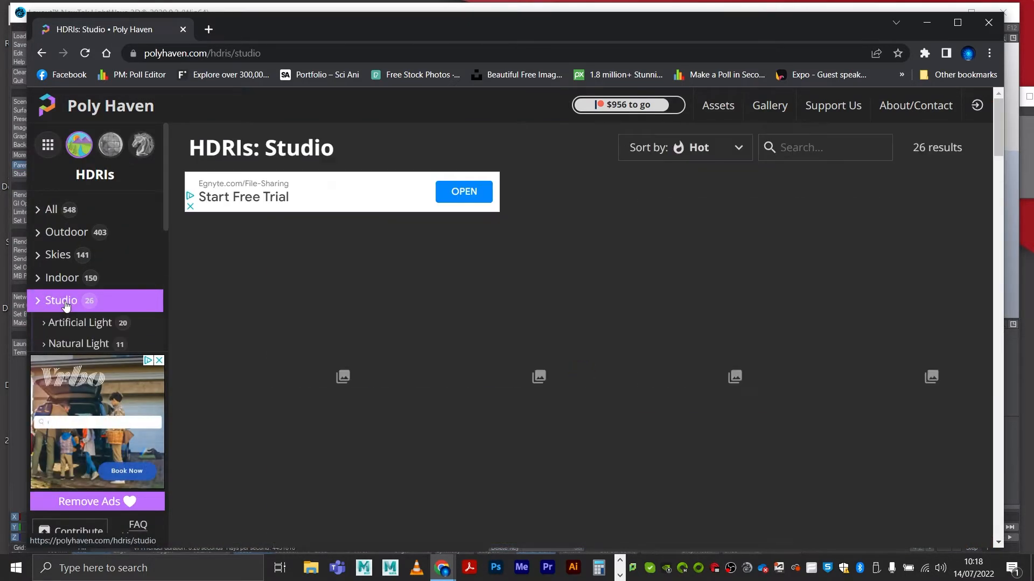
Browse the studio HDRIs and open the page of Christmas Photo Studio 04
scroll(766, 307, down, 2)
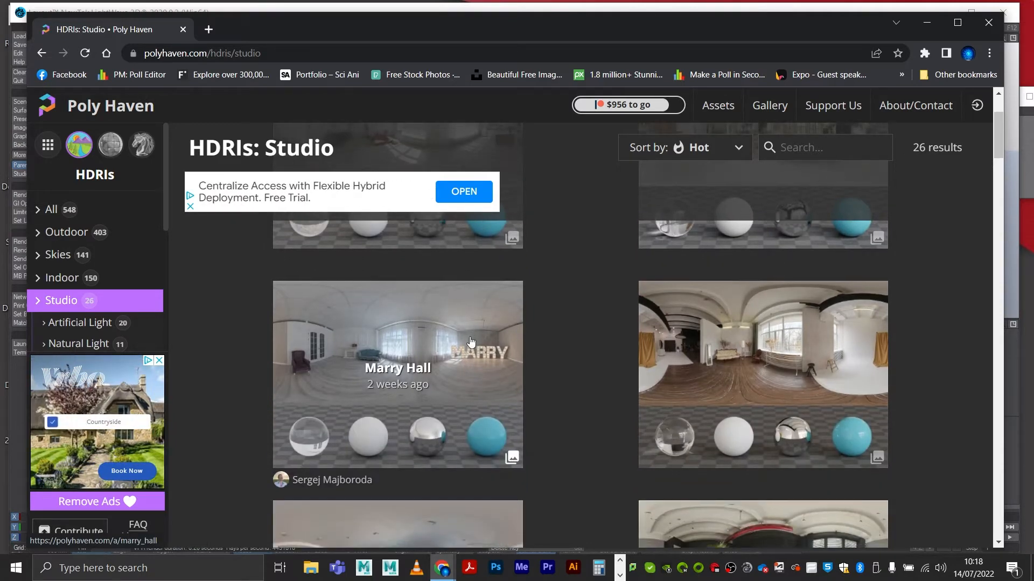
scroll(470, 343, down, 3)
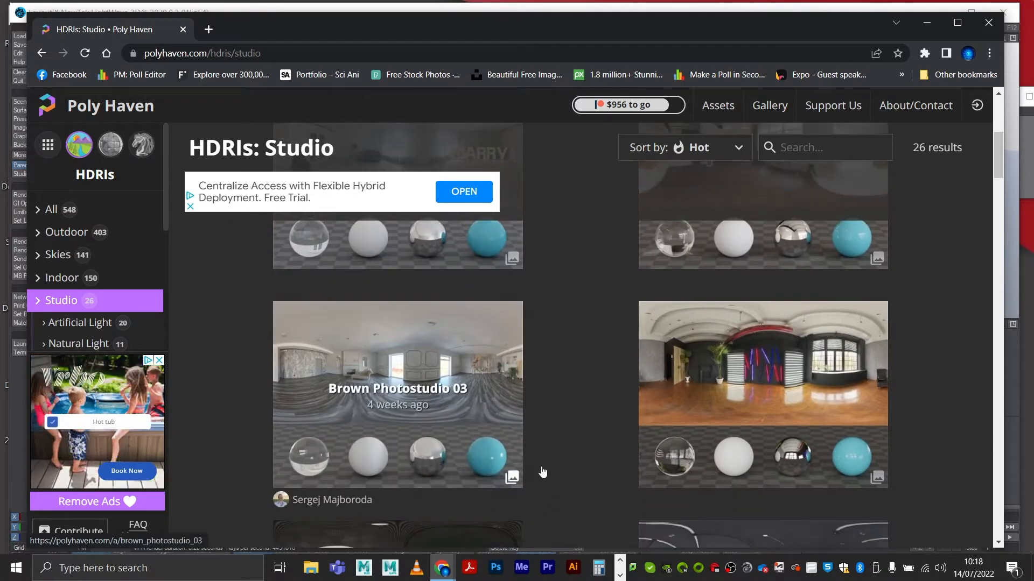
scroll(804, 323, down, 2)
scroll(805, 323, down, 3)
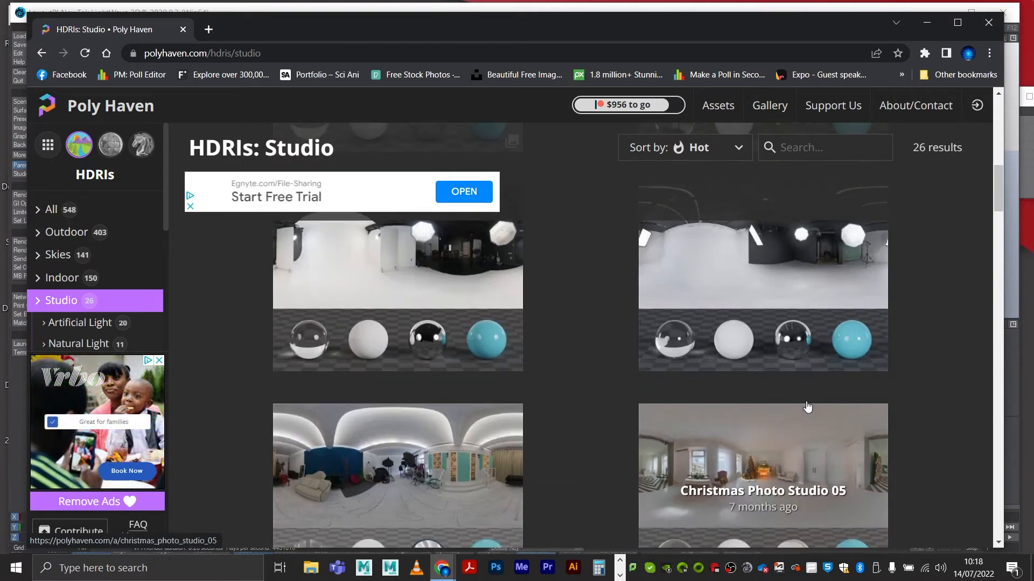
scroll(465, 375, down, 2)
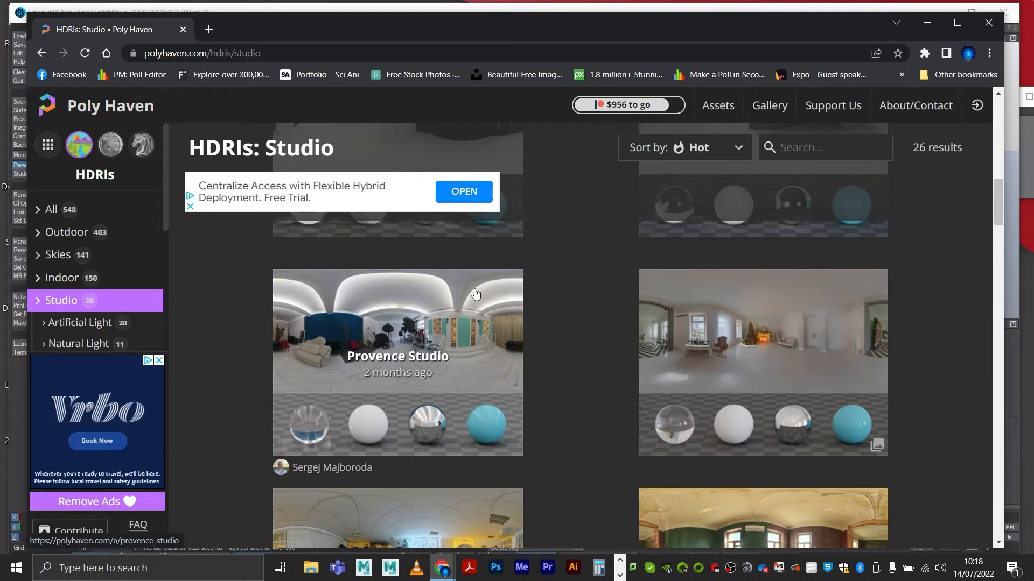
scroll(481, 360, down, 2)
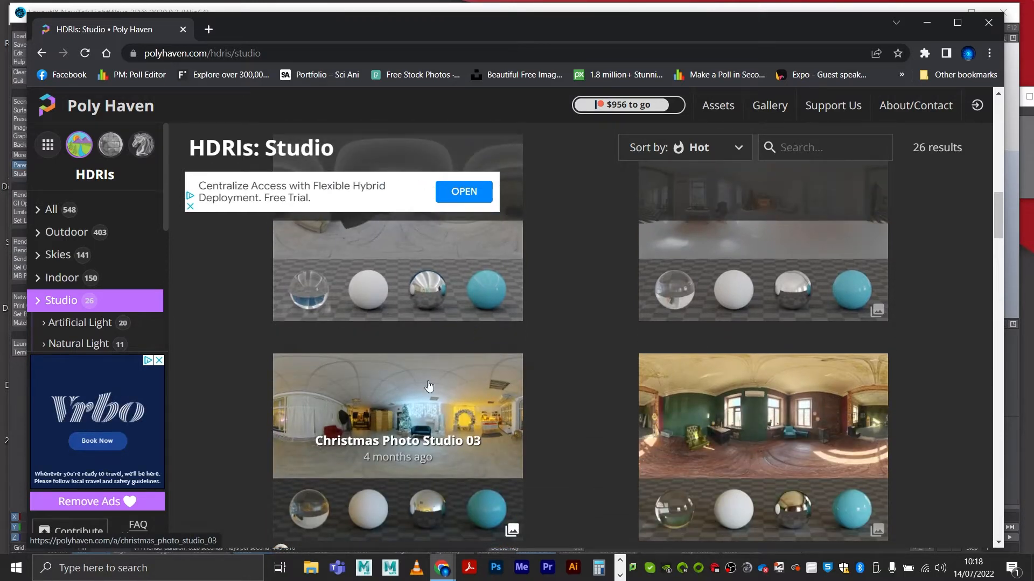
scroll(404, 381, down, 1)
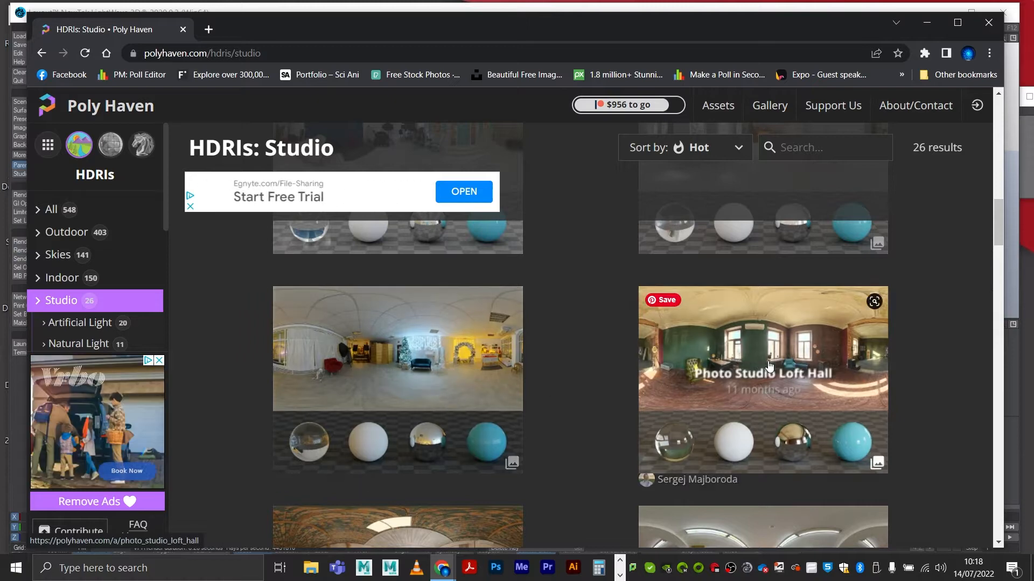
scroll(796, 364, down, 3)
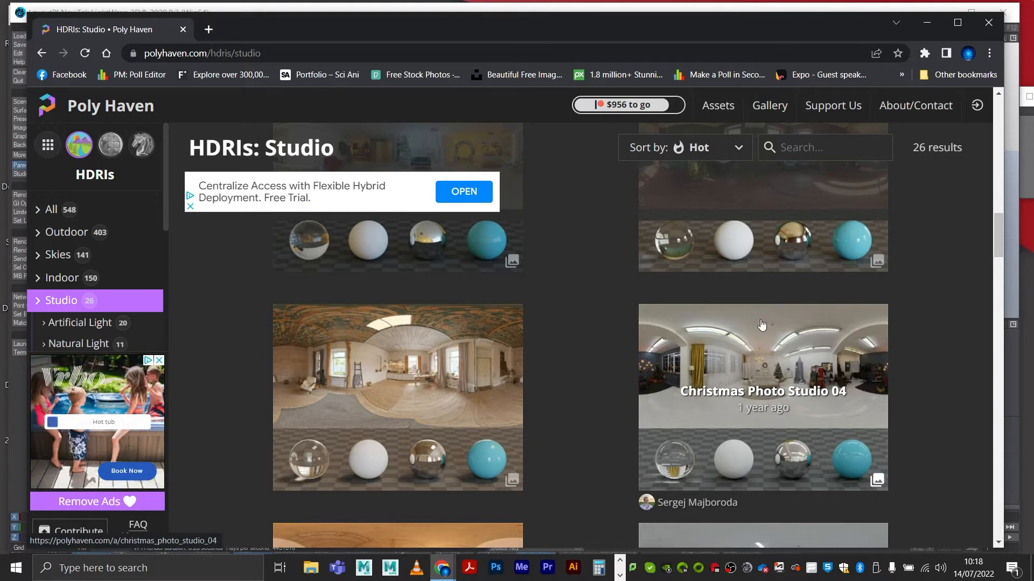
click(760, 357)
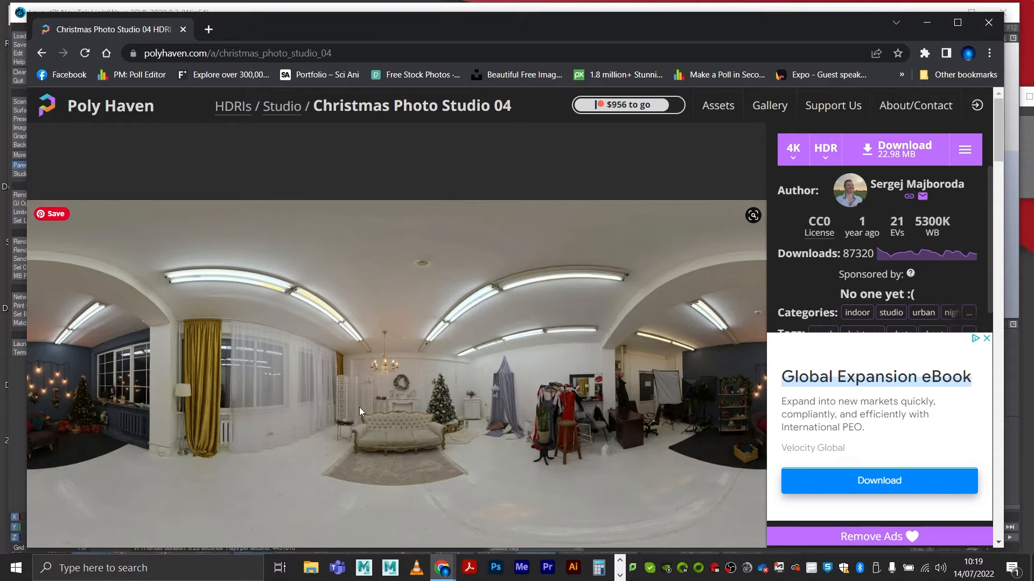
Switch back to LightWave Layout and open the light properties with EnvLight as the current light
click(927, 22)
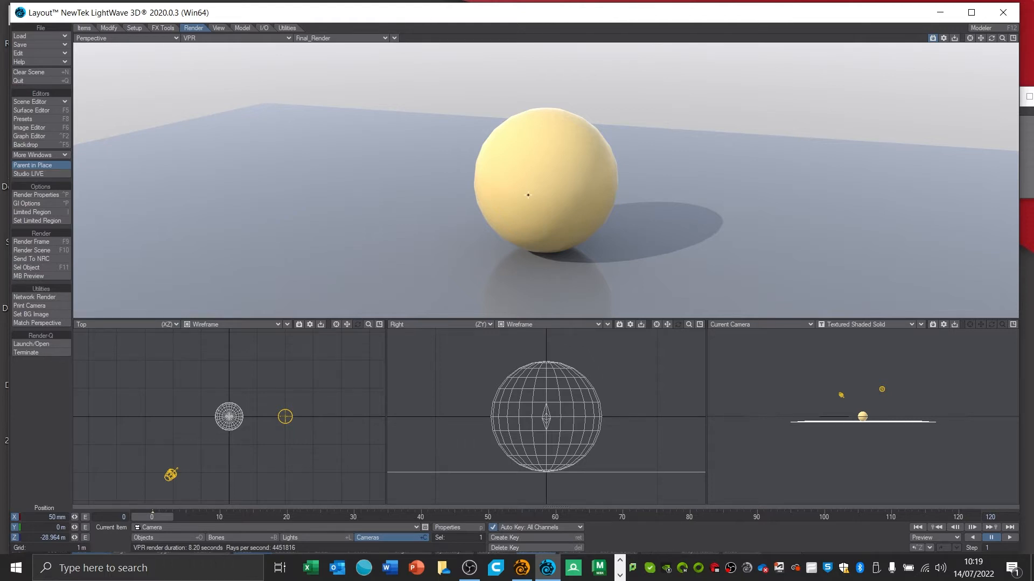
click(322, 538)
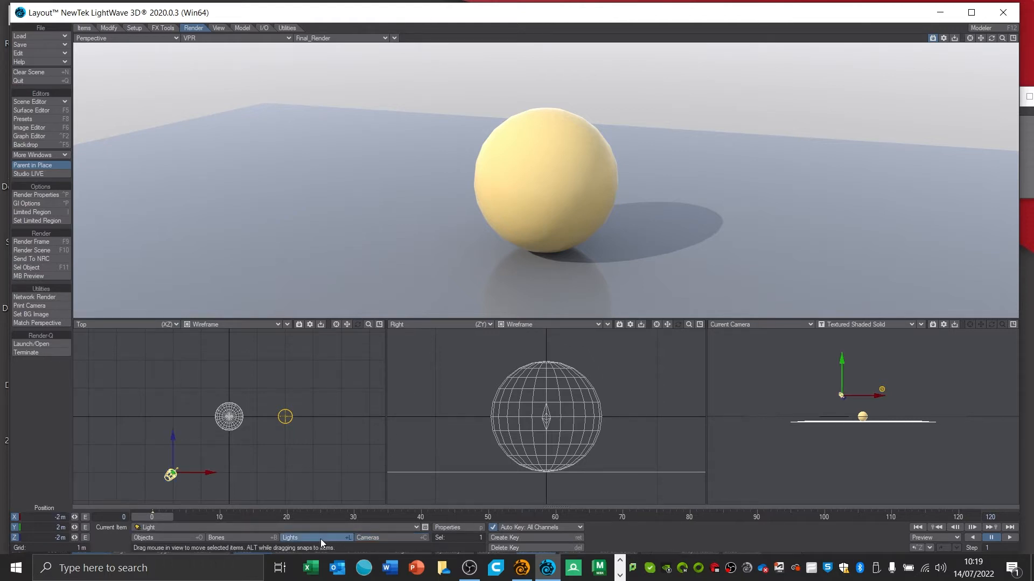
click(448, 527)
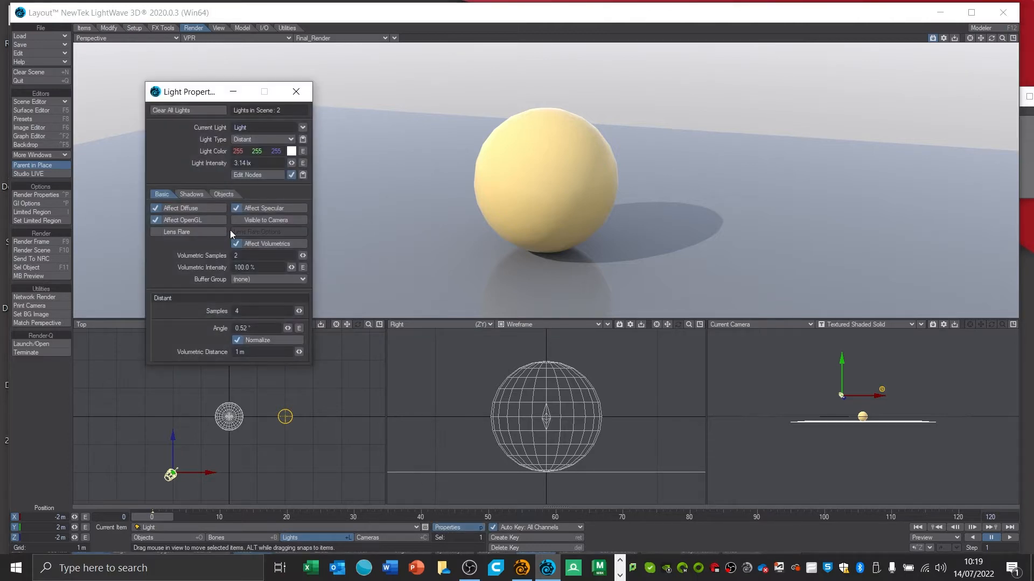
click(305, 125)
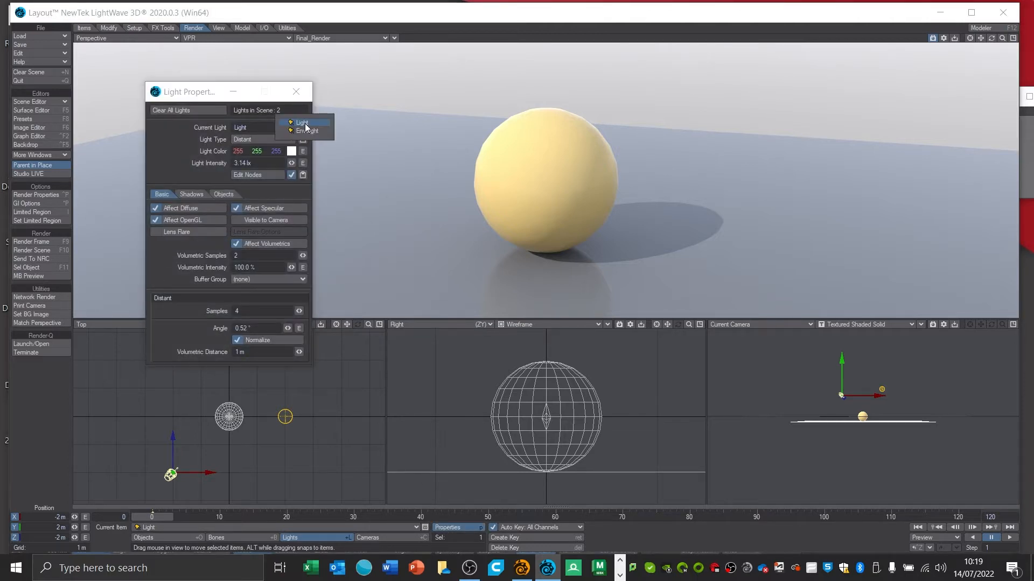
click(233, 122)
click(302, 125)
click(303, 130)
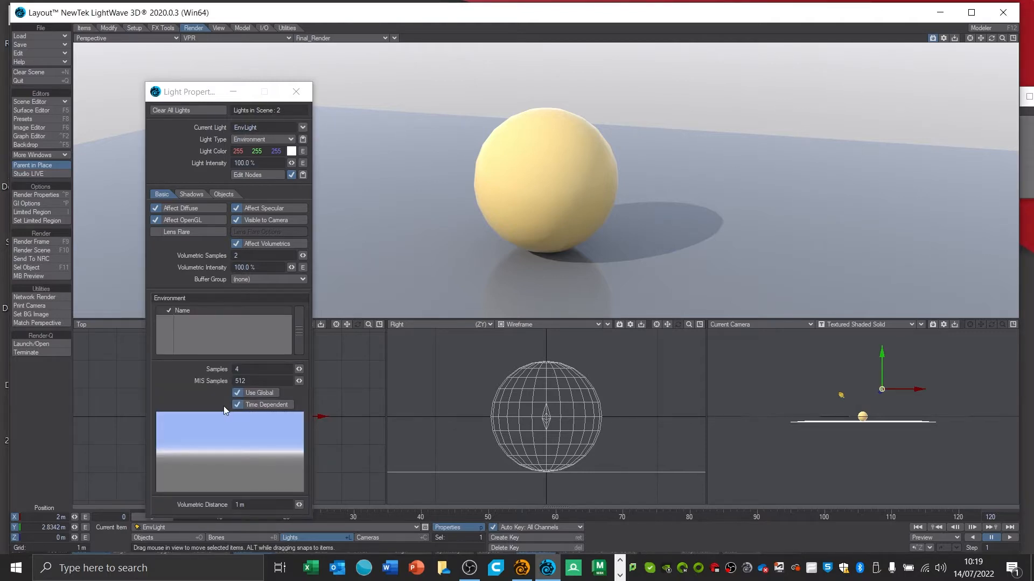
Turn off Use Global and Time Dependent for EnvLight and add a Textured Environment to its environment list
click(238, 392)
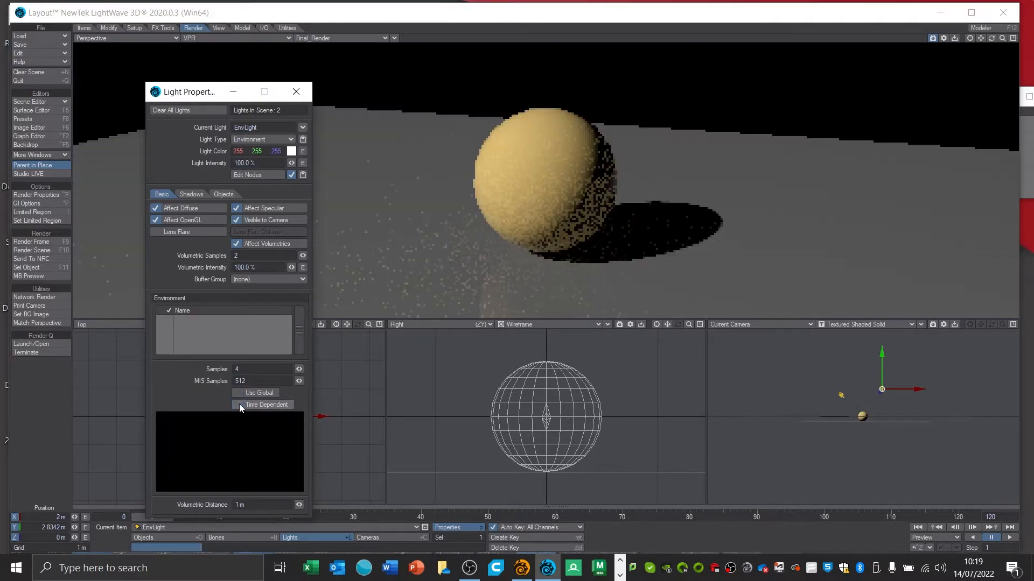
click(263, 407)
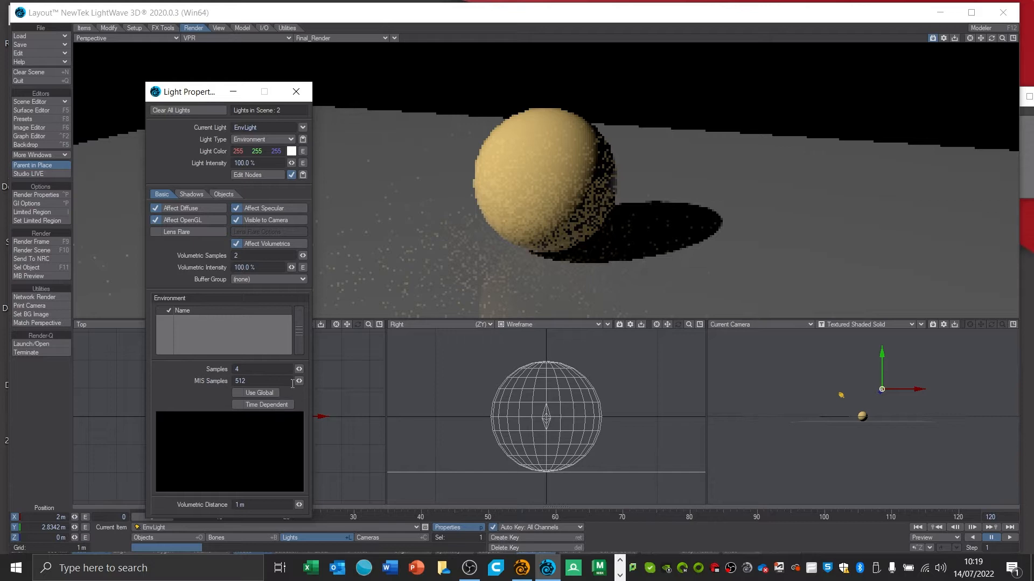
right_click(199, 321)
mouse_move(208, 320)
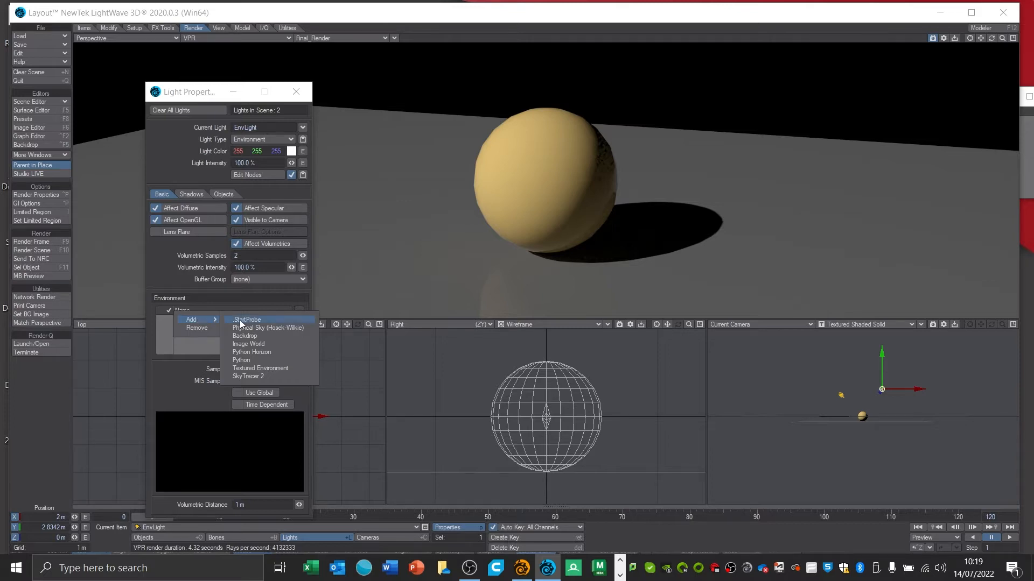
click(252, 368)
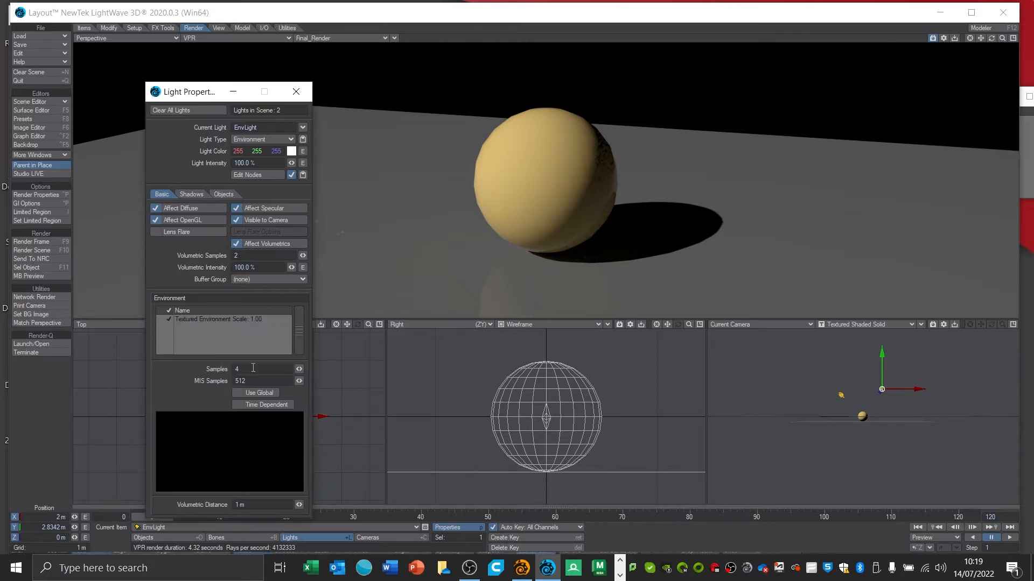
Set the Textured Environment's axis to Y and give its image map texture a Spherical projection
click(243, 318)
double_click(244, 319)
drag(57, 367, 235, 181)
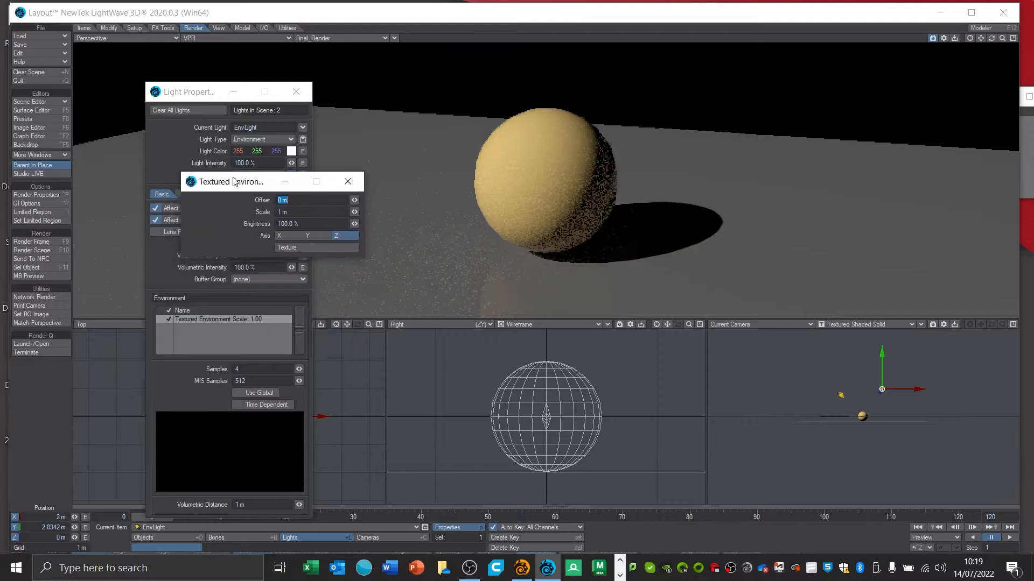
click(315, 235)
click(312, 247)
drag(730, 130, 171, 129)
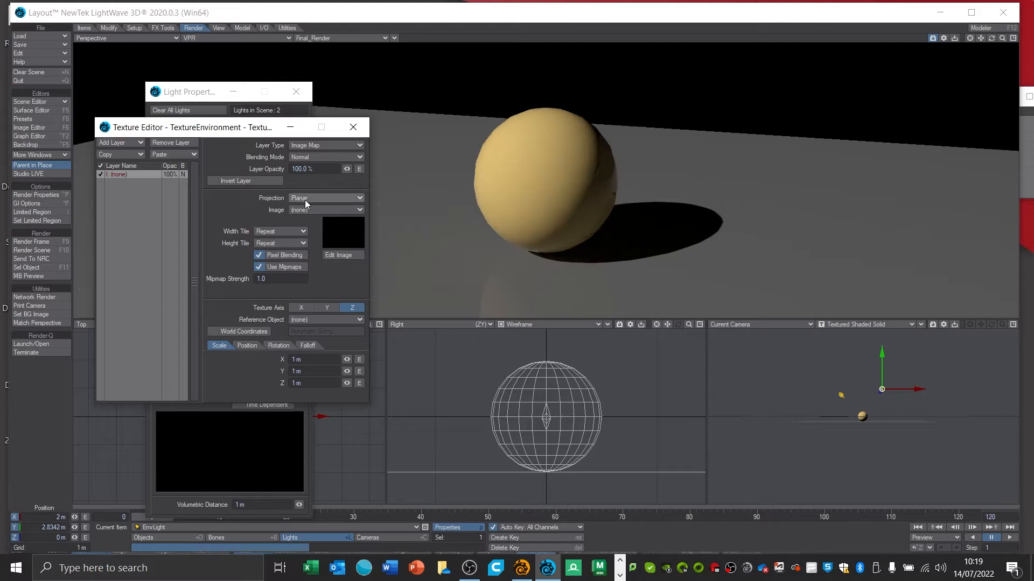
click(315, 199)
click(321, 215)
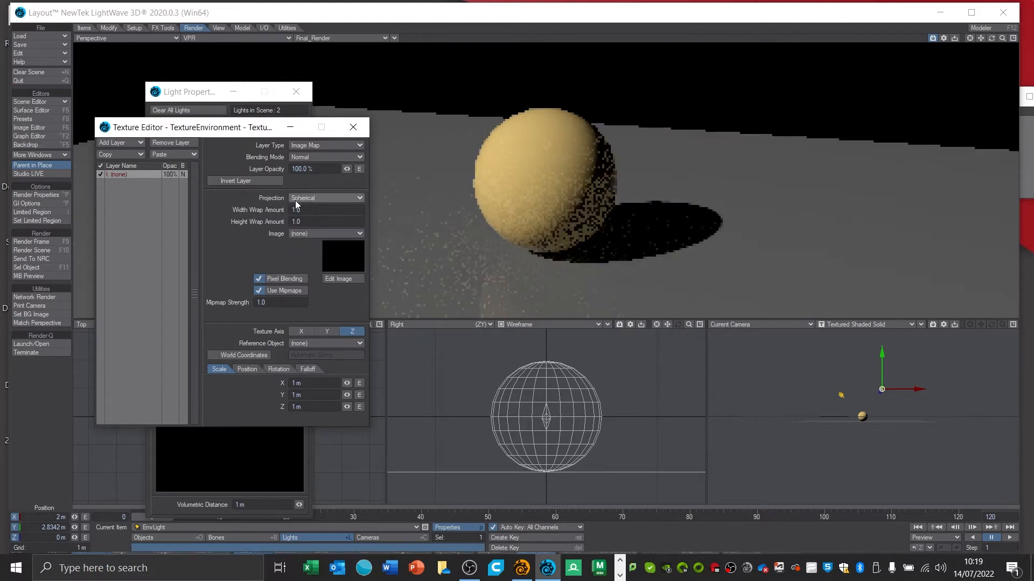
Load christmas_photo_studio_04_4k from the LW Dragonball Images folder as the texture image and set the texture axis to Y
click(313, 235)
click(314, 241)
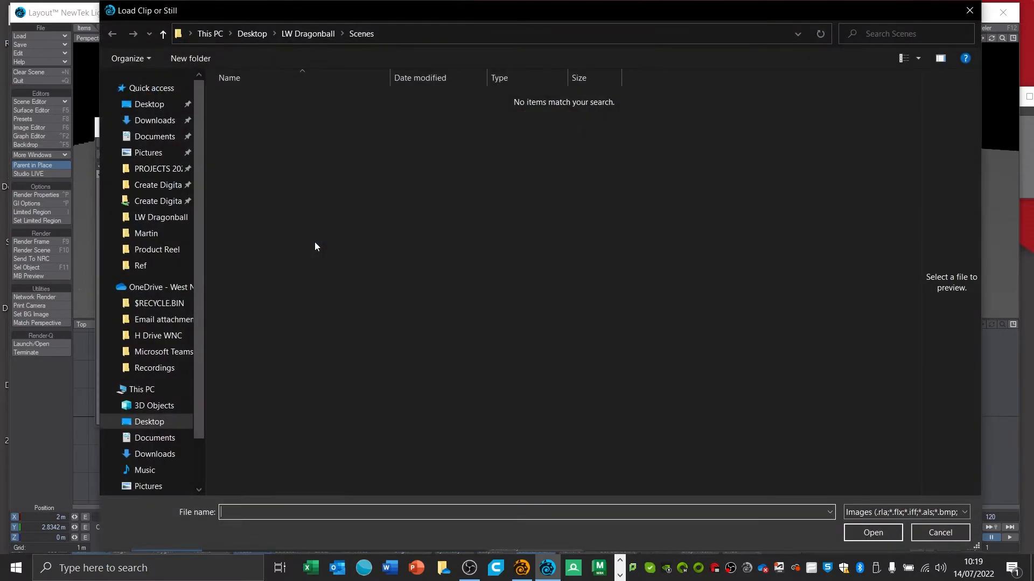
click(314, 35)
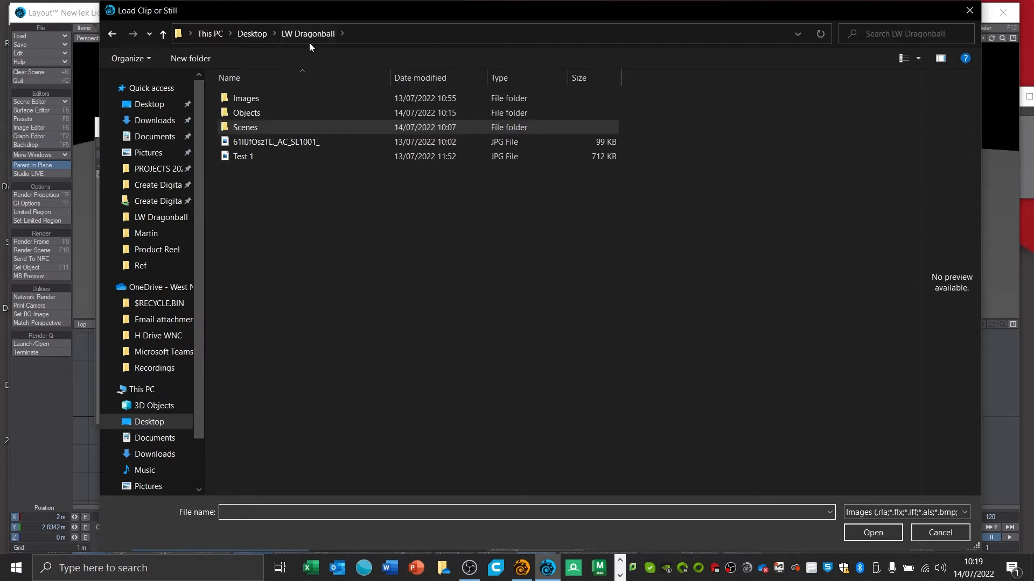
double_click(254, 92)
click(253, 92)
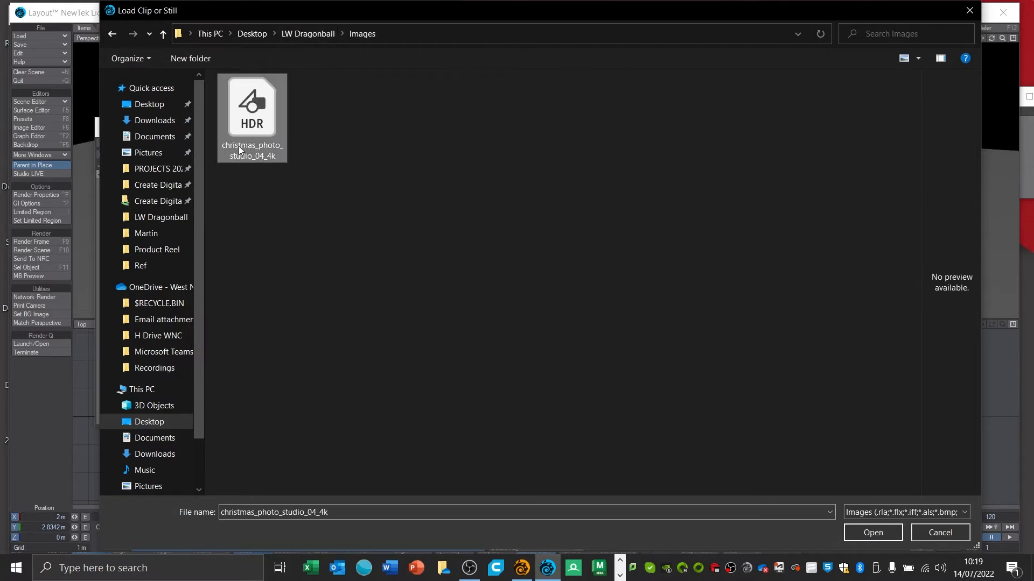
click(873, 532)
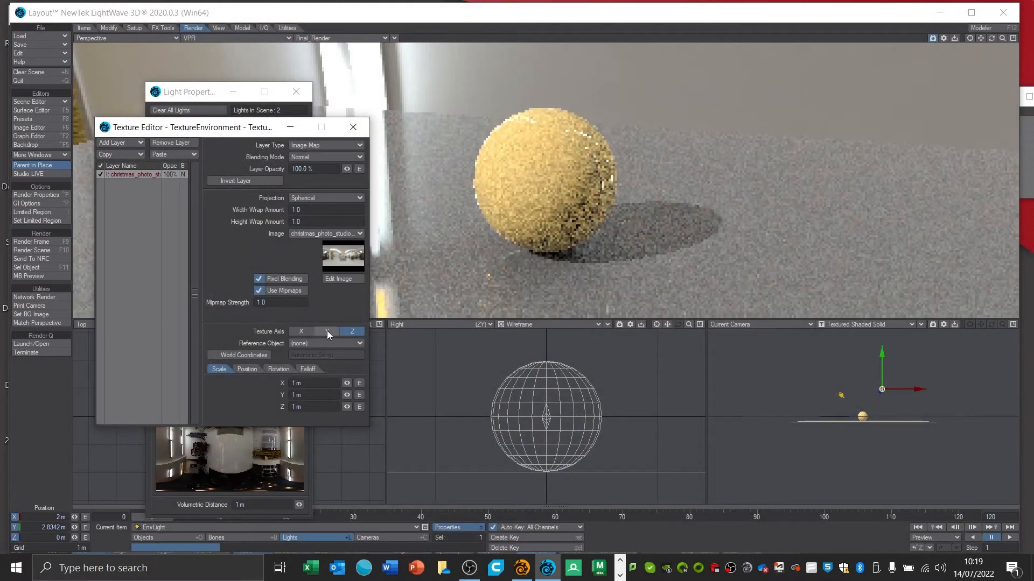
click(326, 332)
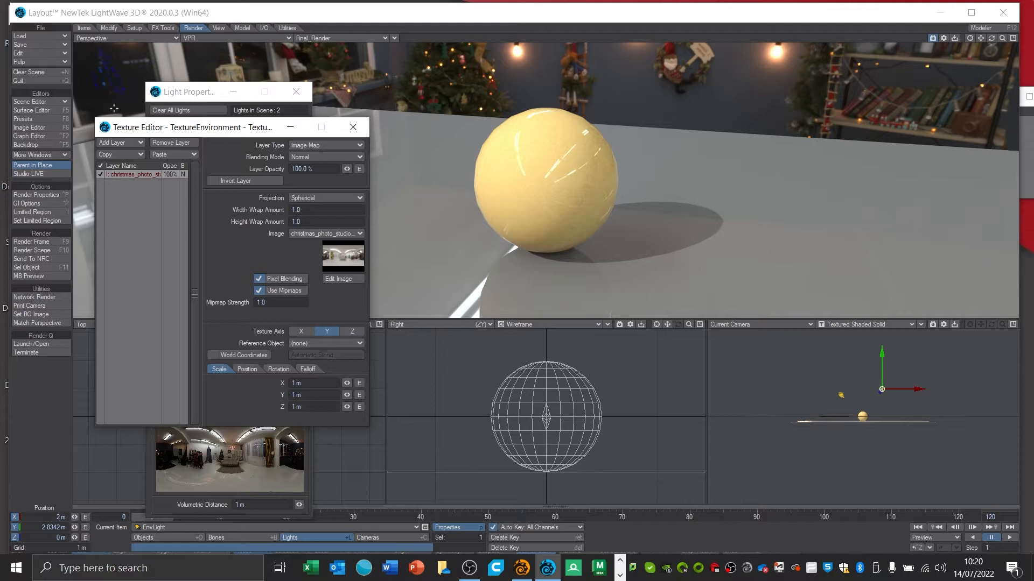
Enable Use Background Color with black in the backdrop's compositing effects
click(31, 144)
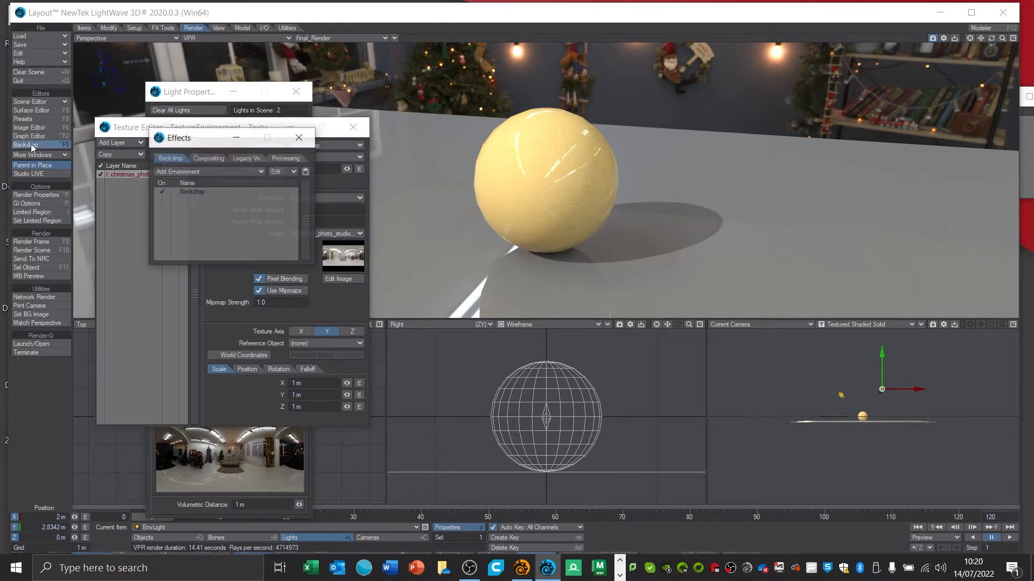
click(208, 158)
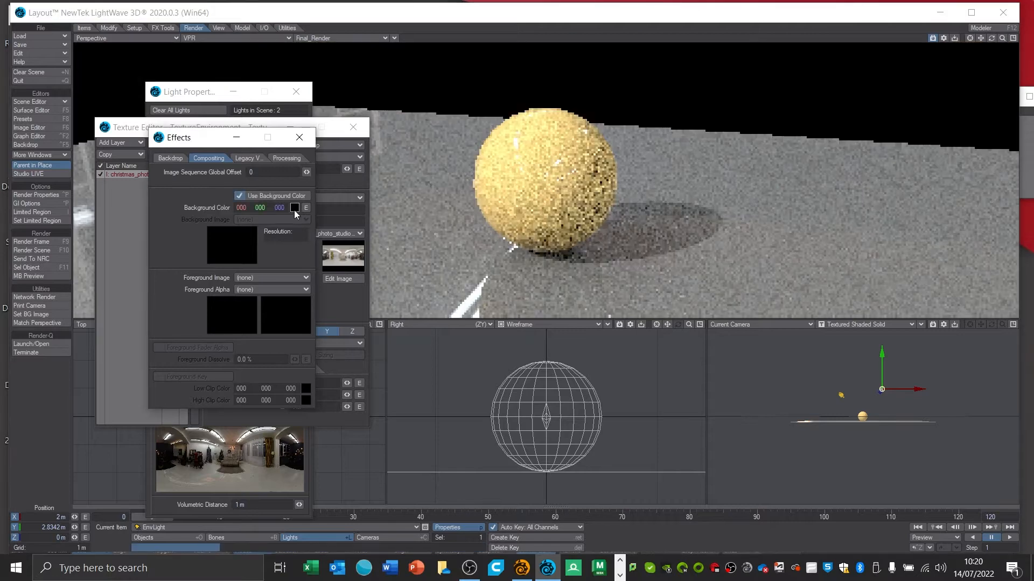
click(299, 138)
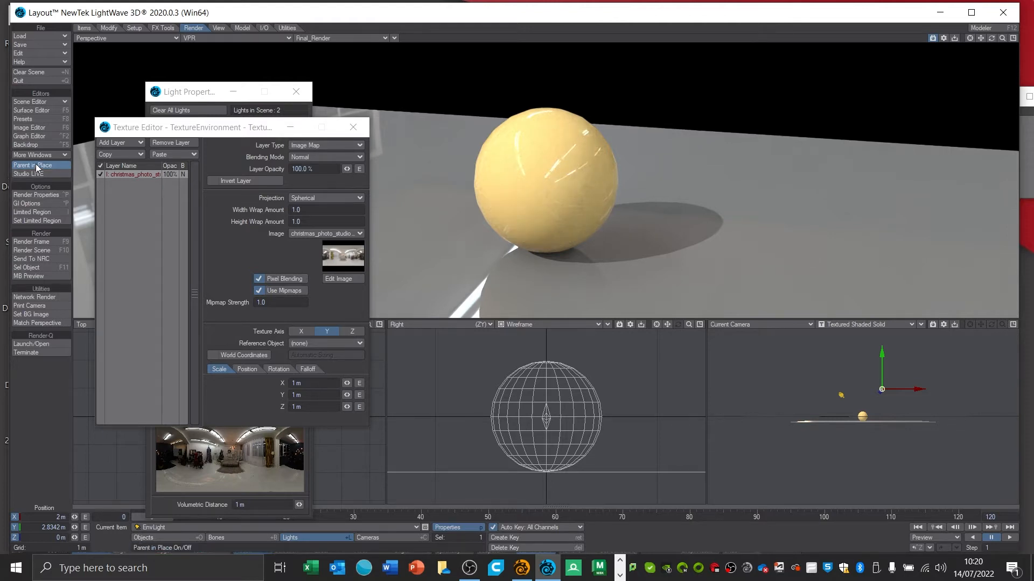
Turn off Use Background Color in the compositing effects to show the HDRI behind the scene again
click(36, 144)
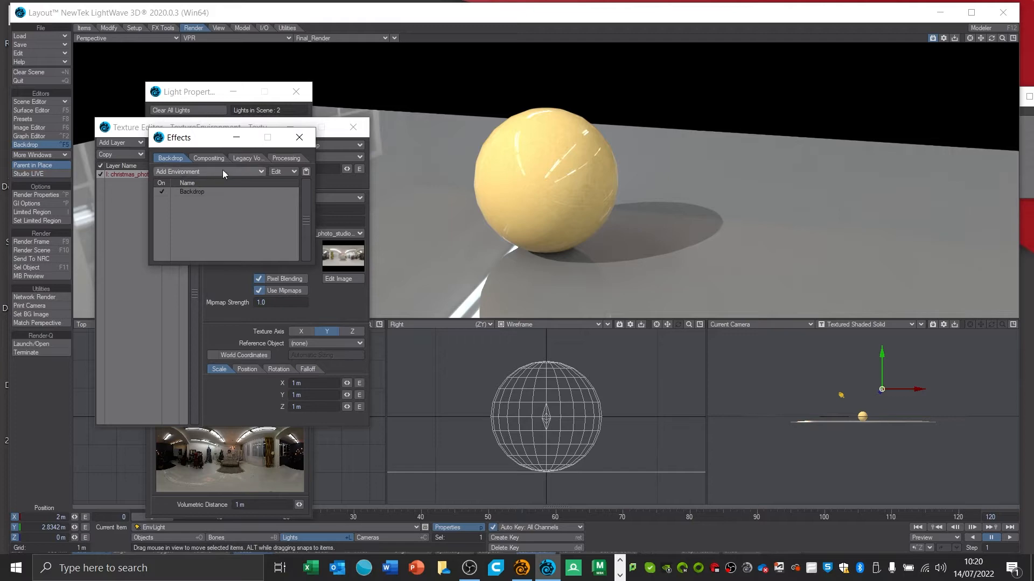
click(208, 159)
click(266, 196)
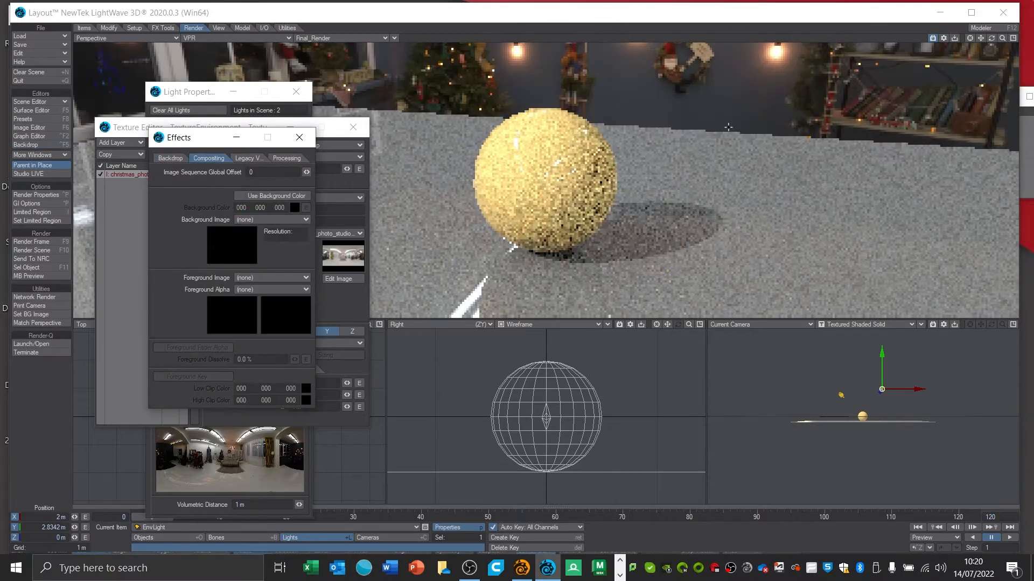
Rotate the HDRI texture's heading to about 68.18° and close the texture editor
drag(991, 38, 759, 33)
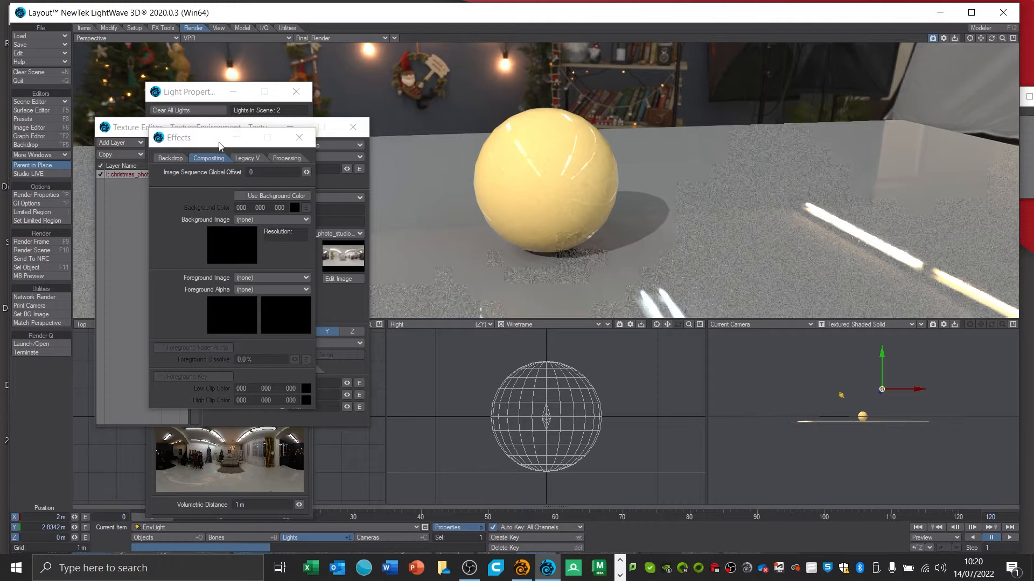
drag(231, 140, 71, 266)
click(246, 235)
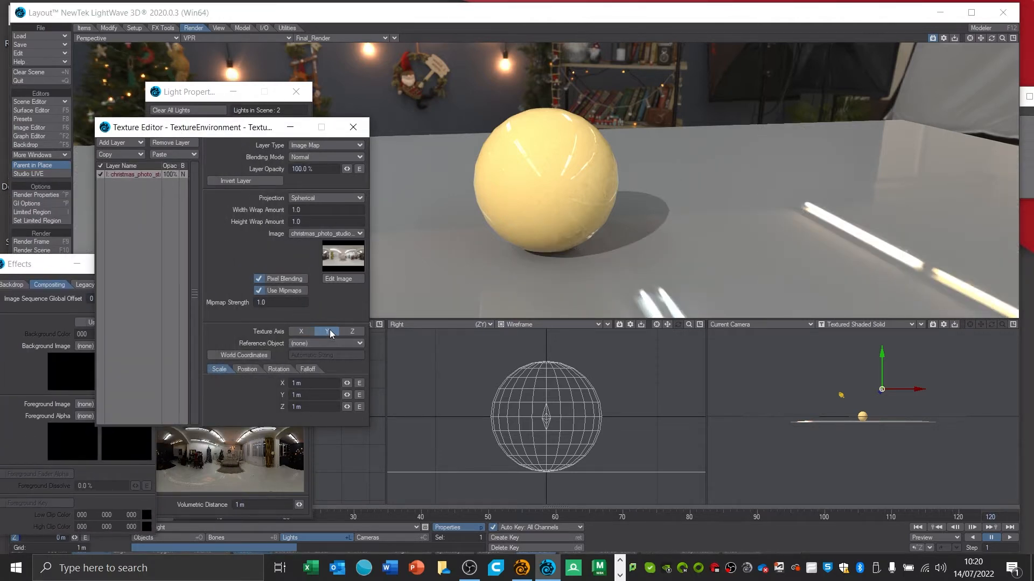
click(279, 369)
drag(347, 383, 427, 382)
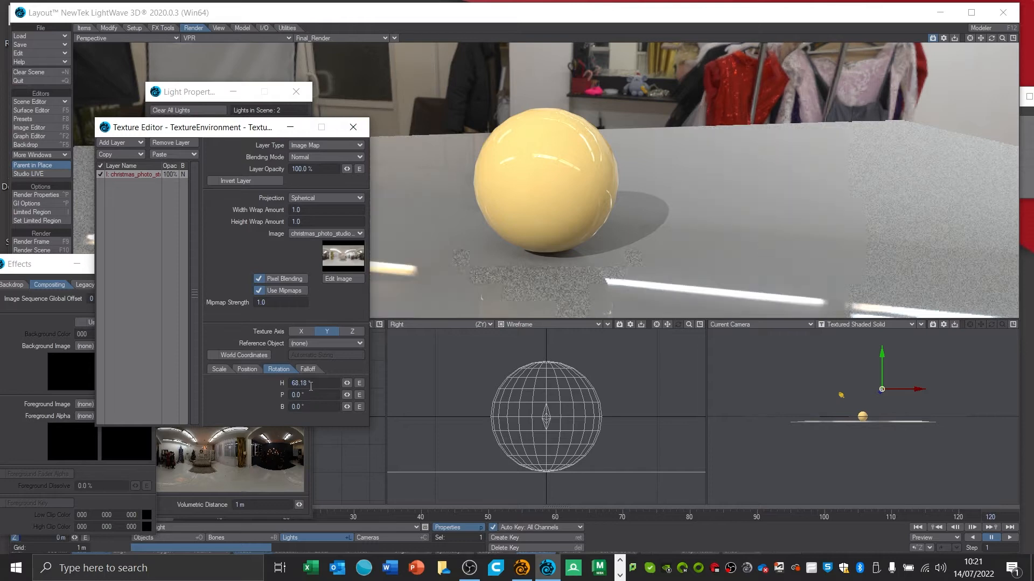
click(353, 127)
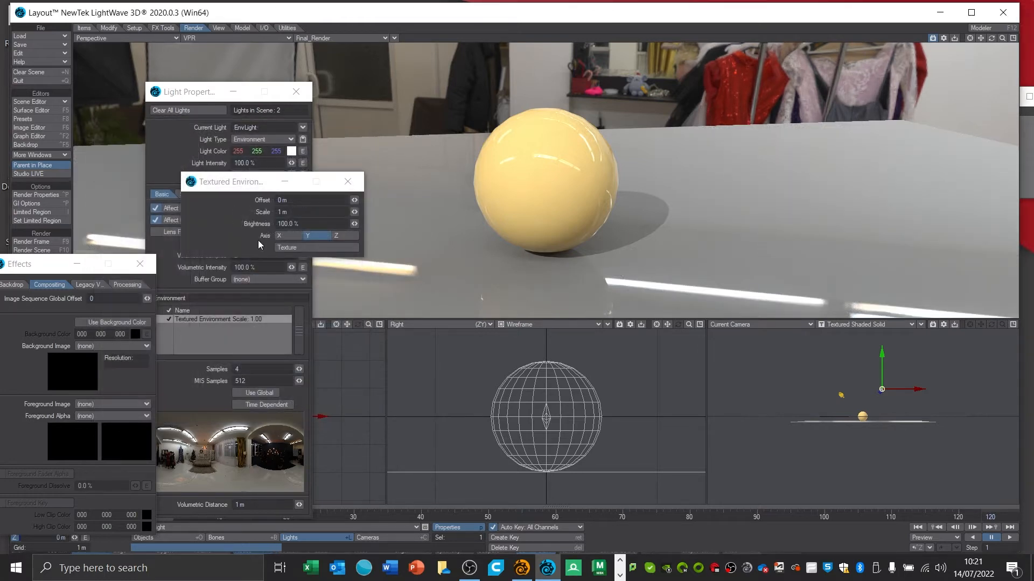
Hide the HDRI backdrop with the black background color and close the effects and textured environment settings
drag(24, 266, 192, 206)
click(274, 263)
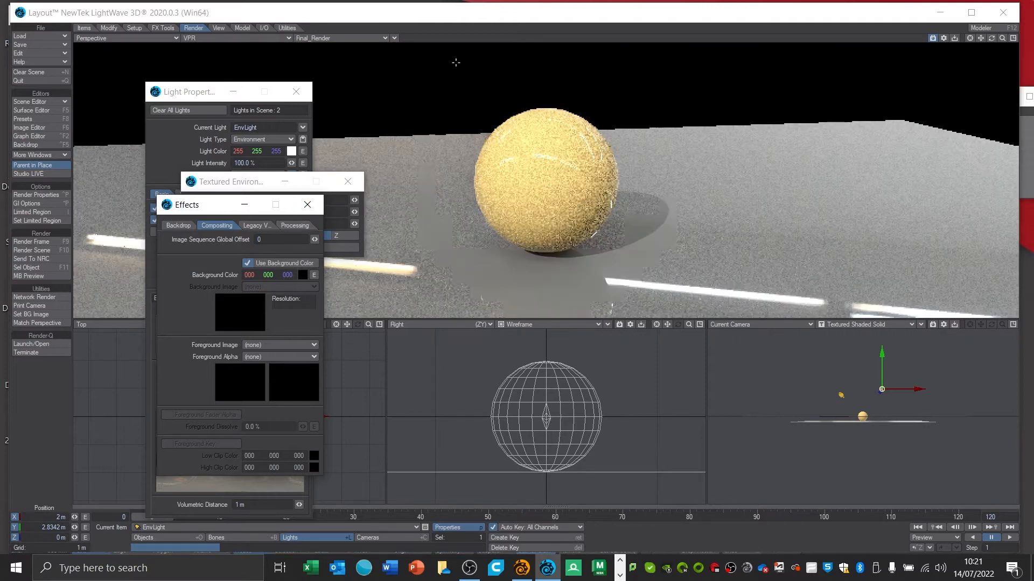
click(311, 205)
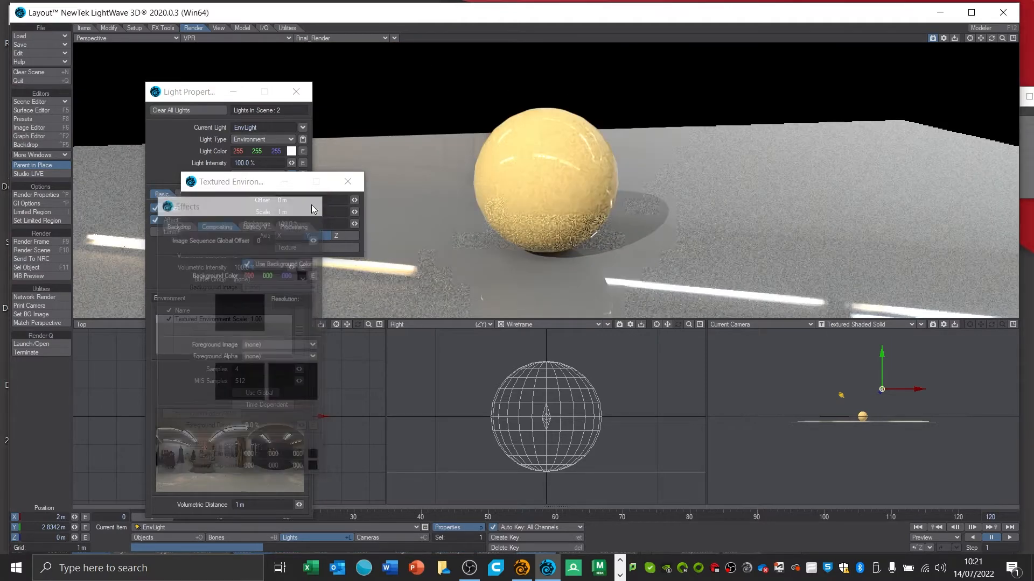
click(348, 181)
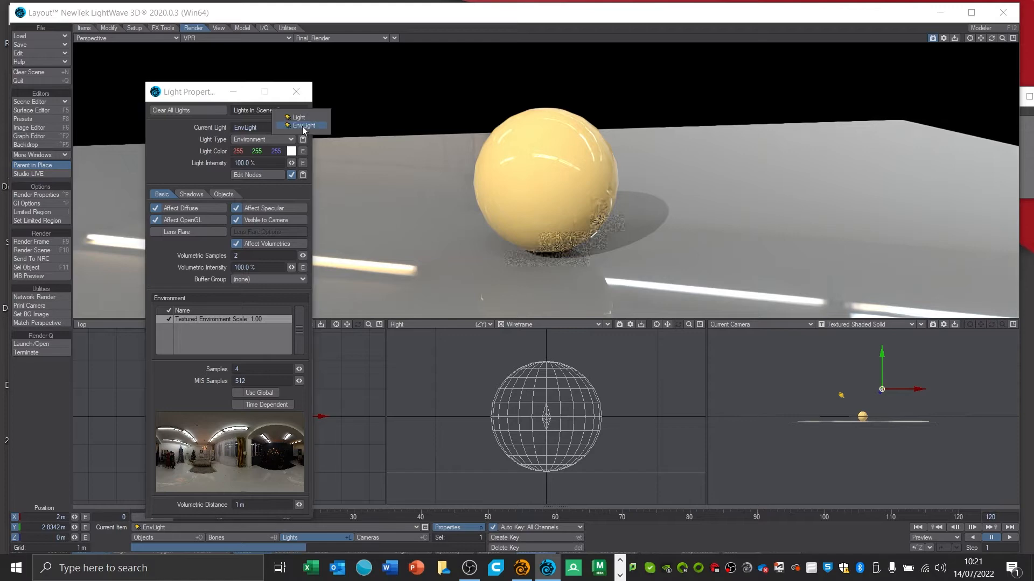
Change the scene's distant light, named Light, to an Area light and enable Portal for it
click(302, 127)
click(305, 117)
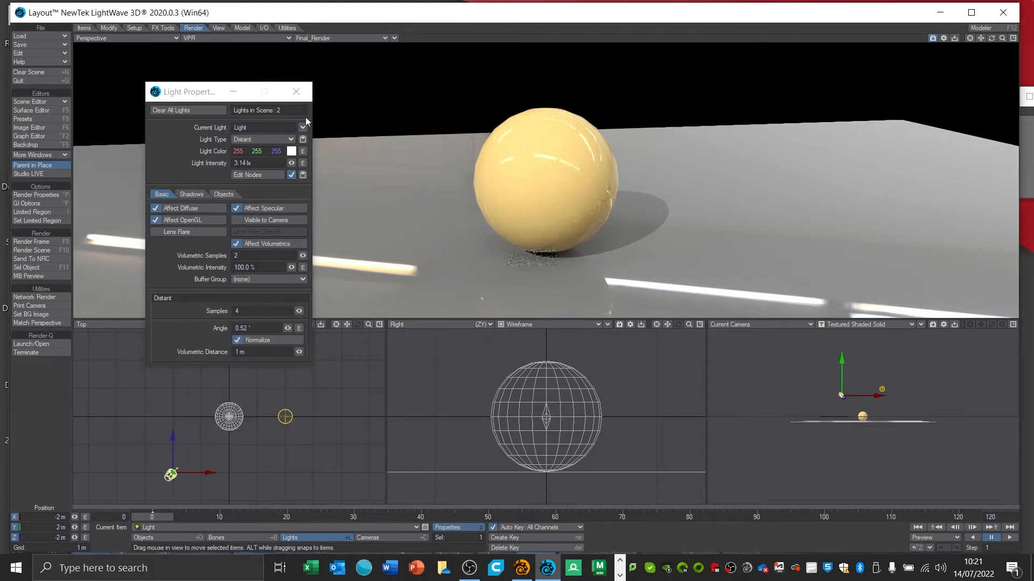
click(248, 138)
click(247, 142)
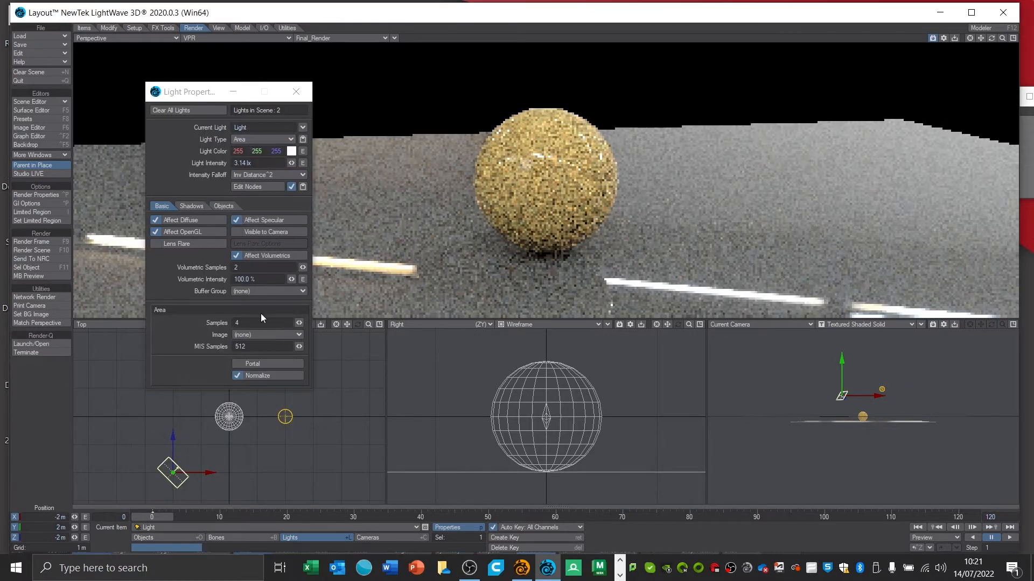
click(253, 364)
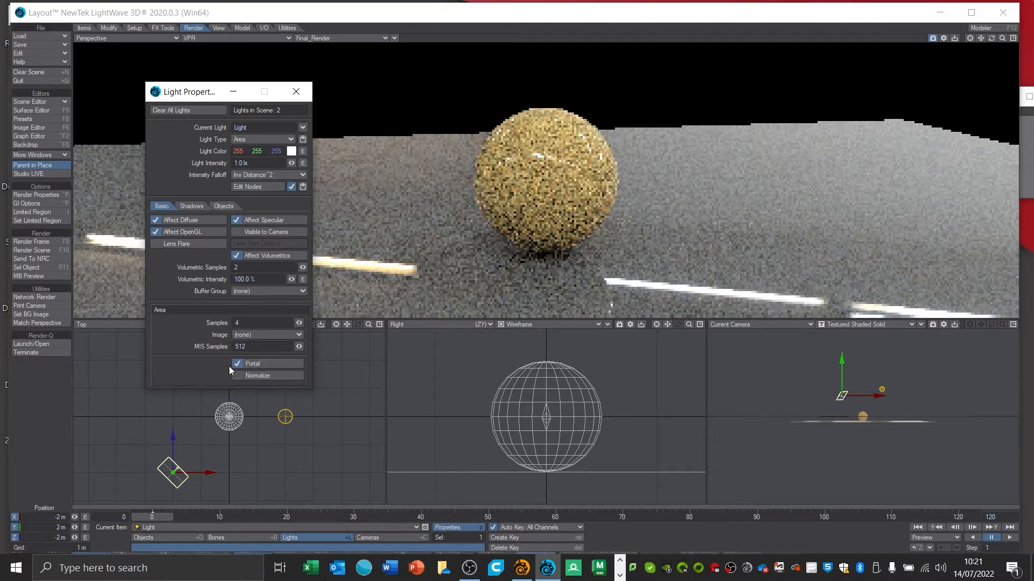
Set the area light's intensity to 60 lx and close the light properties
click(259, 163)
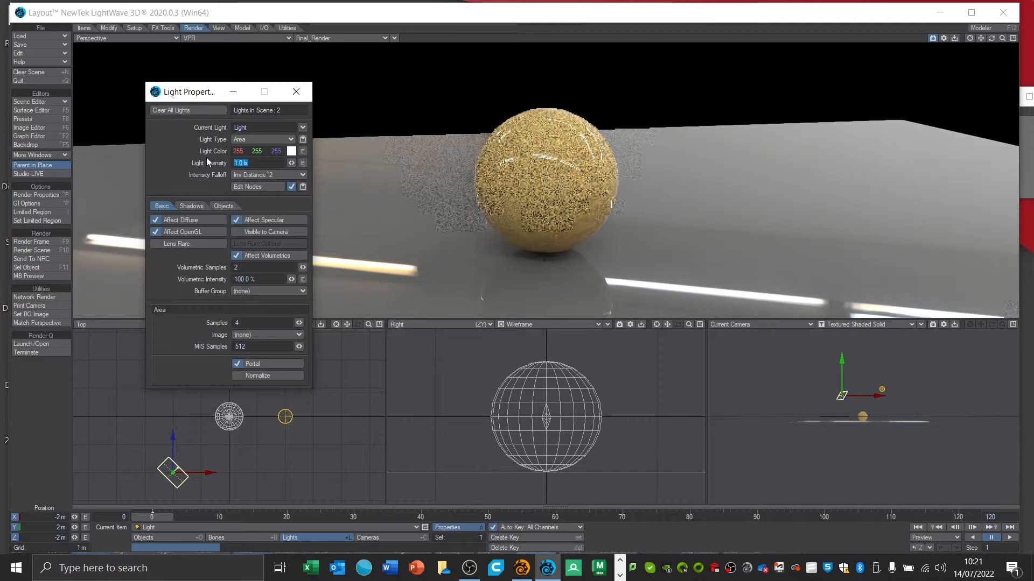
text(6)
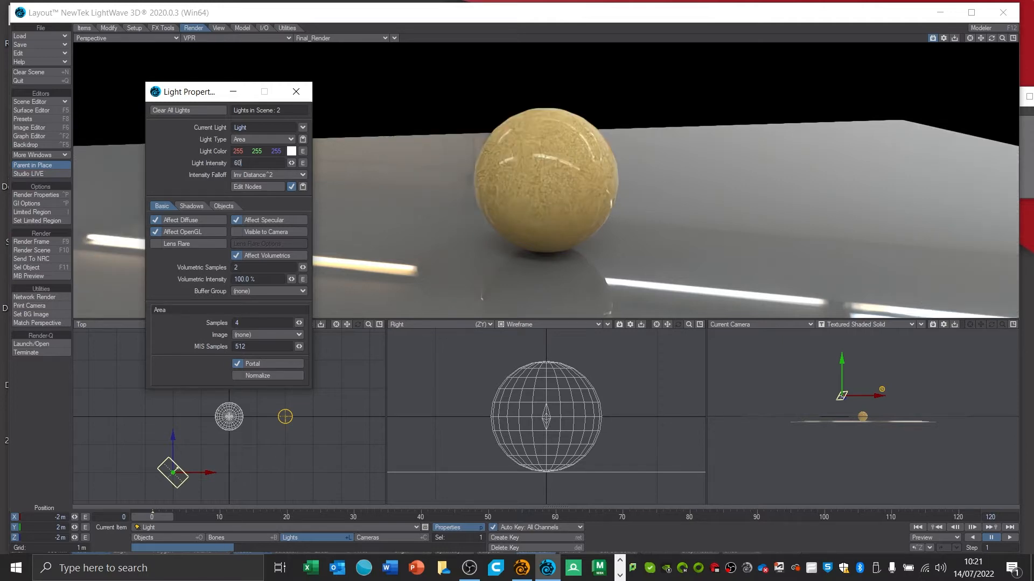
text(0)
key(Return)
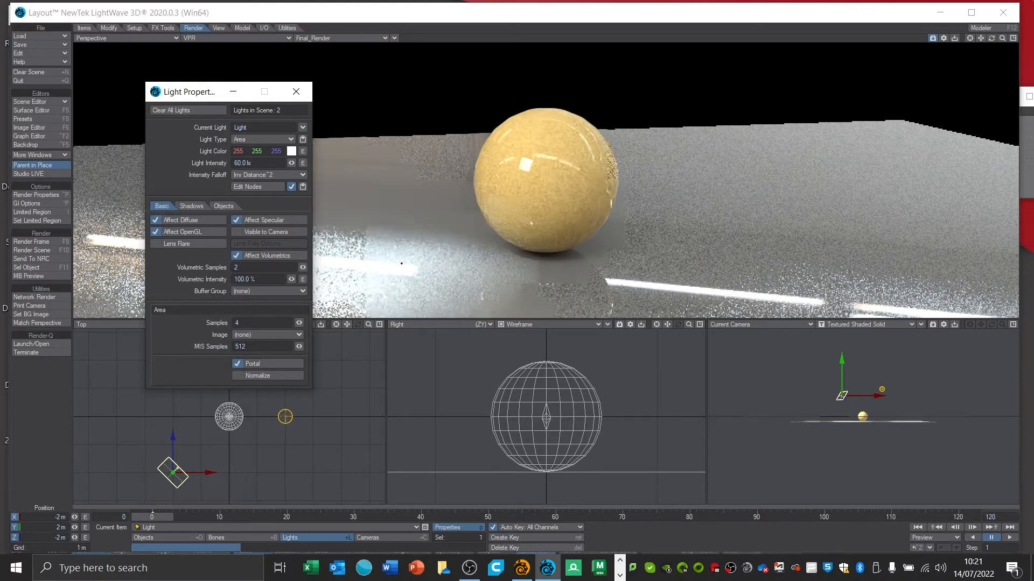
click(296, 91)
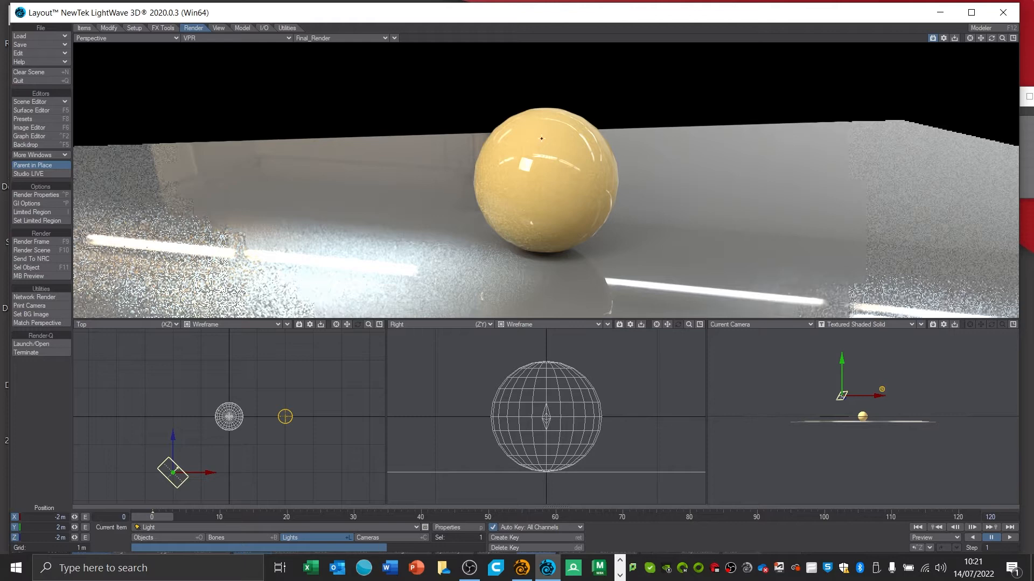
Apply the Water preset from the built-in Liquid surface presets to the Ball 1 surface
key(F5)
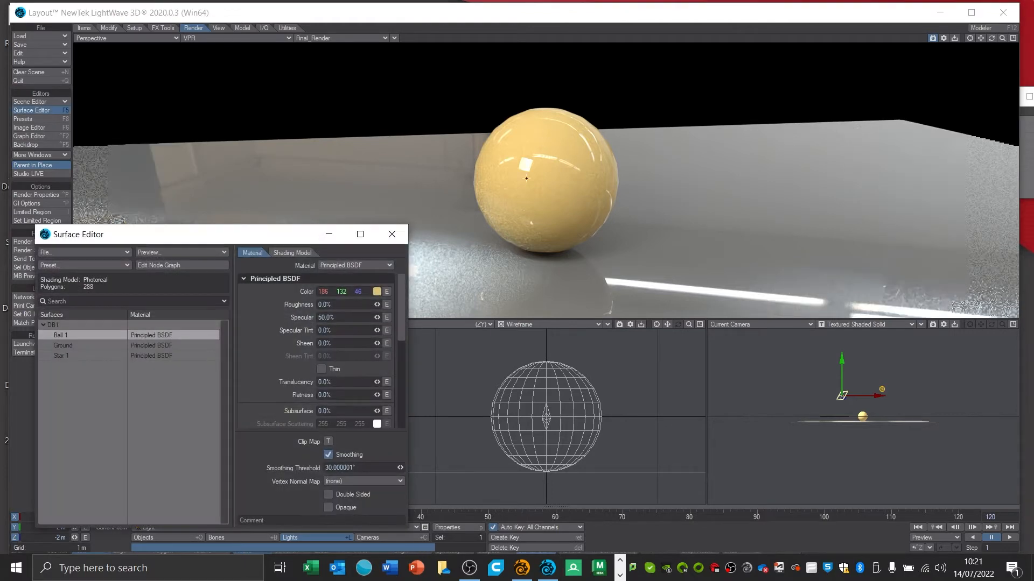
drag(222, 241, 259, 82)
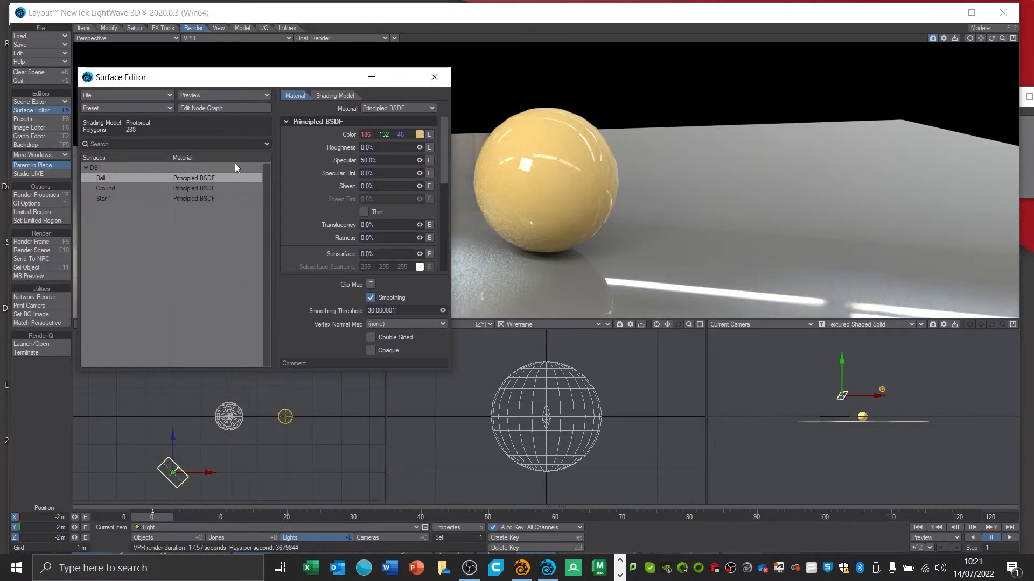
click(34, 119)
drag(749, 160, 720, 84)
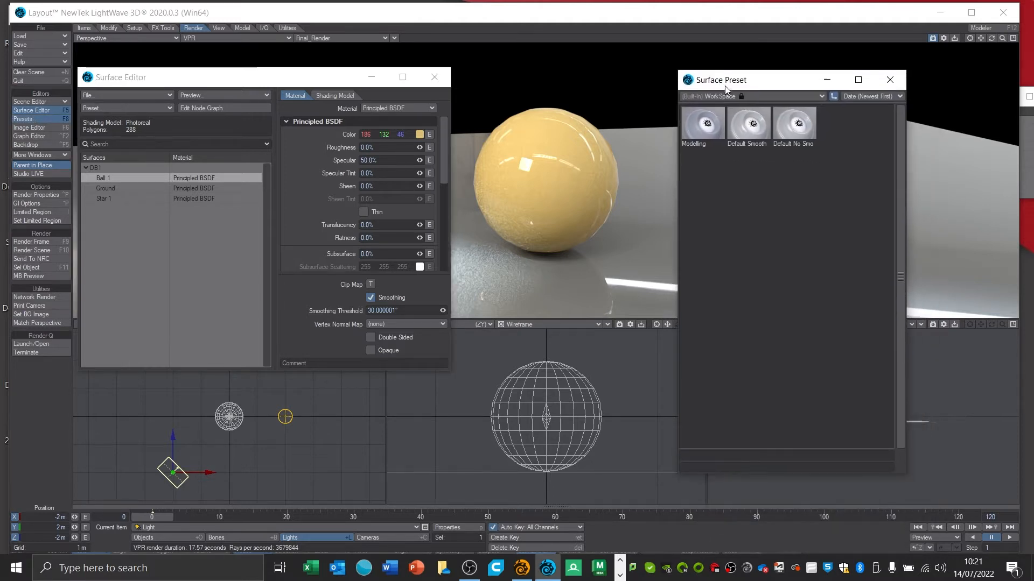
click(753, 96)
mouse_move(764, 91)
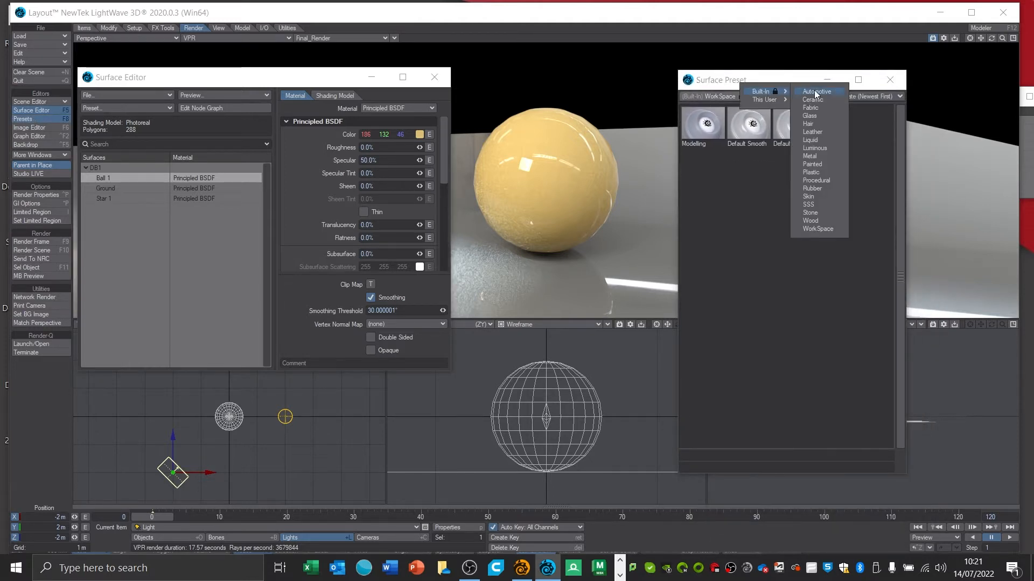
click(827, 138)
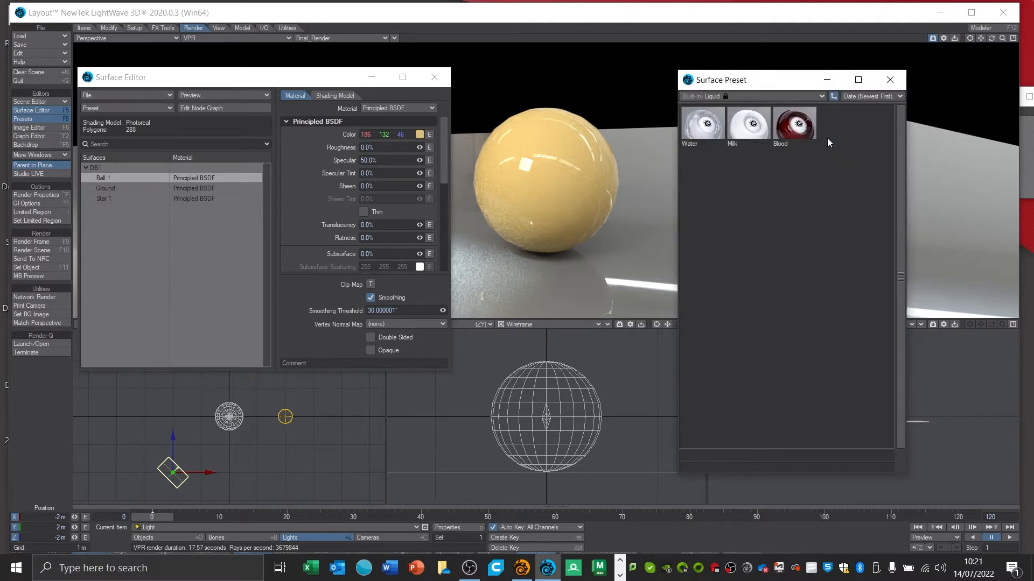
double_click(704, 135)
click(207, 47)
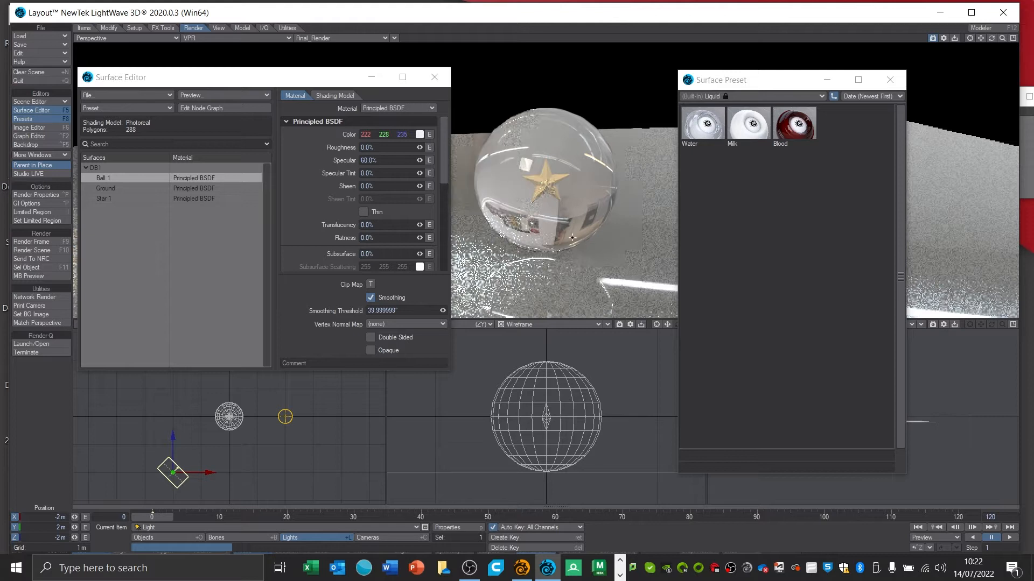
Look through the built-in Glass surface presets and return to the Liquid category
click(762, 98)
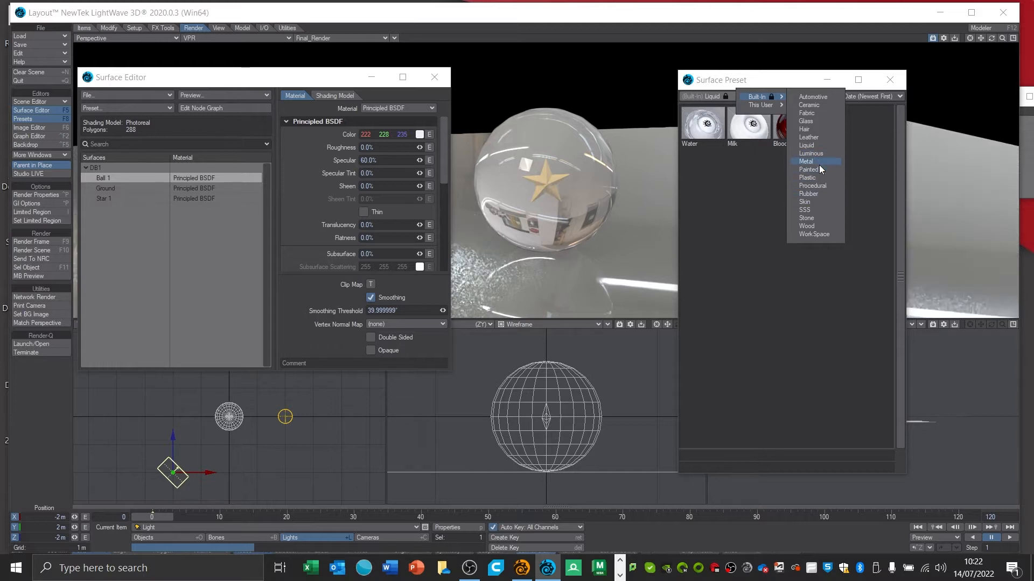
click(819, 121)
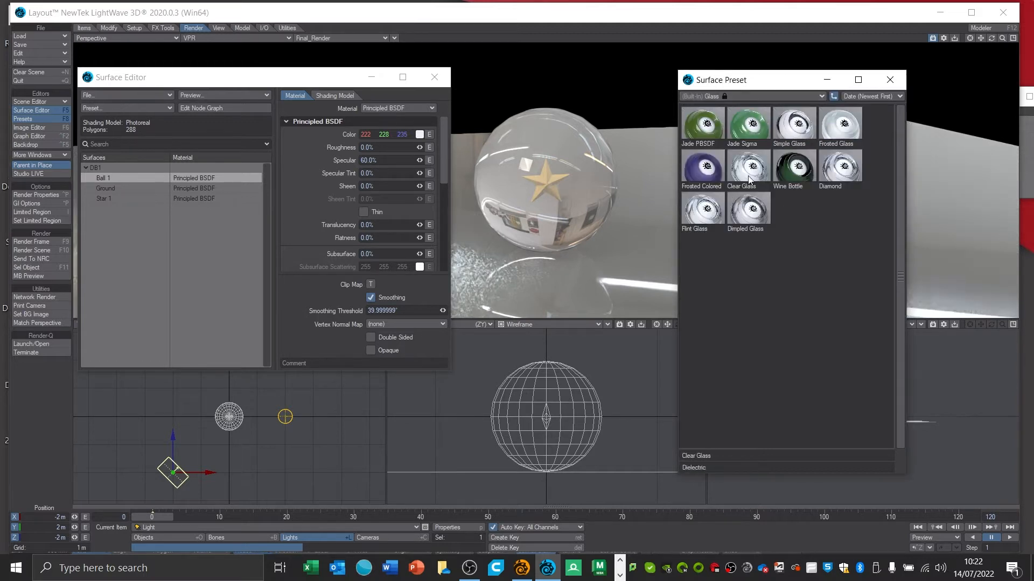
click(753, 96)
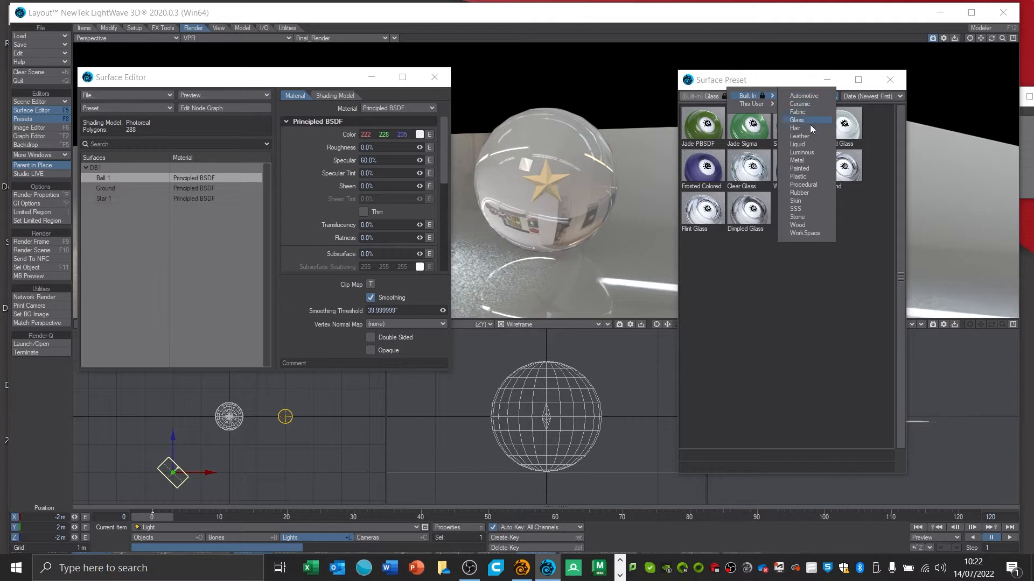
click(806, 145)
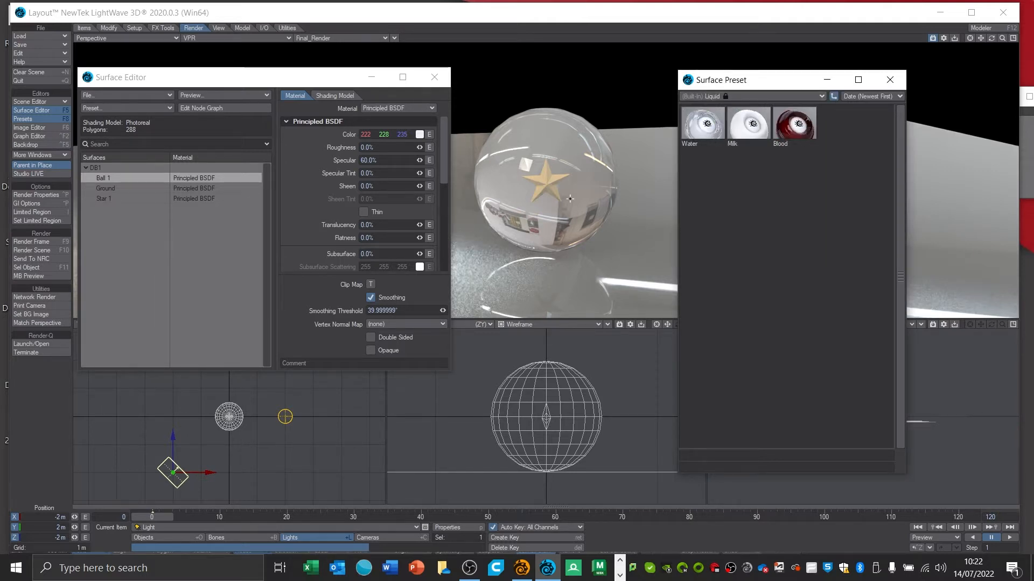
click(301, 149)
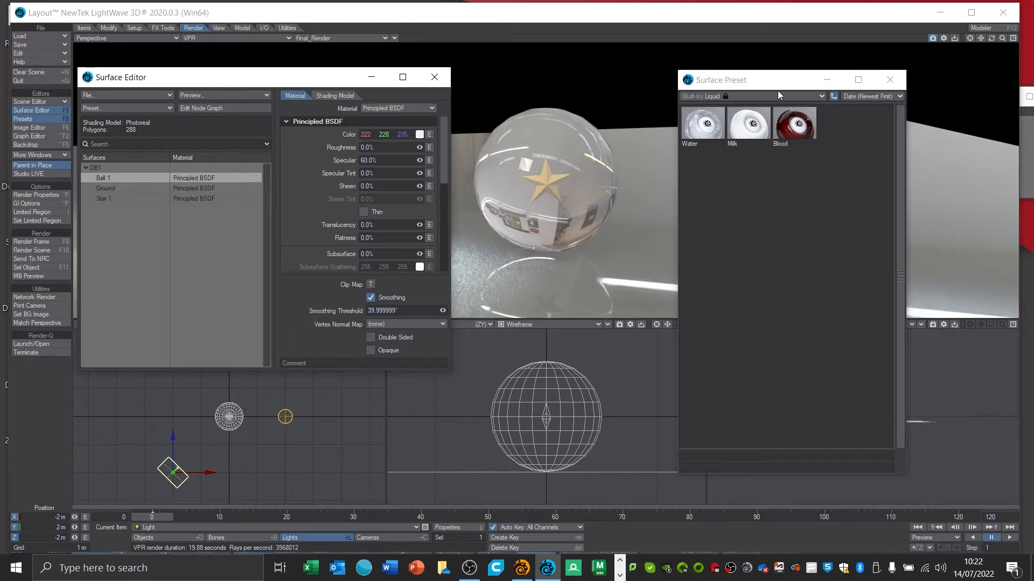
Change the Ball 1 surface's material to Dielectric and move the preset window clear of the render preview
drag(777, 81, 850, 118)
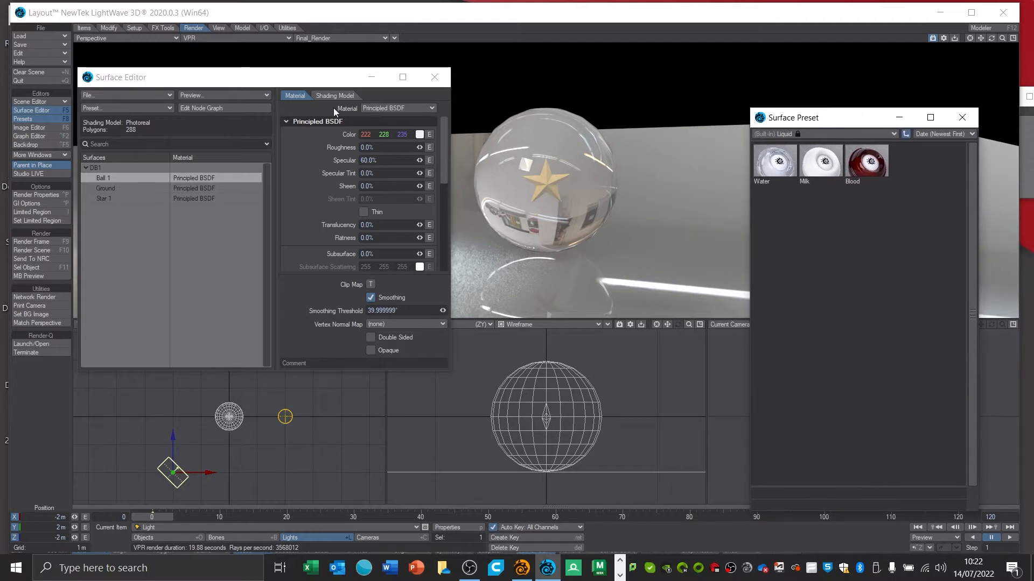
click(393, 109)
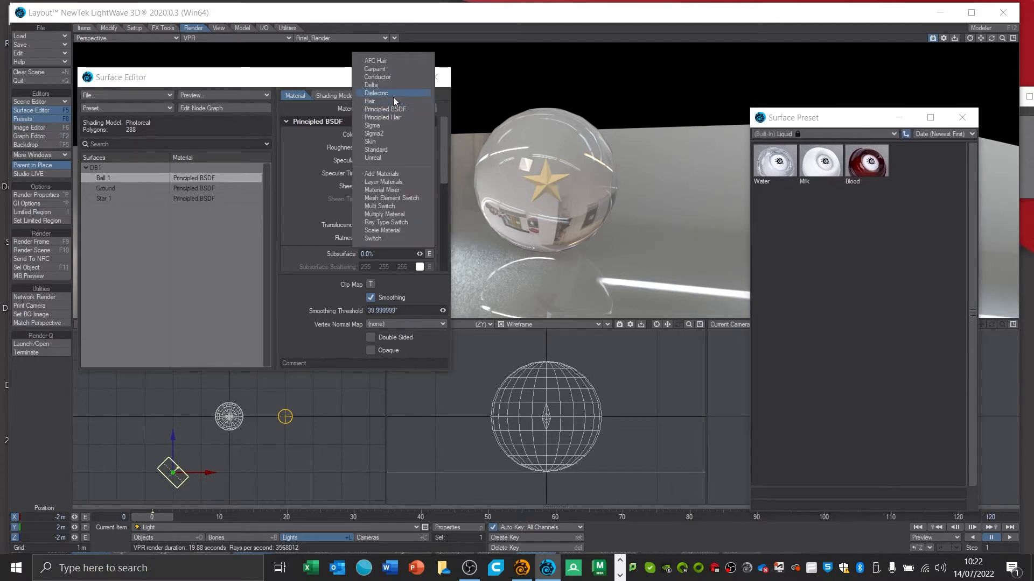
click(393, 96)
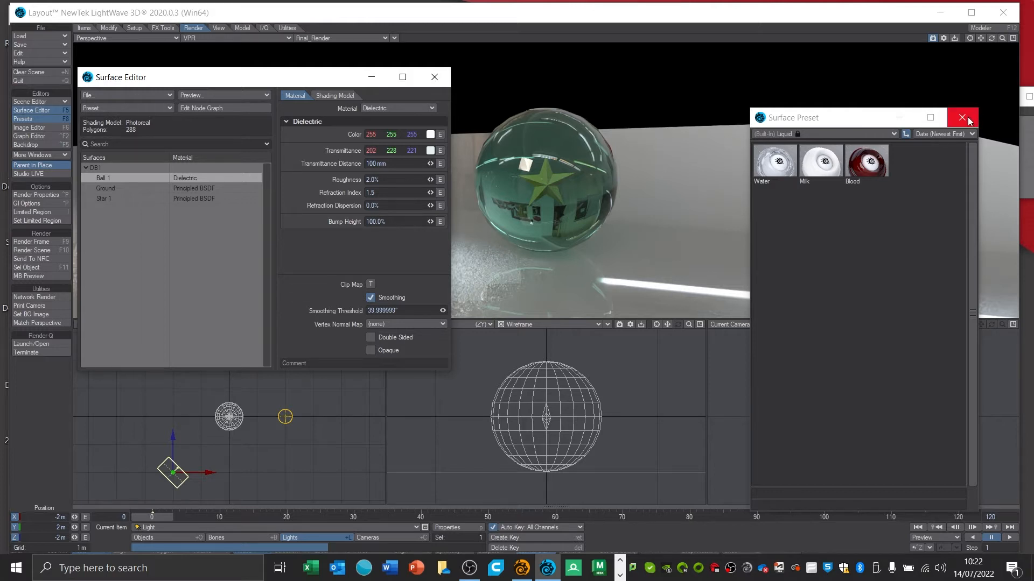
drag(813, 121, 922, 363)
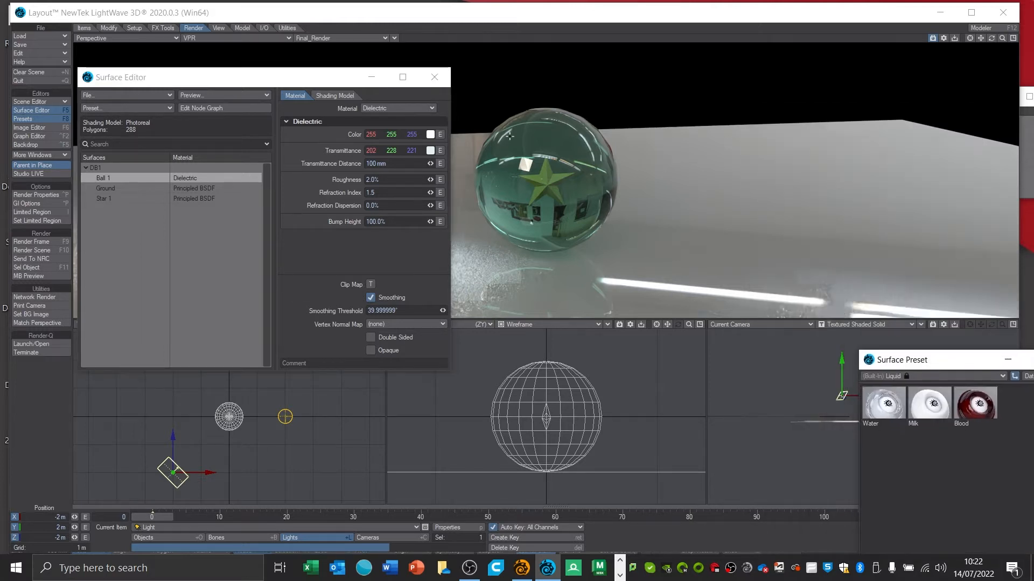
Set the Ball 1 dielectric color to orange, RGB 183, 65, 0
click(430, 134)
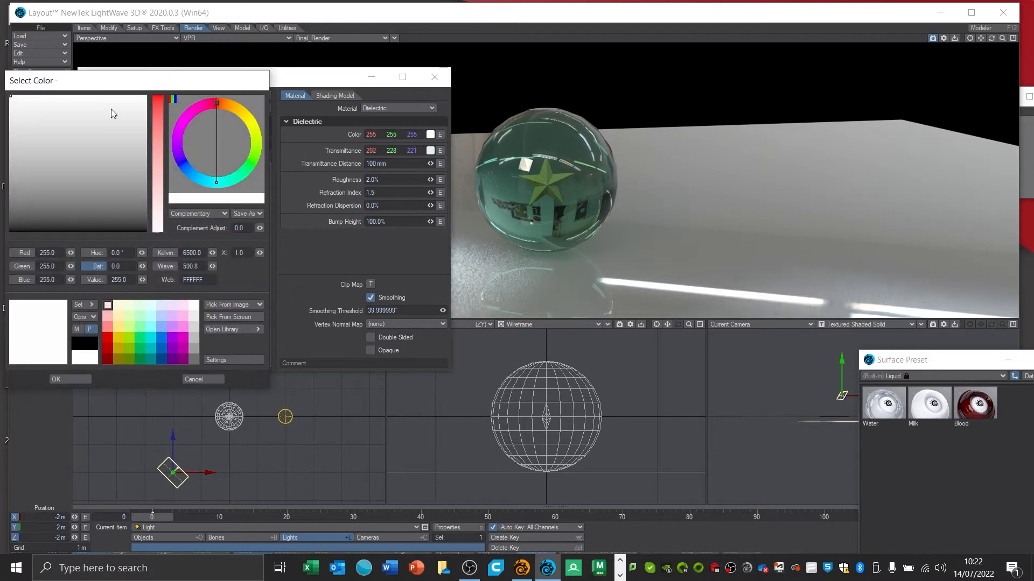
drag(112, 86, 218, 146)
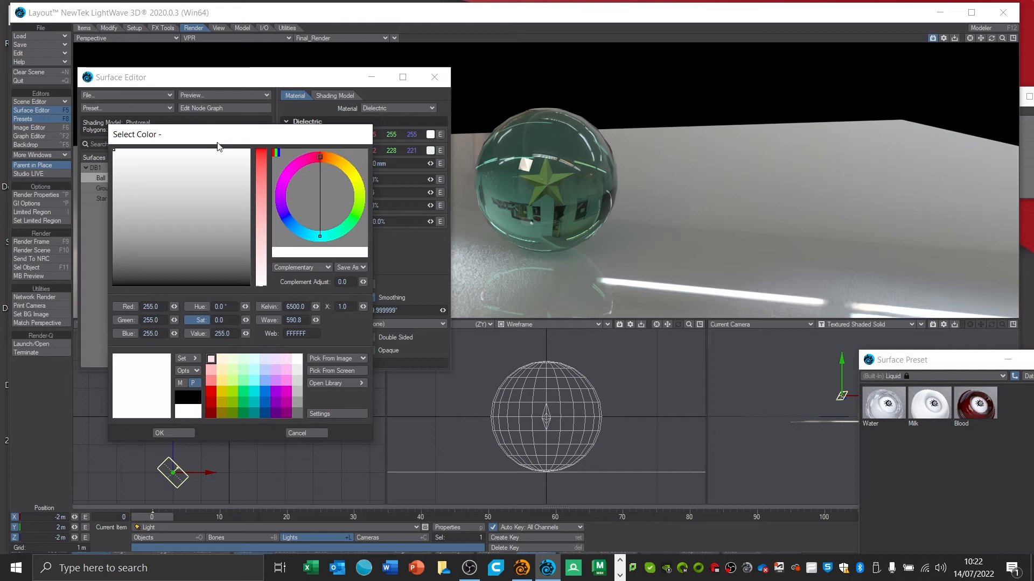
click(210, 391)
click(118, 259)
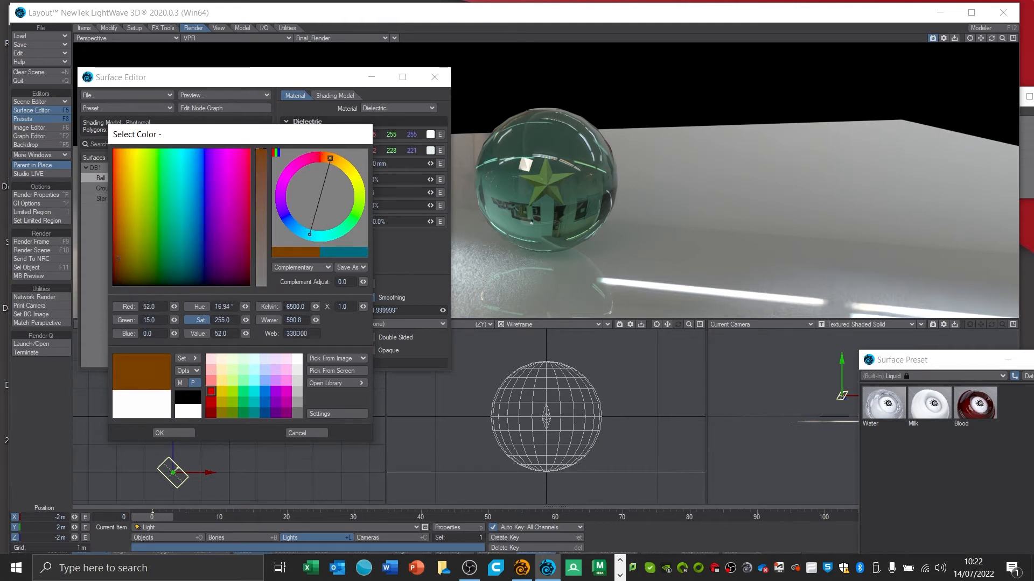
mouse_move(118, 259)
mouse_down()
mouse_move(131, 222)
mouse_move(128, 248)
mouse_up()
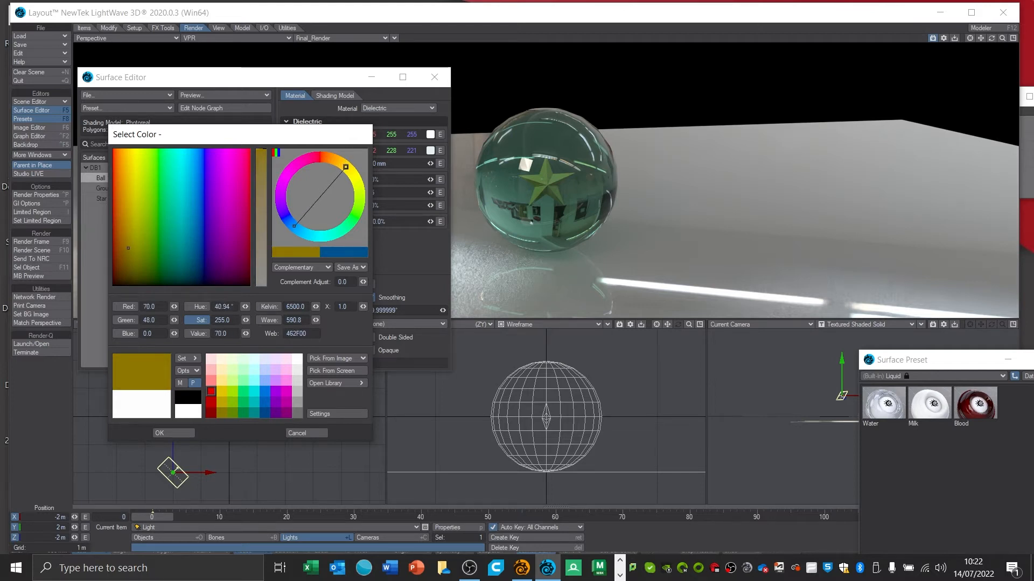
drag(350, 171, 339, 170)
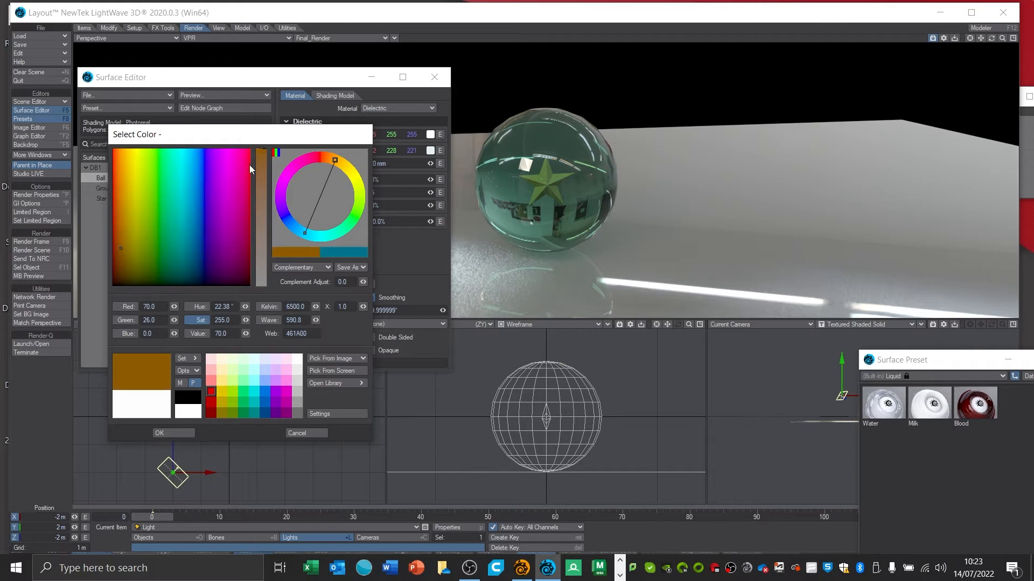
drag(125, 185, 121, 189)
click(181, 431)
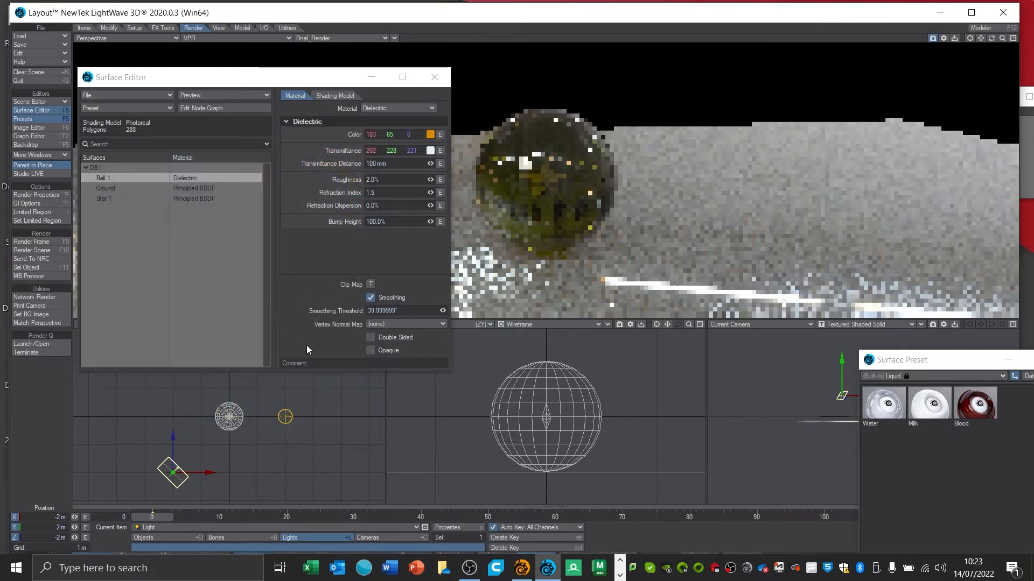
Set Ball 1's transmittance to RGB 183, 64, 0 by sampling the orange Color swatch from the screen
click(430, 151)
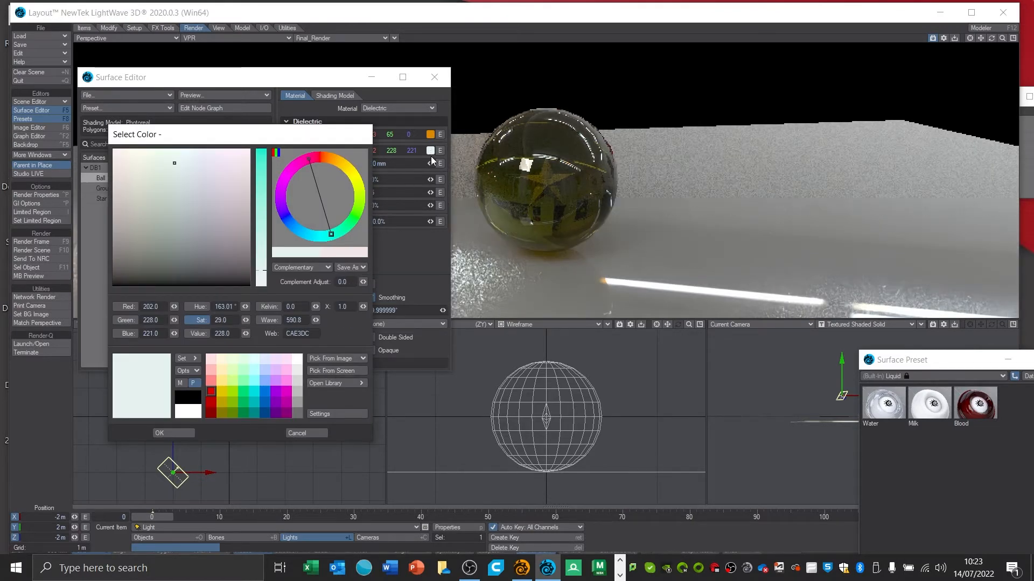
drag(311, 141, 225, 125)
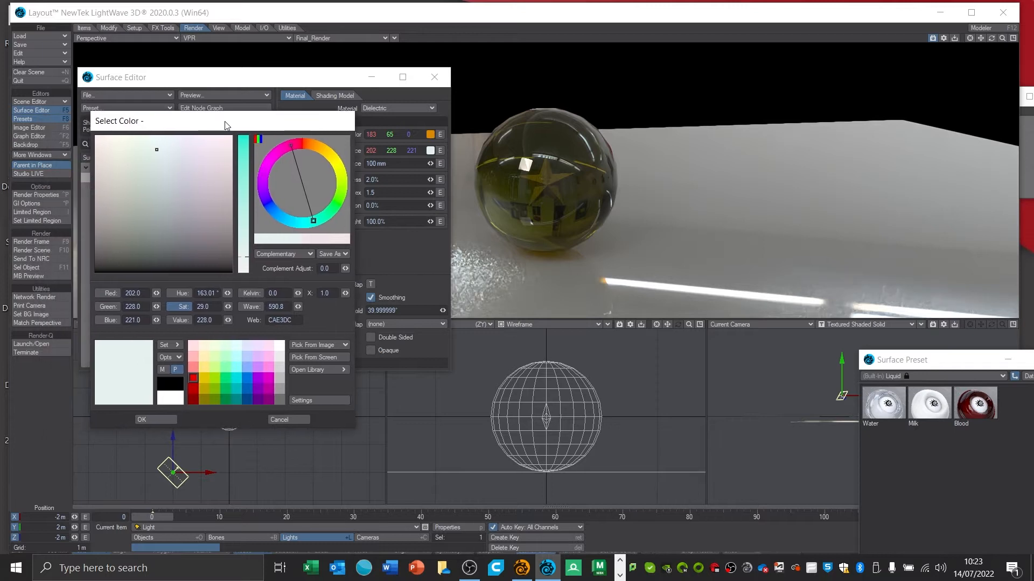
click(313, 357)
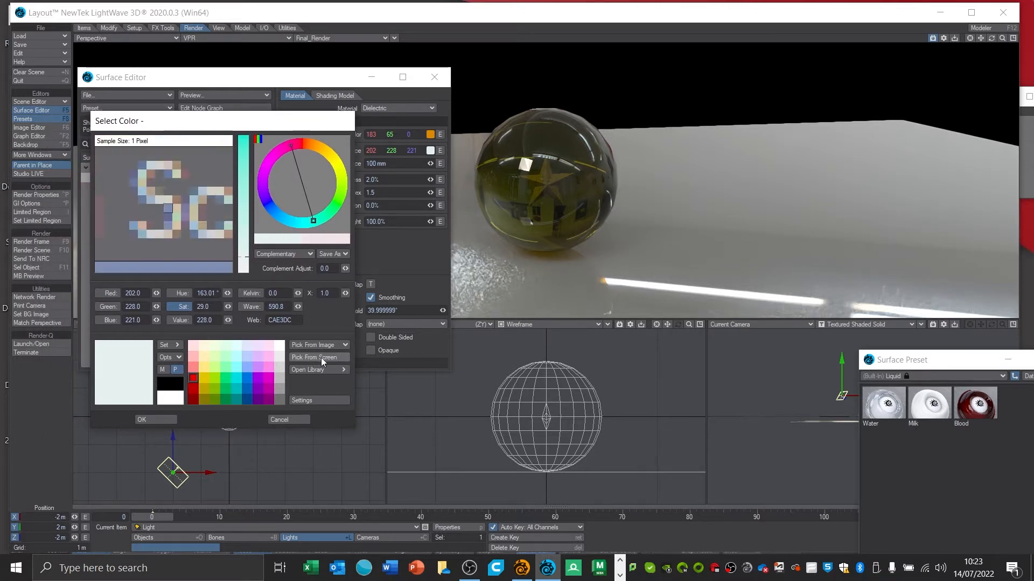
click(431, 134)
click(166, 419)
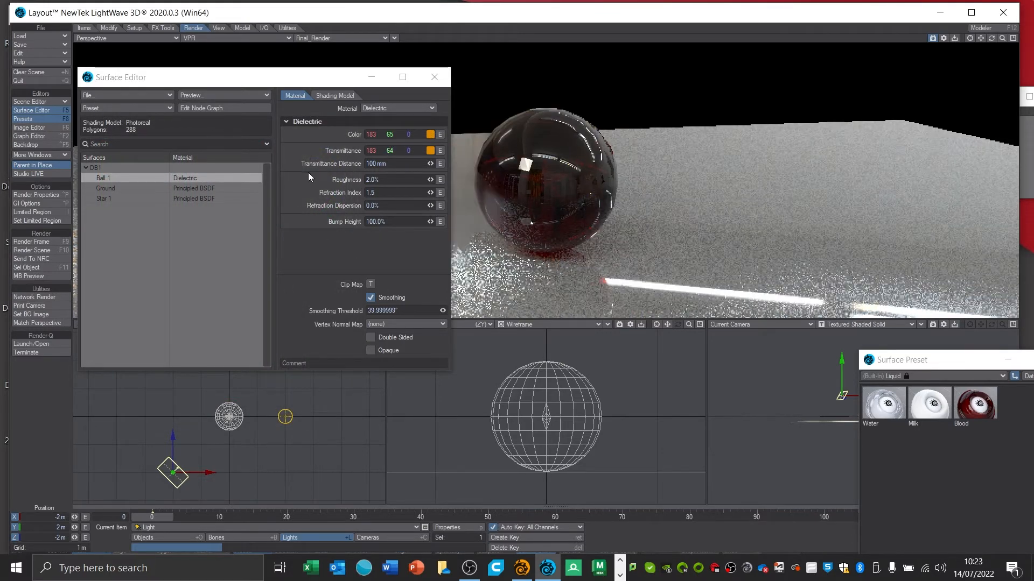
Set Ball 1's transmittance distance to 10 m and raise its roughness to about 10.1%
click(387, 163)
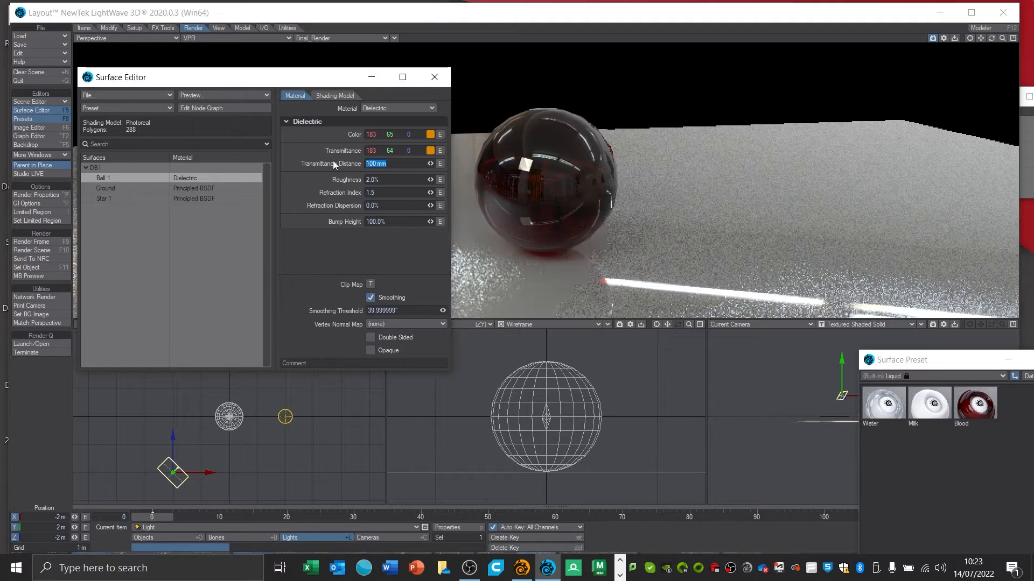
text(10)
key(Return)
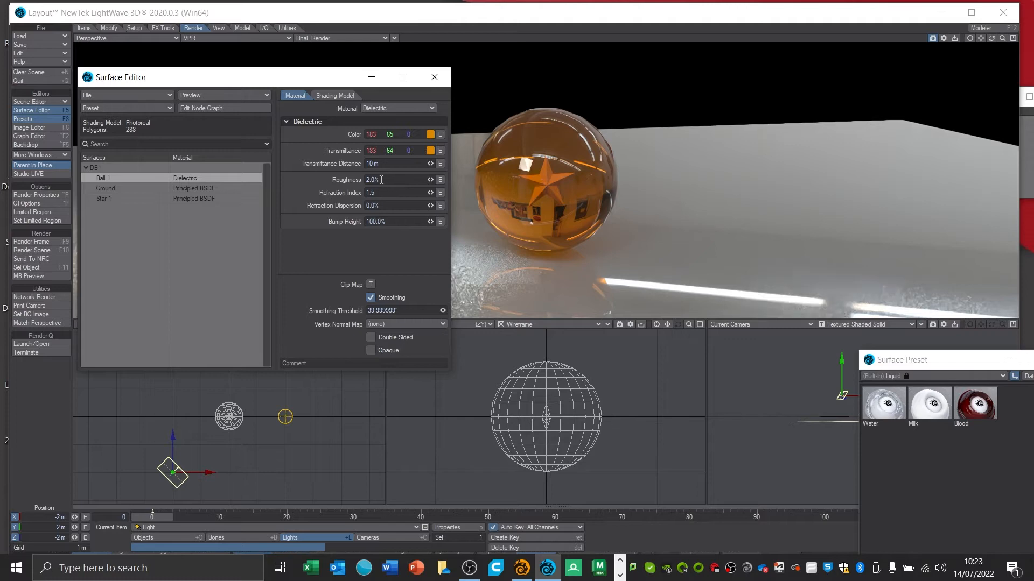
drag(428, 180, 453, 180)
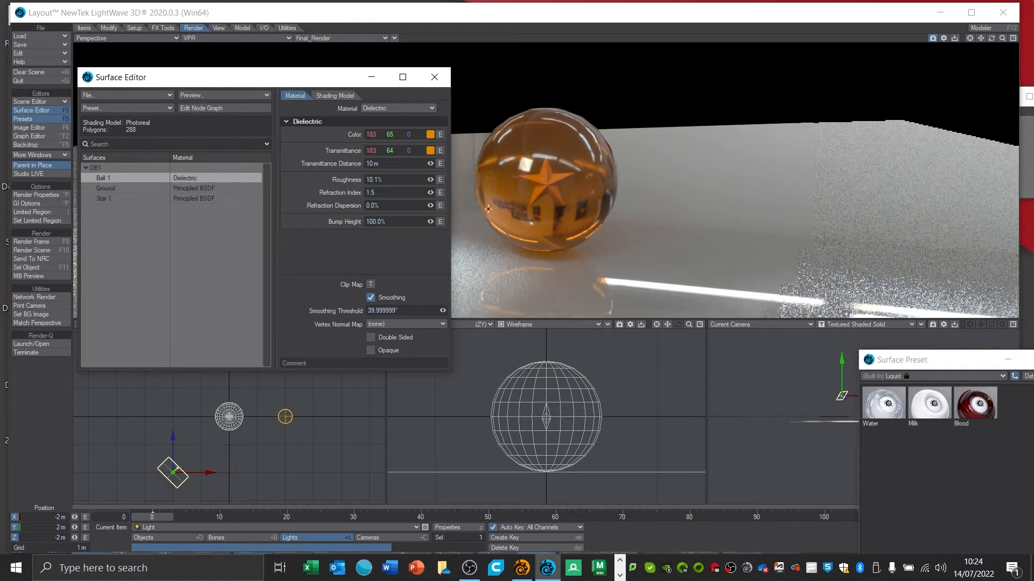
Convert the DB1:Ball 1 object to subpatches, check its subdivision settings and close the object properties
click(568, 373)
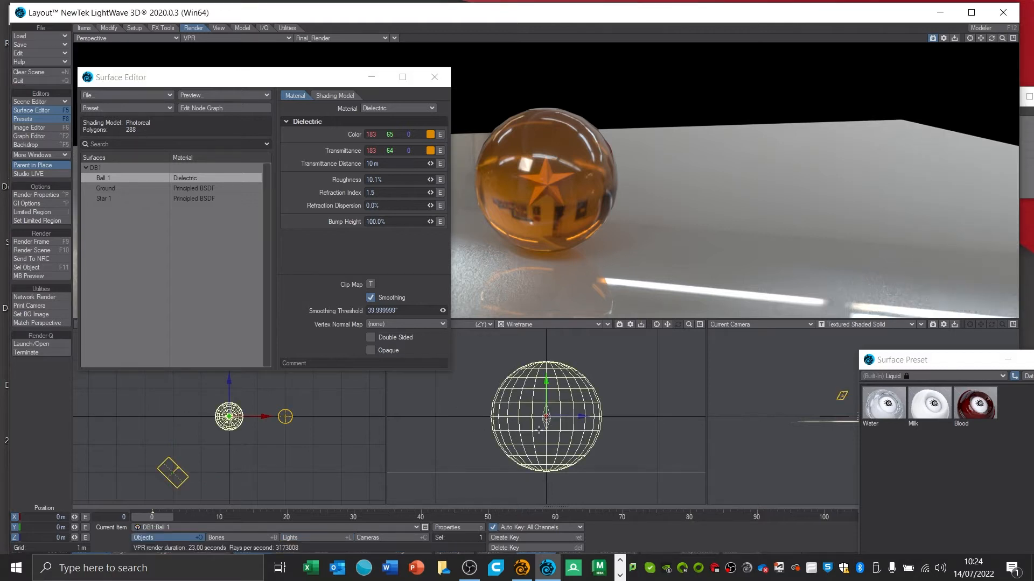
click(454, 528)
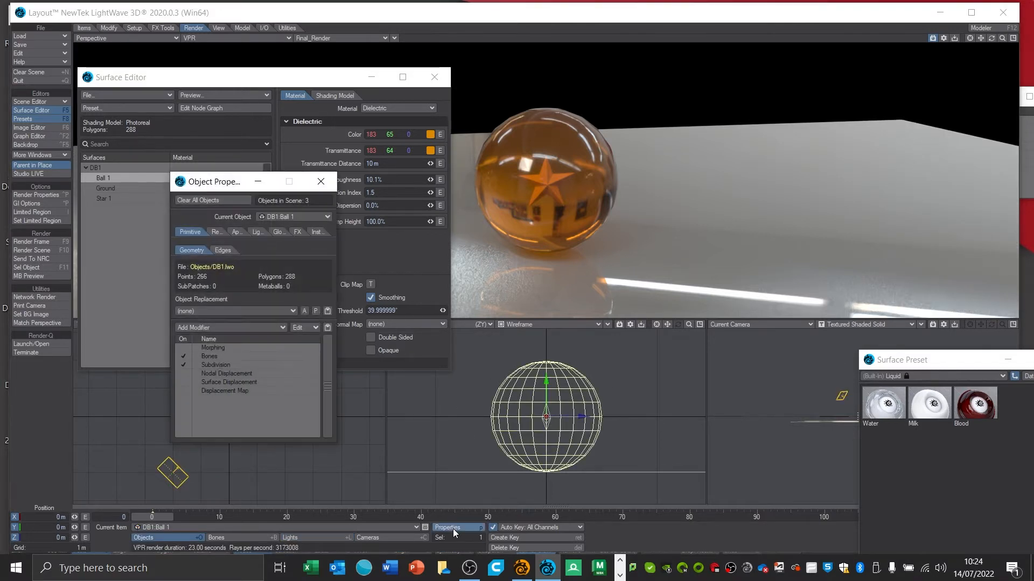
click(212, 364)
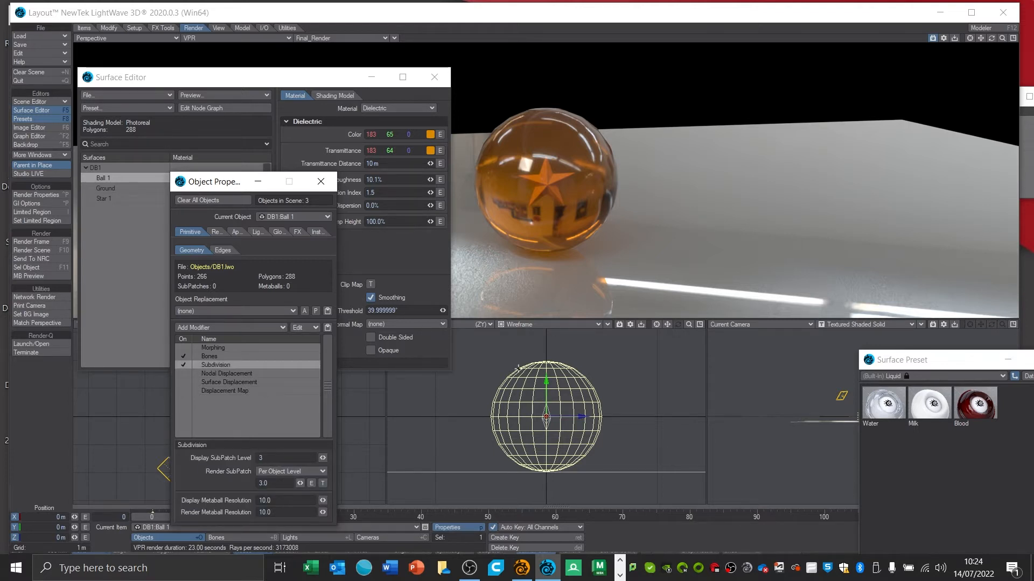
click(241, 28)
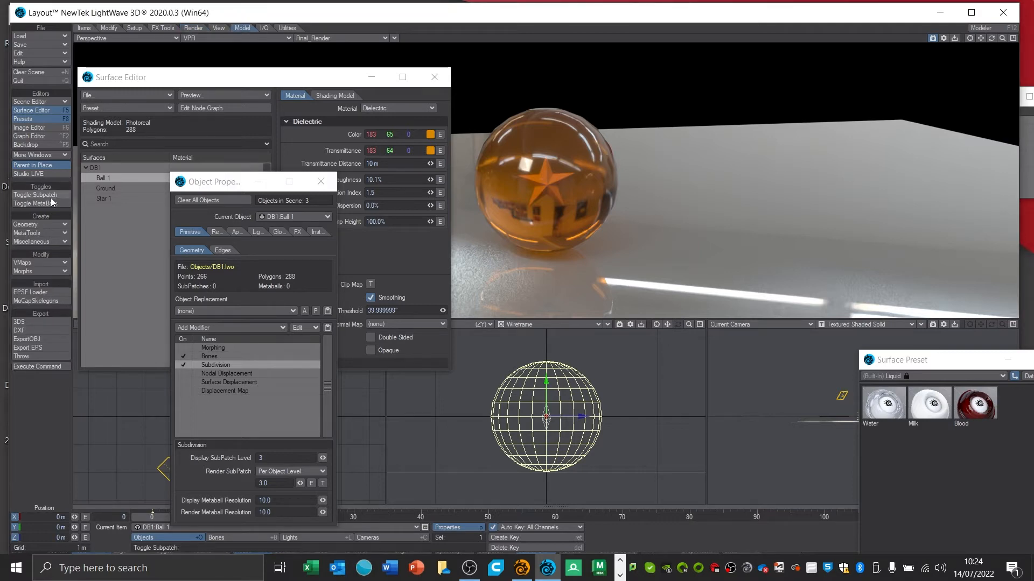
click(31, 193)
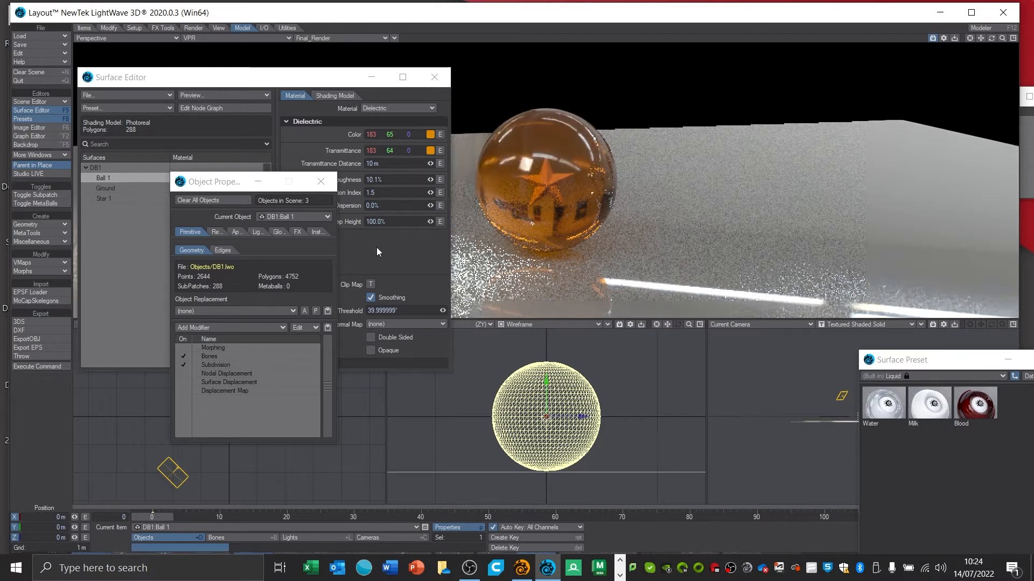
click(224, 366)
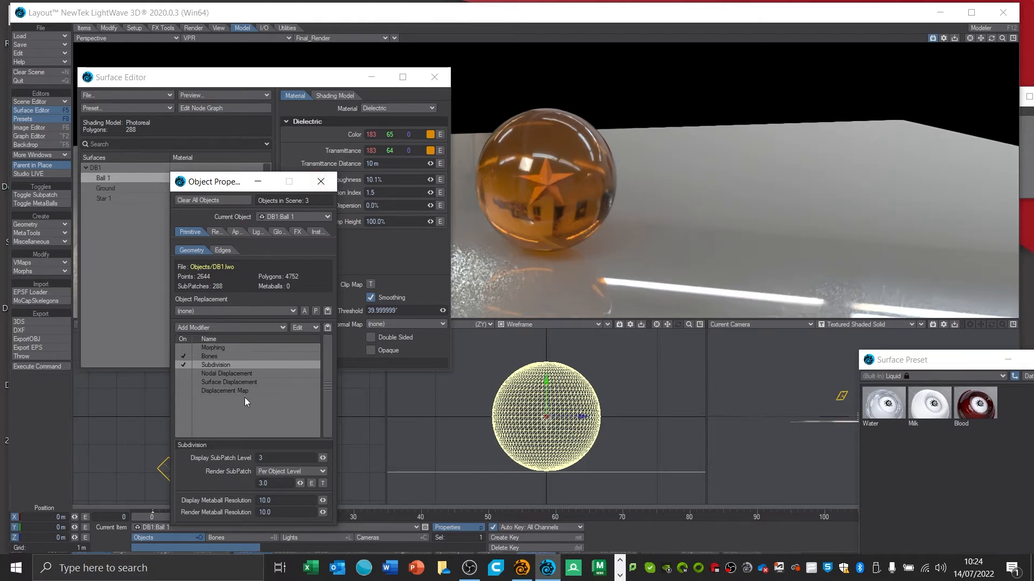
click(324, 187)
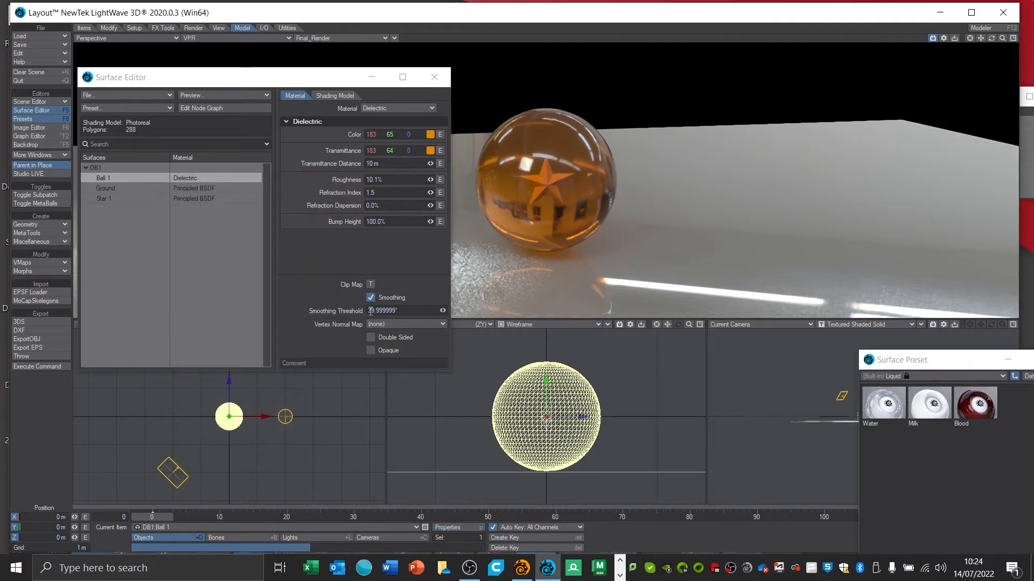
Raise Ball 1's smoothing threshold to about 81° and close the surface editor
drag(442, 310, 473, 310)
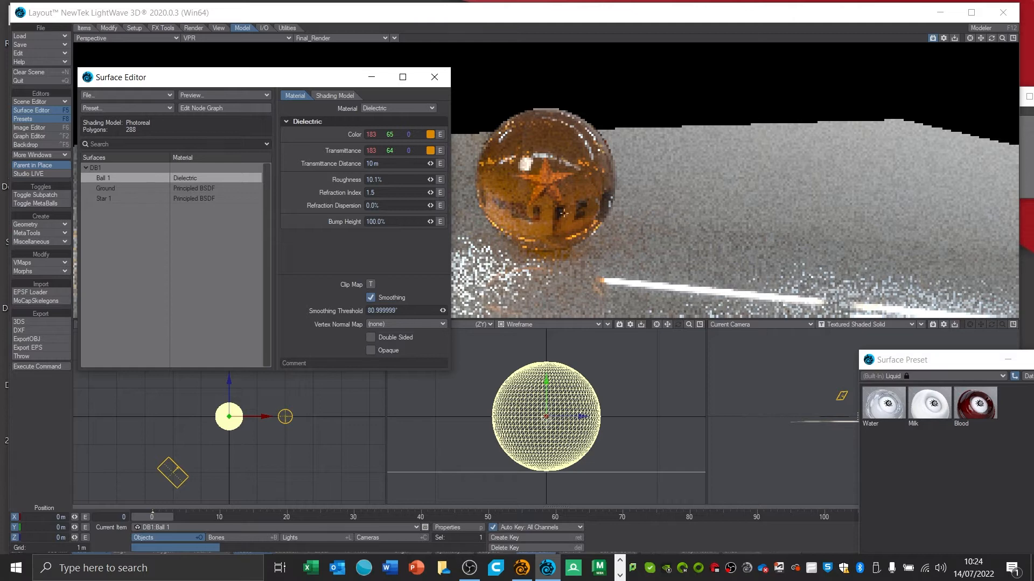
click(435, 79)
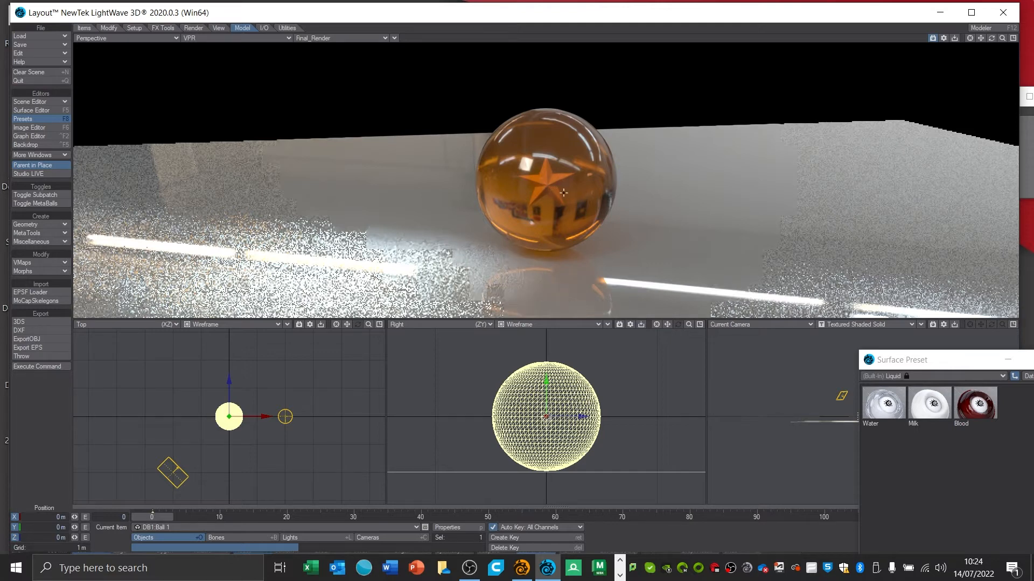
drag(992, 39, 982, 33)
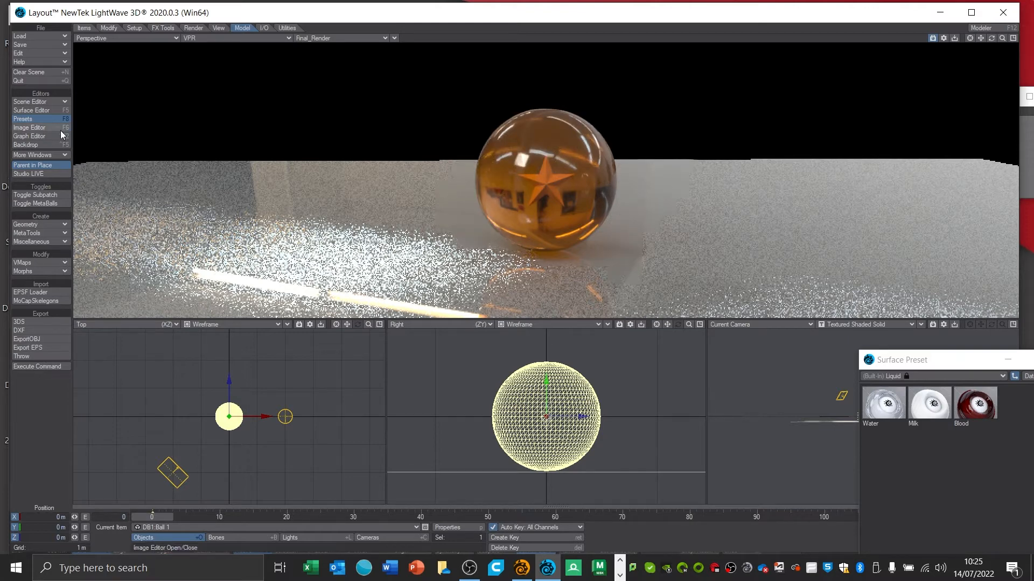
Load the Blood preset from the built-in Liquid library onto the Star 1 surface
click(40, 111)
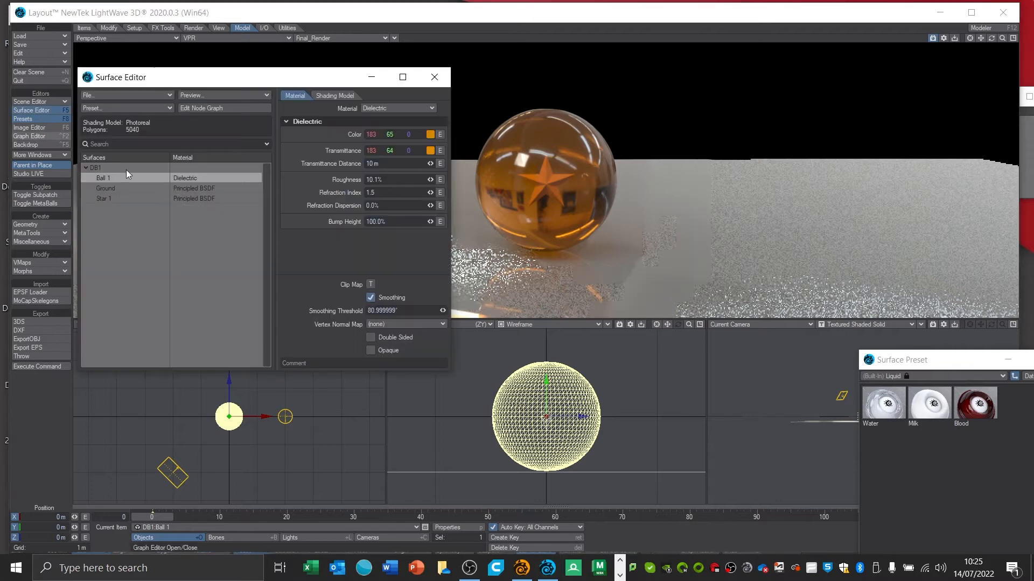
click(114, 198)
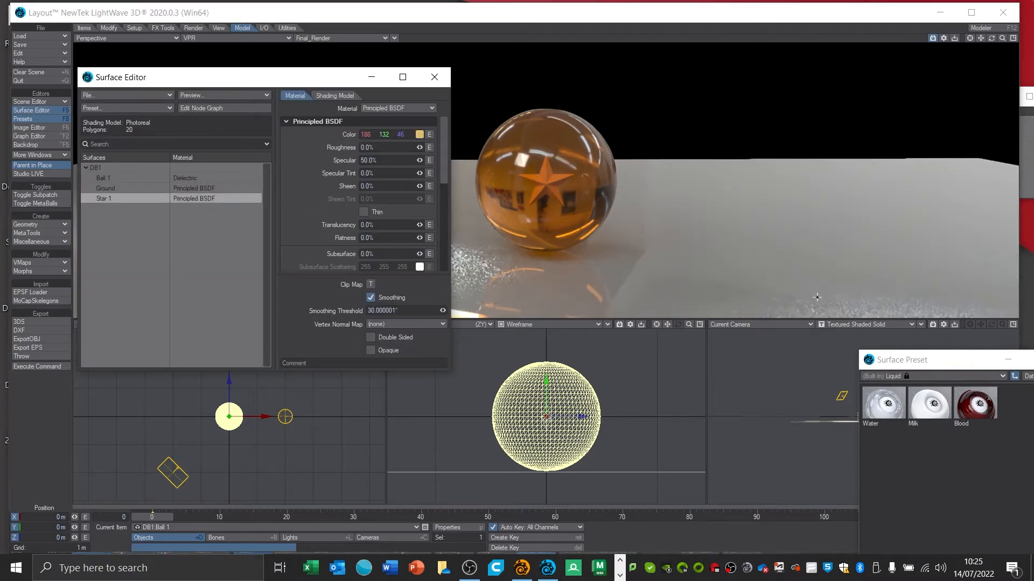
drag(943, 361, 829, 116)
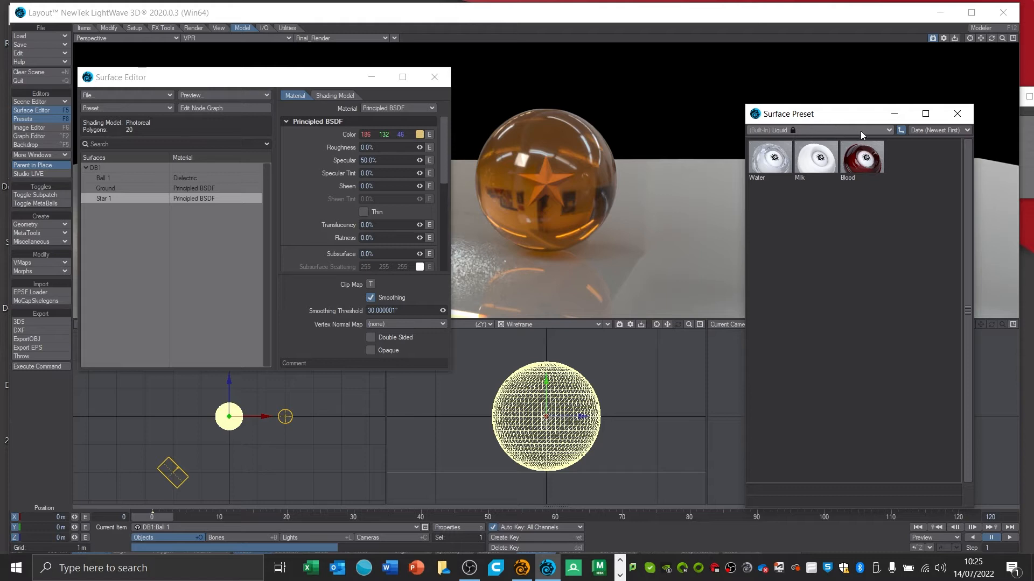
click(853, 130)
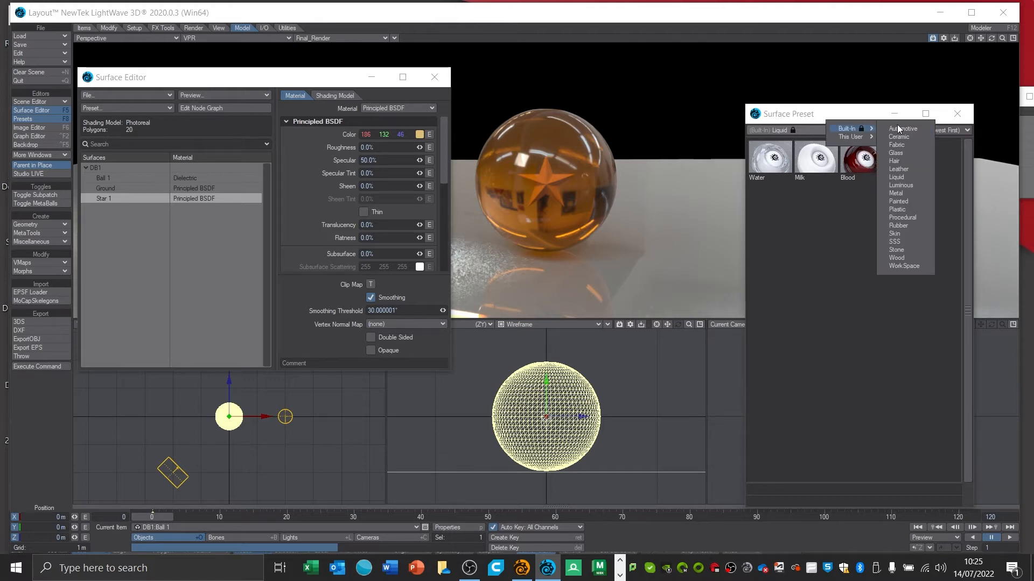
click(823, 271)
double_click(864, 161)
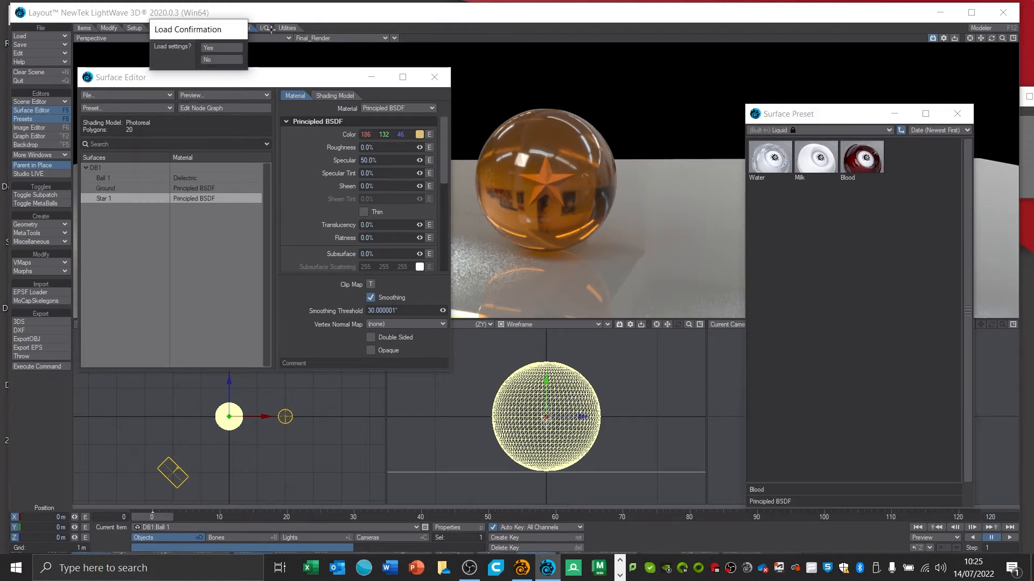
click(218, 51)
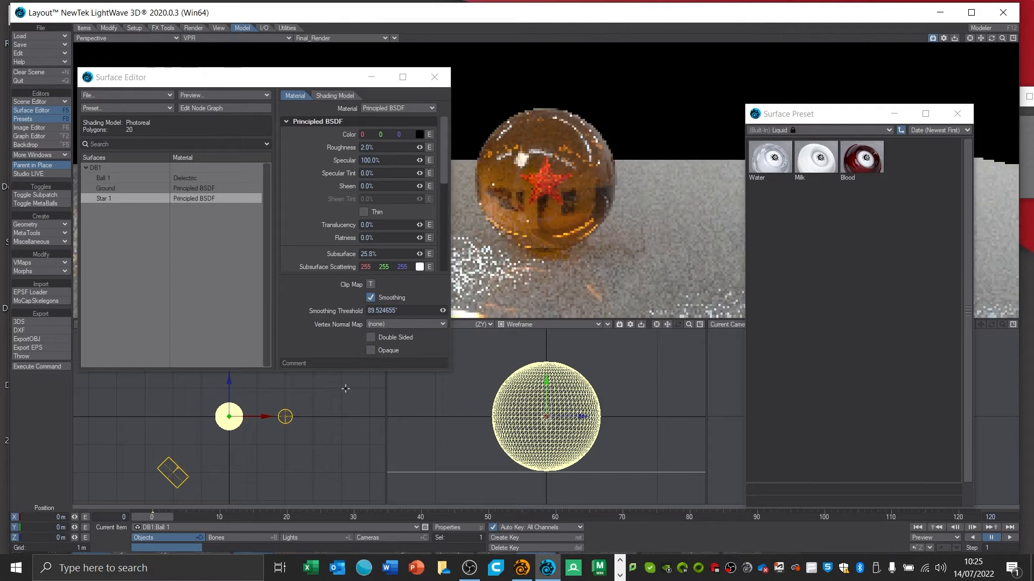
Set Star 1's color to RGB 152, 14, 5 by sampling the red star in the render preview
drag(338, 369, 341, 502)
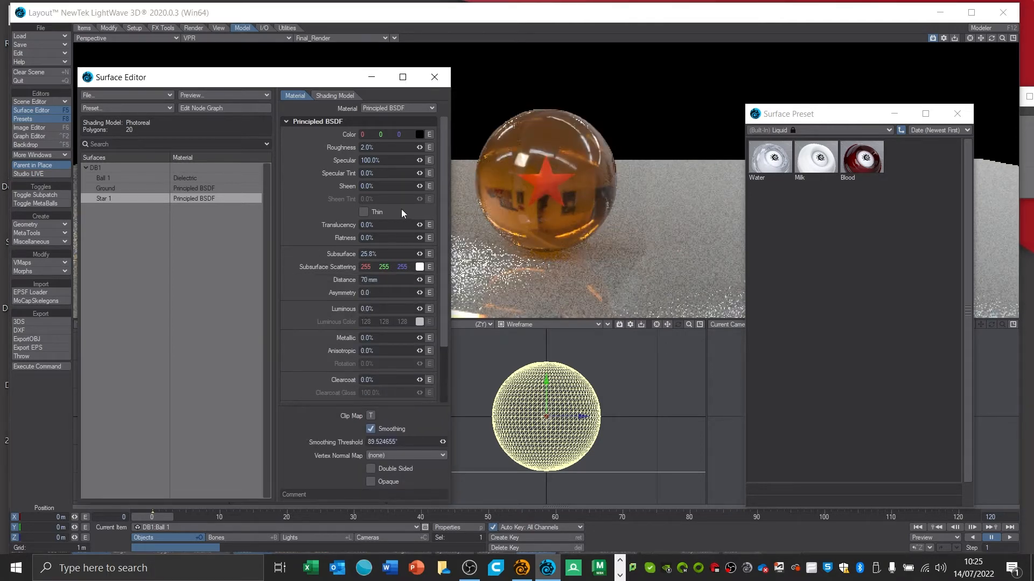
click(419, 134)
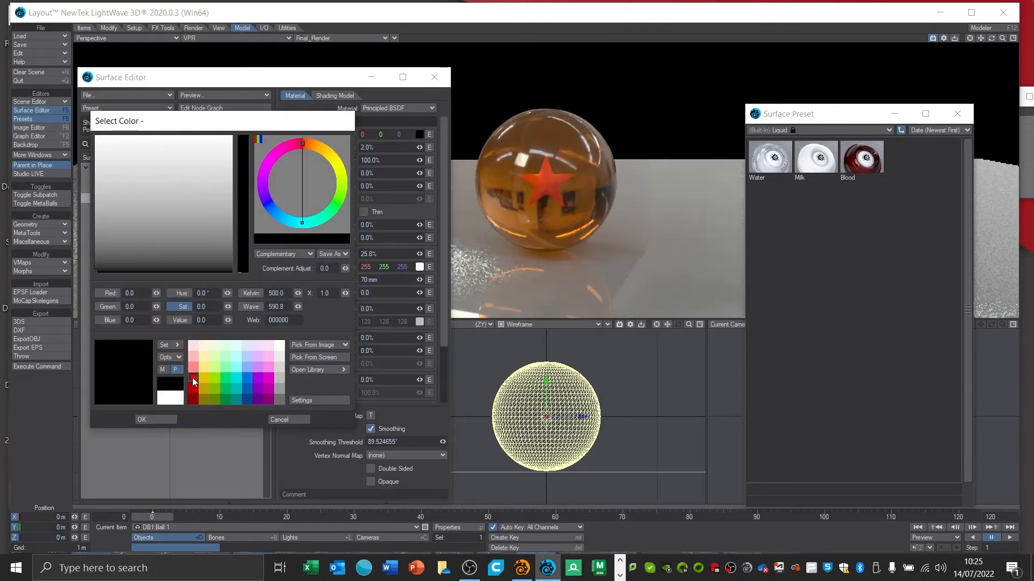
click(314, 357)
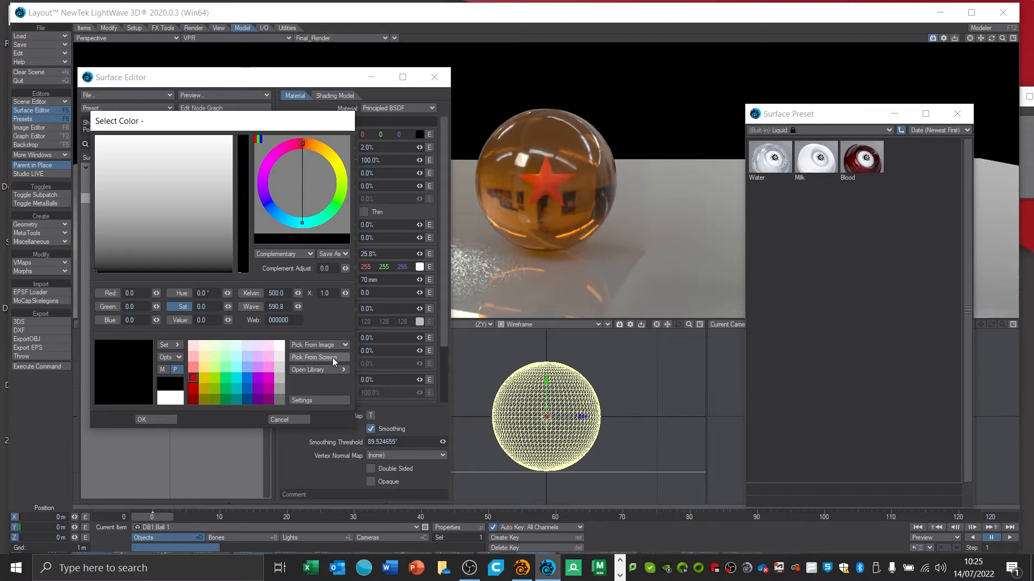
click(547, 178)
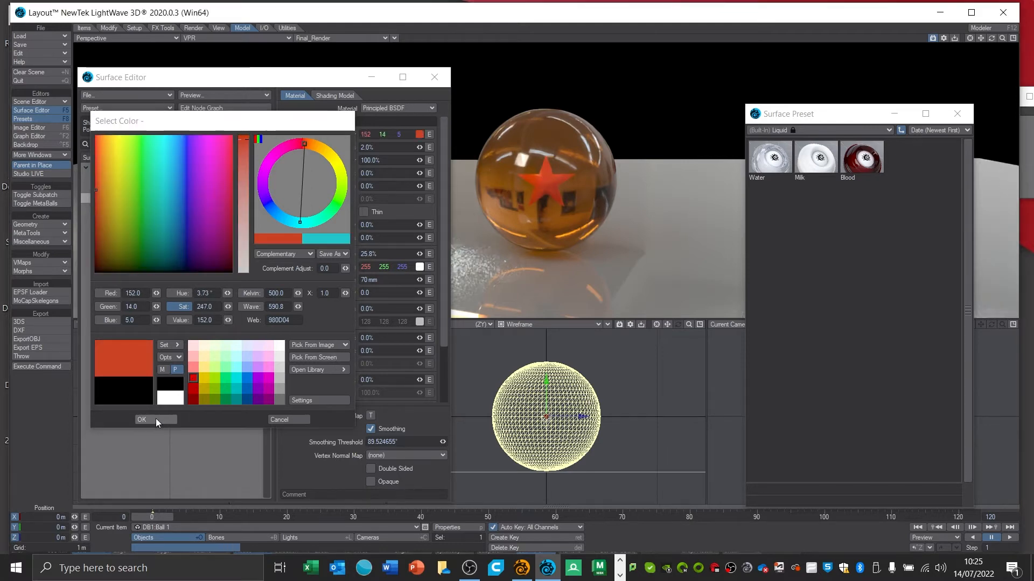
click(156, 419)
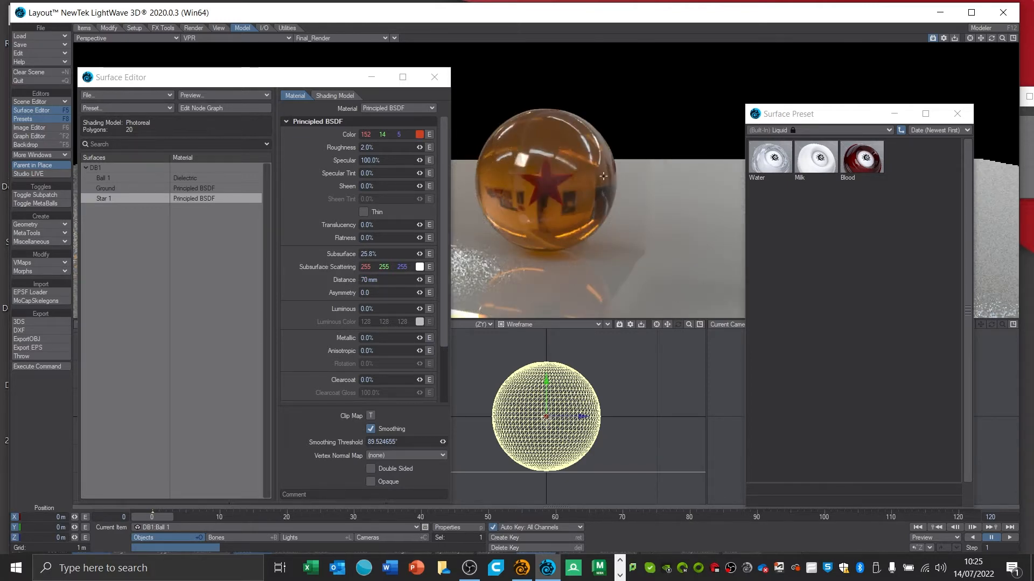
Set Star 1's subsurface to 0% and its translucency to 100%
mouse_move(419, 255)
mouse_down()
mouse_move(517, 254)
mouse_move(422, 255)
mouse_up()
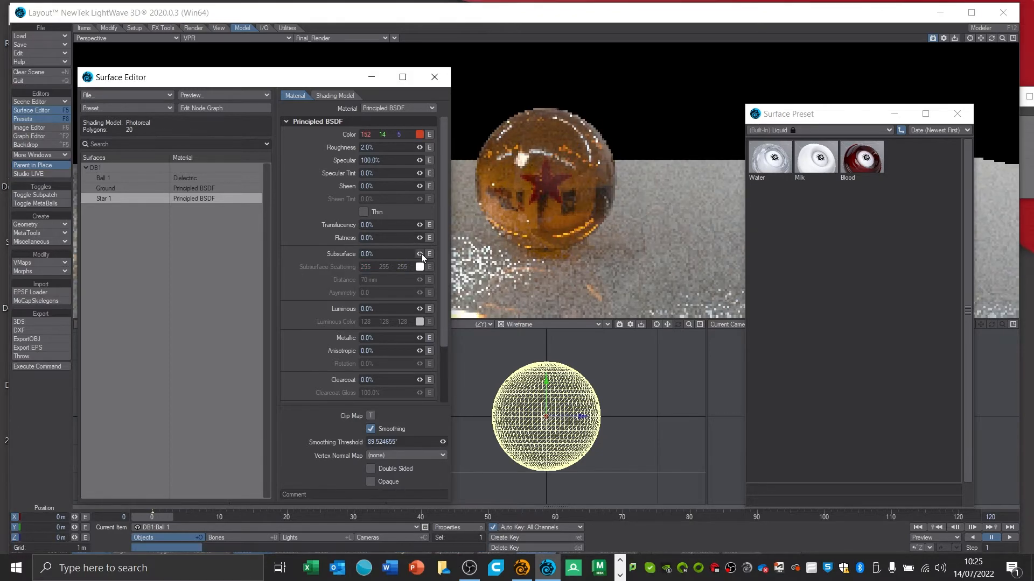
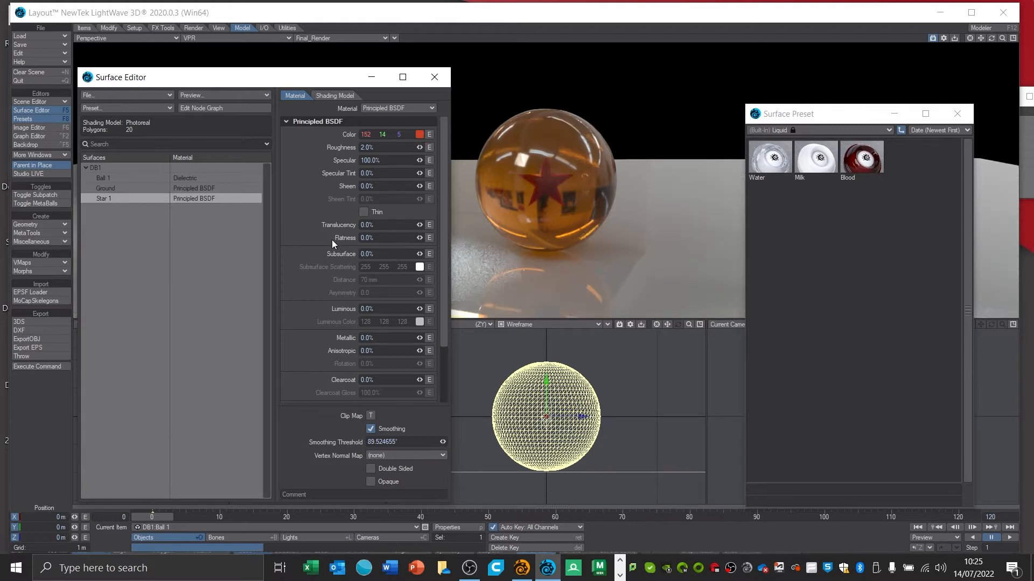
drag(418, 225, 458, 225)
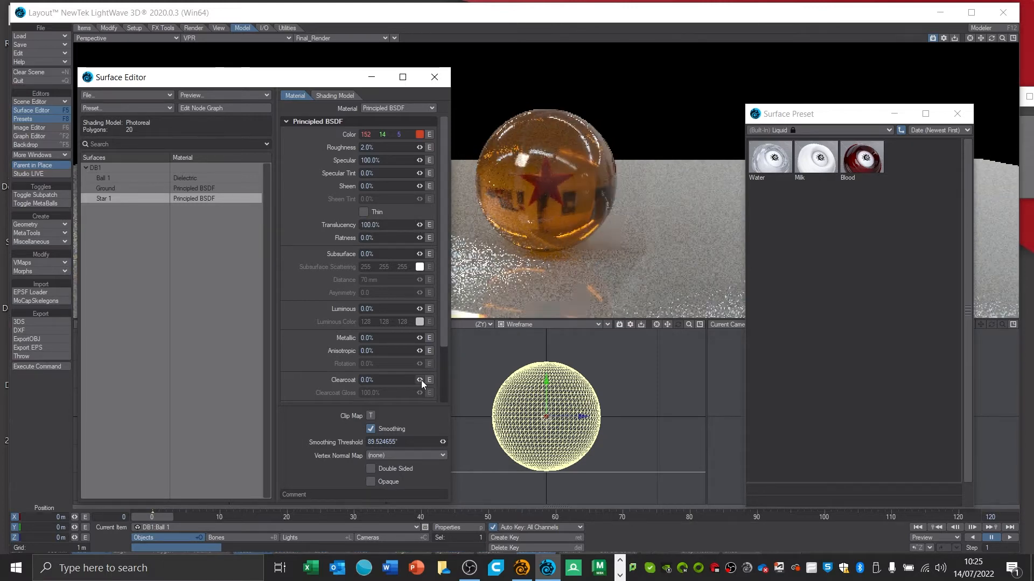
Set Star 1's transmittance color to white, RGB 255, 255, 255
scroll(315, 299, down, 3)
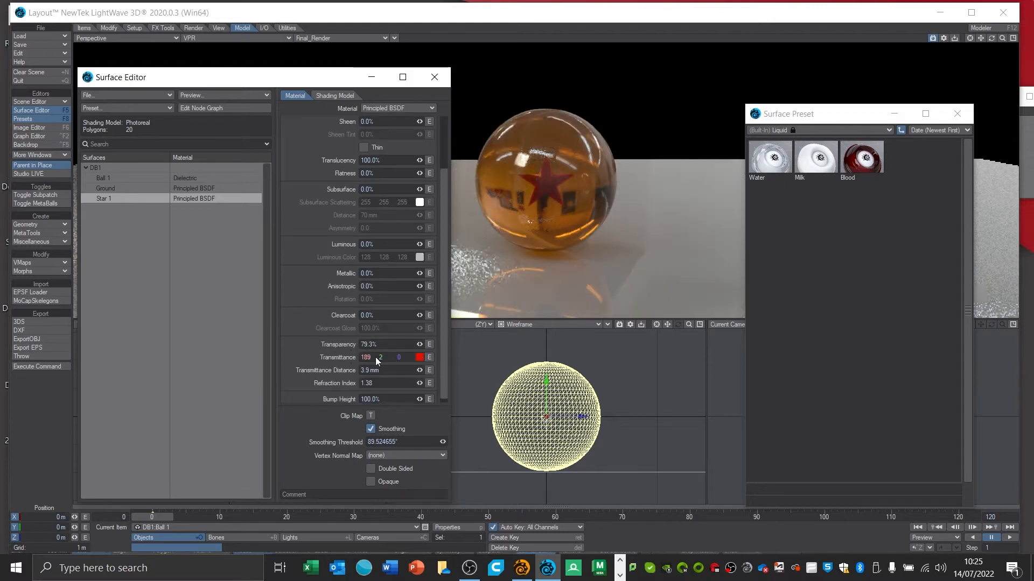
click(420, 356)
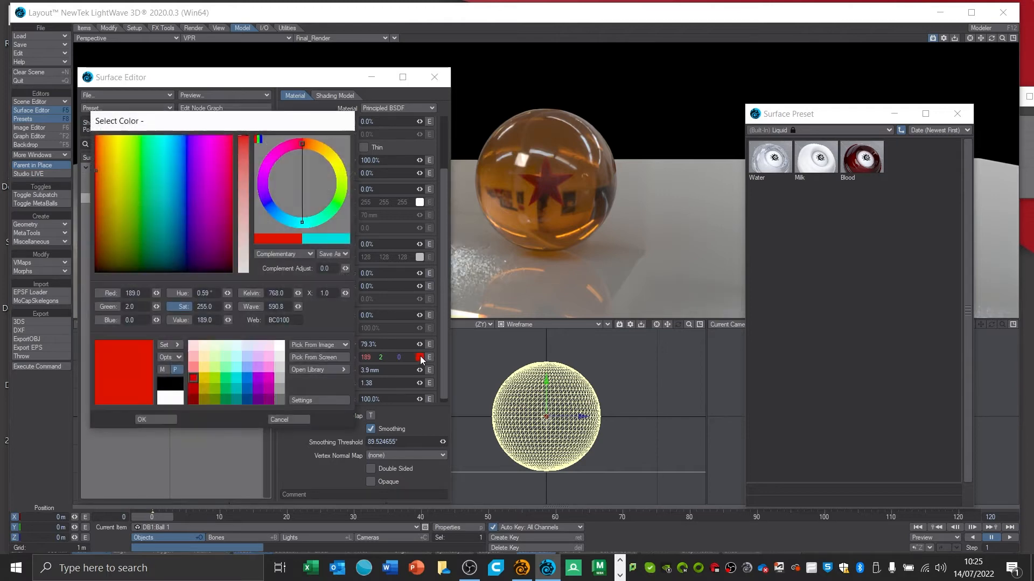
click(279, 346)
click(163, 418)
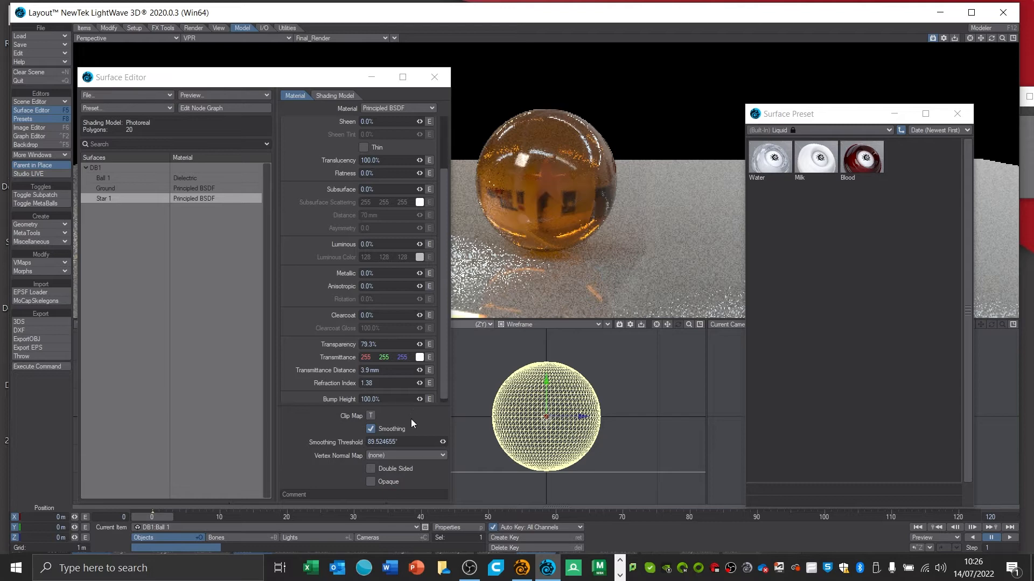
Set Star 1's transmittance to a slightly desaturated red, RGB 191, 9, 9
click(419, 358)
click(193, 378)
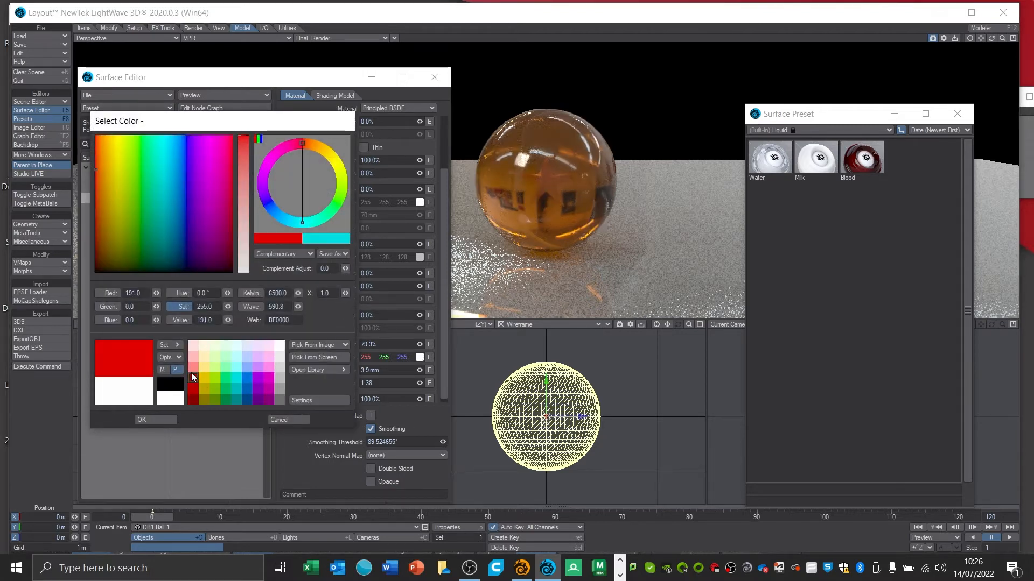
drag(245, 153, 243, 141)
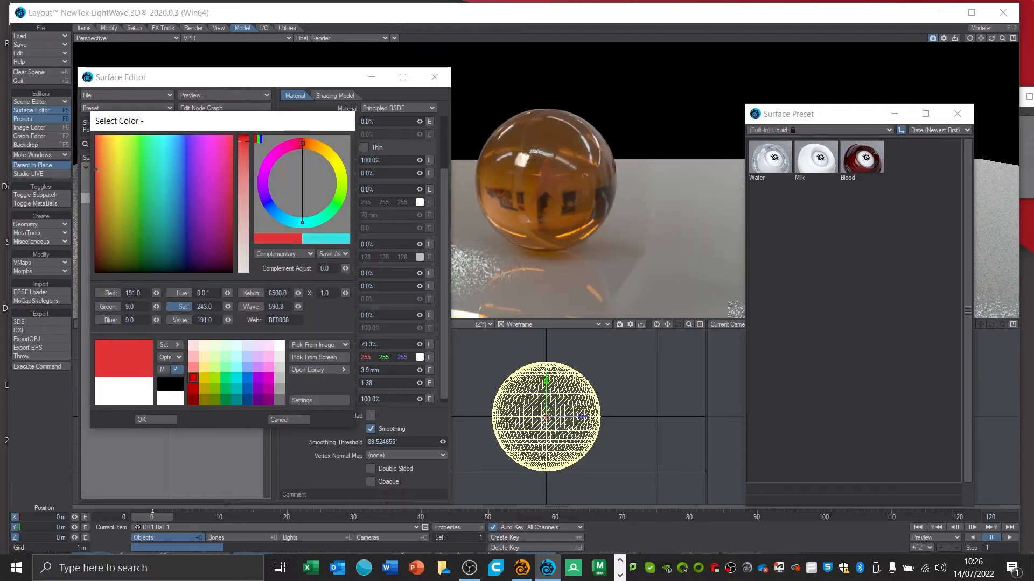
click(151, 419)
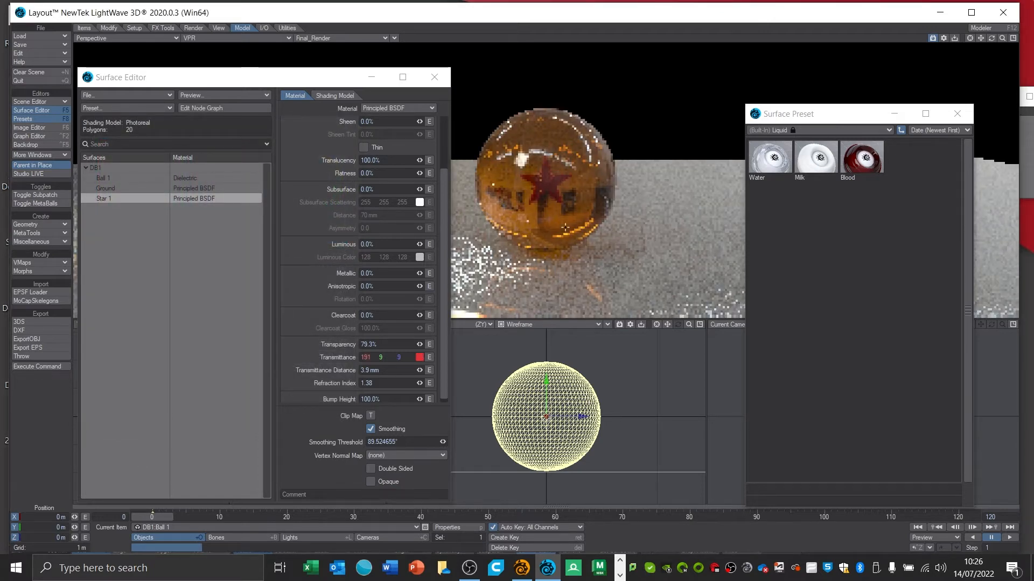
Reduce the saturation of Star 1's transmittance color to RGB 191, 47, 47
click(419, 357)
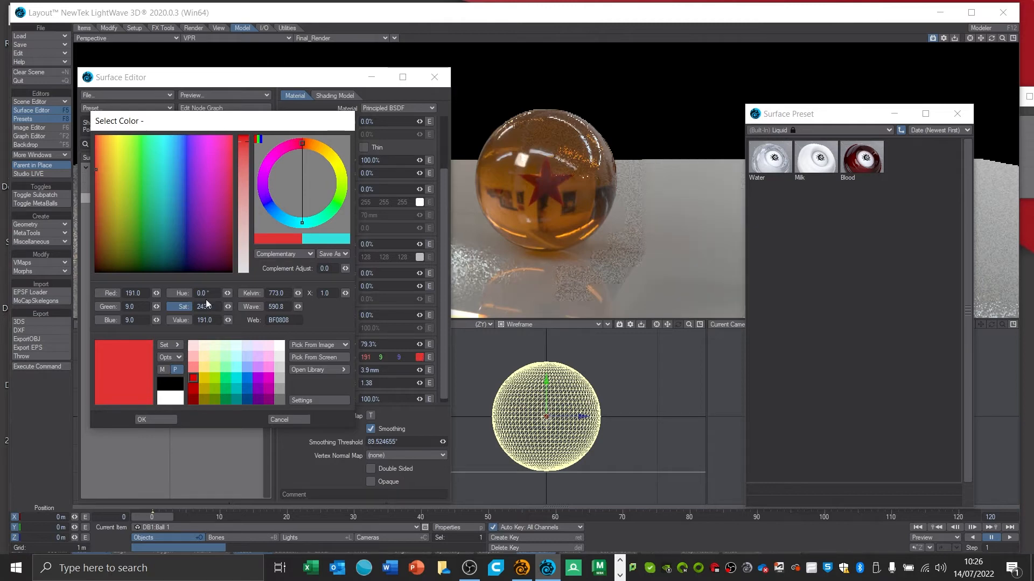
click(246, 170)
click(166, 419)
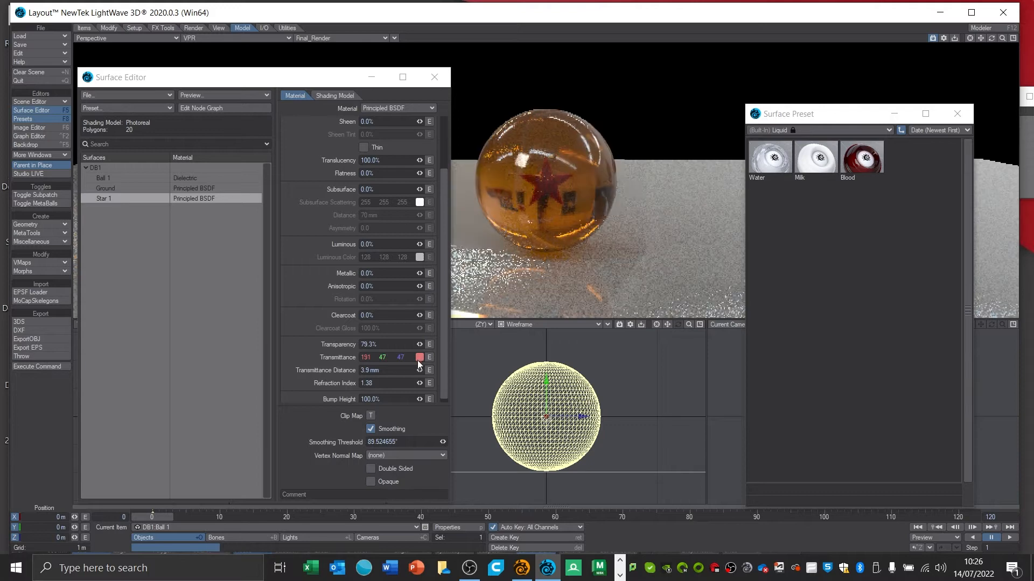
Set Star 1's transmittance distance to 10.1 mm and its transparency to 0%, closing the surface editor
drag(420, 372, 378, 345)
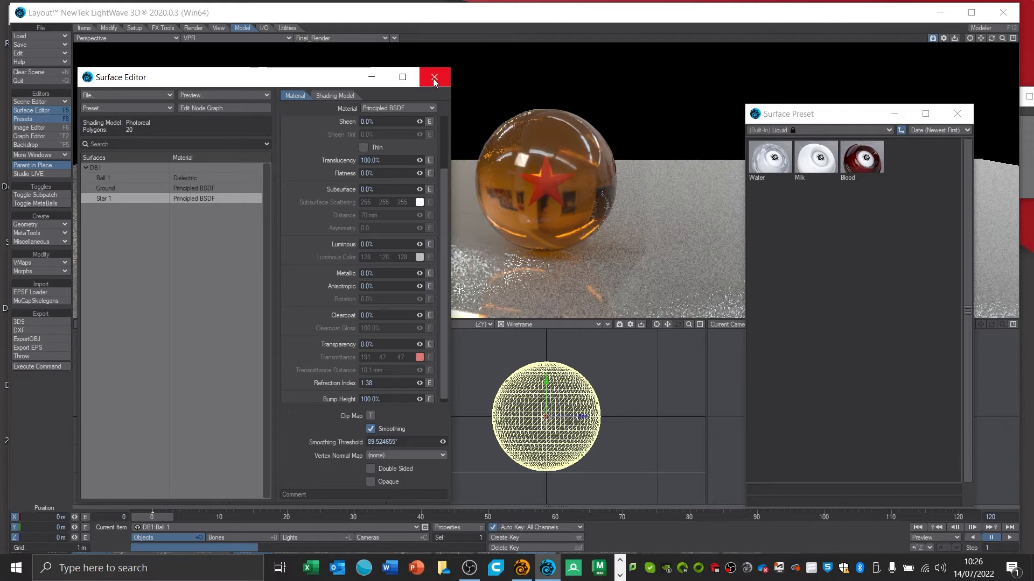
click(435, 77)
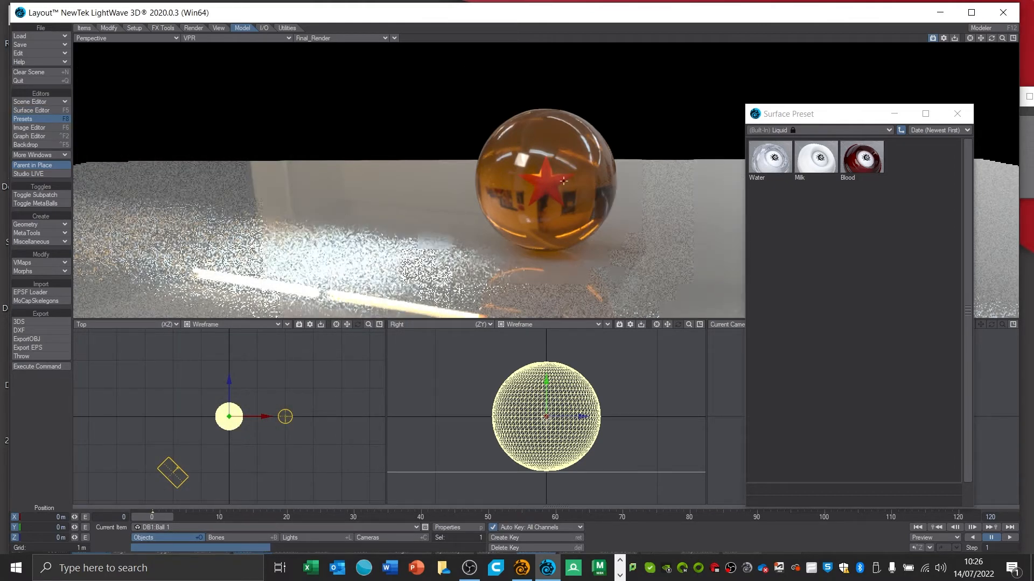
Scale the DB1:Star 1 object uniformly down to about 0.748 and close the surface presets
click(171, 528)
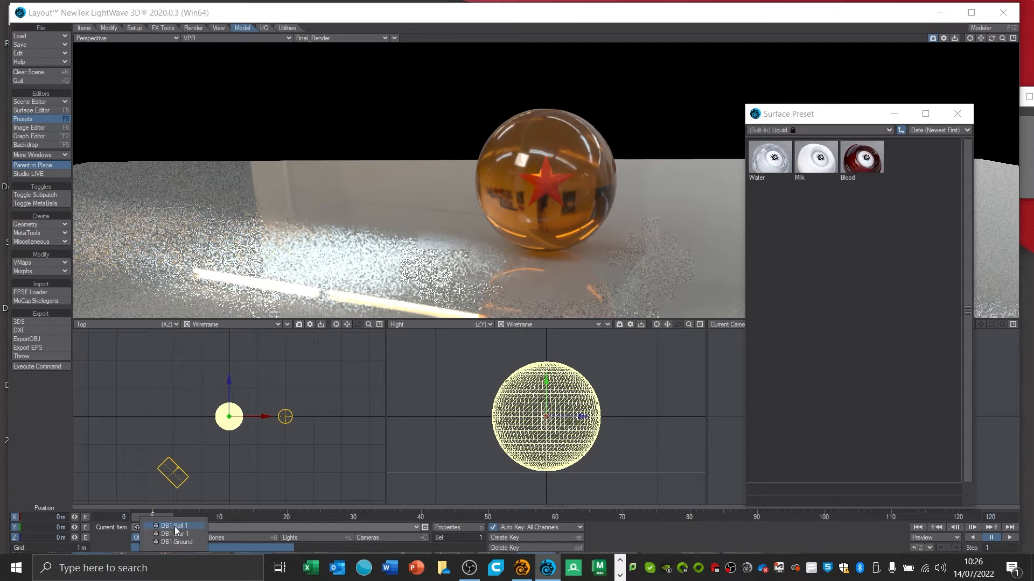
click(190, 533)
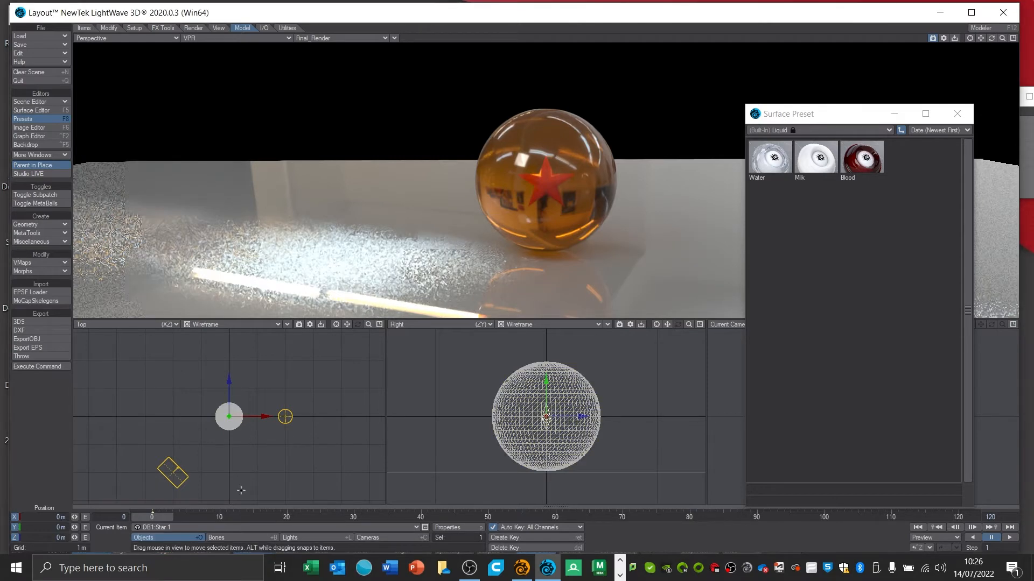
click(109, 28)
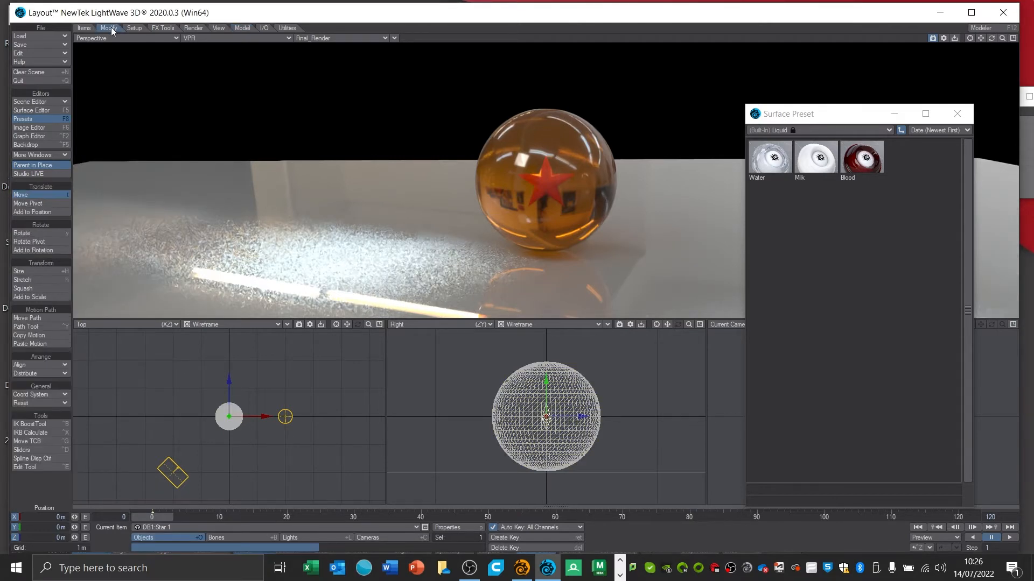
click(43, 272)
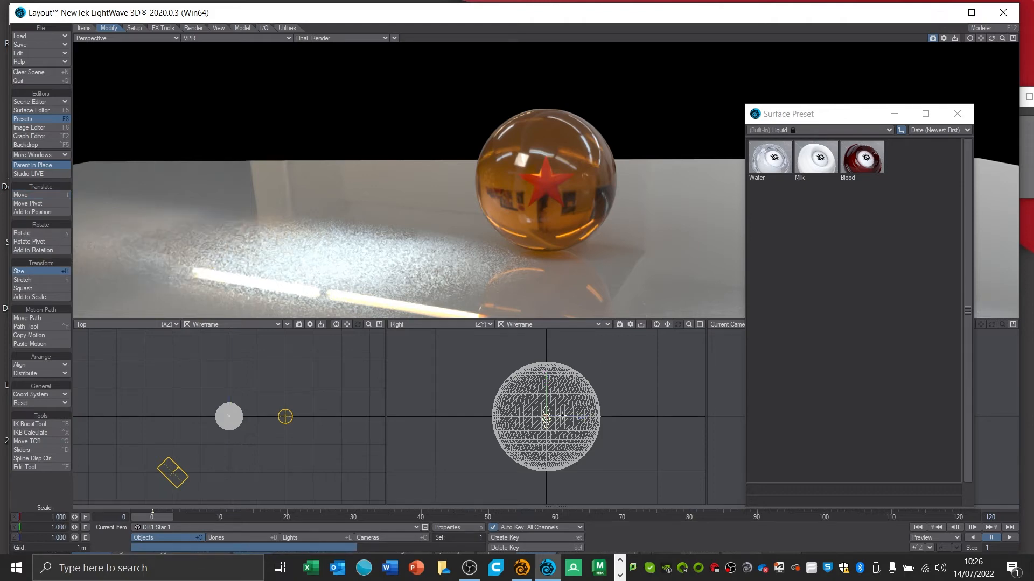
drag(562, 416, 536, 416)
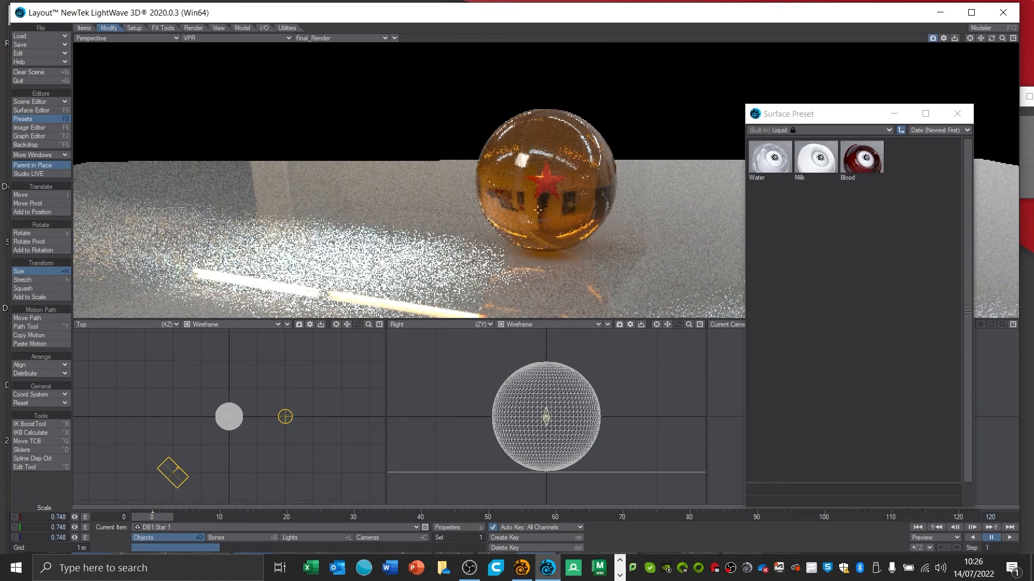
click(957, 113)
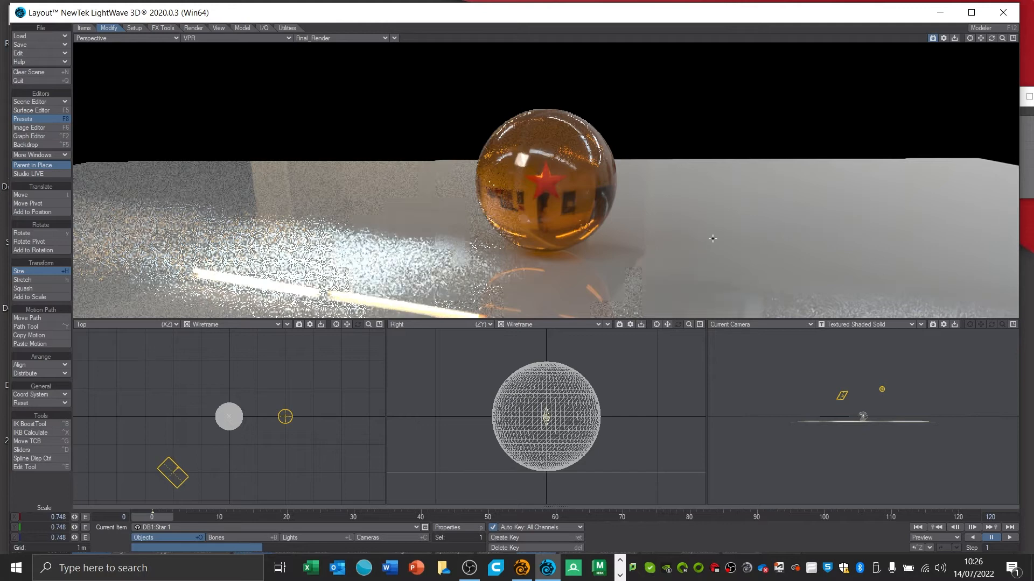
Open the surface editor with the Ground surface and show the built-in Automotive surface presets
key(F5)
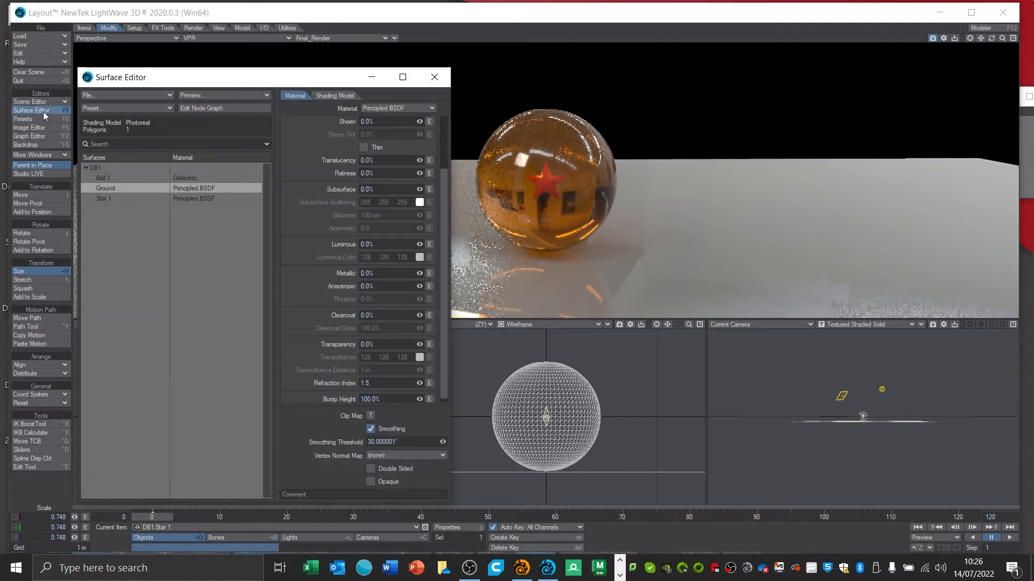
click(24, 119)
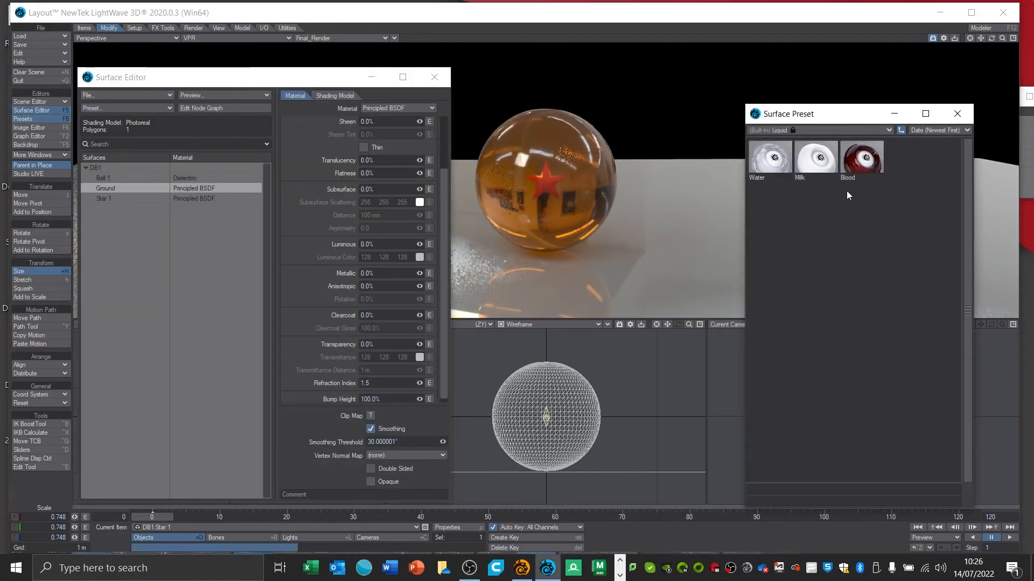
click(885, 131)
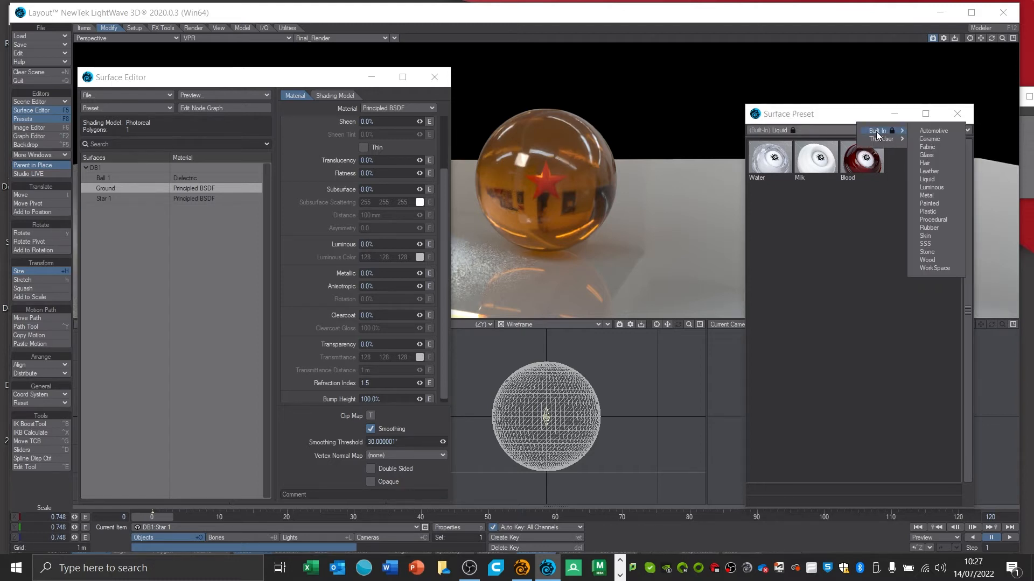
click(932, 132)
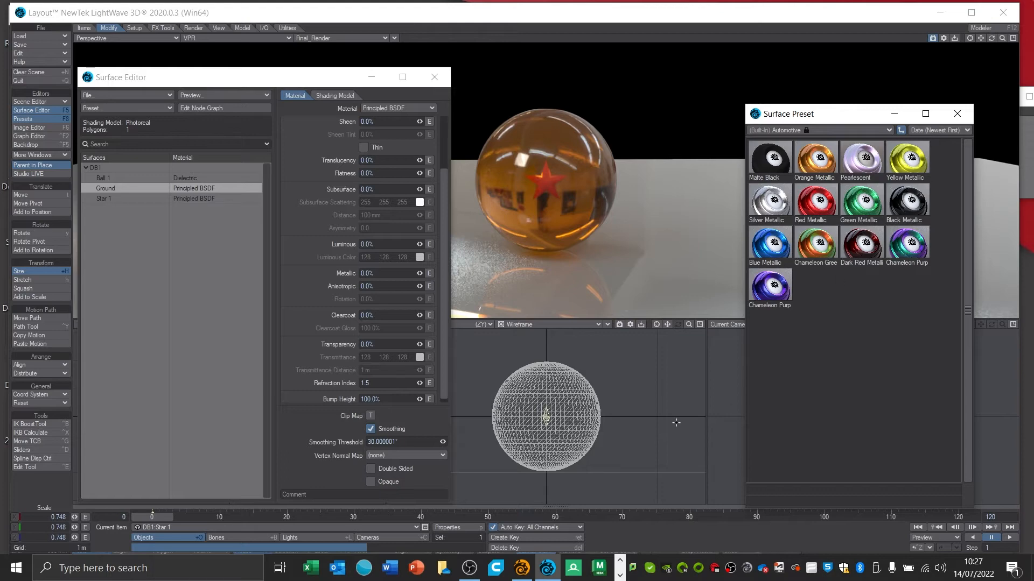
Switch to File Explorer, examine the dragon ball reference photo in the desktop's LW Dragonball folder, and return to LightWave Layout
click(441, 570)
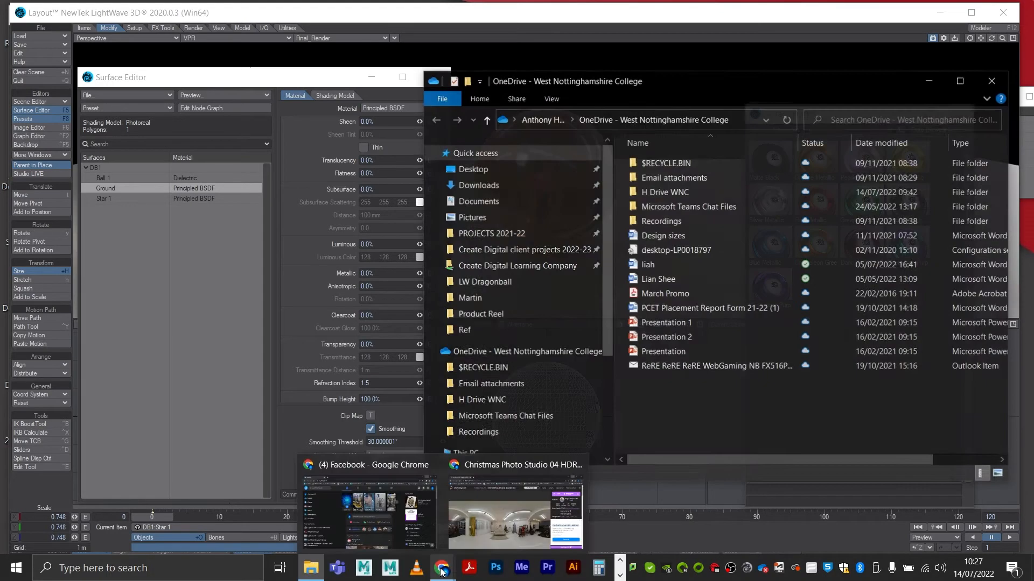
click(472, 170)
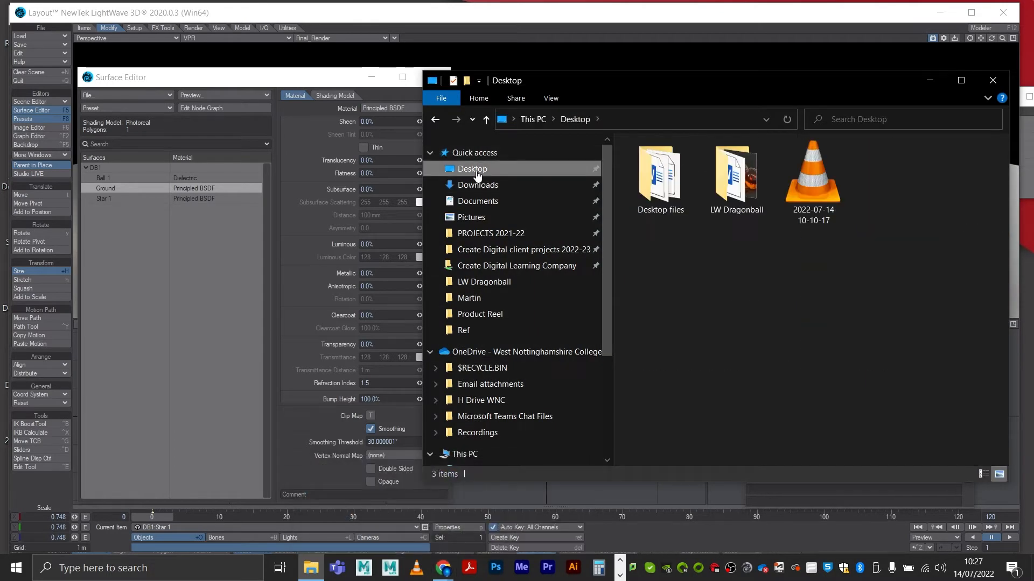
double_click(735, 178)
double_click(896, 186)
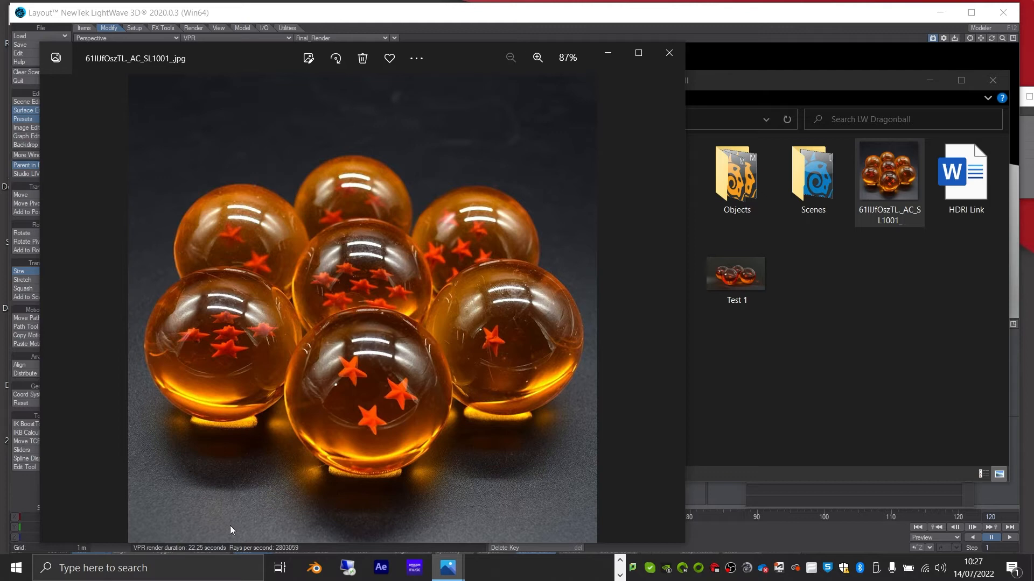
click(669, 52)
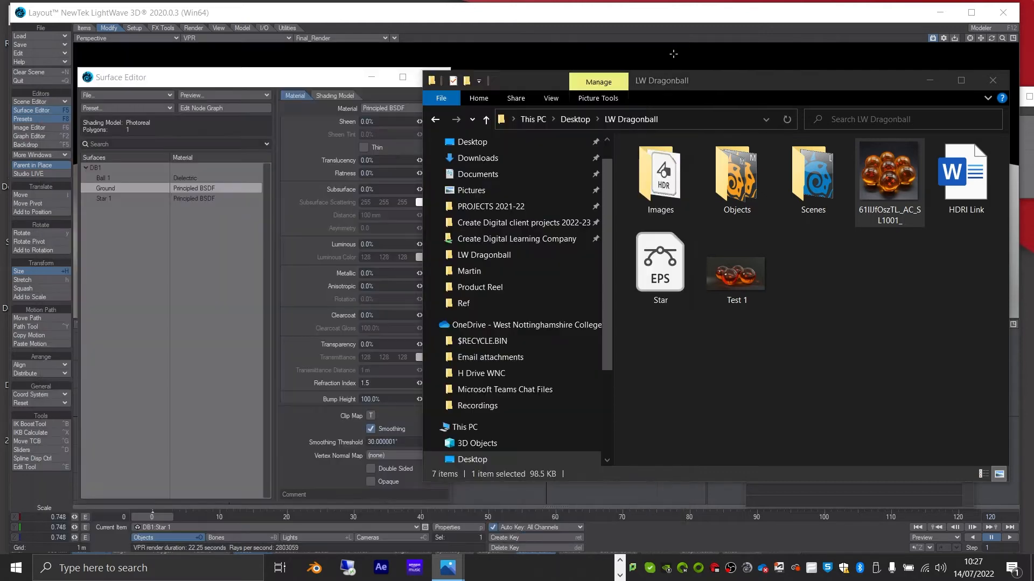
click(615, 16)
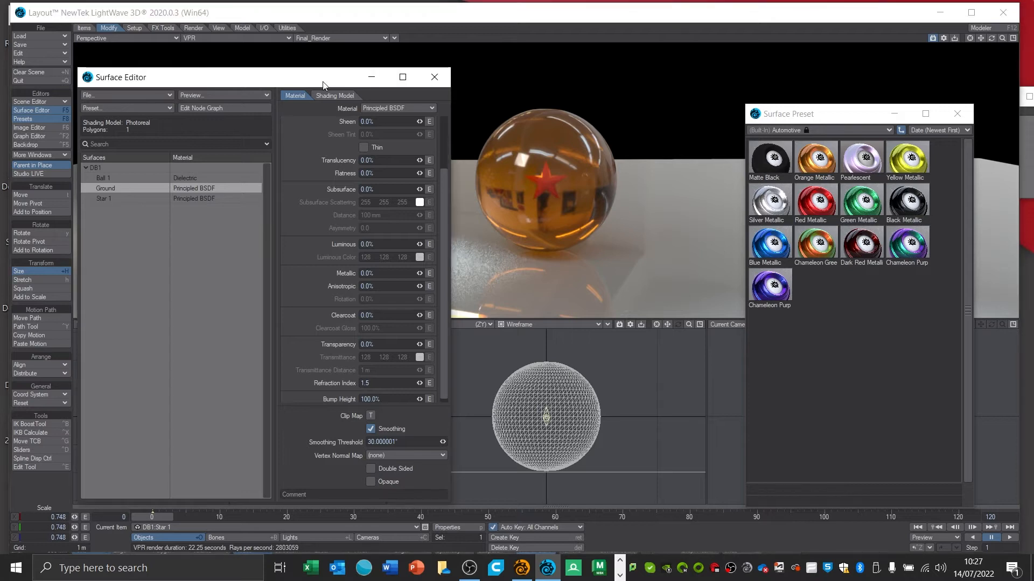
Apply the Black Metallic automotive preset to the Ground surface
double_click(911, 211)
click(233, 50)
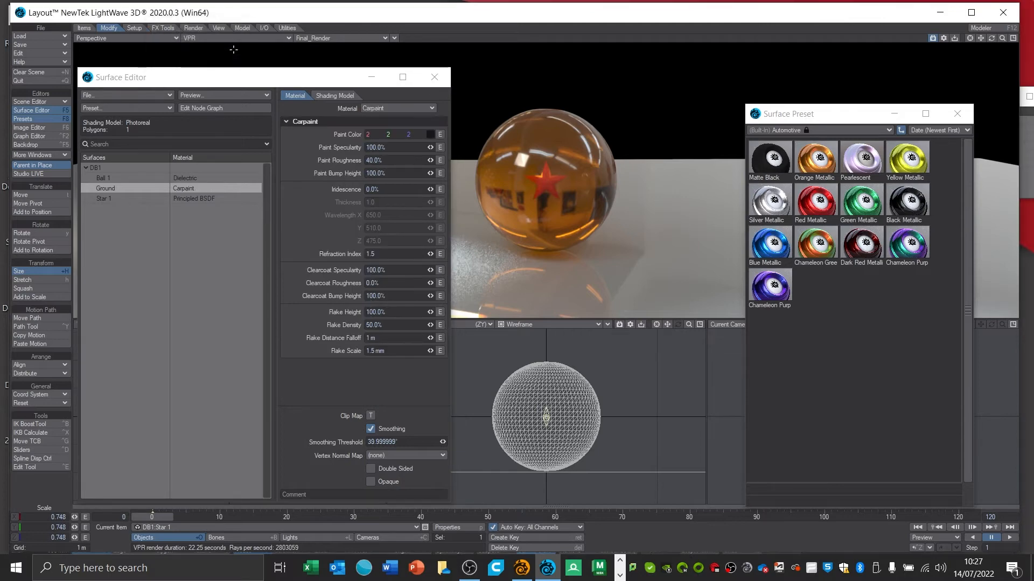
mouse_move(219, 80)
mouse_down()
mouse_move(340, 400)
mouse_move(272, 422)
mouse_move(236, 77)
mouse_up()
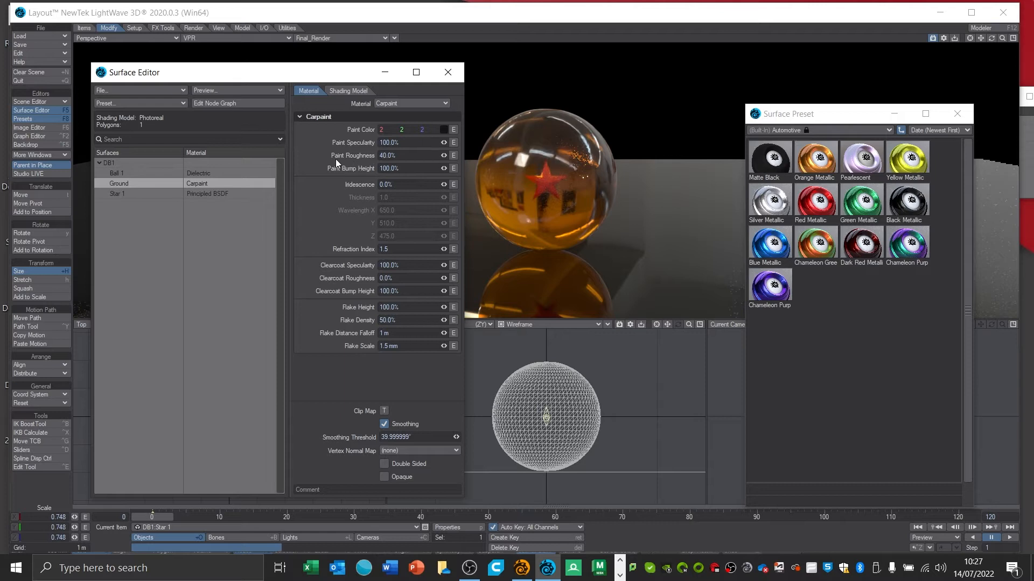
Set the Ground's paint specularity to 44.3%, paint roughness to 99.8%, clearcoat specularity to 60.2% and clearcoat roughness to 44.5%
mouse_move(444, 142)
mouse_down()
mouse_move(426, 142)
mouse_move(473, 156)
mouse_up()
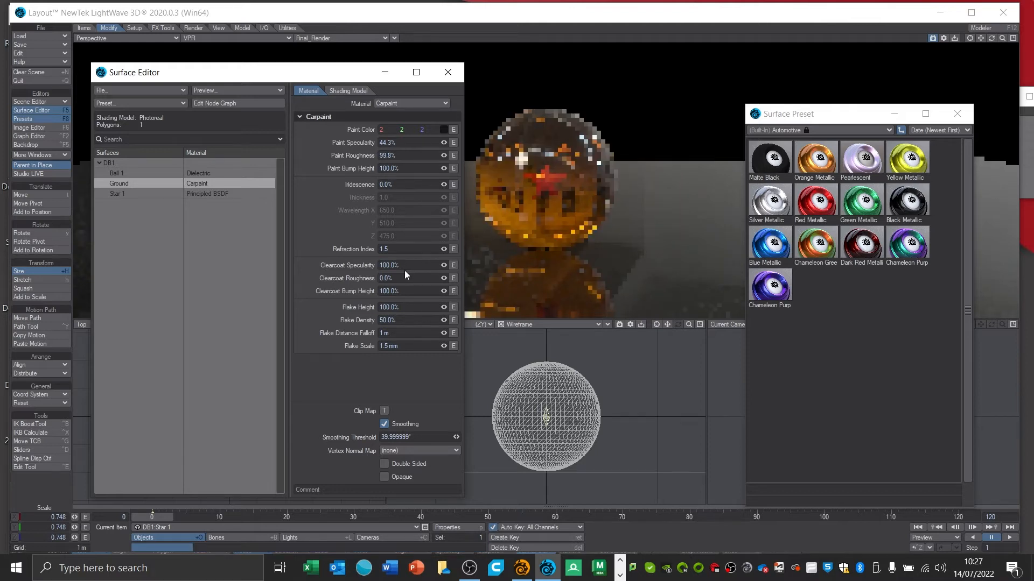
drag(444, 265, 467, 278)
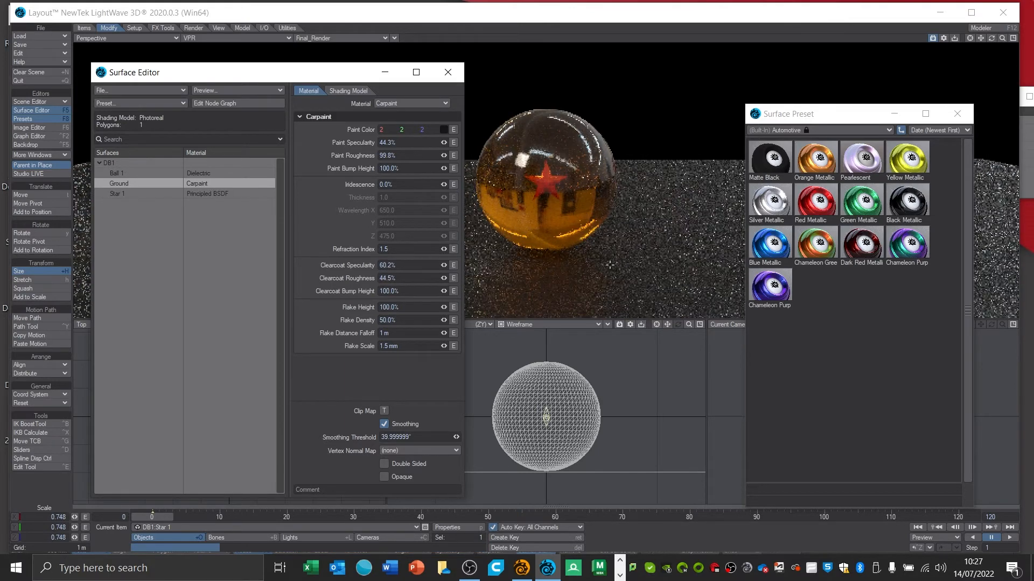
drag(377, 73, 246, 73)
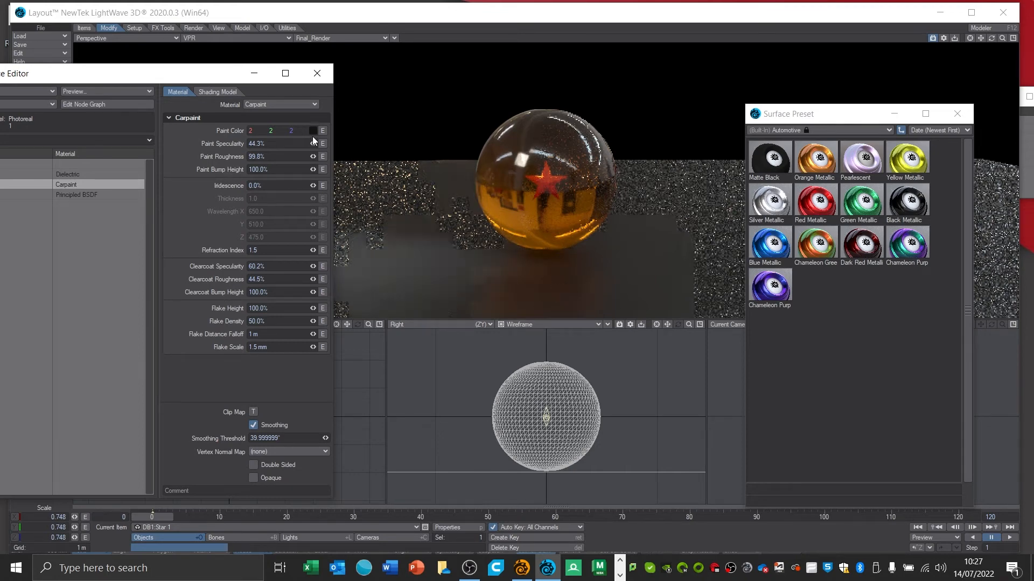
Lower the Ground's paint specularity to 26.7% and clearcoat specularity to 26.4%, and raise its clearcoat roughness to 62.0%
drag(313, 143, 302, 143)
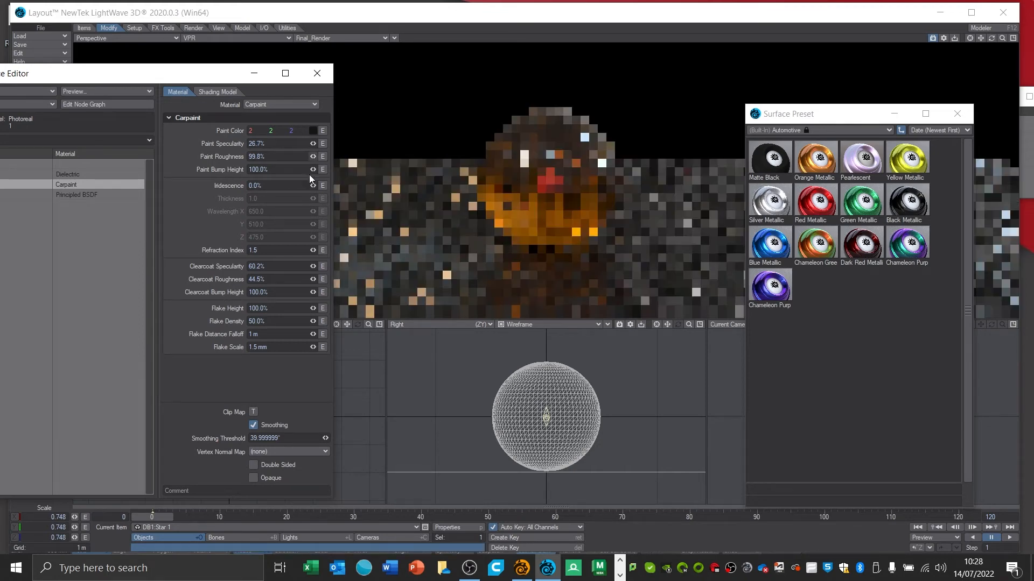
mouse_move(312, 266)
mouse_down()
mouse_move(303, 266)
mouse_move(322, 279)
mouse_up()
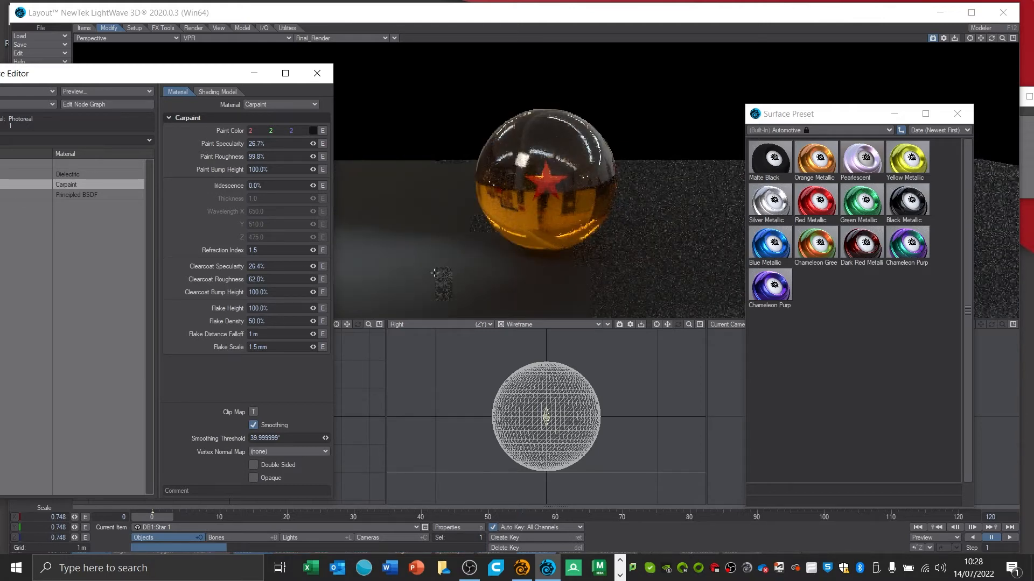
drag(853, 111, 1009, 287)
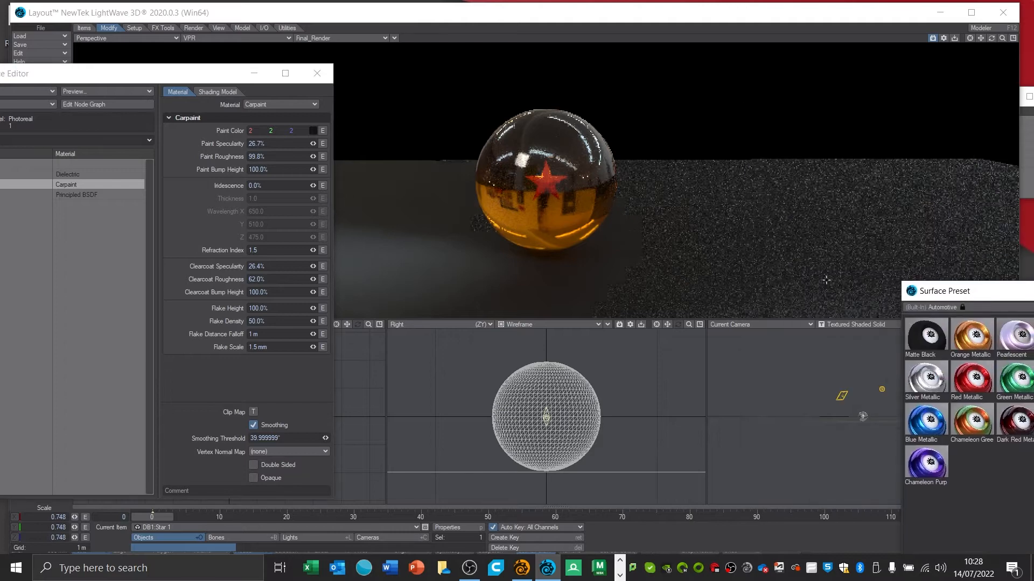
Set the Ground's paint roughness to 60.4%, clearcoat specularity to 19.1% and clearcoat roughness to 72.9%, closing the surface editor
drag(183, 75, 278, 139)
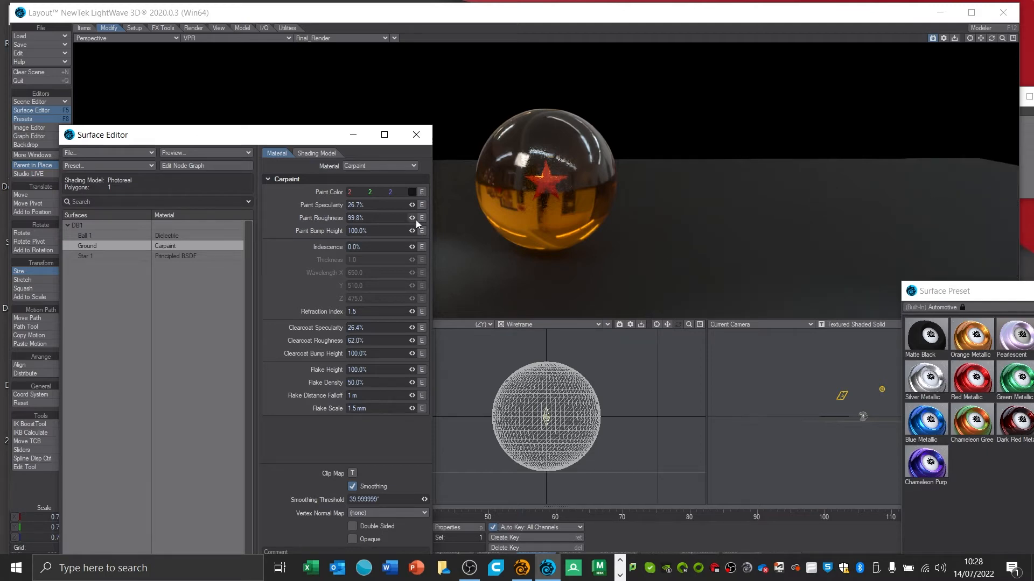
mouse_move(413, 218)
mouse_down()
mouse_move(423, 217)
mouse_move(395, 218)
mouse_up()
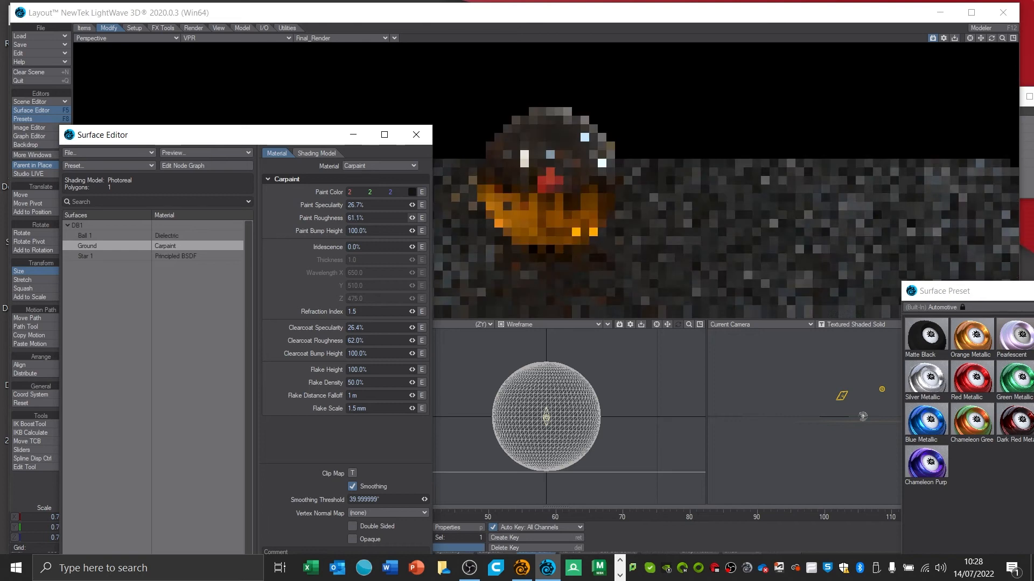
mouse_move(412, 340)
mouse_down()
mouse_move(421, 341)
mouse_move(408, 328)
mouse_up()
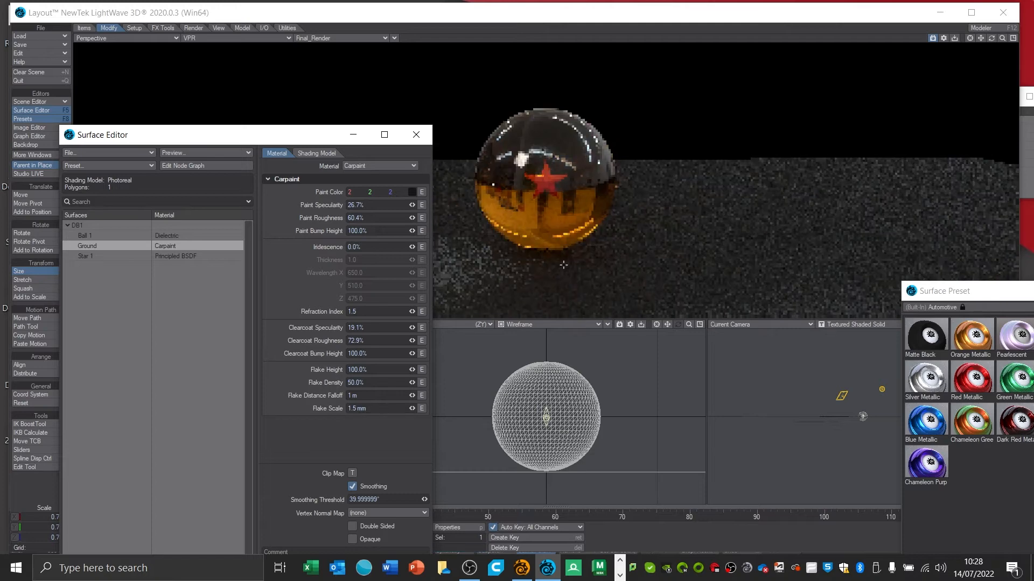
click(418, 138)
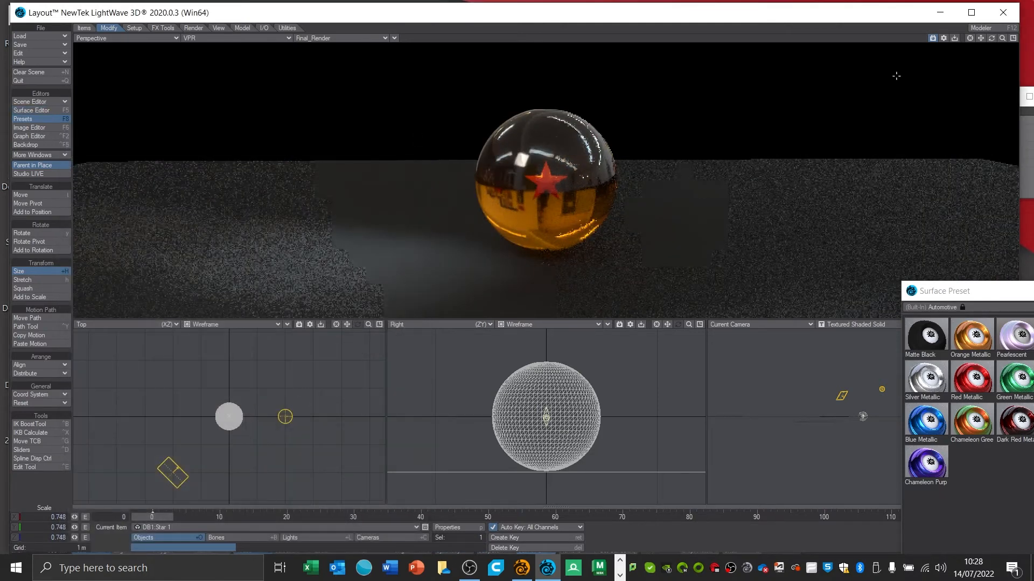
Switch the perspective viewport from VPR to Textured Shaded Solid and orbit to an angled view of the ball
click(253, 38)
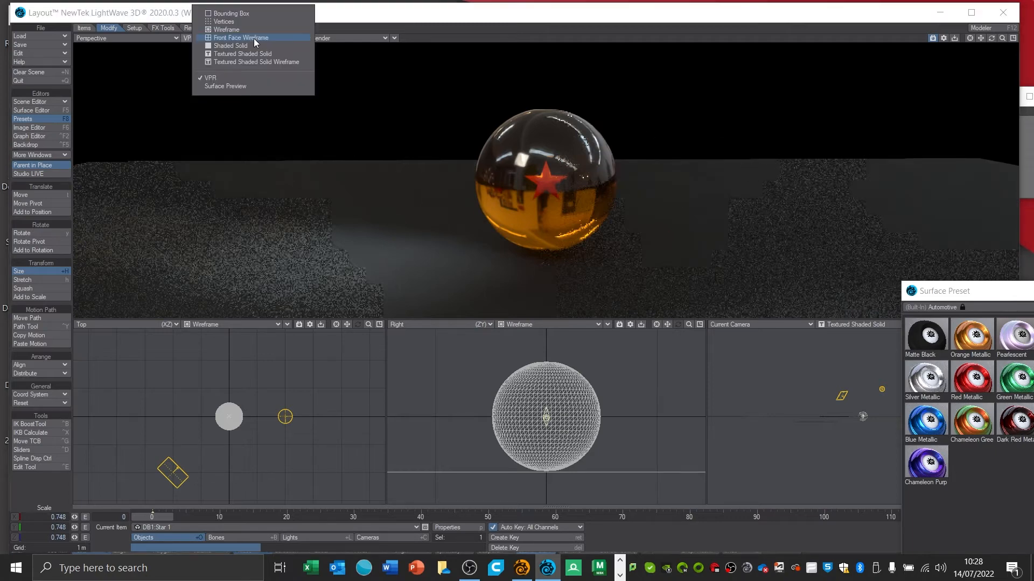
click(250, 54)
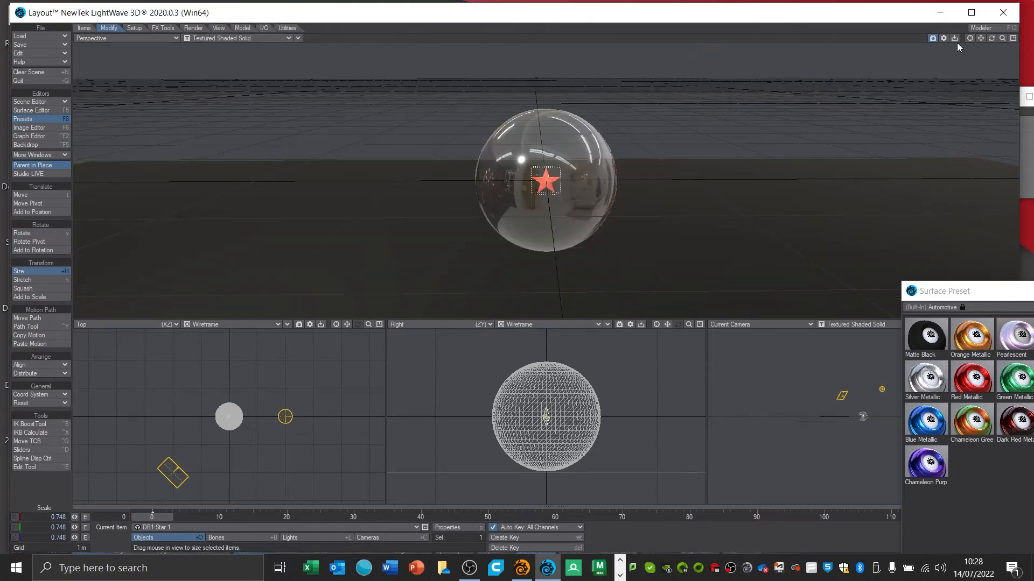
alt+drag(597, 237, 575, 244)
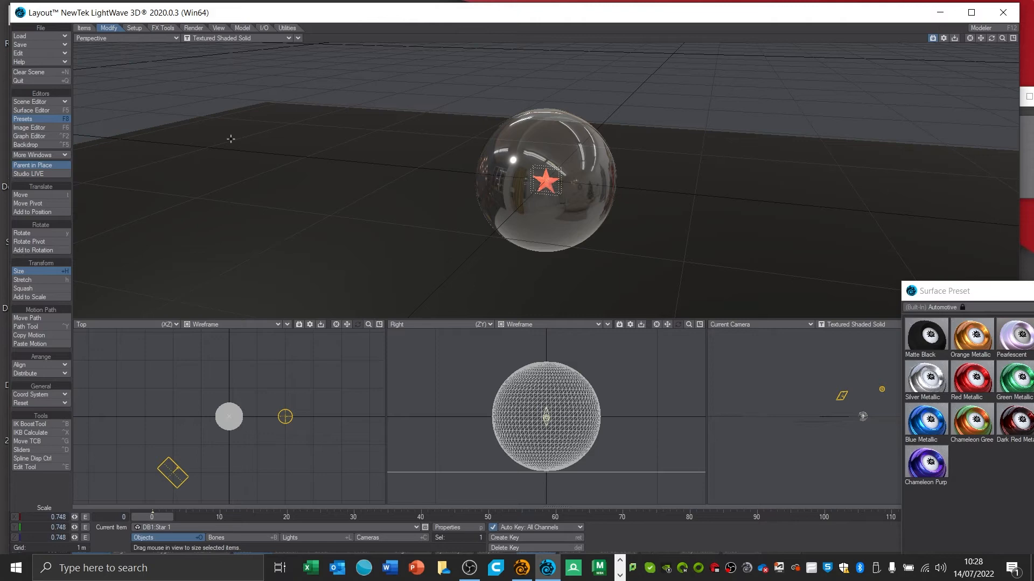
Parent DB1:Star 1 to DB1:Ball 1 in the scene editor and select the ball
click(38, 101)
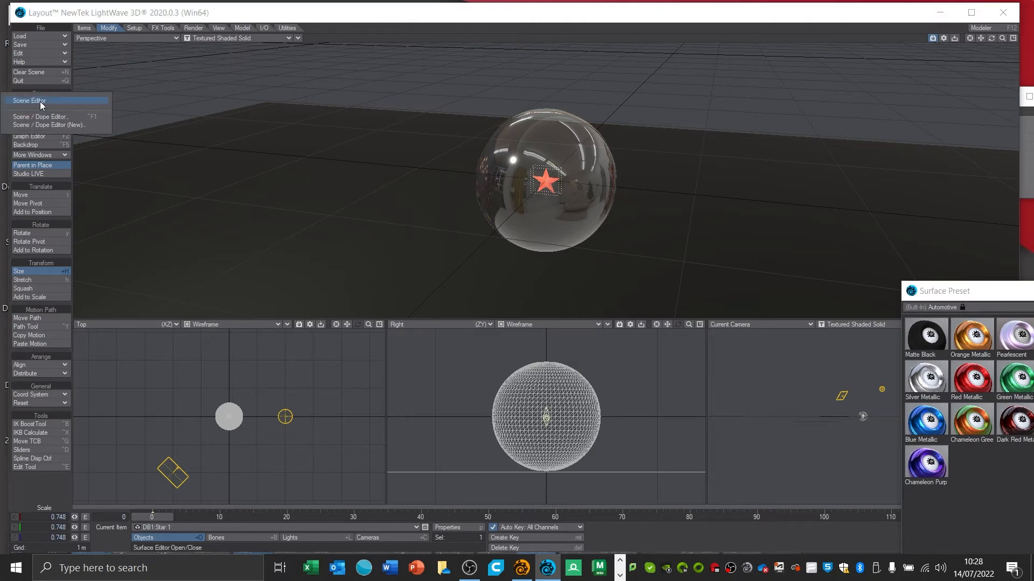
click(36, 117)
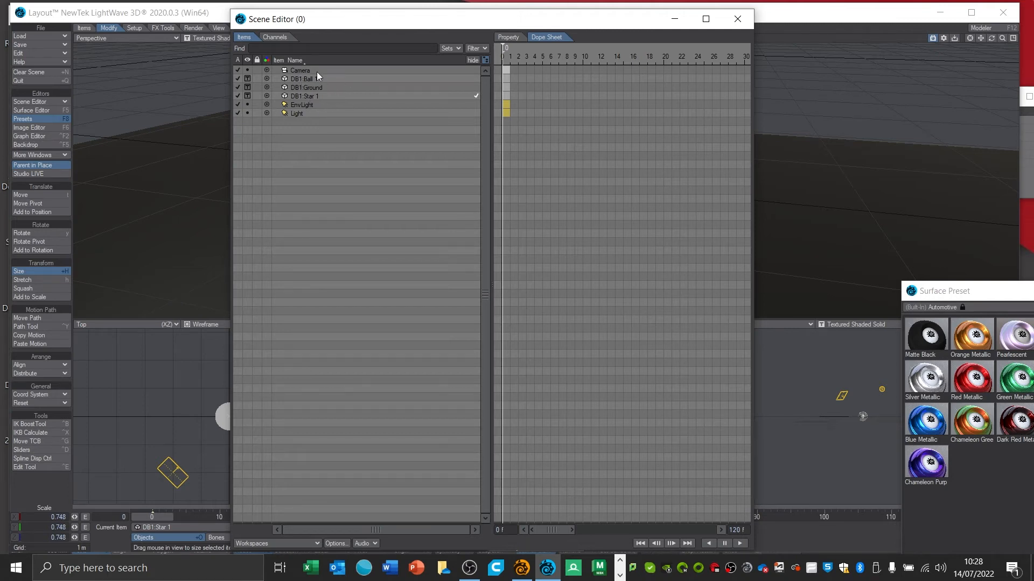
click(331, 80)
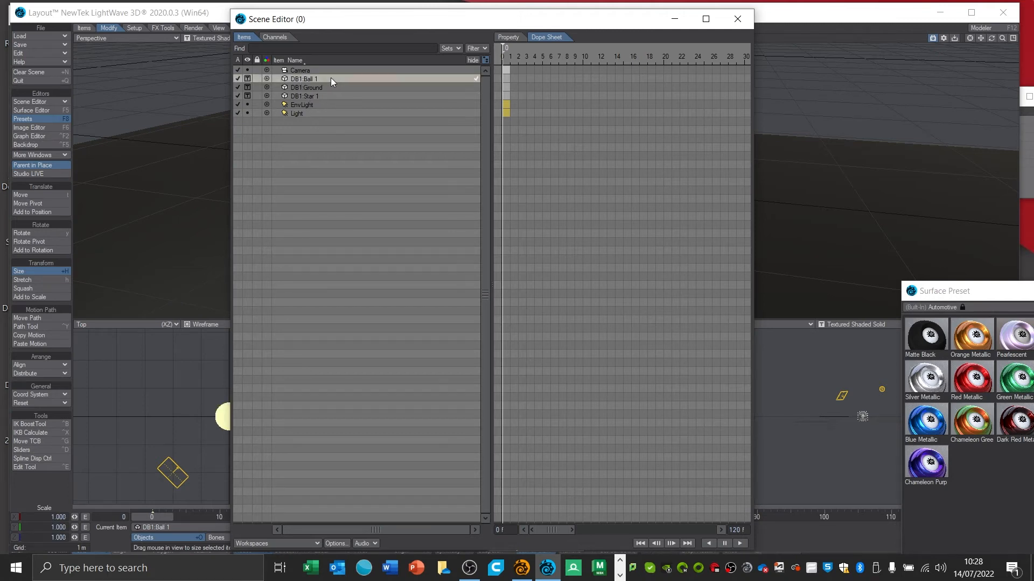
click(335, 88)
click(331, 96)
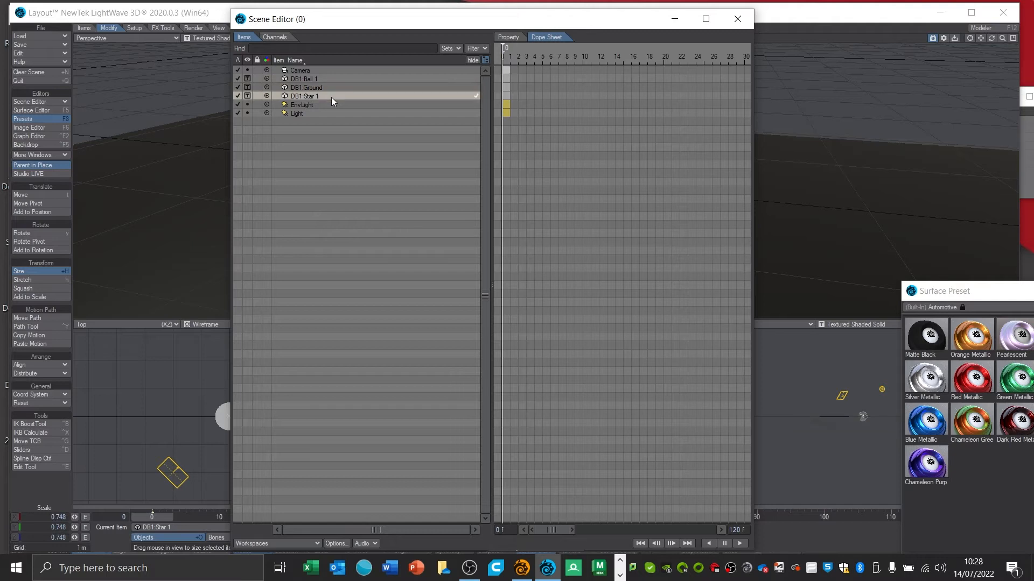
click(315, 105)
click(309, 112)
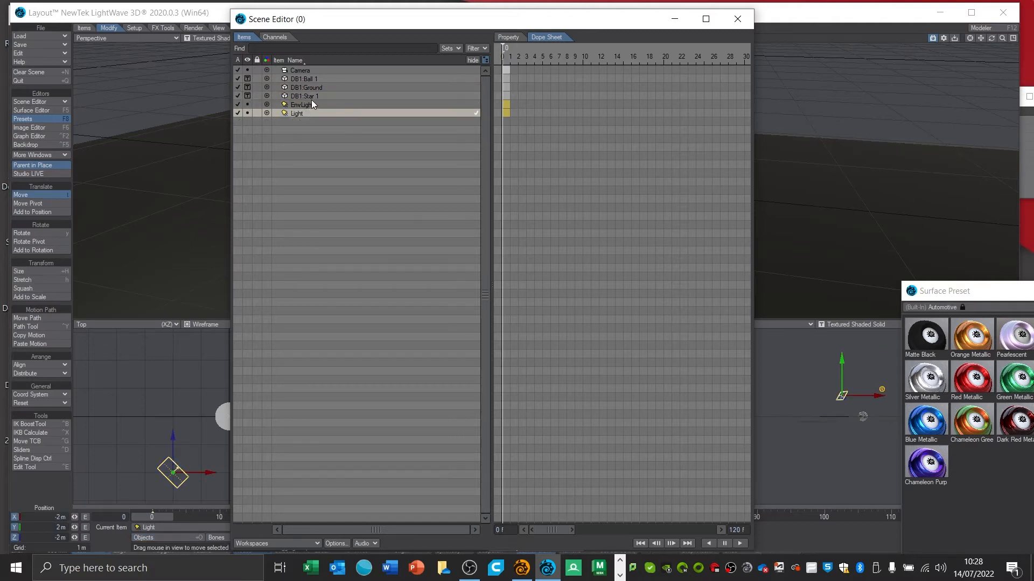
click(318, 95)
drag(306, 92, 310, 82)
click(310, 80)
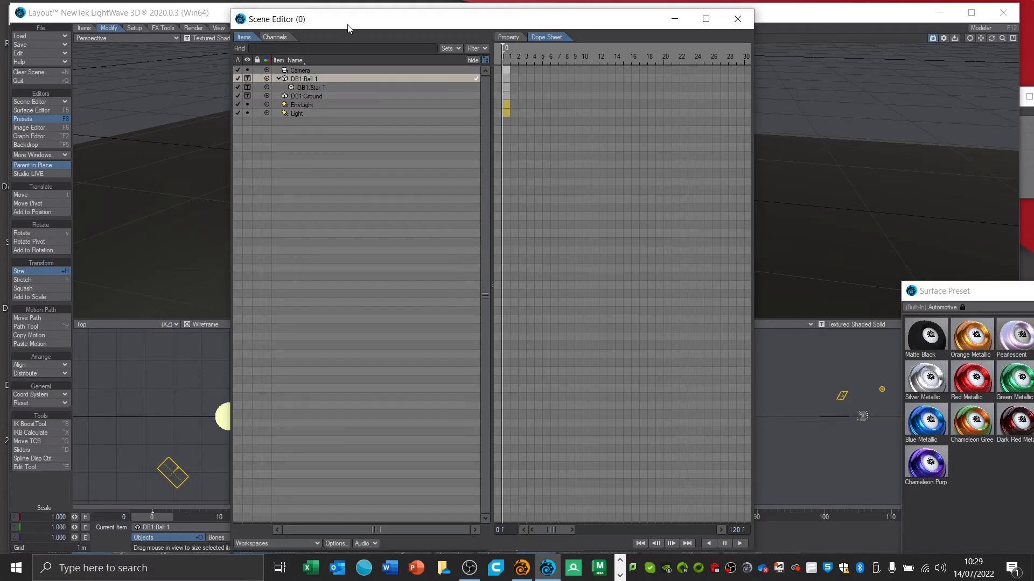
Clone the hierarchy of DB1:Ball 1 with its star, collapse the first ball's hierarchy and select the second ball
drag(351, 26, 326, 295)
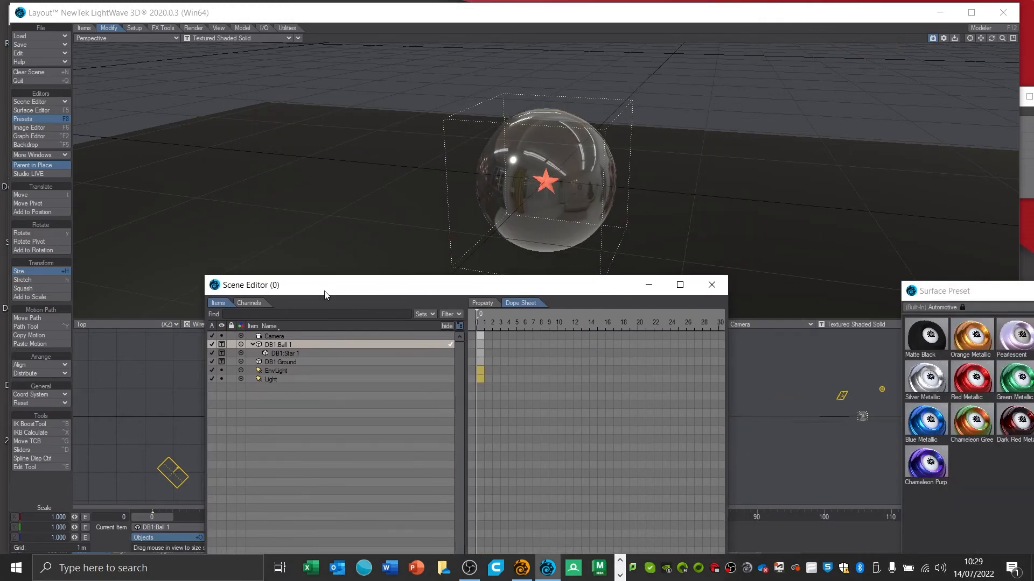
right_click(276, 345)
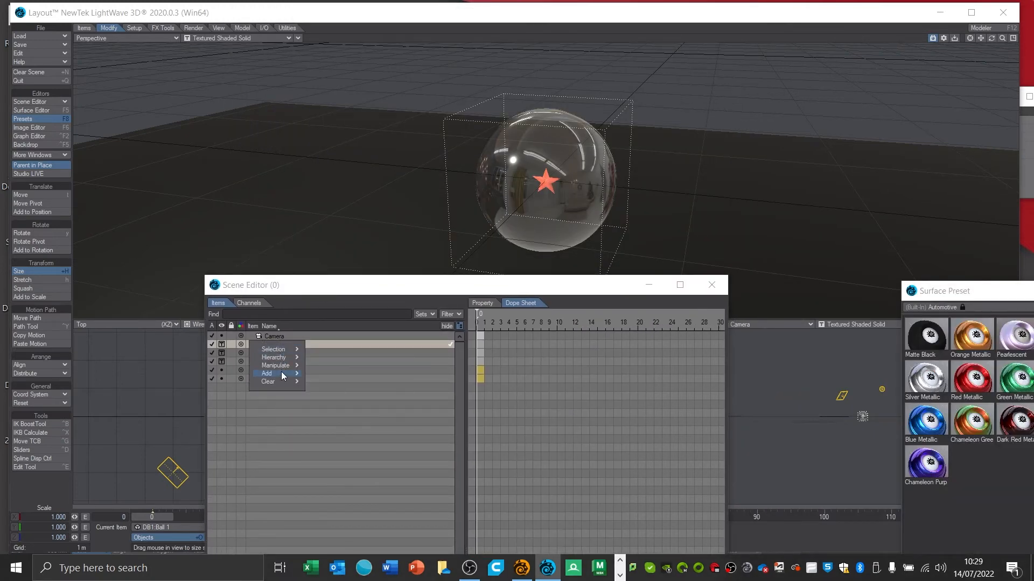
mouse_move(283, 375)
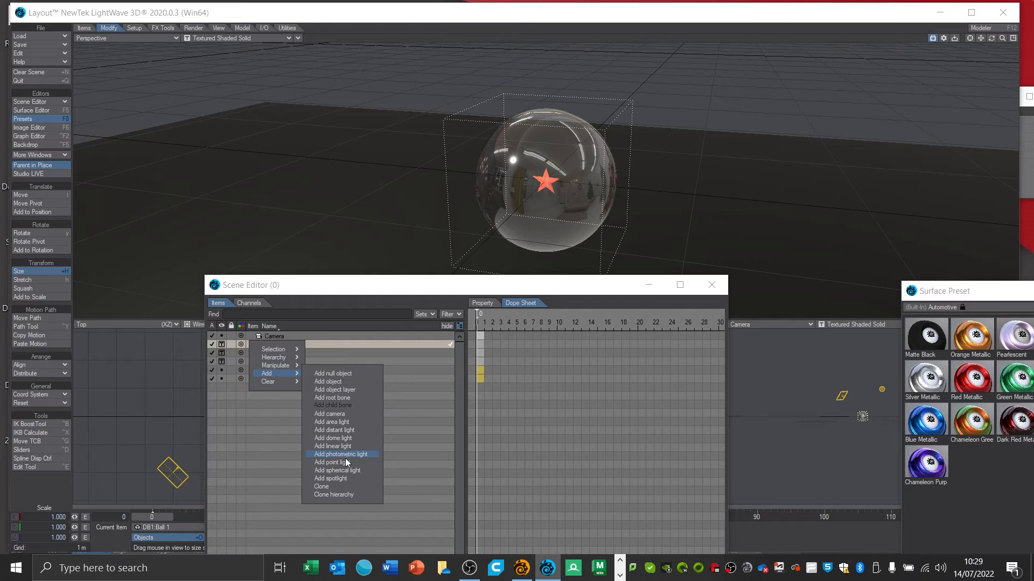
click(350, 496)
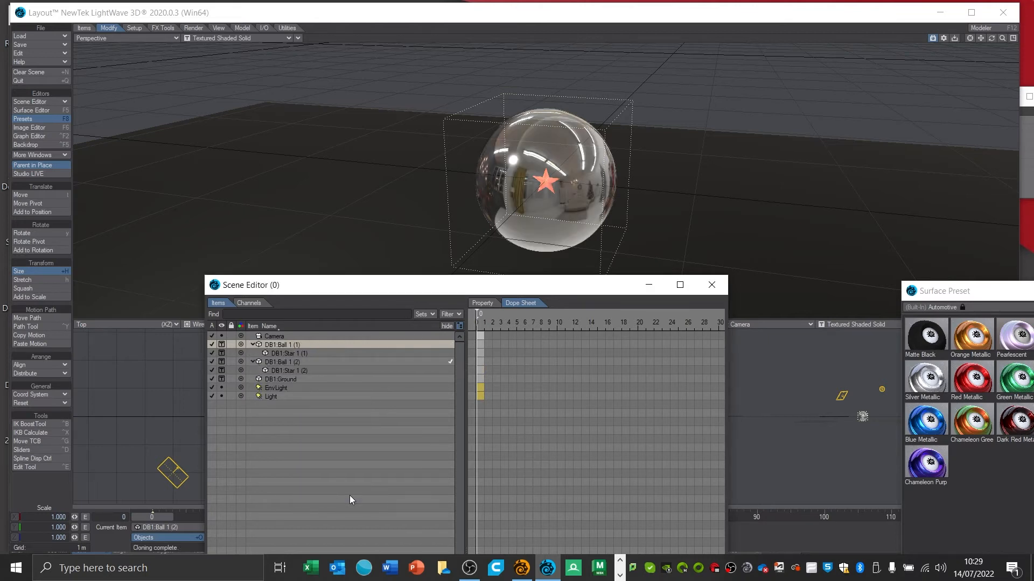
click(252, 345)
click(279, 355)
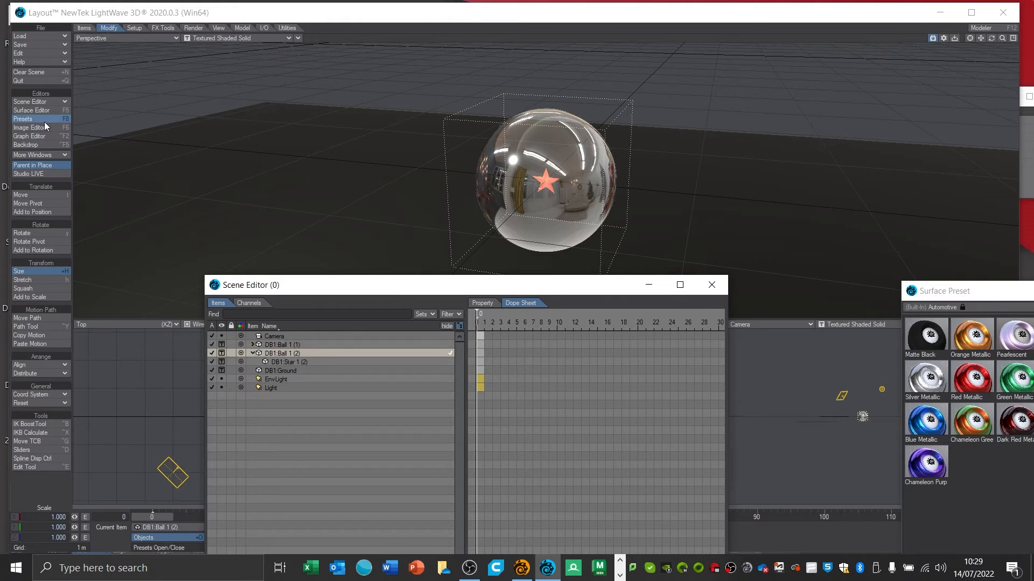
Move DB1:Ball 1 (2) beside and slightly behind the first ball, to about X 1.006 m and Z 422 mm
click(47, 195)
drag(584, 184, 746, 198)
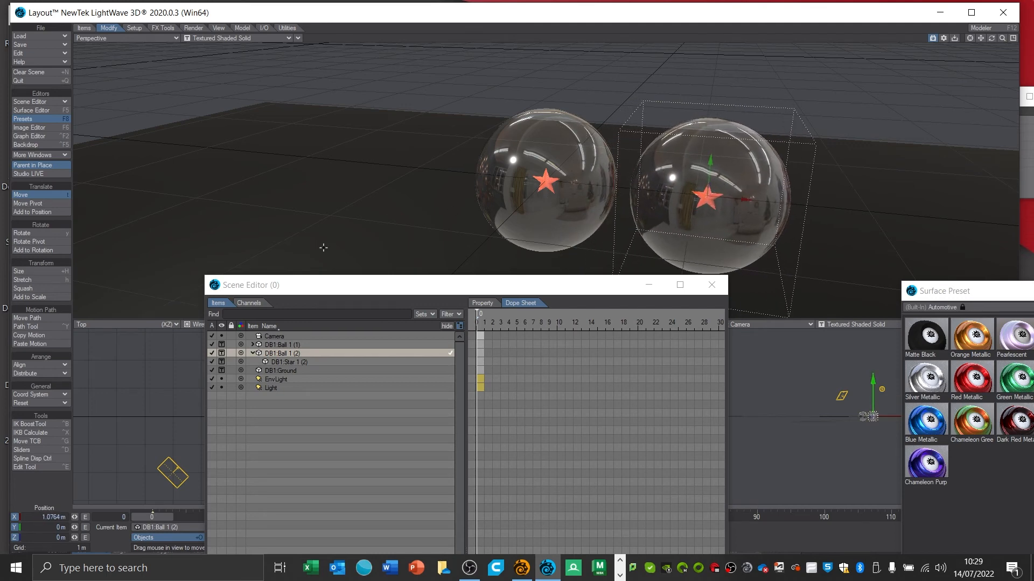
drag(345, 286, 651, 320)
drag(256, 384, 256, 373)
drag(740, 186, 722, 154)
drag(660, 318, 524, 290)
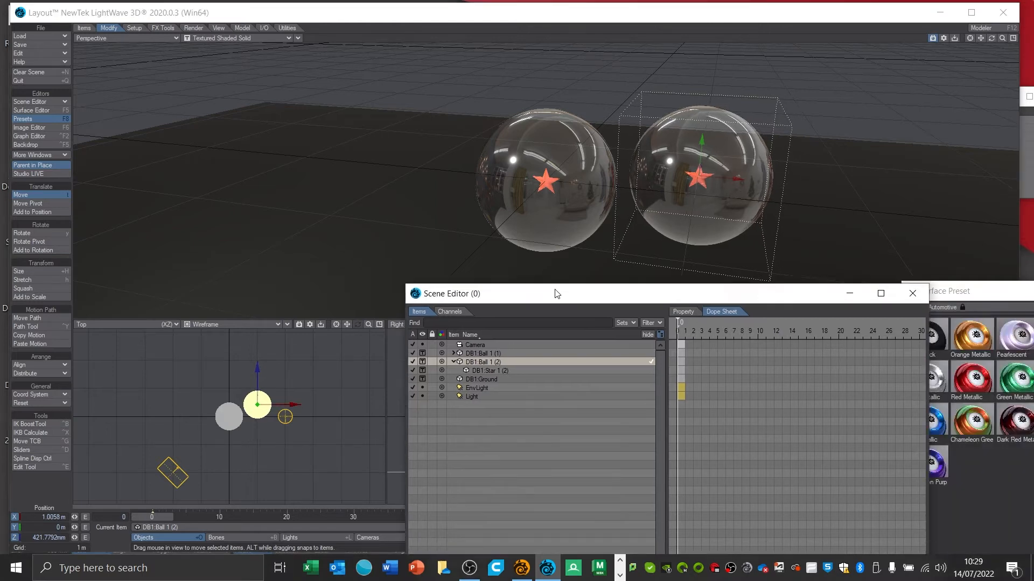
Clone DB1:Star 1 (2) once inside the second ball
click(458, 369)
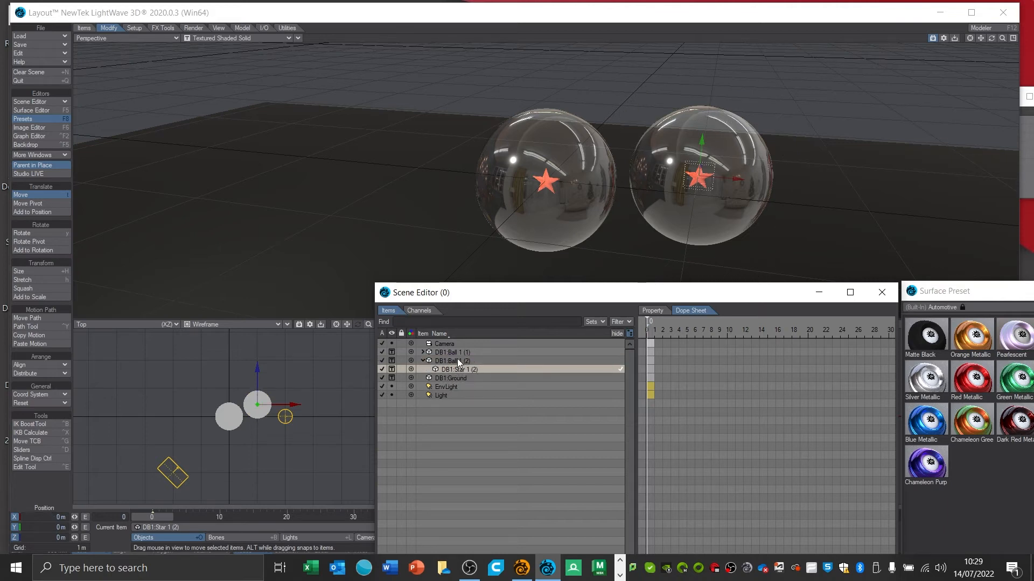
right_click(465, 368)
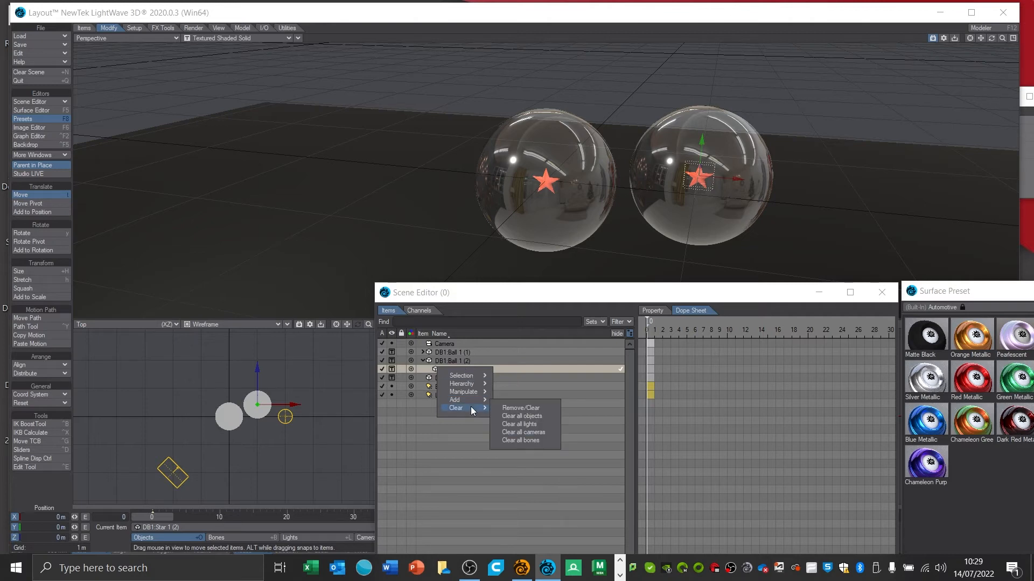
mouse_move(455, 400)
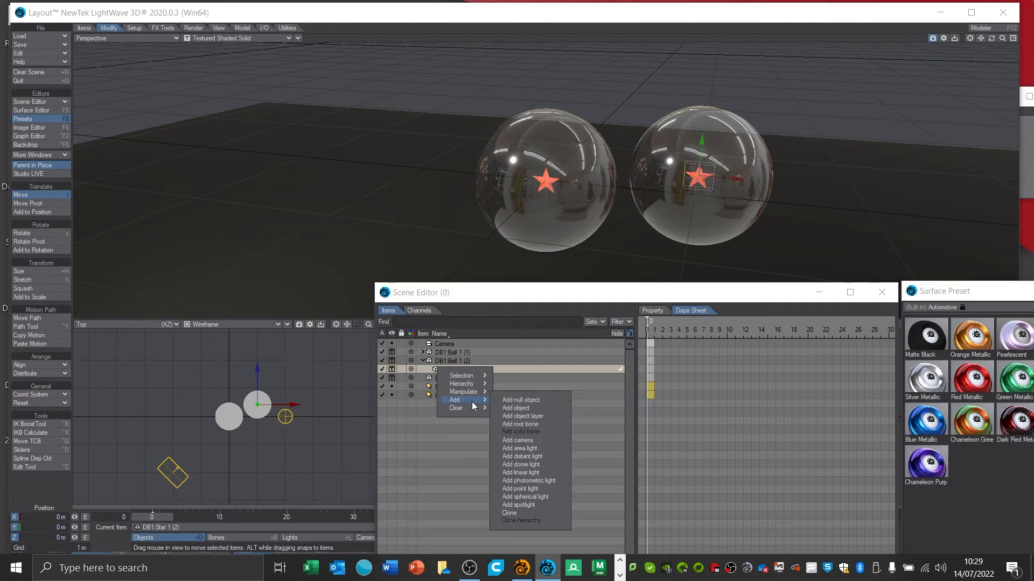
click(519, 515)
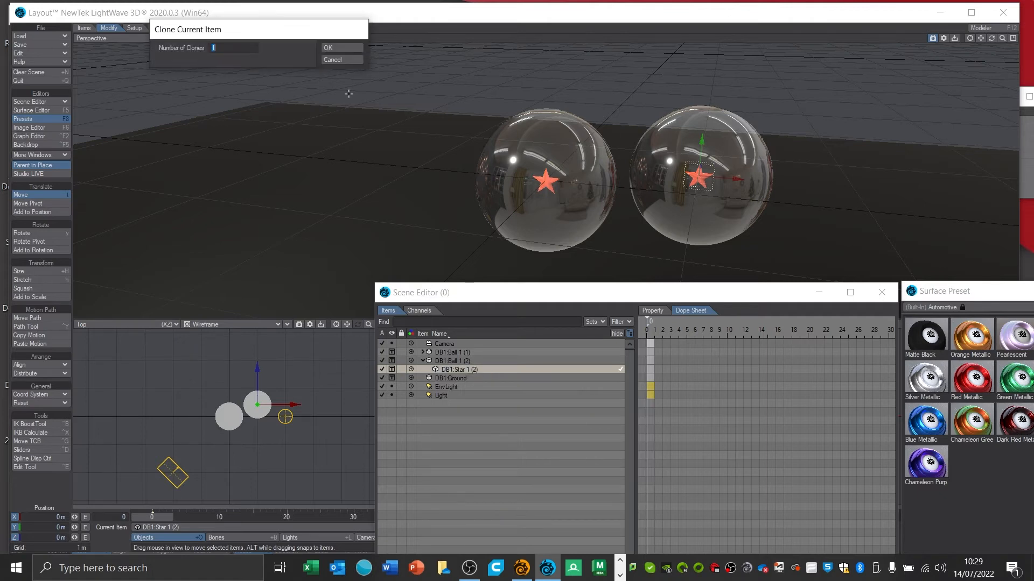
click(340, 47)
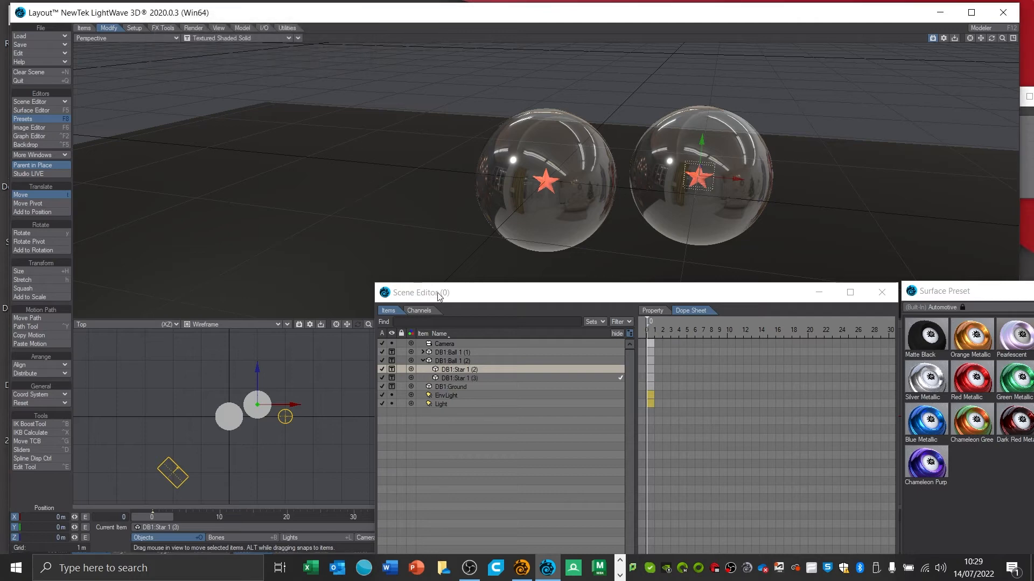
Move the cloned star sideways inside the second ball, to about X 223 mm
drag(438, 296, 682, 364)
drag(368, 325, 405, 325)
drag(351, 379, 373, 377)
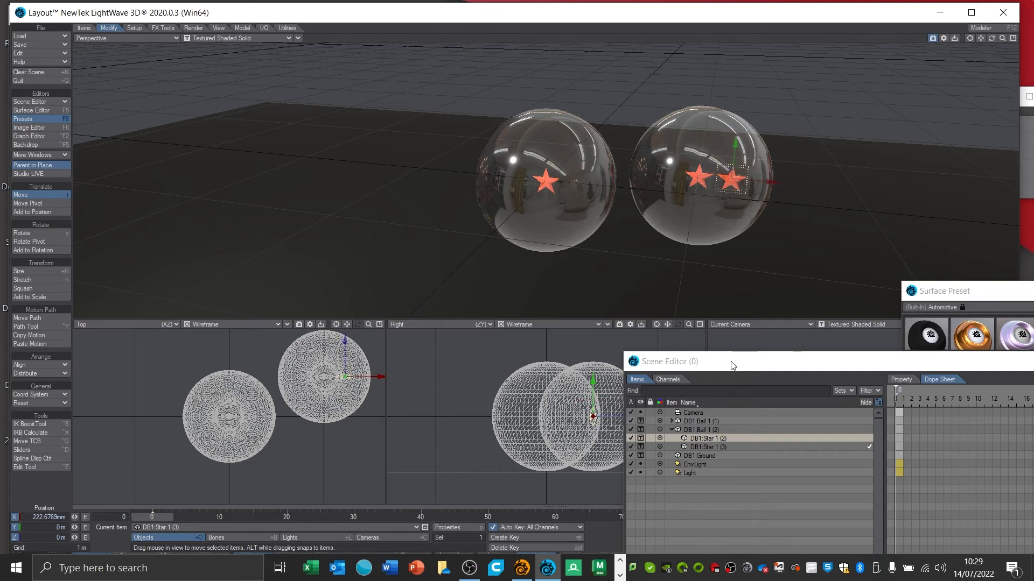
Select both stars of the second ball and shift them together to centre them, with DB1:Star 1 (3) at about X 131 mm
drag(703, 361, 503, 265)
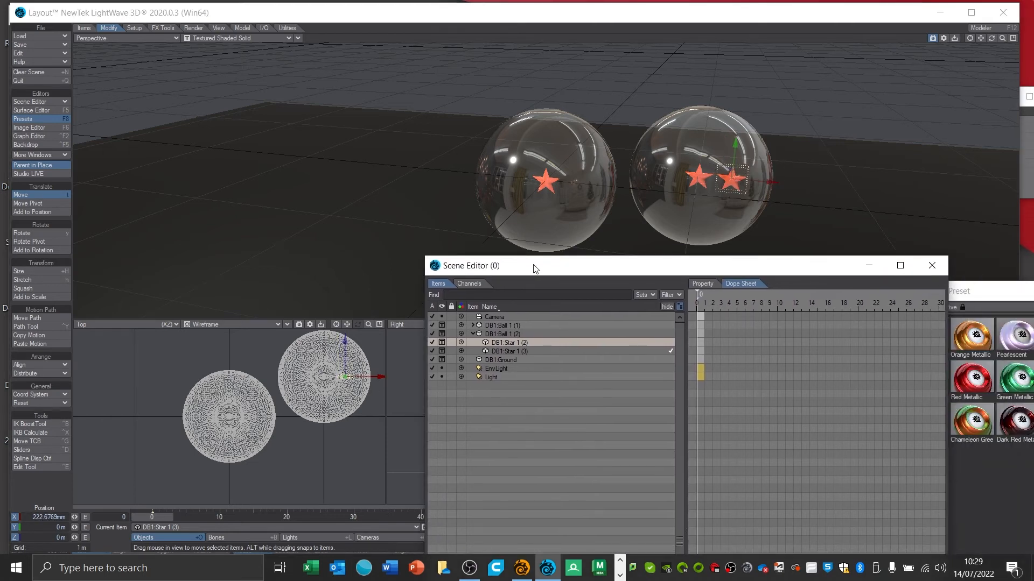
ctrl+click(512, 351)
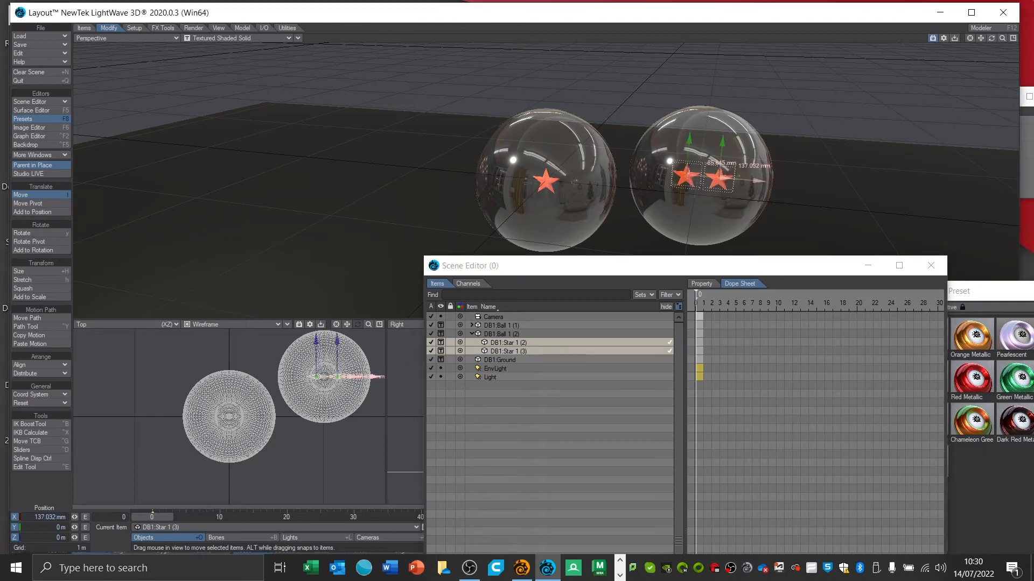
drag(386, 378, 382, 379)
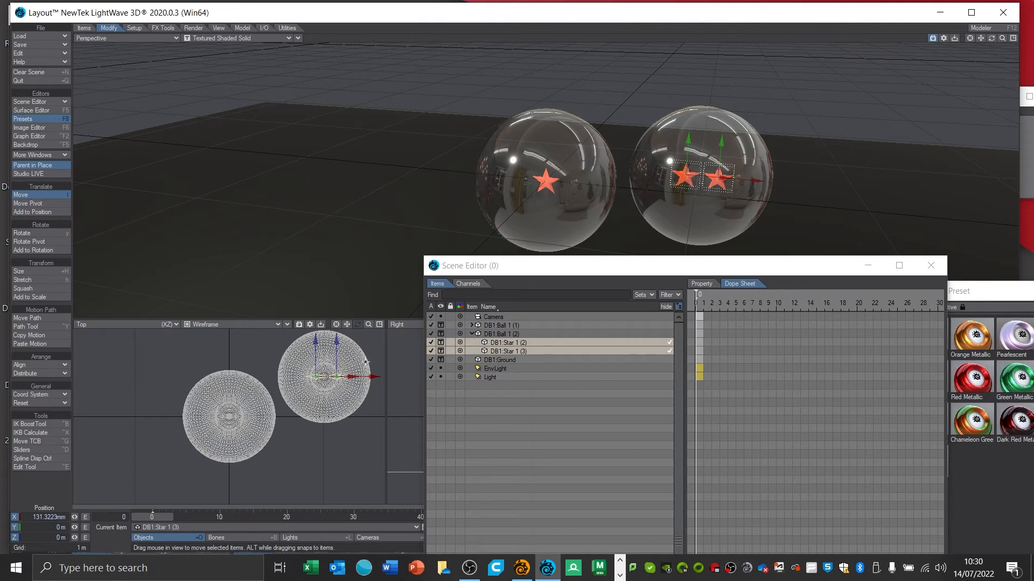
Rotate both stars of the second ball to a heading of about -13.4° and a pitch of about -7.6°
key(y)
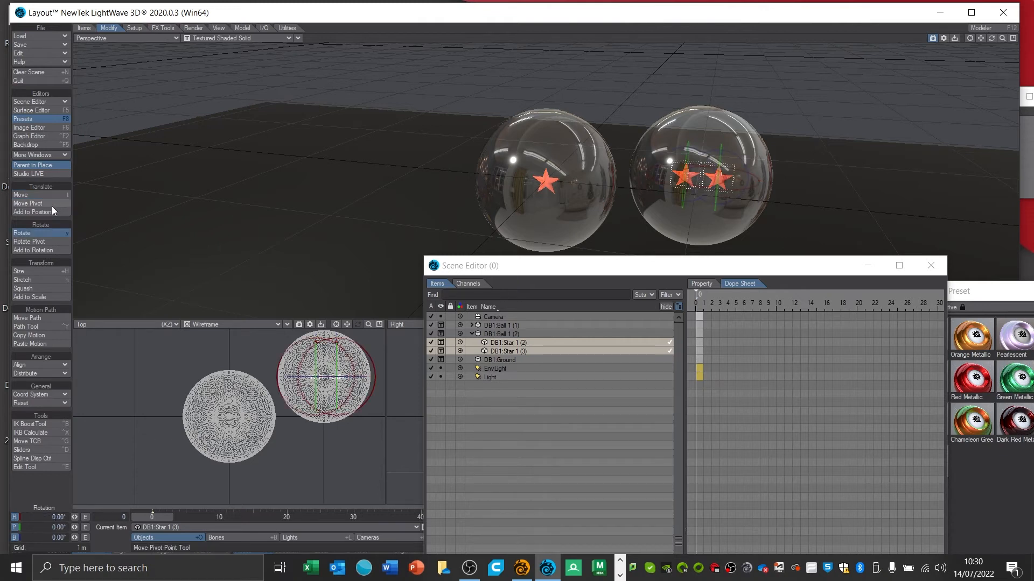
drag(337, 376, 361, 359)
click(639, 434)
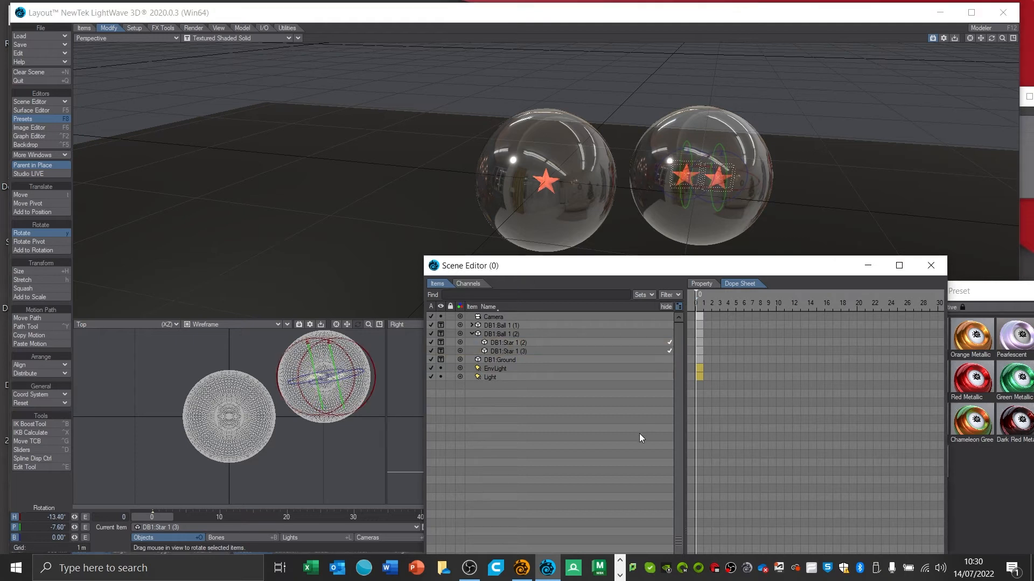
Collapse the hierarchy of DB1:Ball 1 (2) in the scene editor and select that ball
click(472, 335)
click(490, 335)
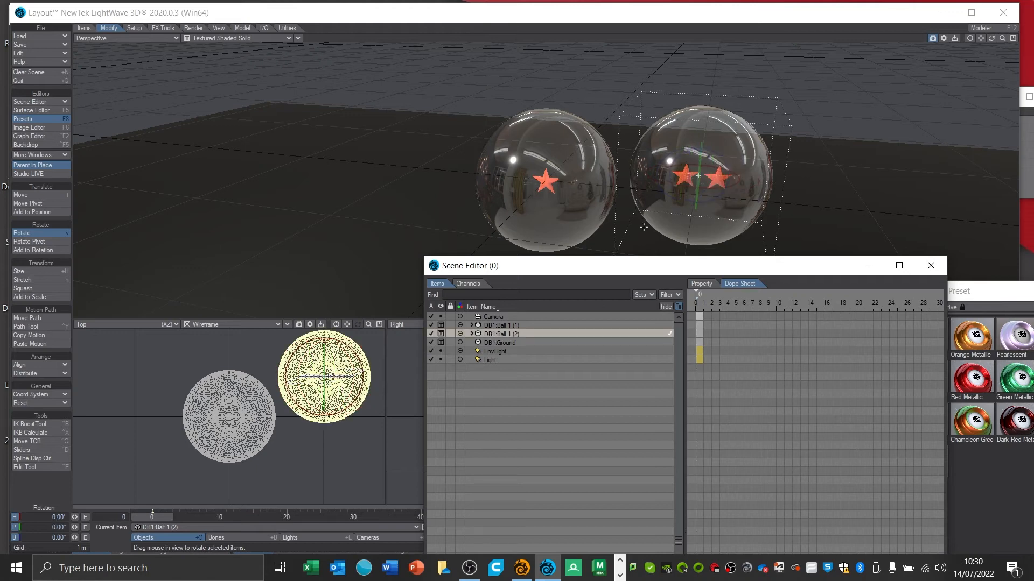
drag(615, 265, 557, 334)
drag(492, 345, 575, 257)
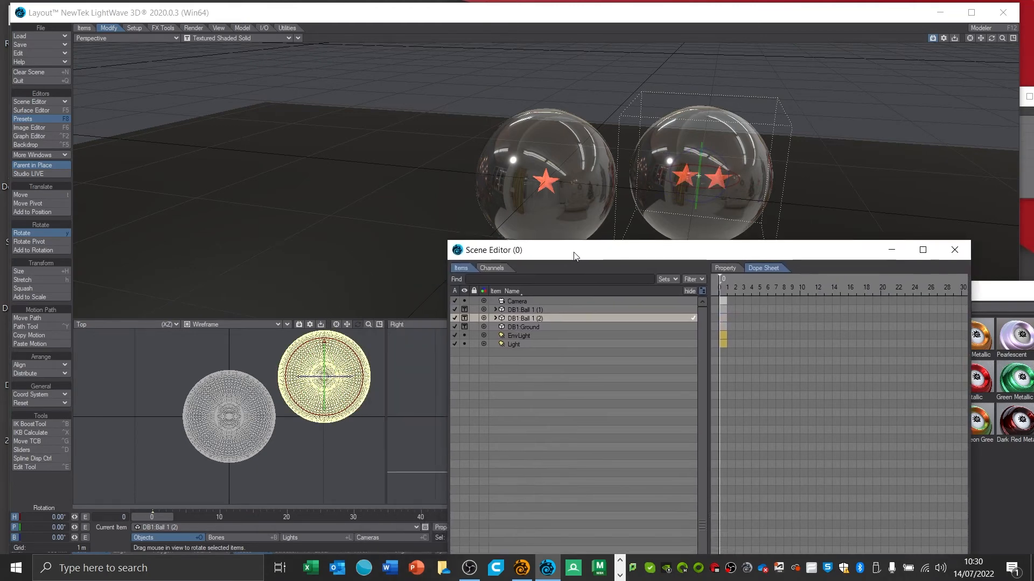
click(496, 318)
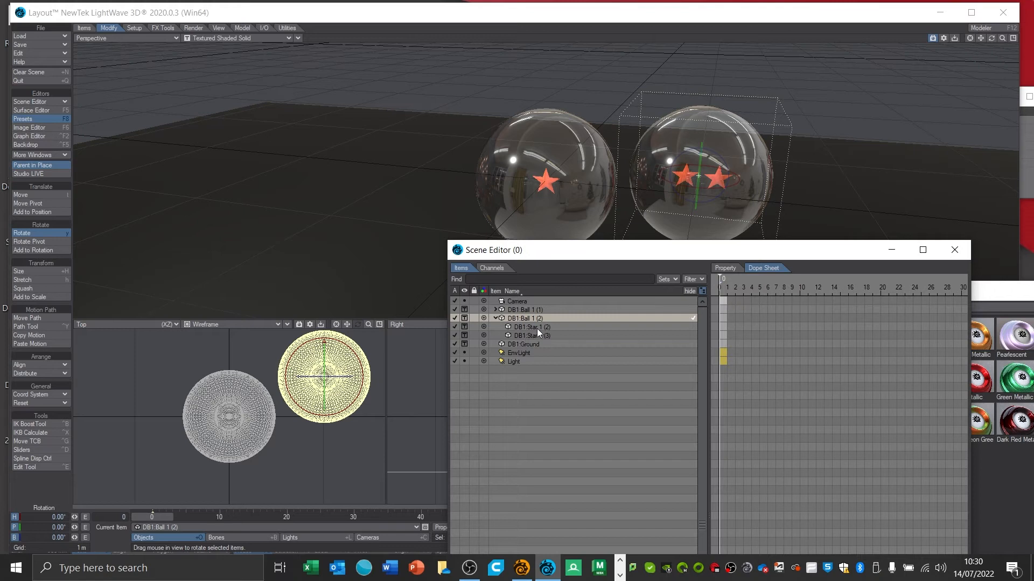
click(492, 318)
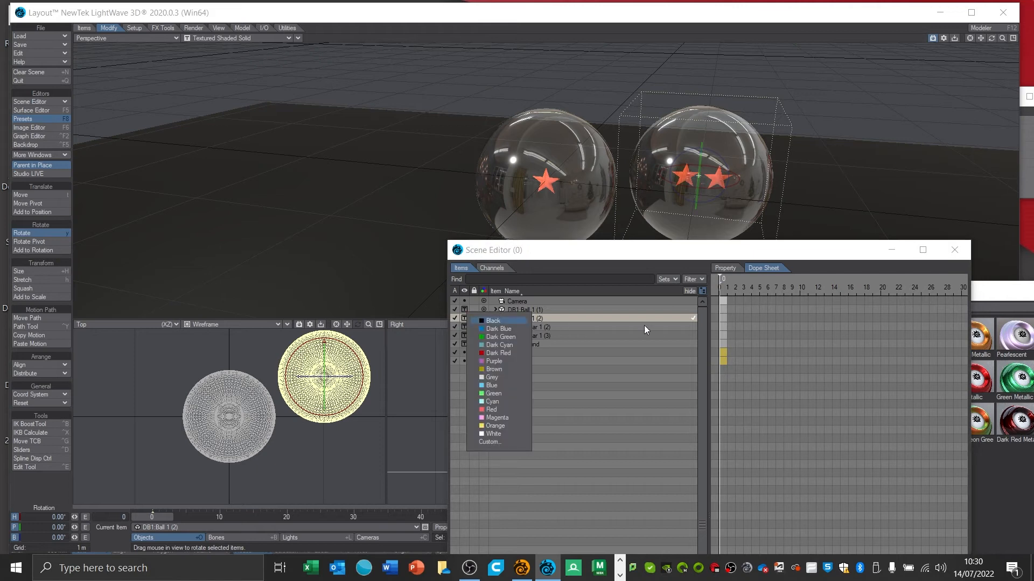
click(643, 324)
click(495, 319)
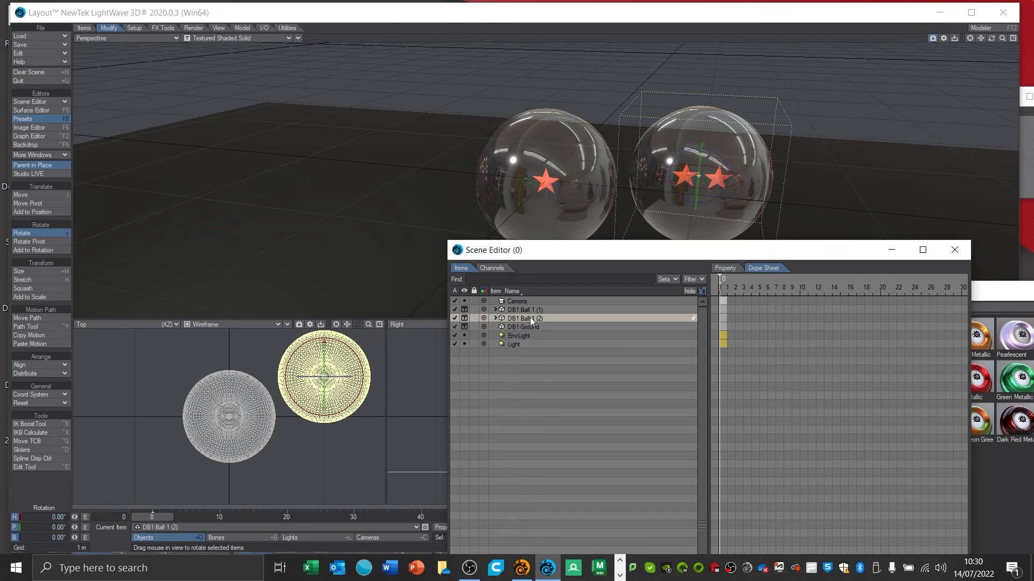
Clone the hierarchy of DB1:Ball 1 (2) and move the new ball to the opposite side of the one-star ball, at about X -937 mm
right_click(530, 318)
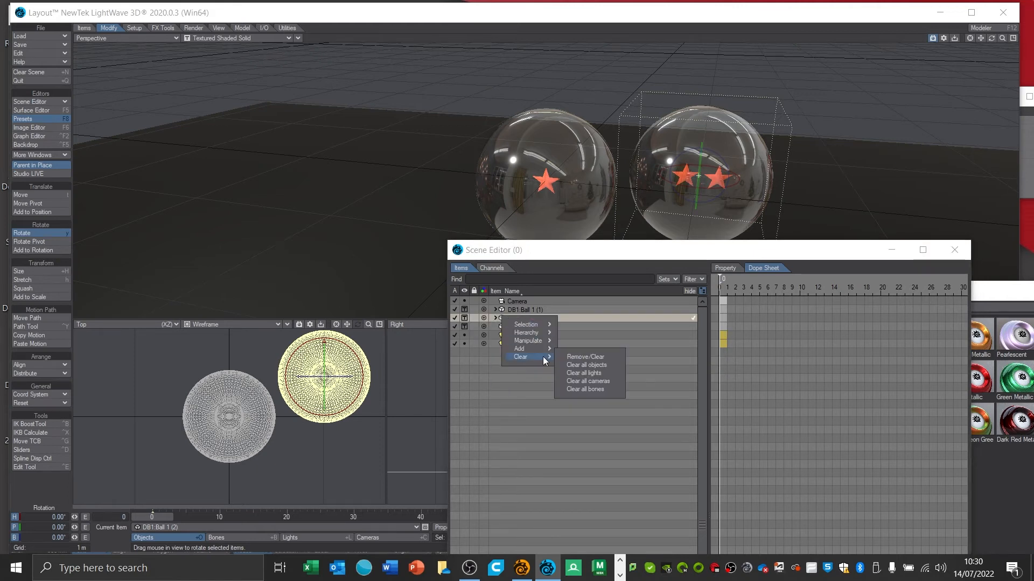
mouse_move(543, 349)
click(591, 471)
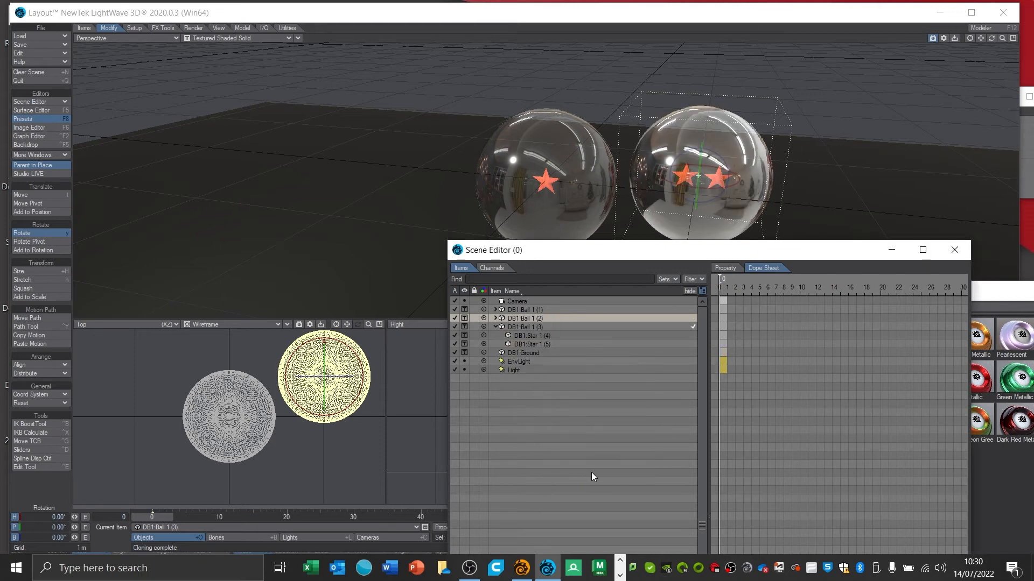
click(502, 326)
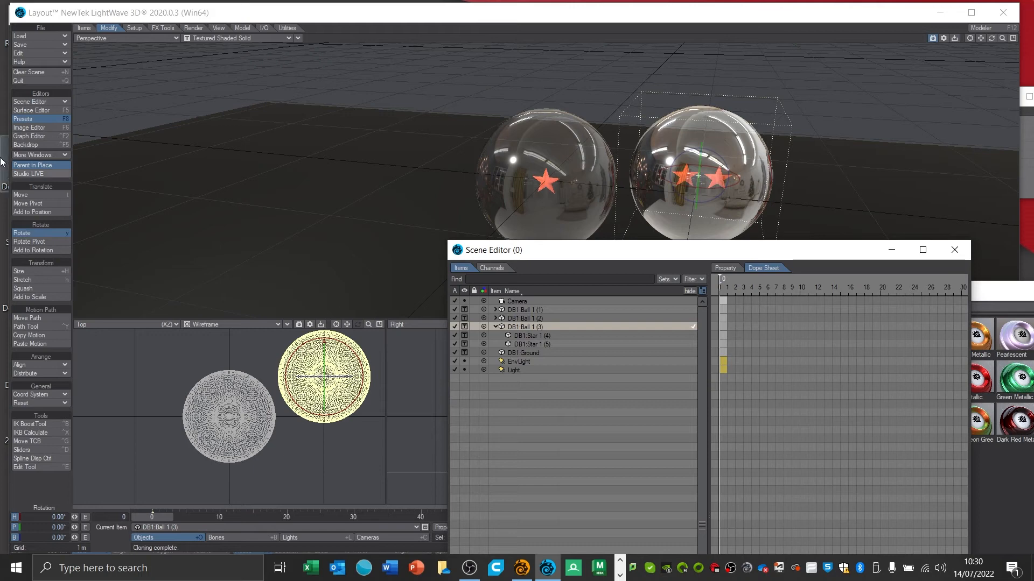
click(39, 195)
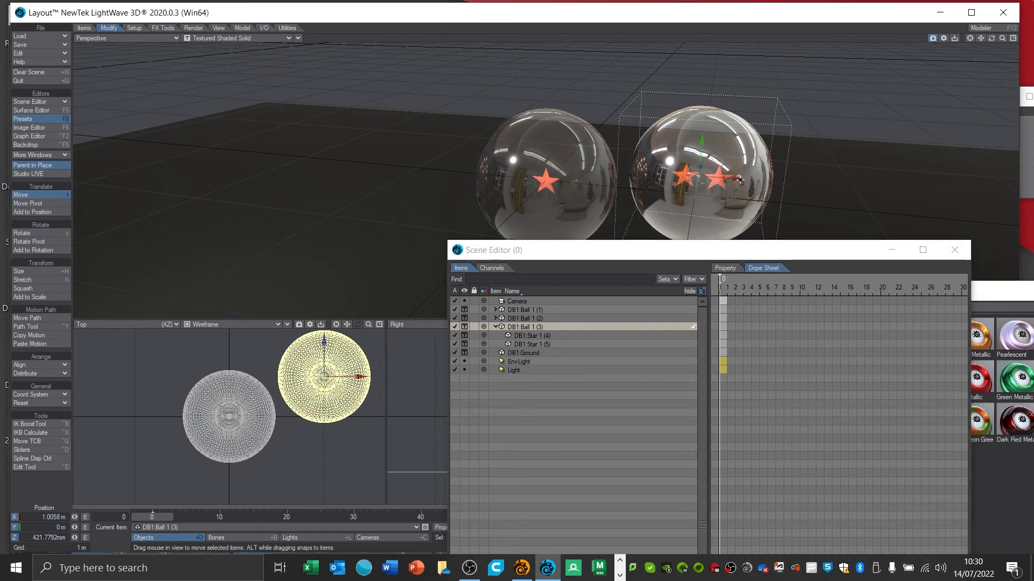
drag(699, 175, 451, 155)
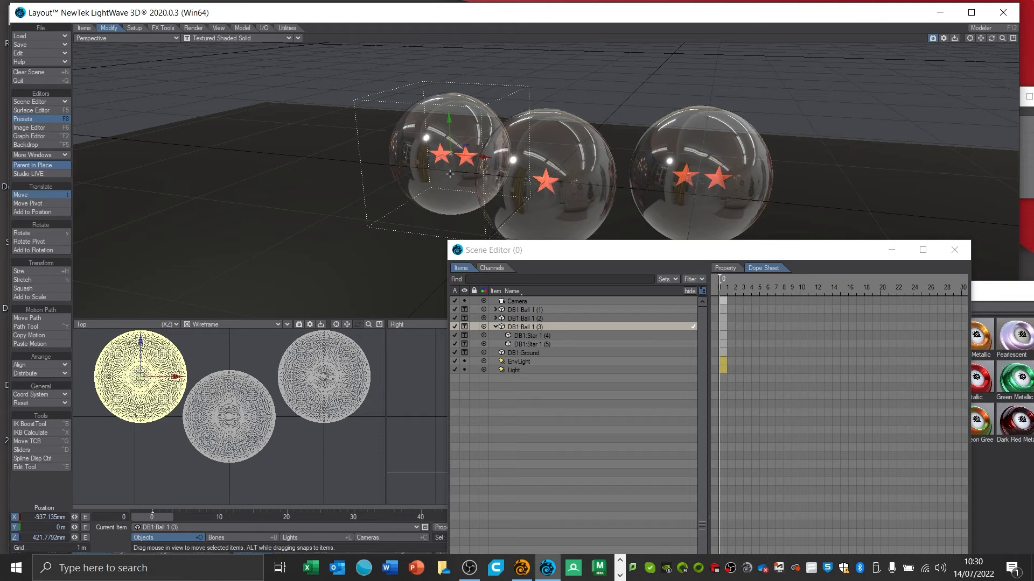
Clone DB1:Star 1 (5) once inside the third ball
click(548, 344)
right_click(547, 344)
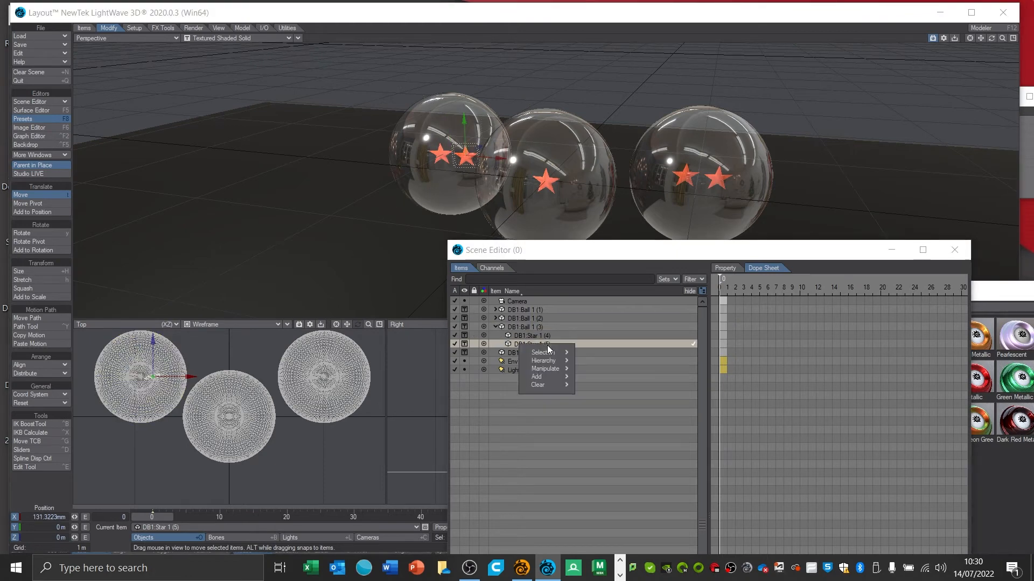
mouse_move(556, 381)
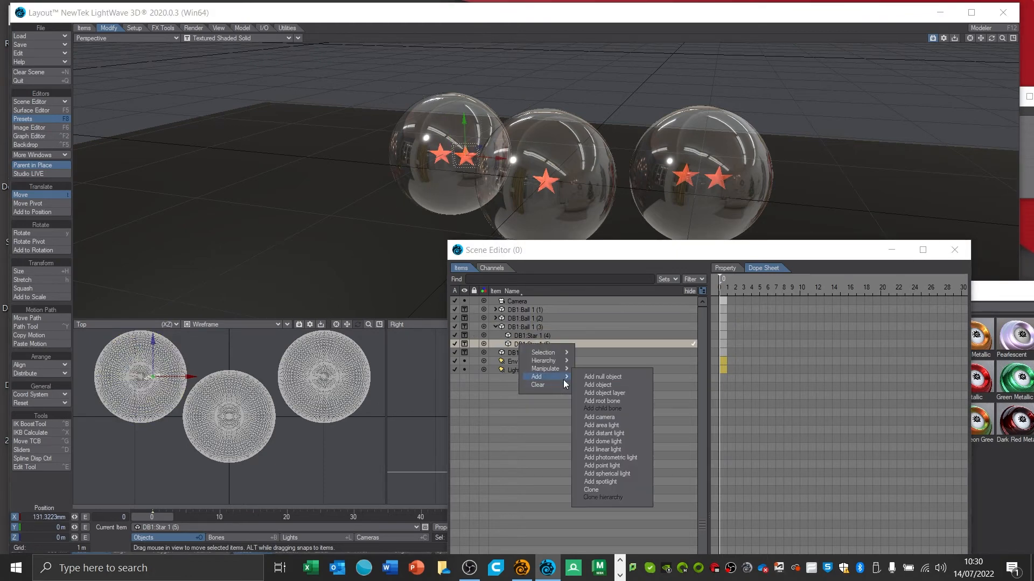
click(598, 490)
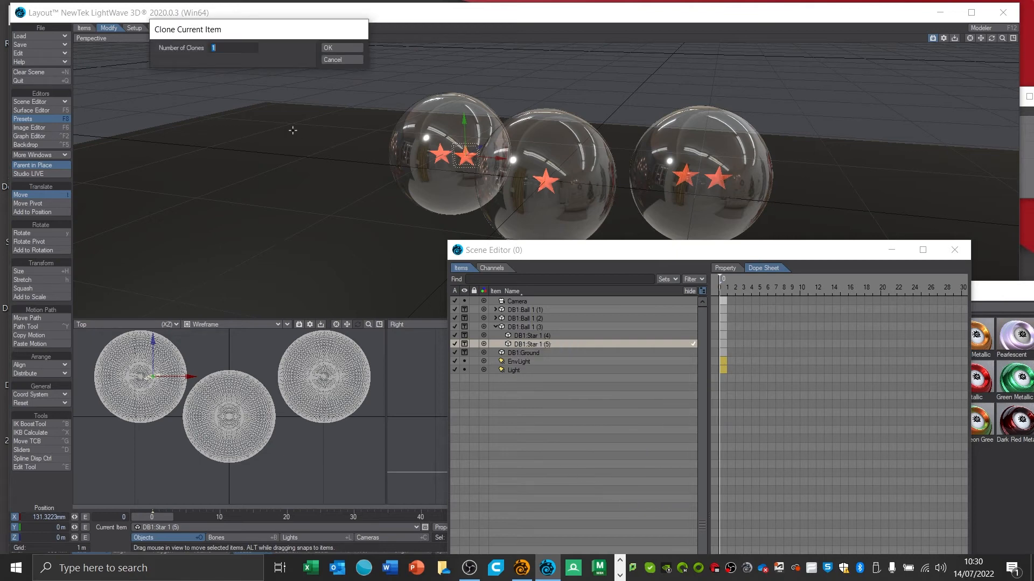
click(341, 47)
Parent DB1:Star 1 (5) to DB1:Star 1 (6) and move it above and between the other two stars, to about X -128 mm, Y 244 mm
drag(518, 250, 844, 255)
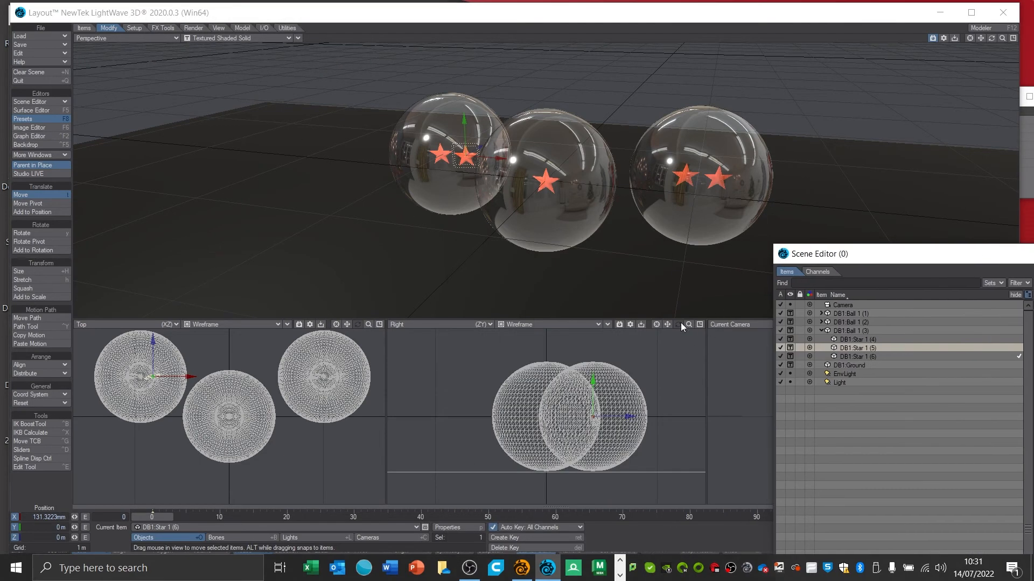
click(656, 324)
drag(689, 325, 700, 324)
scroll(448, 412, up, 3)
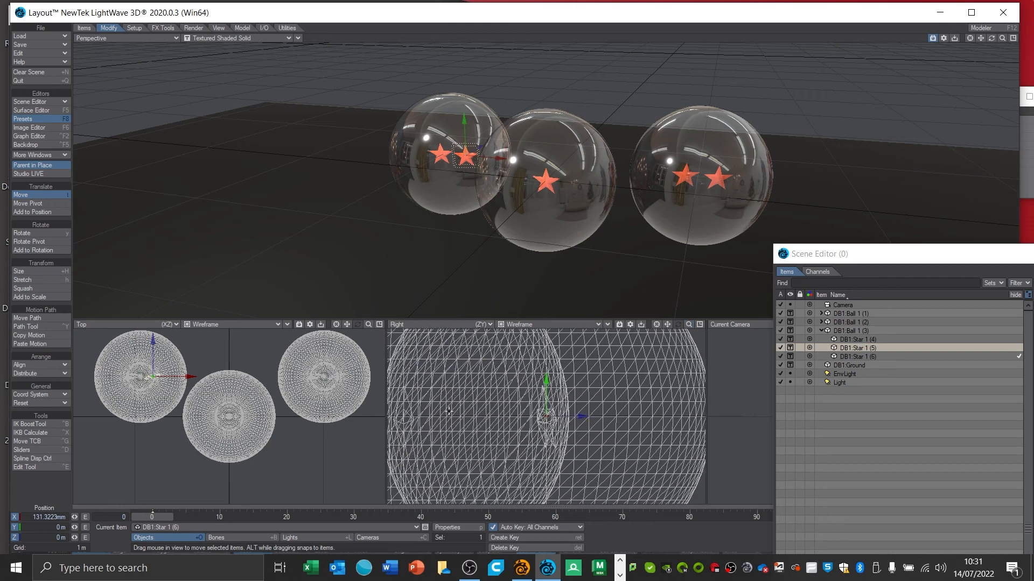
drag(858, 348, 862, 356)
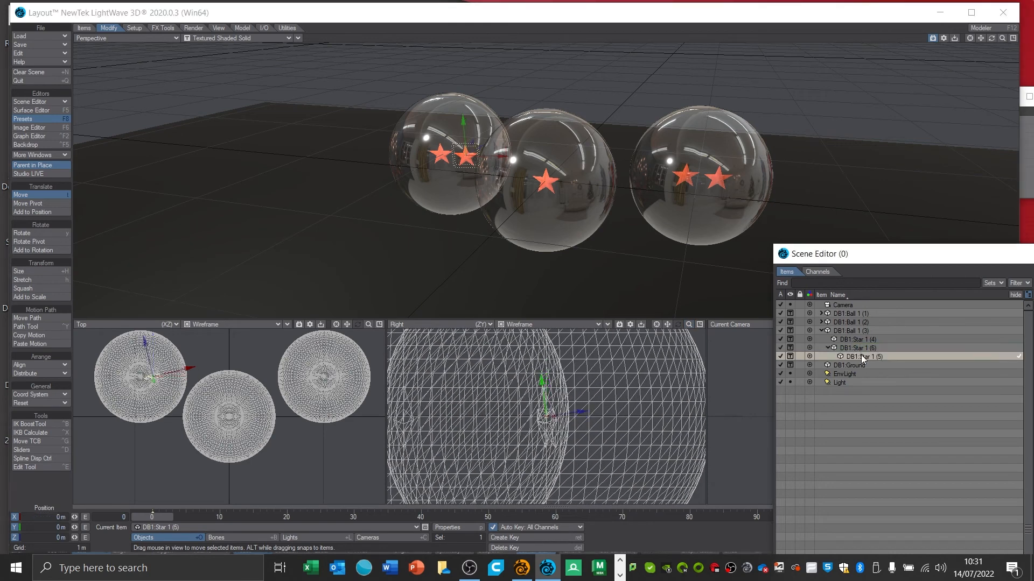
drag(549, 417, 569, 416)
drag(537, 385, 536, 346)
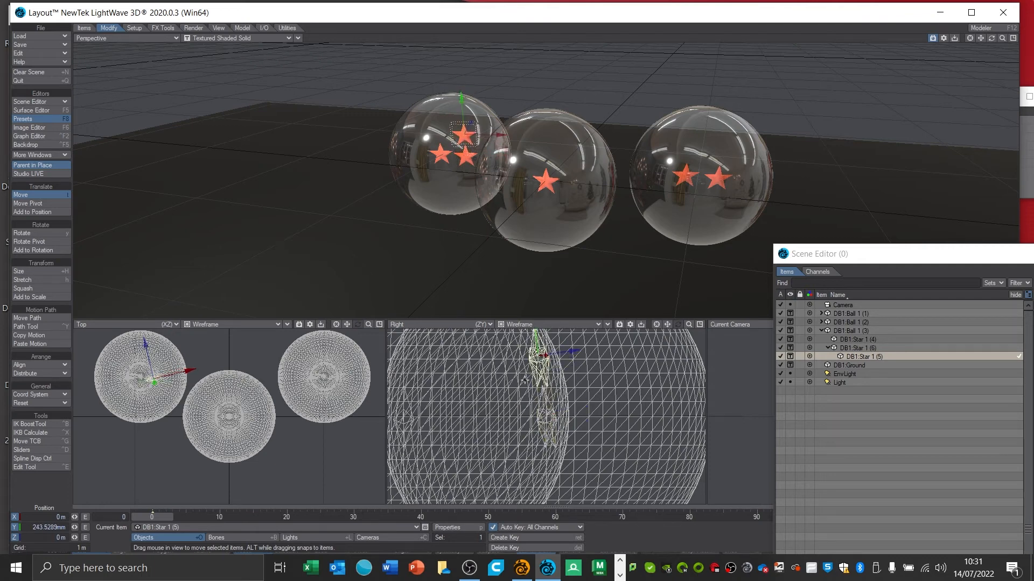
drag(201, 366, 191, 367)
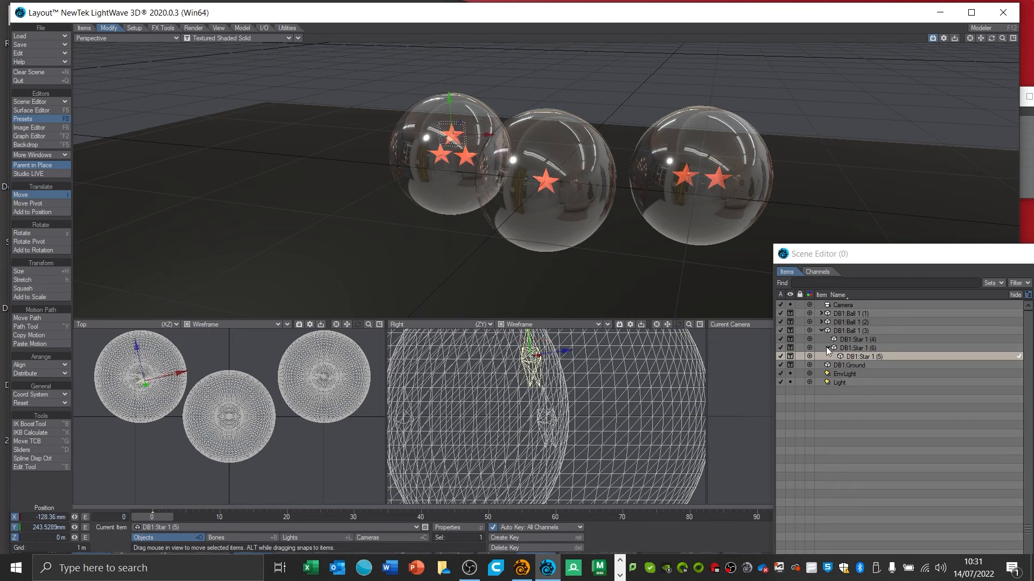
Reparent DB1:Star 1 (5) from DB1:Star 1 (6) directly to DB1:Ball 1 (3)
drag(828, 350, 828, 349)
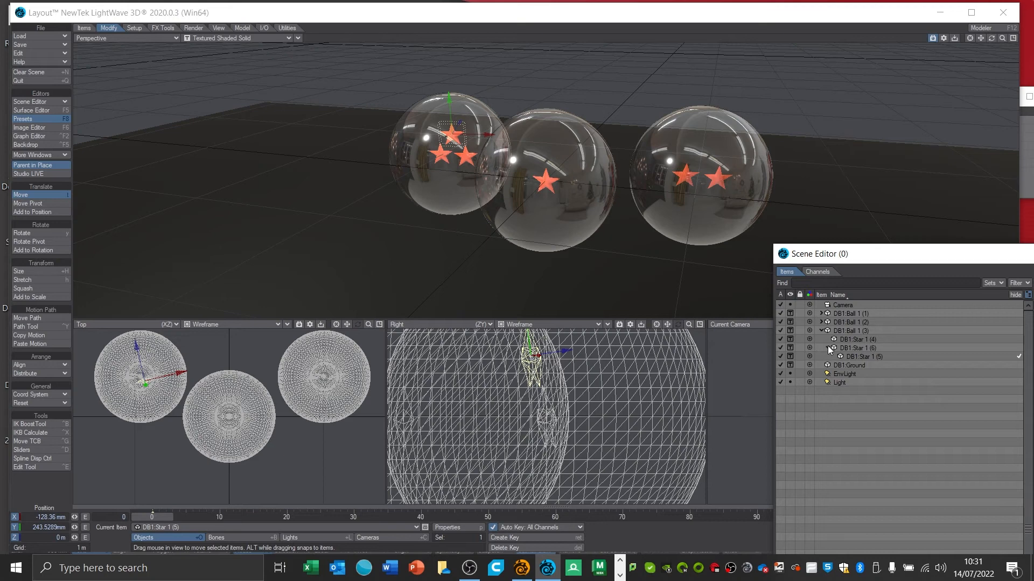
click(847, 341)
click(852, 357)
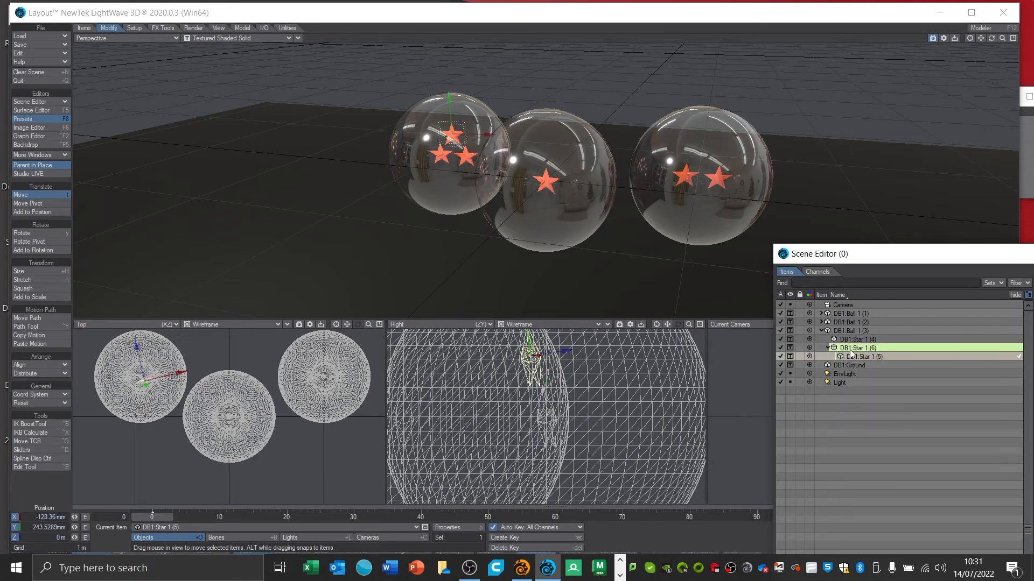
drag(854, 357, 832, 353)
Move all three stars in DB1:Ball 1 (3) down and slightly sideways together, bringing DB1:Star 1 (6) to about X 118 mm, Y -57 mm
click(856, 357)
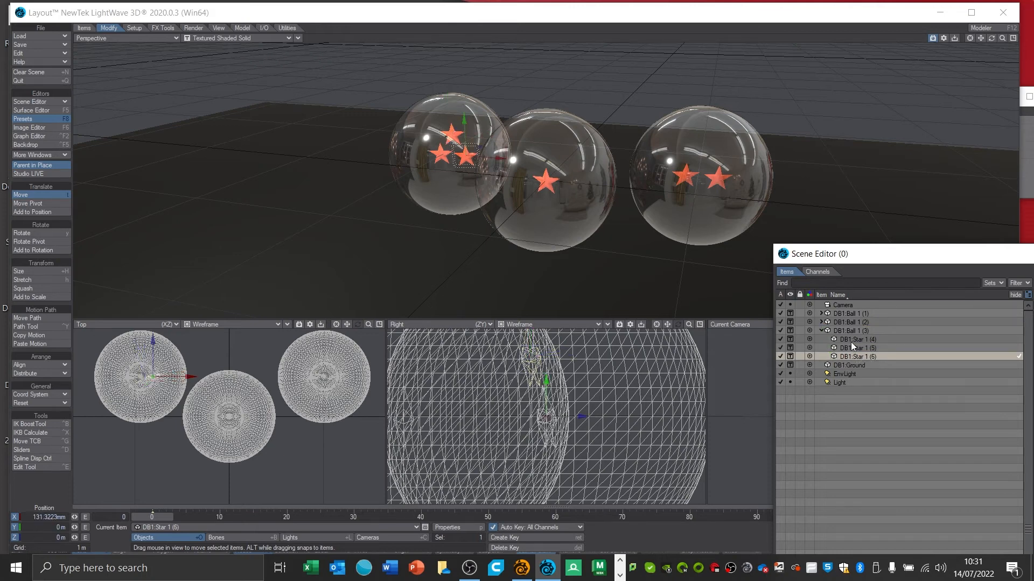
shift+click(851, 341)
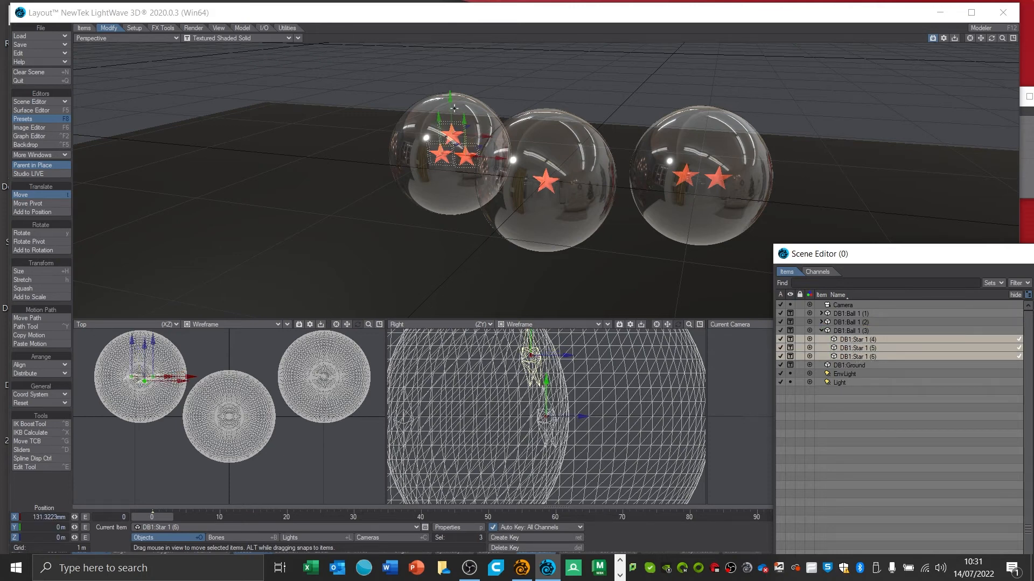
drag(454, 109, 452, 108)
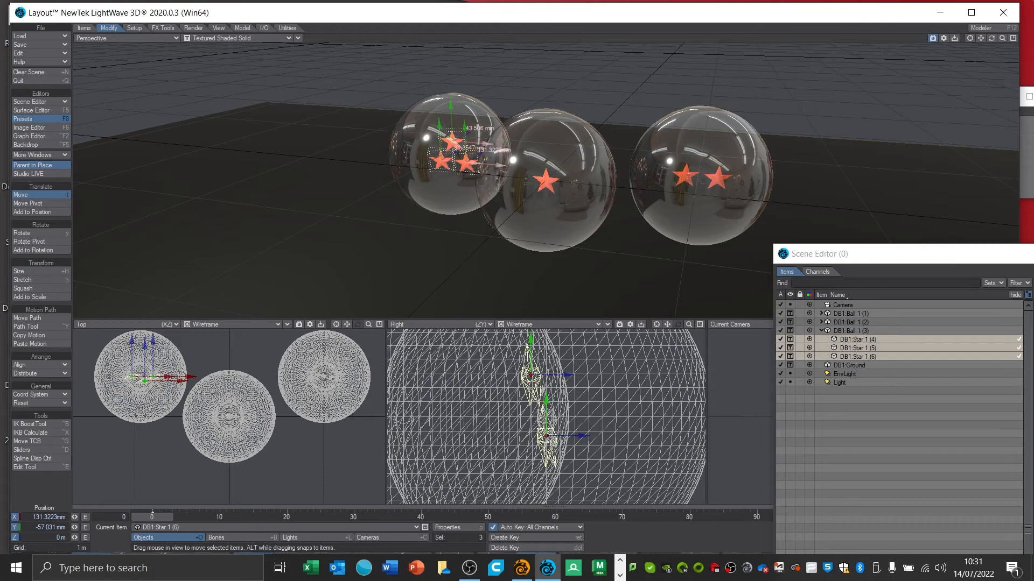
mouse_move(494, 167)
mouse_down()
mouse_move(484, 167)
mouse_move(497, 167)
mouse_up()
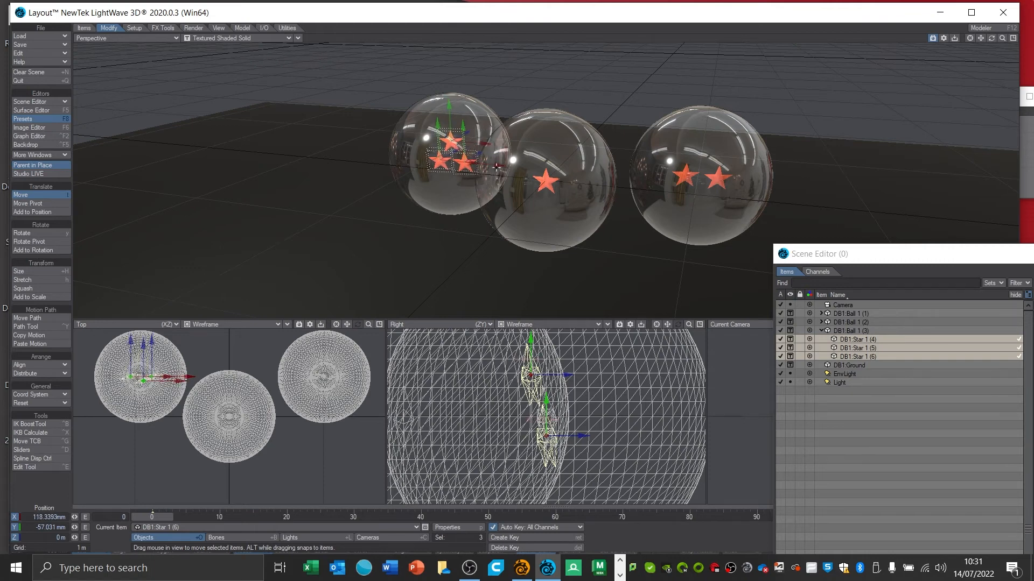
Display the Perspective viewport as a VPR render and reposition the Scene Editor so its item list is accessible
click(222, 39)
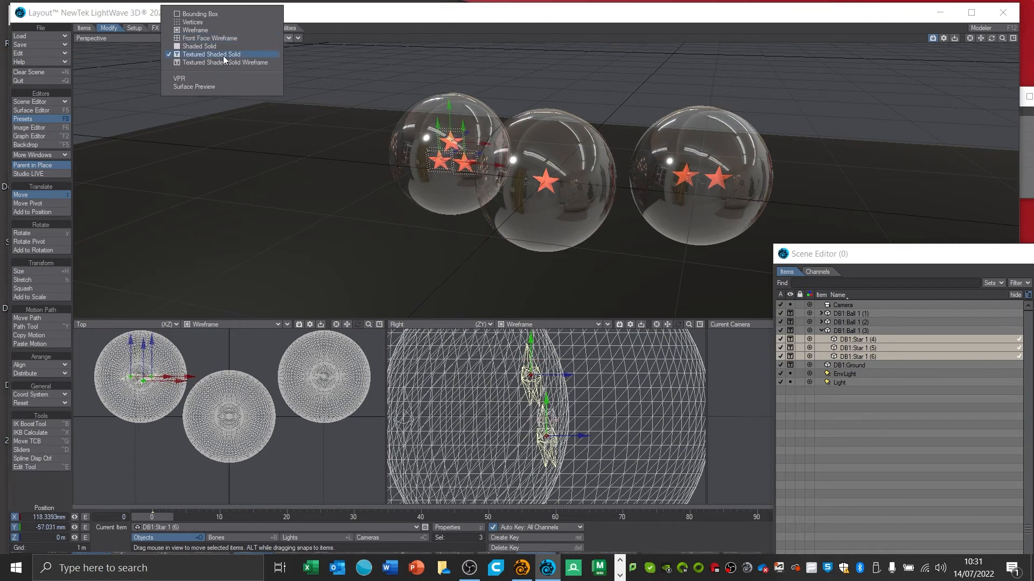
click(221, 79)
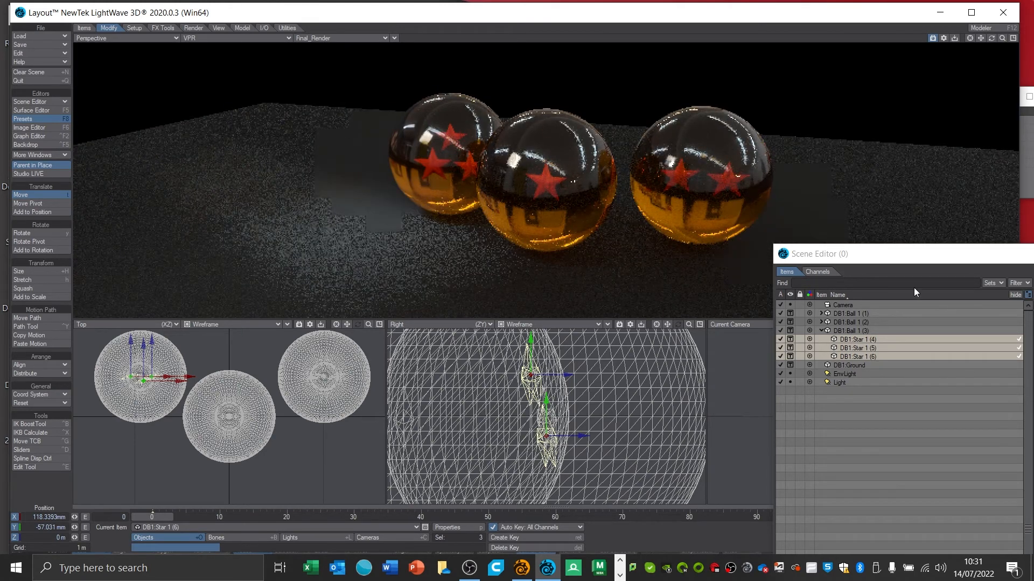
drag(830, 256, 705, 262)
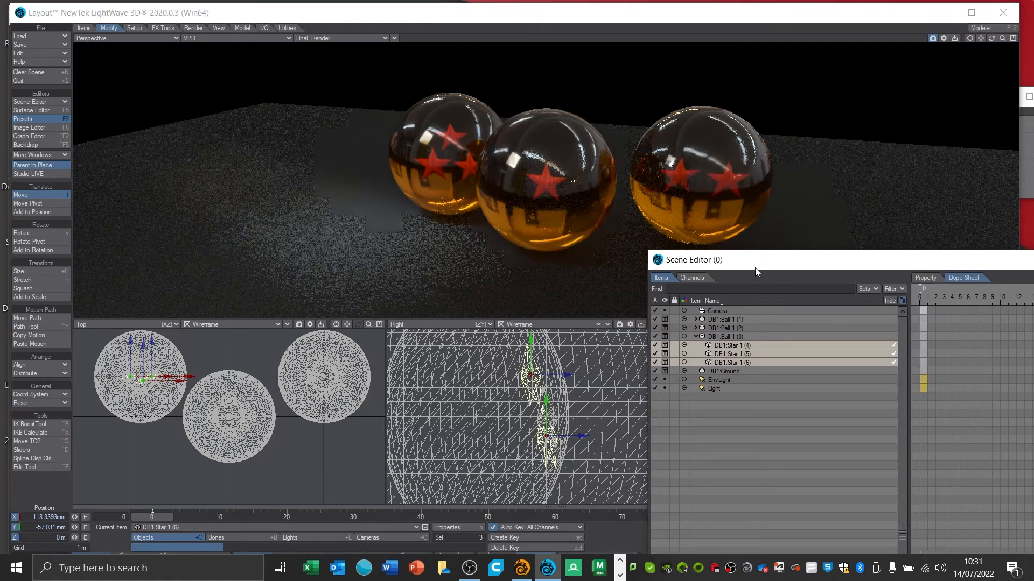
drag(761, 264, 714, 257)
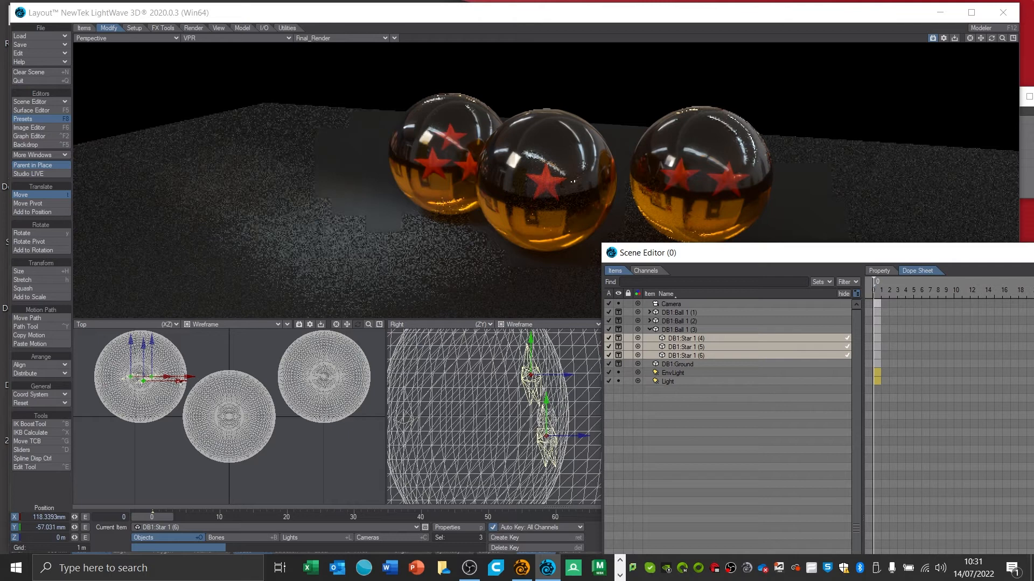
Move DB1:Ball 1 (3) slightly outwards and back, to about X -983 mm, Z 530 mm
click(679, 329)
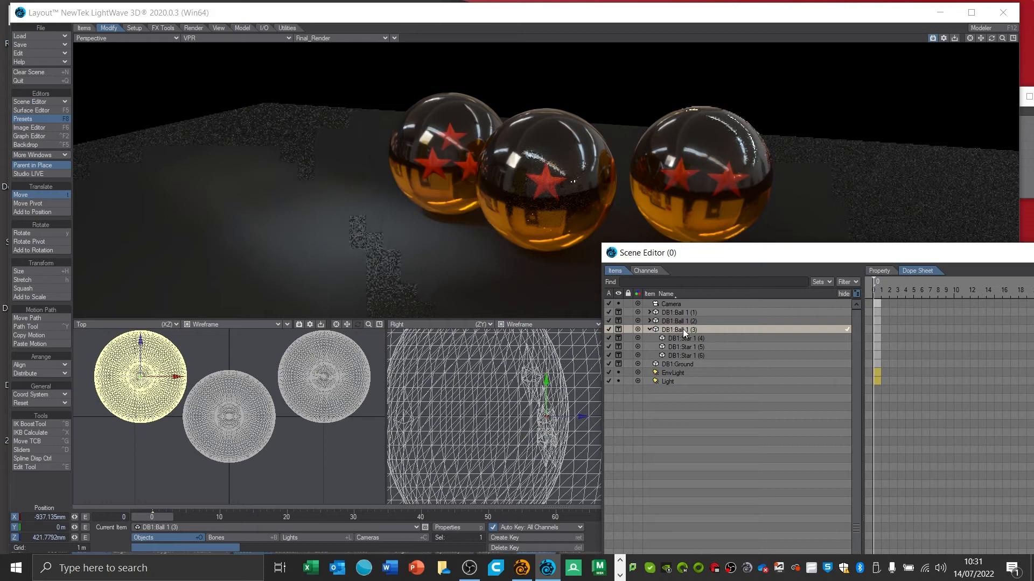
drag(177, 378, 173, 377)
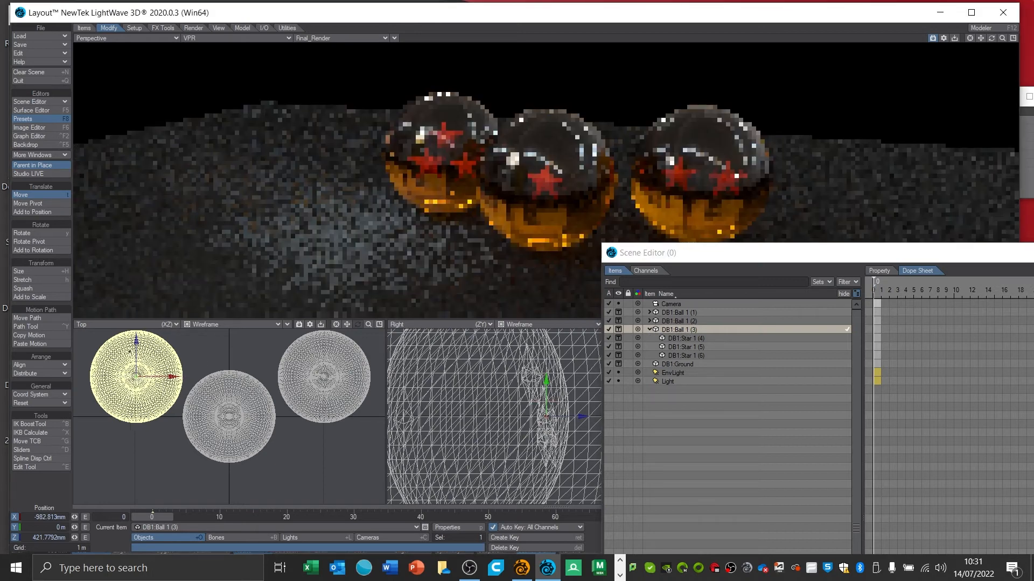
drag(136, 341, 136, 331)
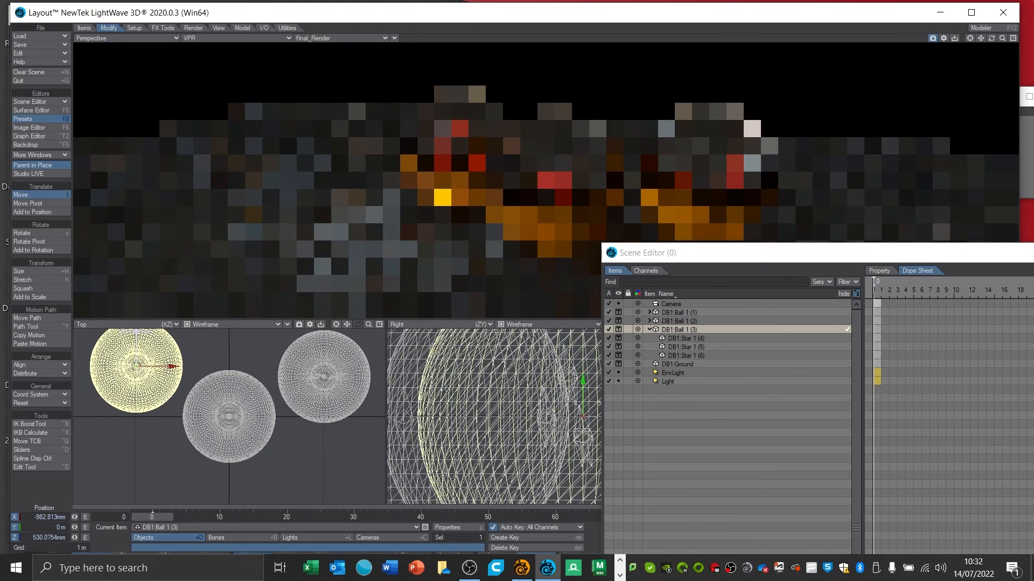
Clone the hierarchy of DB1:Ball 1 (3) and move the new ball behind the one-star ball, to about X 62 mm, Z 1.05 m
click(671, 330)
click(650, 330)
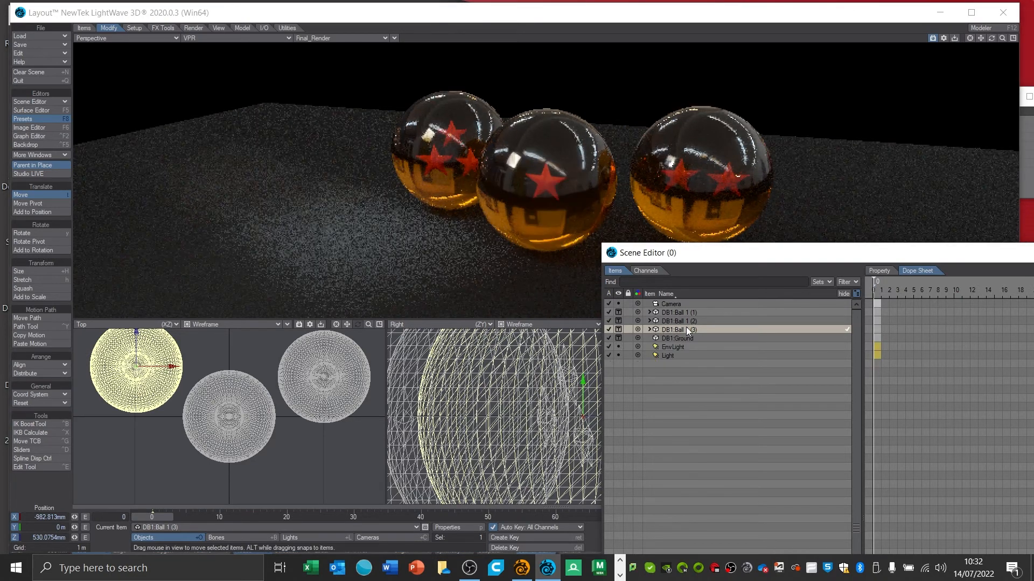
right_click(686, 327)
mouse_move(694, 343)
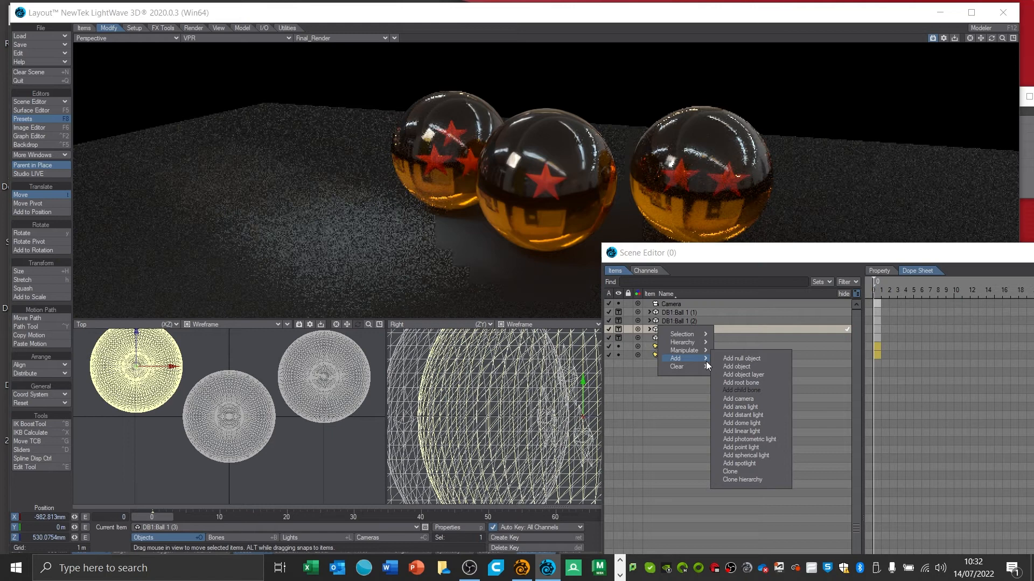
click(756, 479)
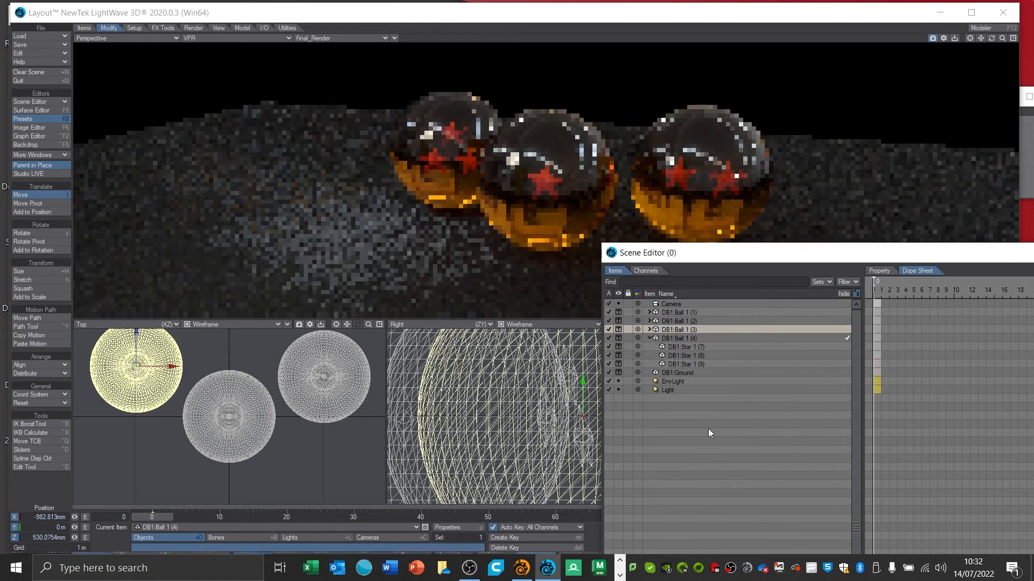
click(663, 339)
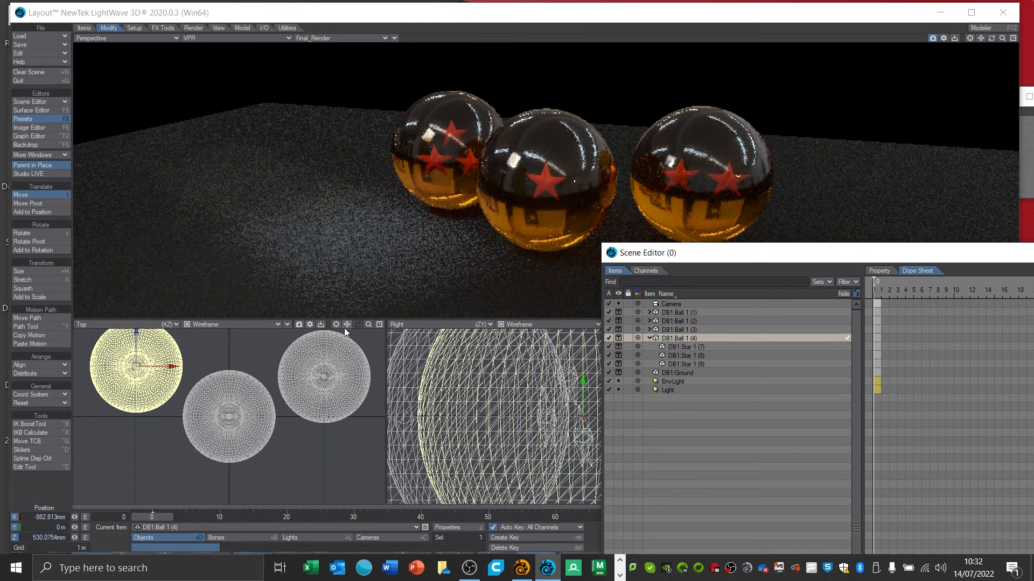
drag(346, 325, 346, 328)
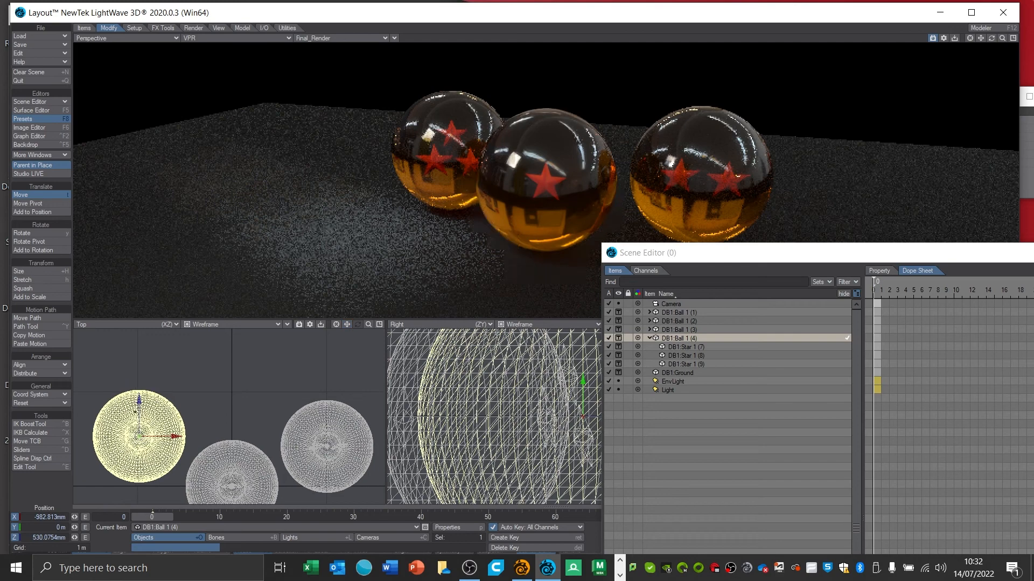
drag(139, 400, 139, 351)
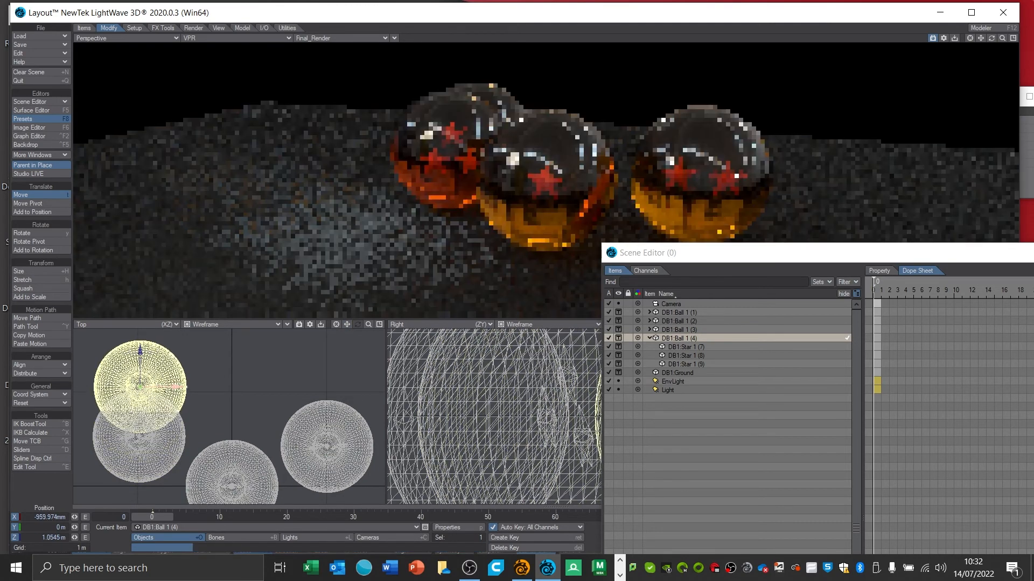
drag(175, 388, 274, 387)
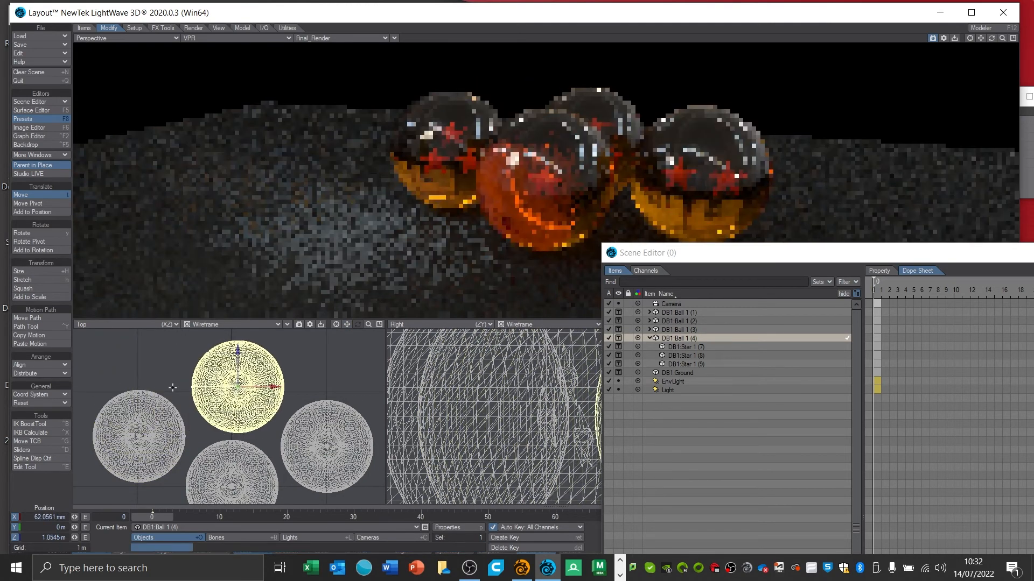
Clone DB1:Star 1 (9) once inside the fourth ball
click(696, 364)
right_click(695, 364)
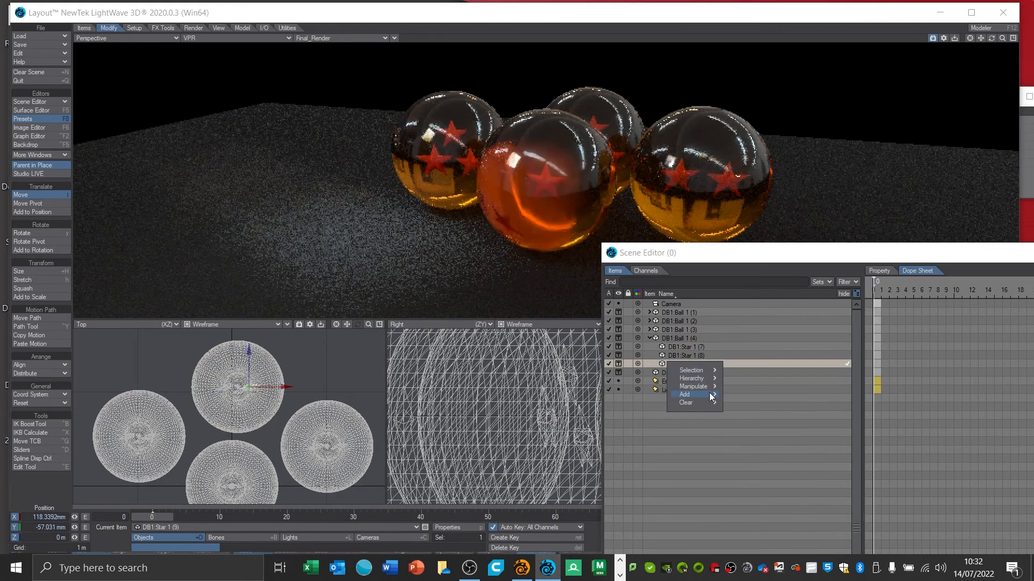
mouse_move(711, 396)
click(755, 509)
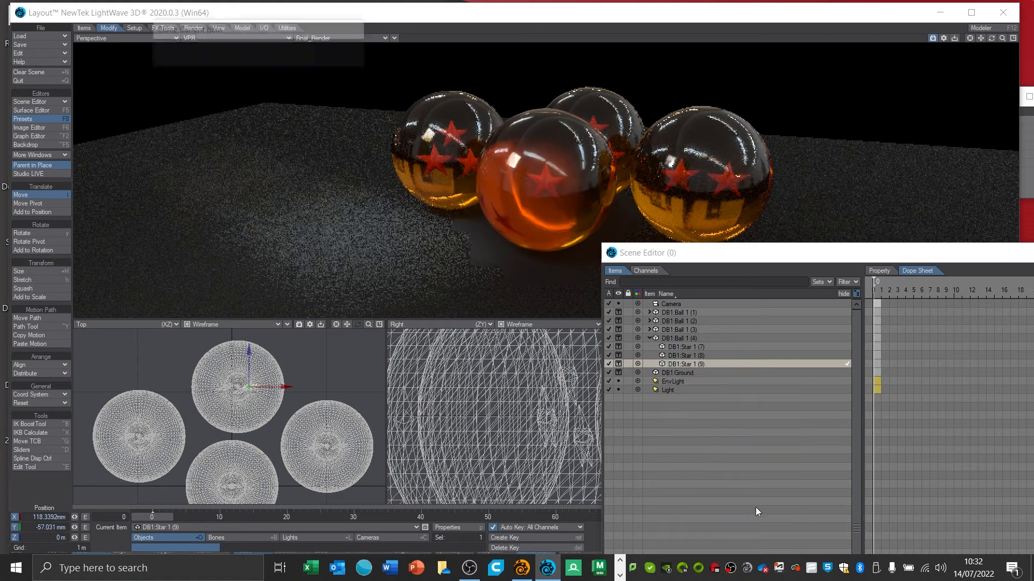
click(335, 48)
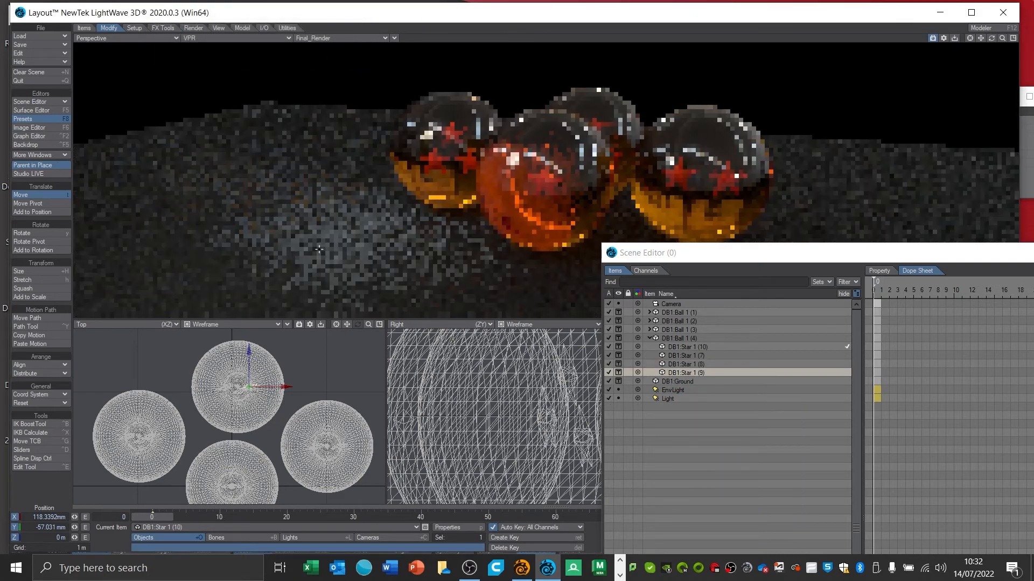
Move the new star straight down below DB1:Star 1 (9), to about Y -247 mm
drag(368, 325, 388, 324)
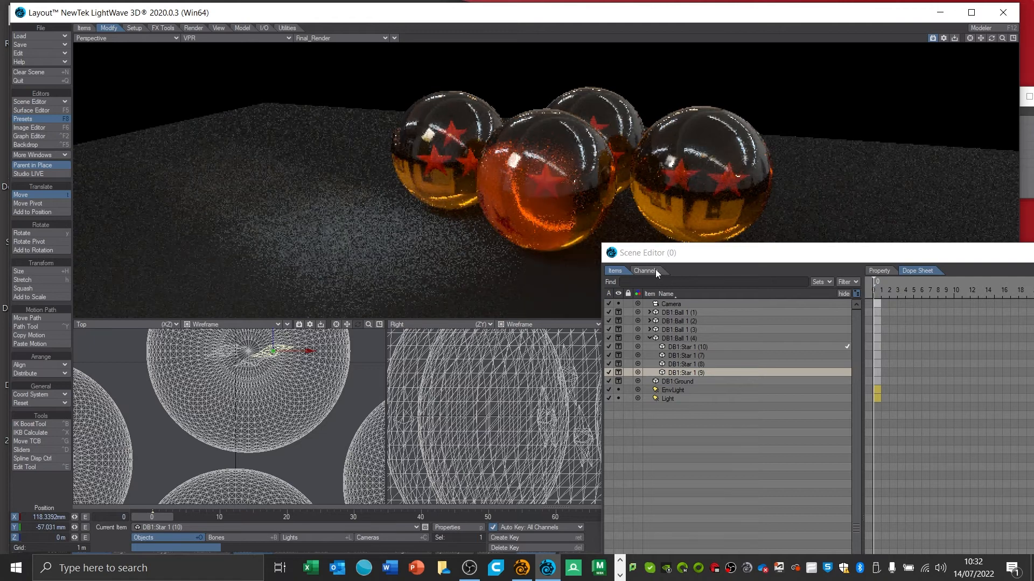
drag(662, 258, 813, 266)
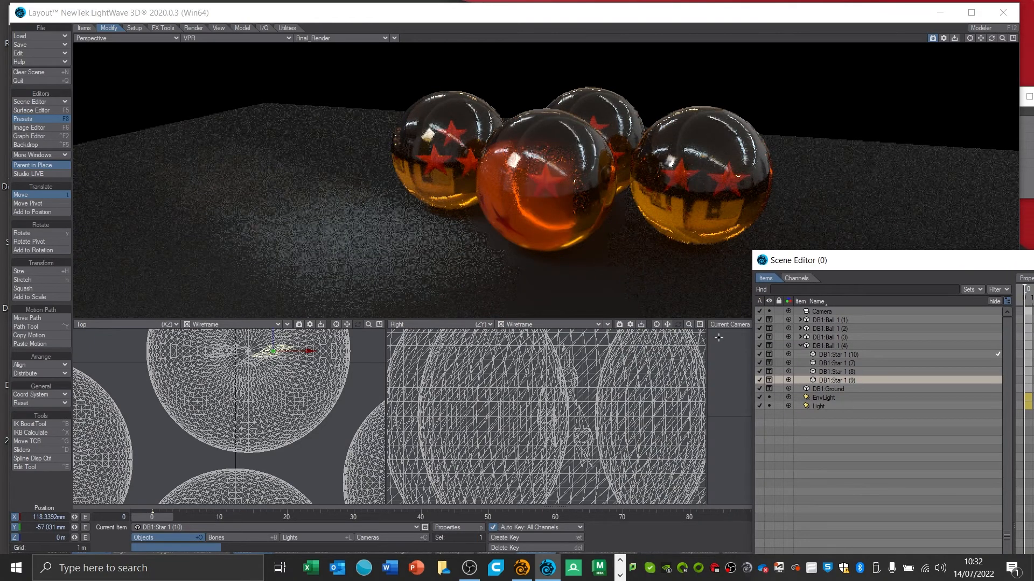
drag(689, 326, 668, 326)
drag(672, 392, 672, 431)
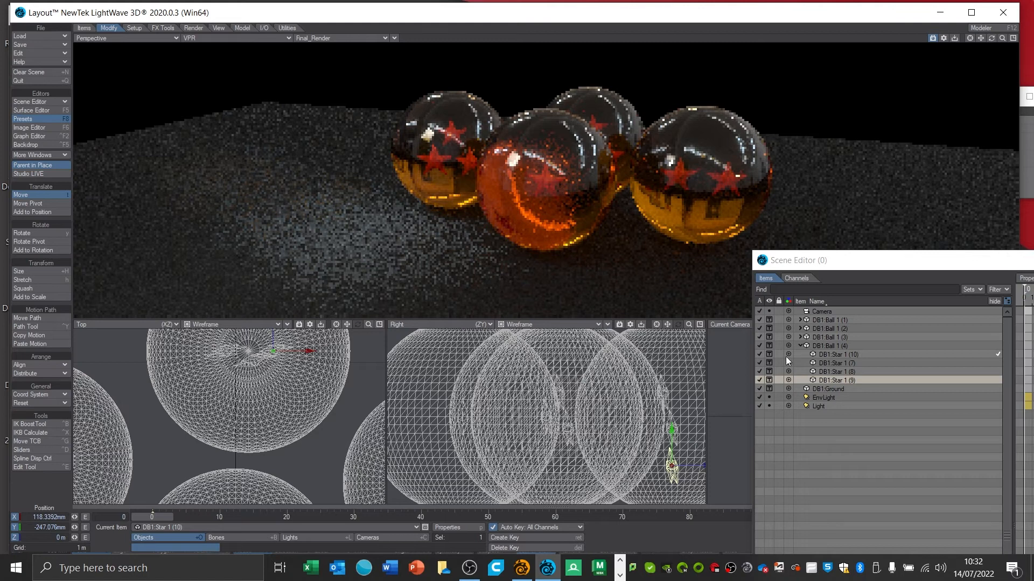
Collapse the fourth ball's hierarchy and close the Scene Editor and Surface Preset windows
click(800, 345)
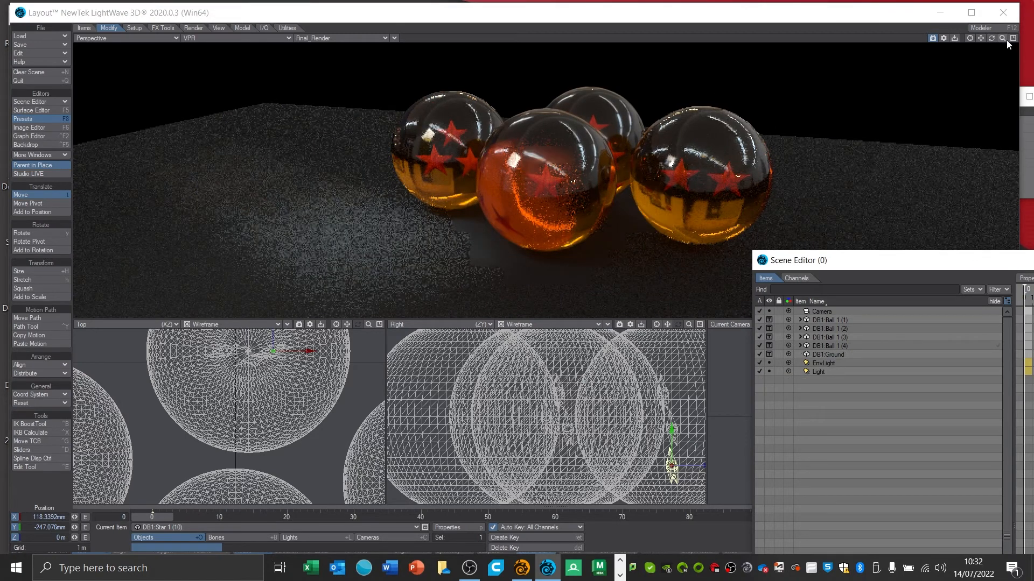
drag(853, 265, 433, 243)
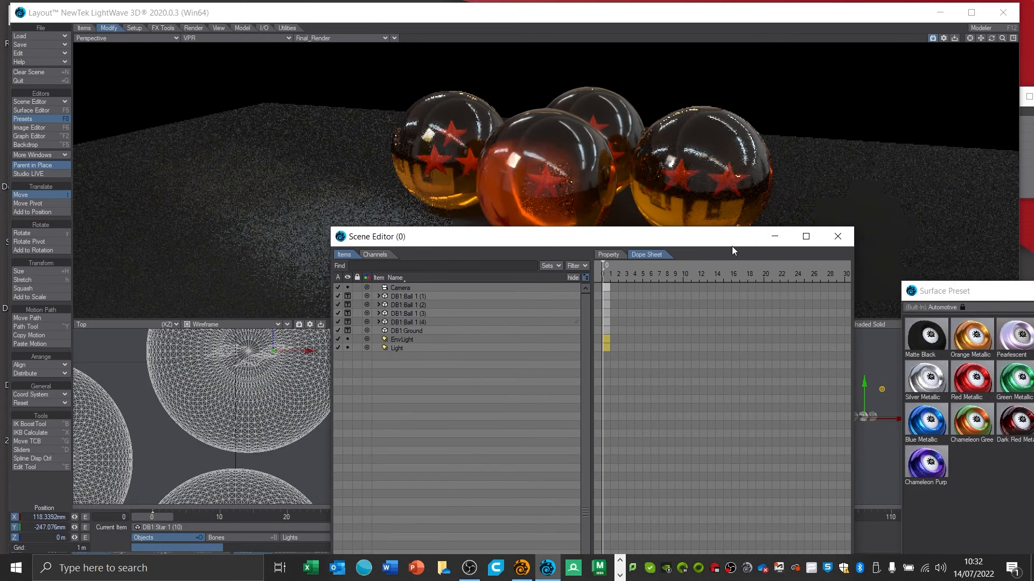
click(840, 238)
drag(950, 296, 833, 294)
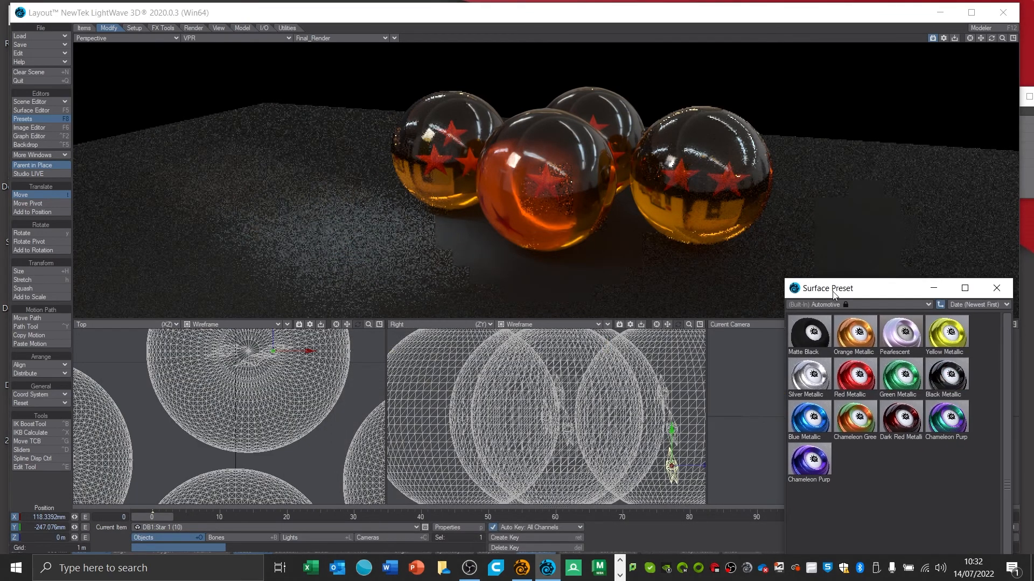
click(989, 291)
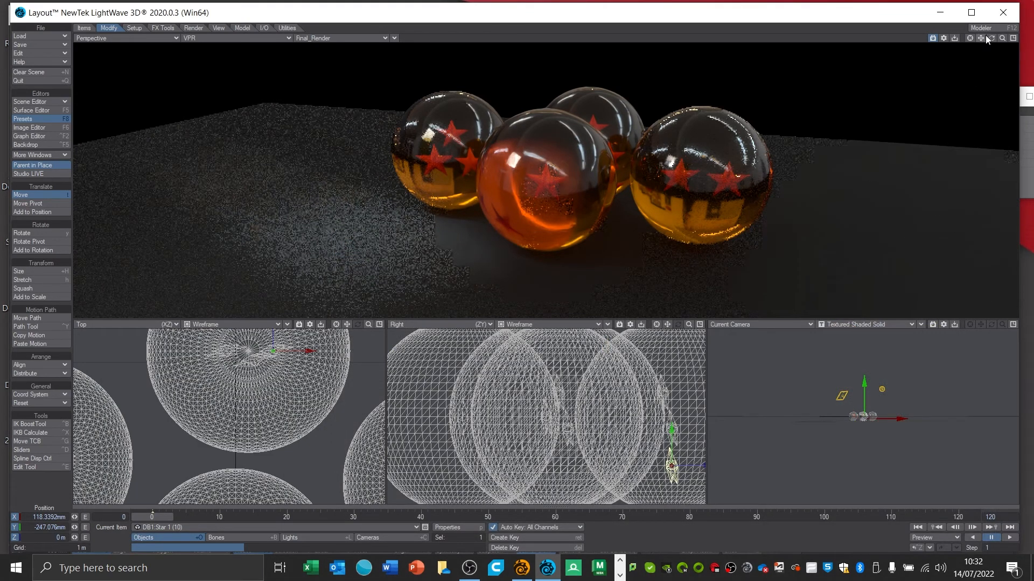
Frame the four balls from slightly higher in the Perspective view and match the selected camera to that viewport perspective
drag(991, 38, 992, 55)
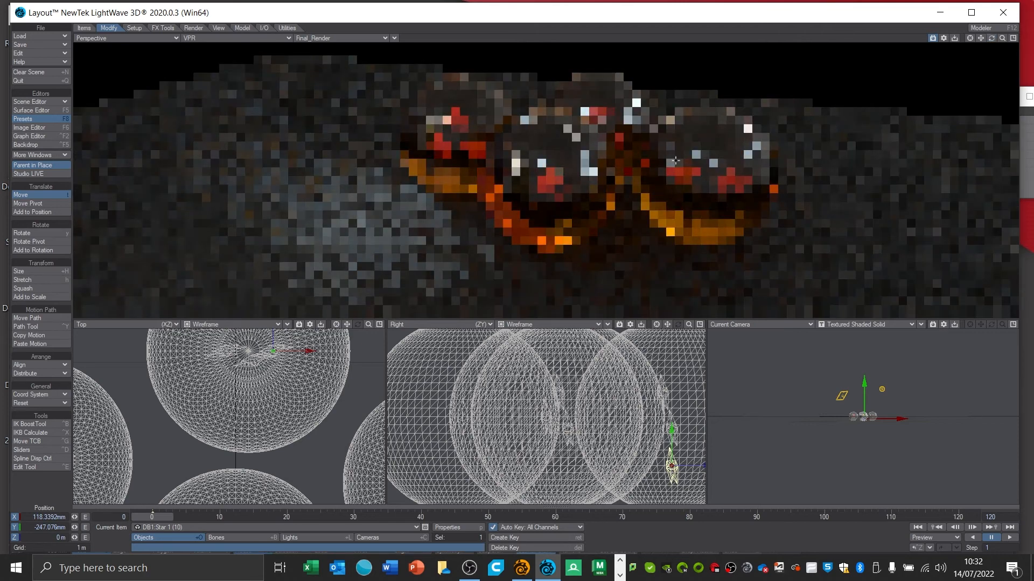
click(372, 541)
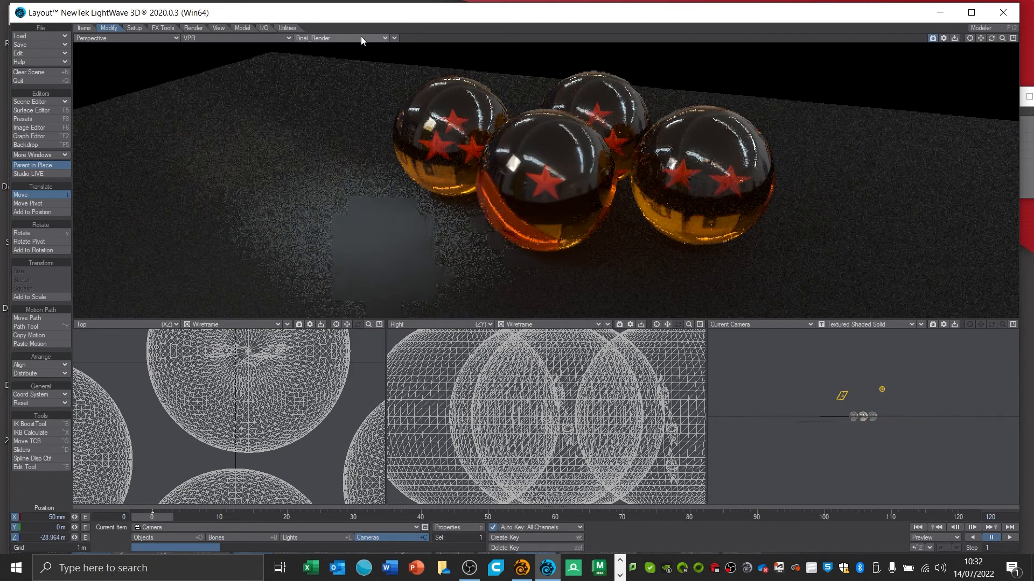
click(394, 38)
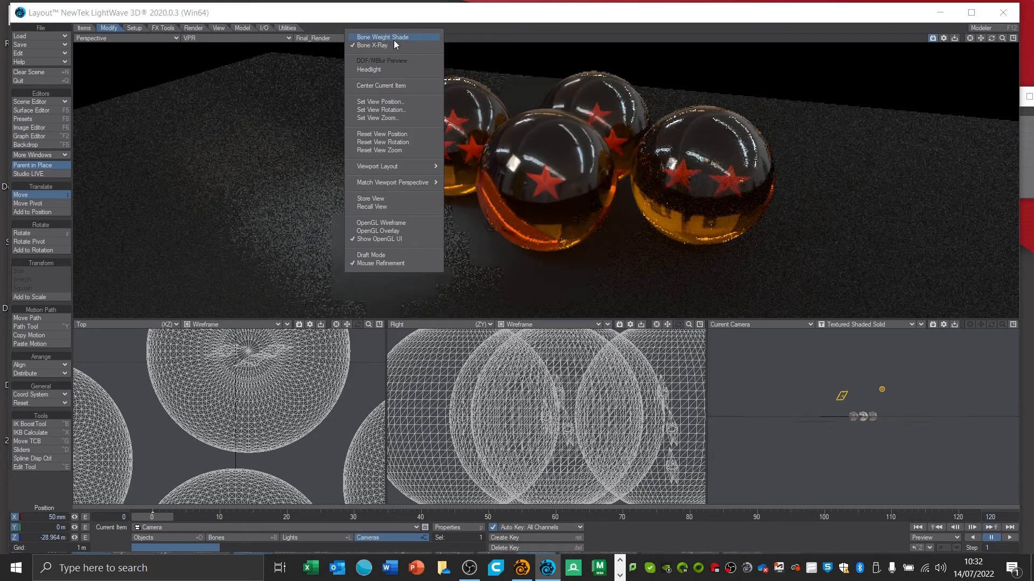
mouse_move(377, 182)
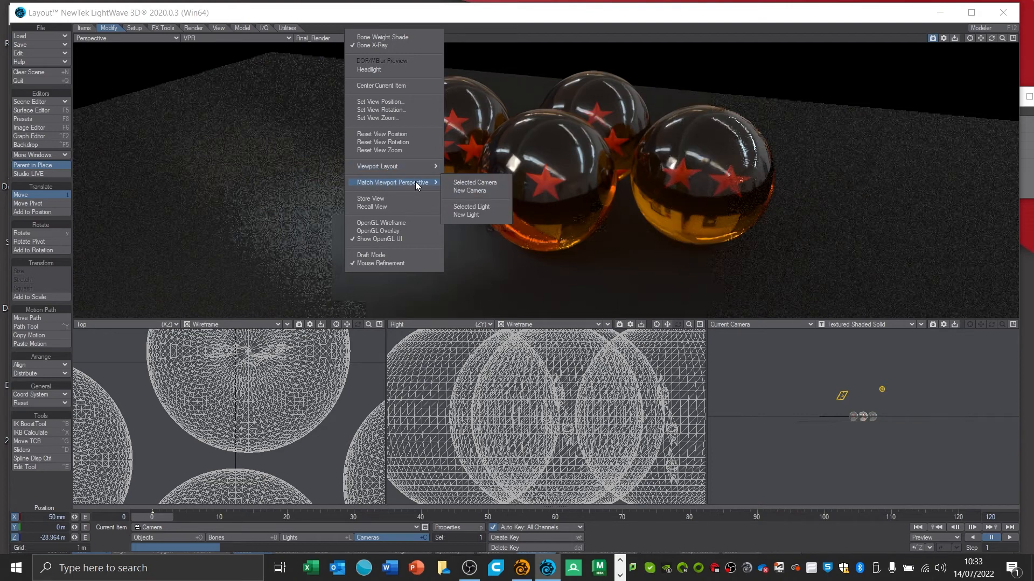
click(479, 182)
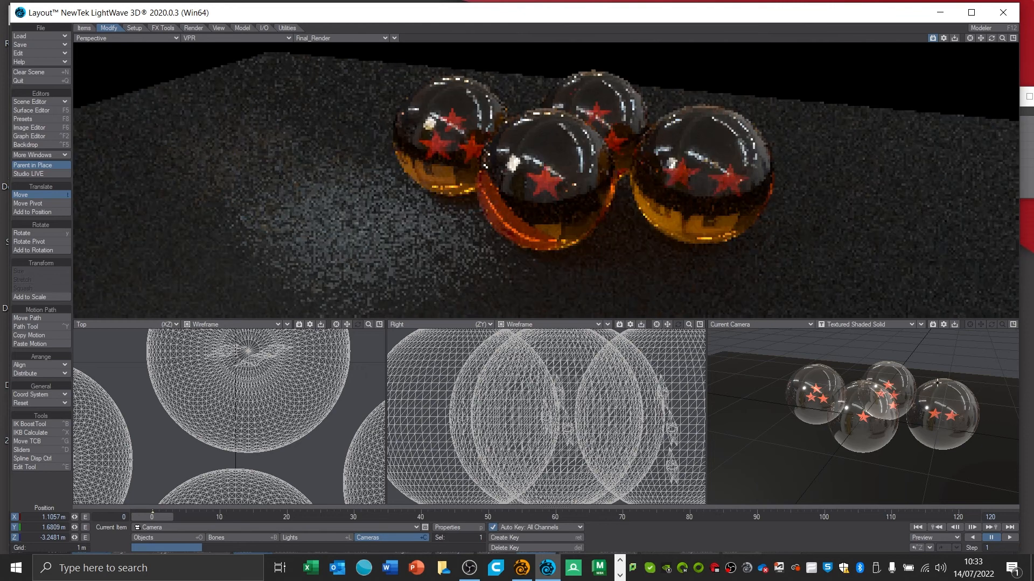
Switch the large VPR viewport from Perspective to the Current Camera view
click(175, 38)
click(176, 86)
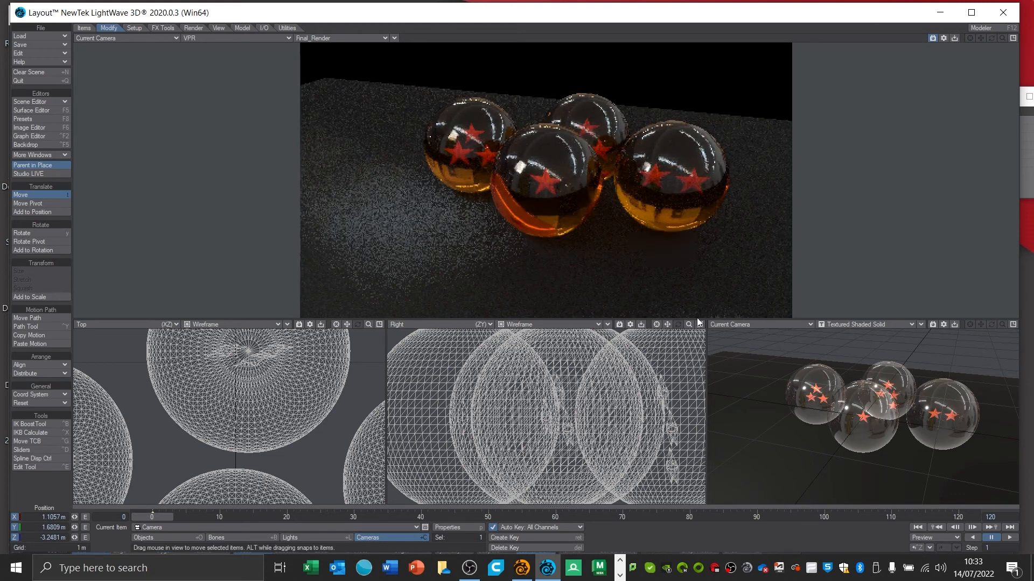
drag(688, 325, 573, 325)
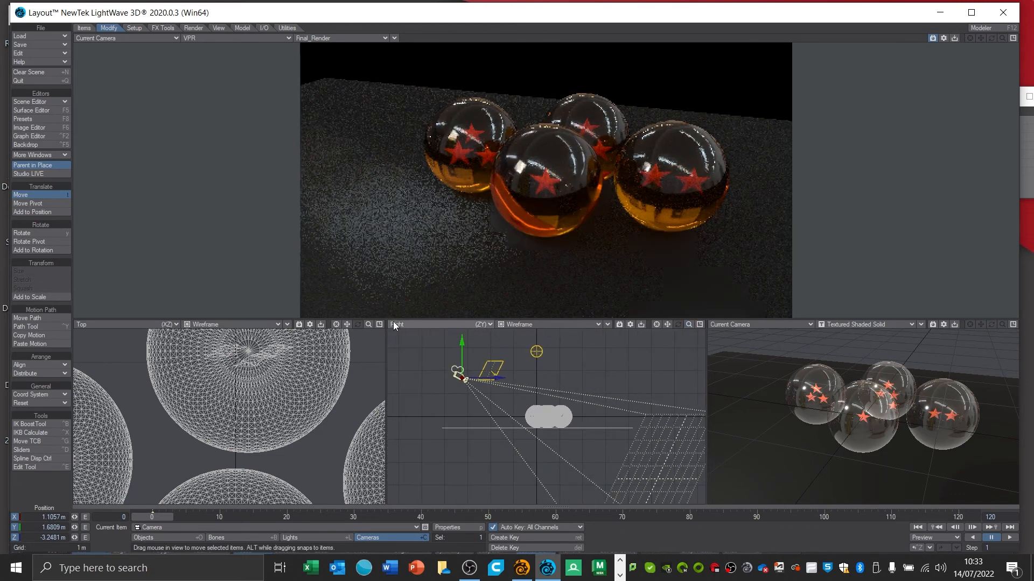
Move the camera sideways and closer to the four balls, to about Z -2.92 m
drag(370, 324, 258, 324)
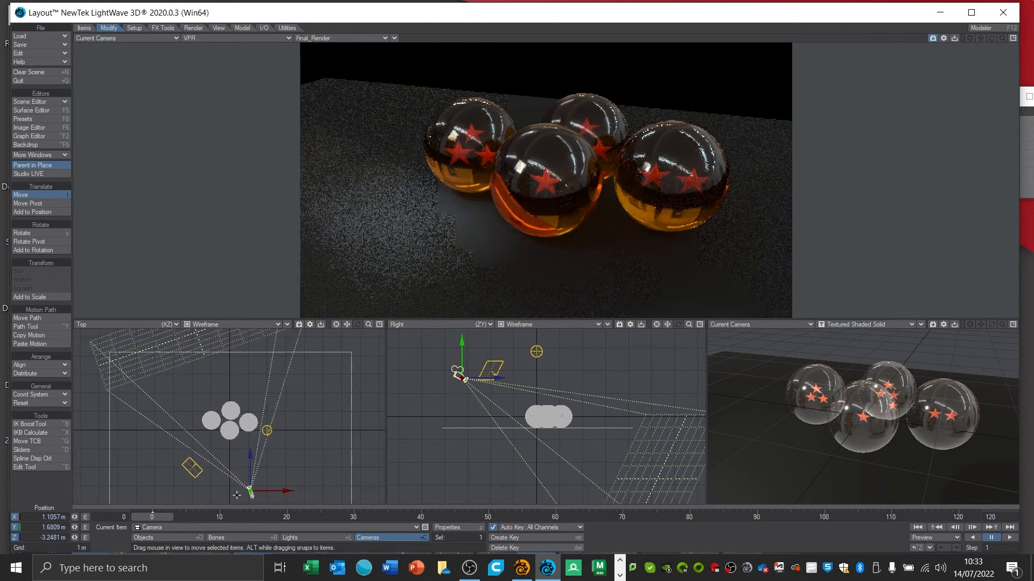
drag(284, 491, 292, 491)
drag(258, 457, 258, 447)
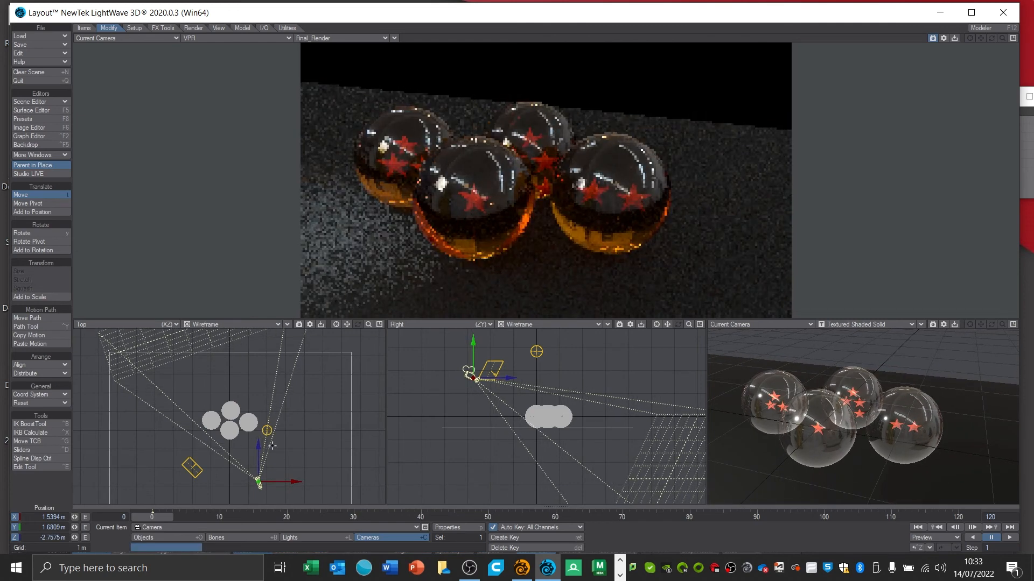
drag(509, 376, 504, 377)
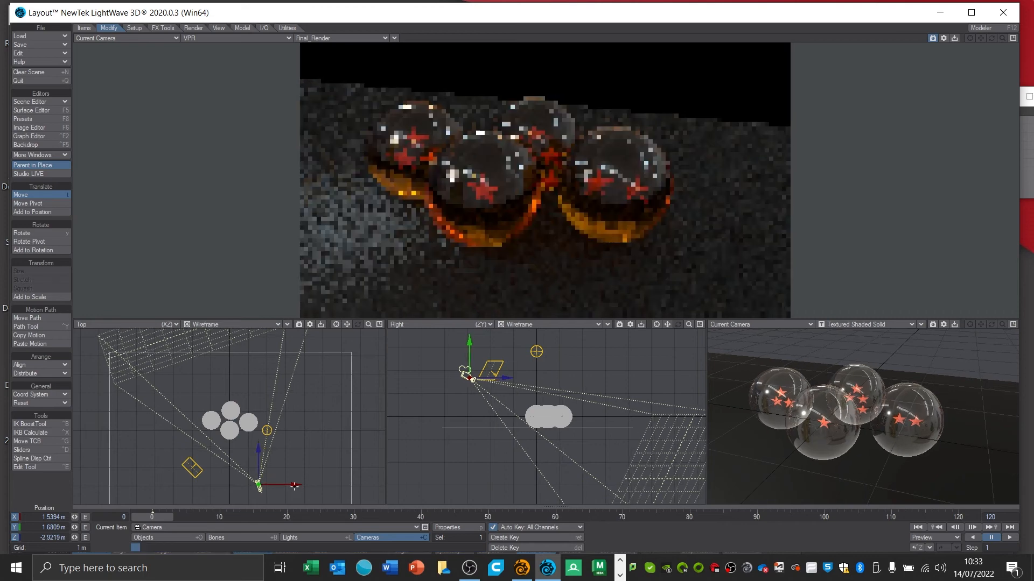
drag(294, 485, 289, 485)
Move DB1:Ground back to about Z 2.45 m and stretch it to about 3.0 in X and 3.3 in Z
key(shift+o)
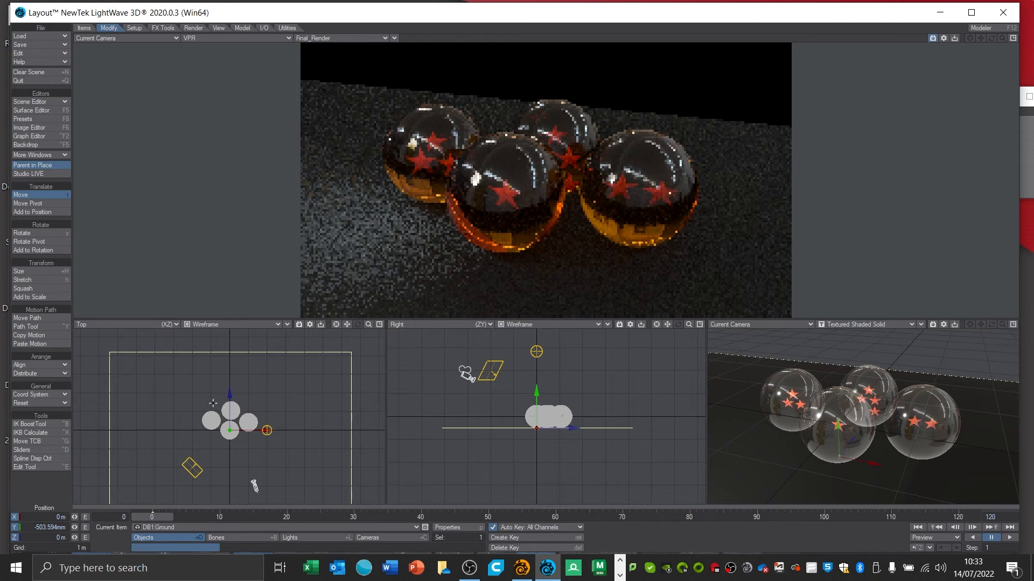
drag(254, 486, 254, 486)
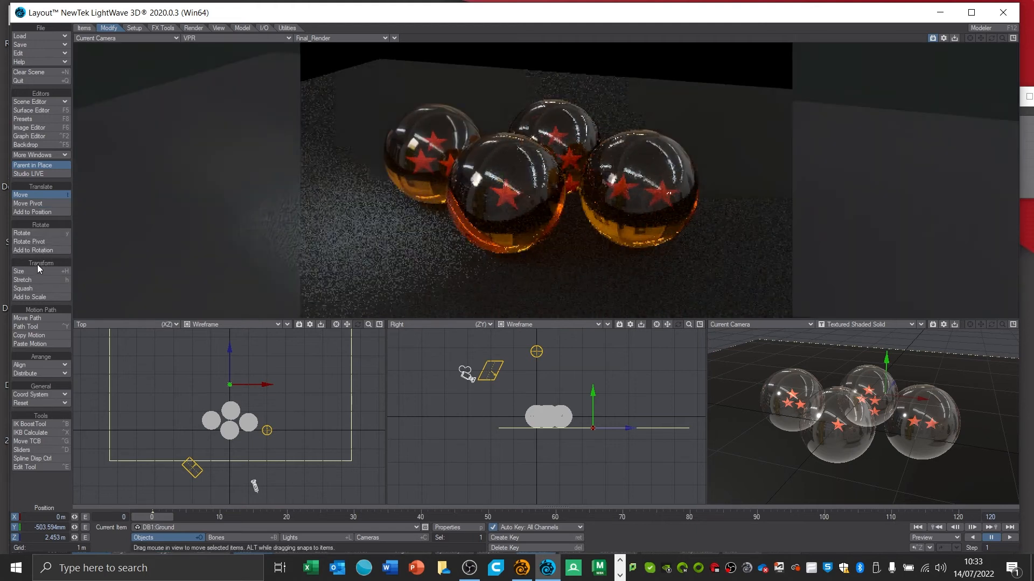
click(35, 280)
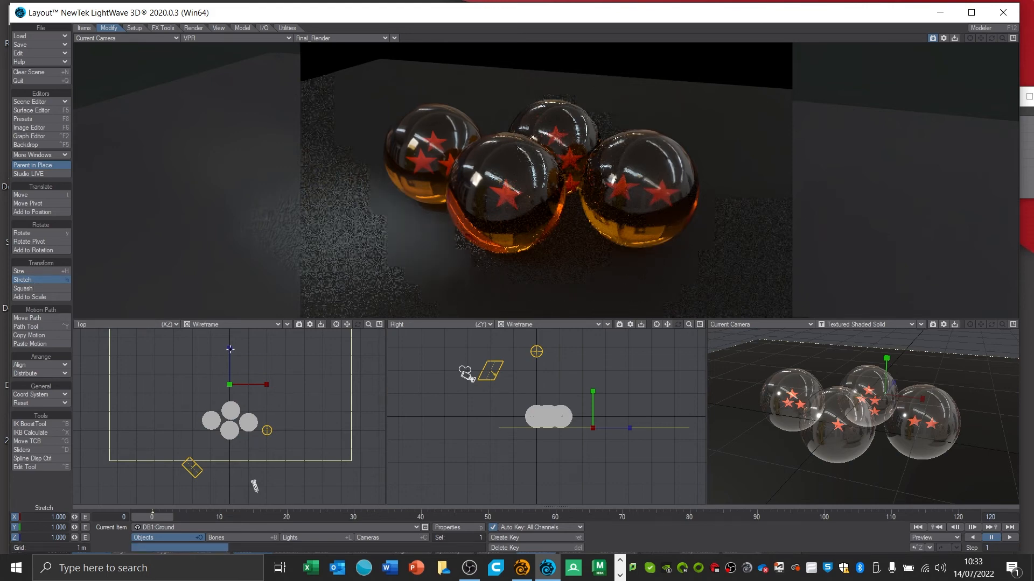
drag(230, 349, 230, 265)
drag(267, 385, 339, 384)
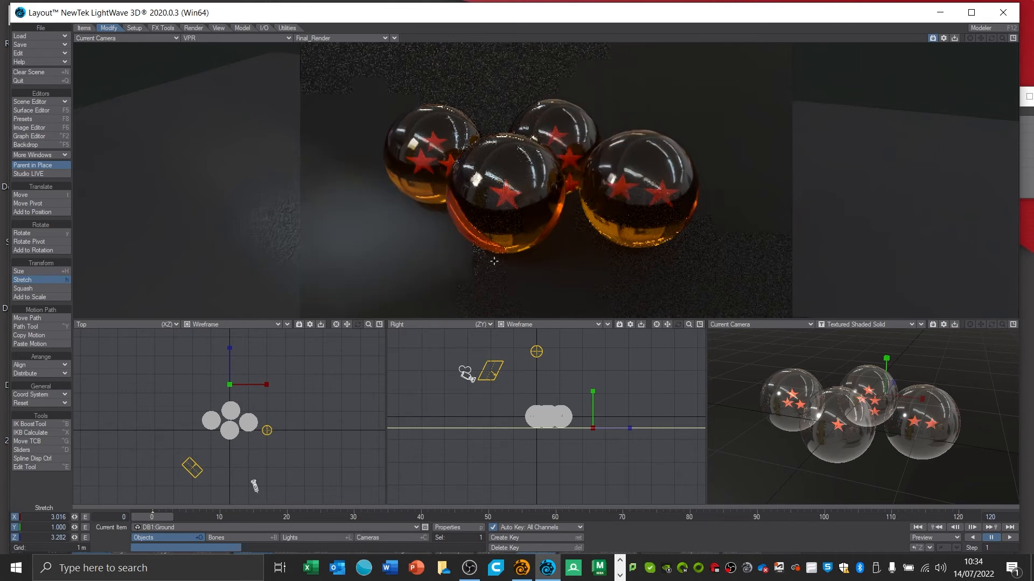
Set the EnvLight's intensity to 150% in the light properties and make the area light current again
click(318, 538)
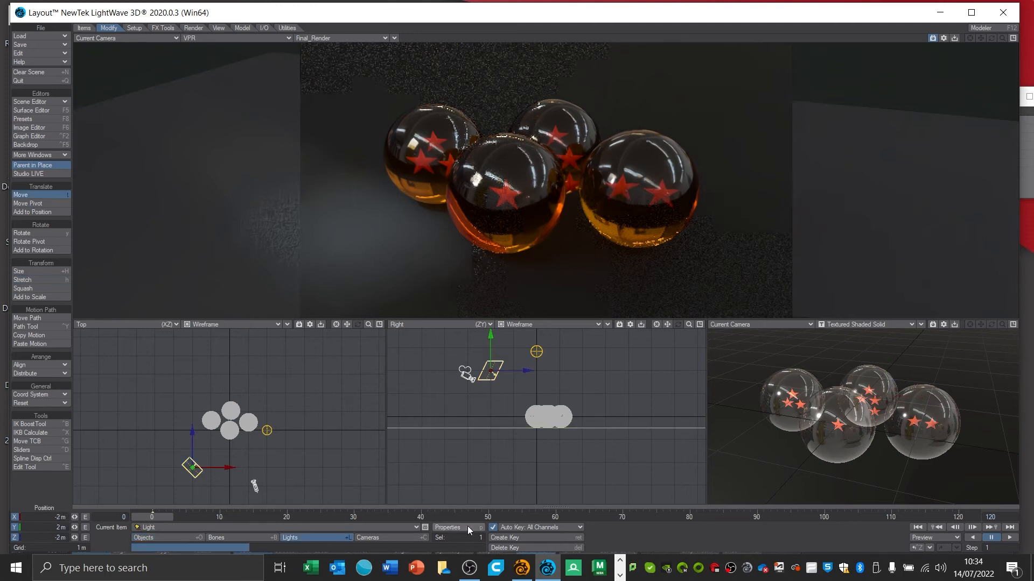
click(454, 528)
drag(215, 91, 176, 74)
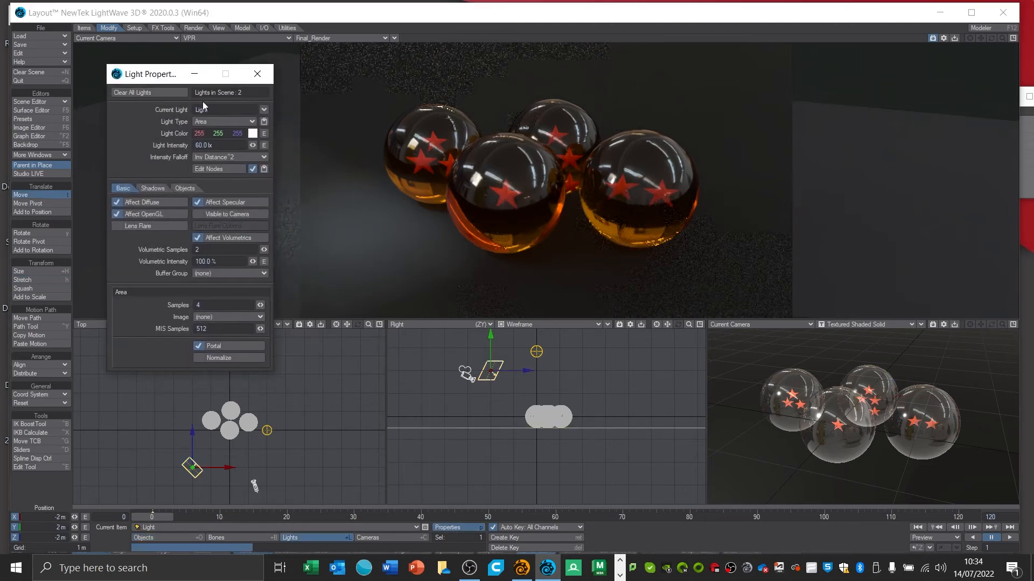
click(260, 110)
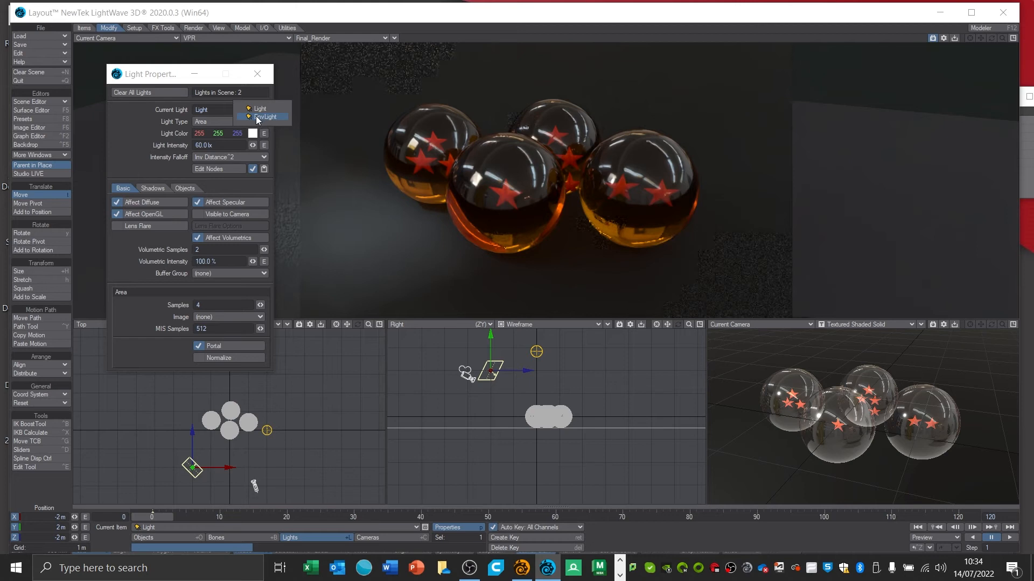
click(258, 117)
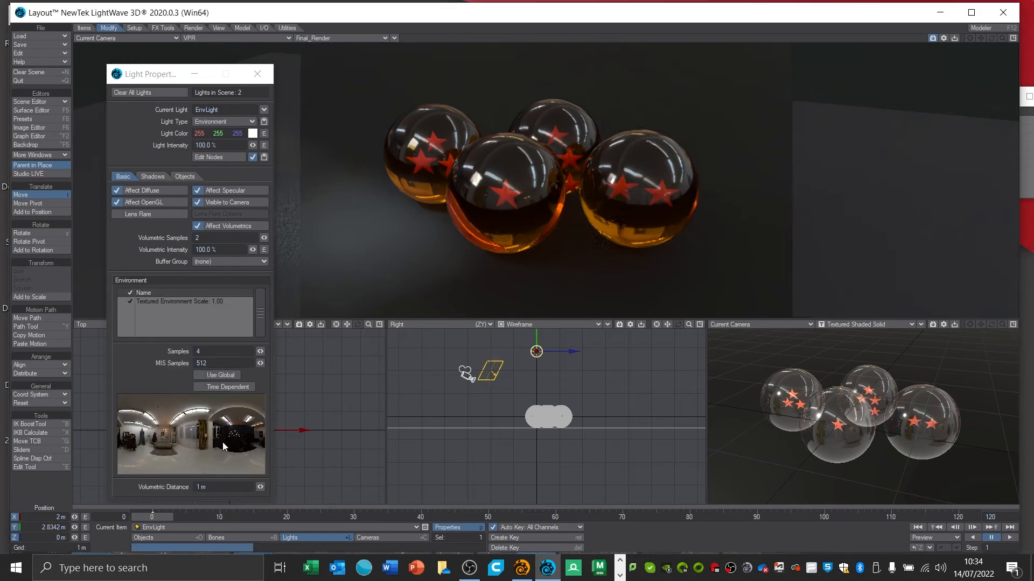
click(216, 145)
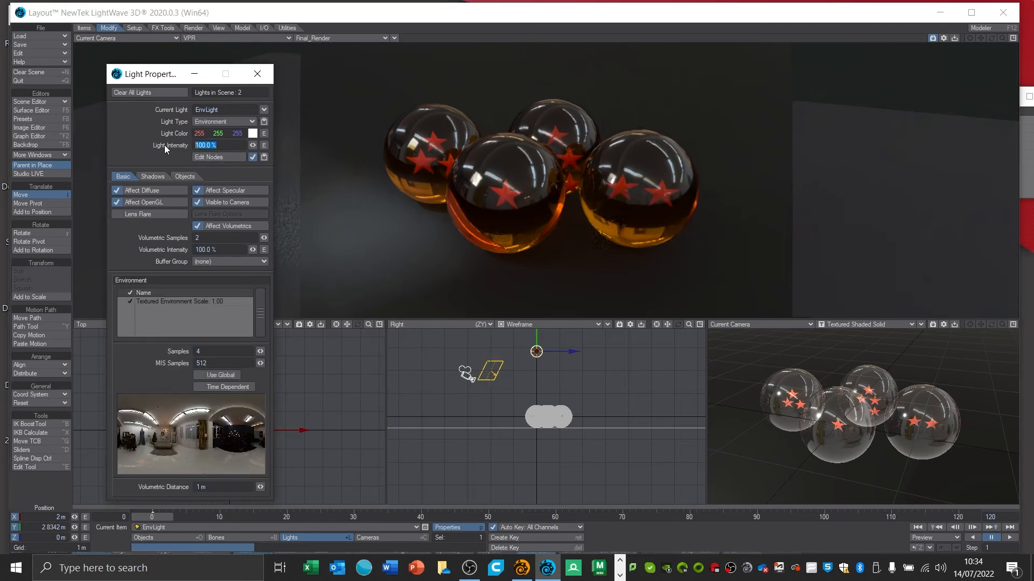
text(150)
key(Return)
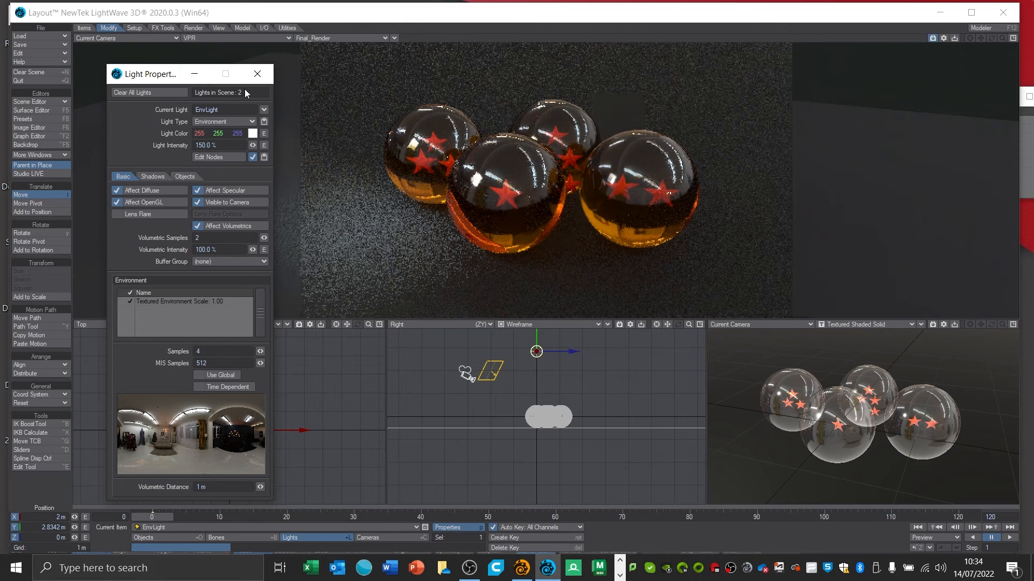
click(264, 109)
click(262, 99)
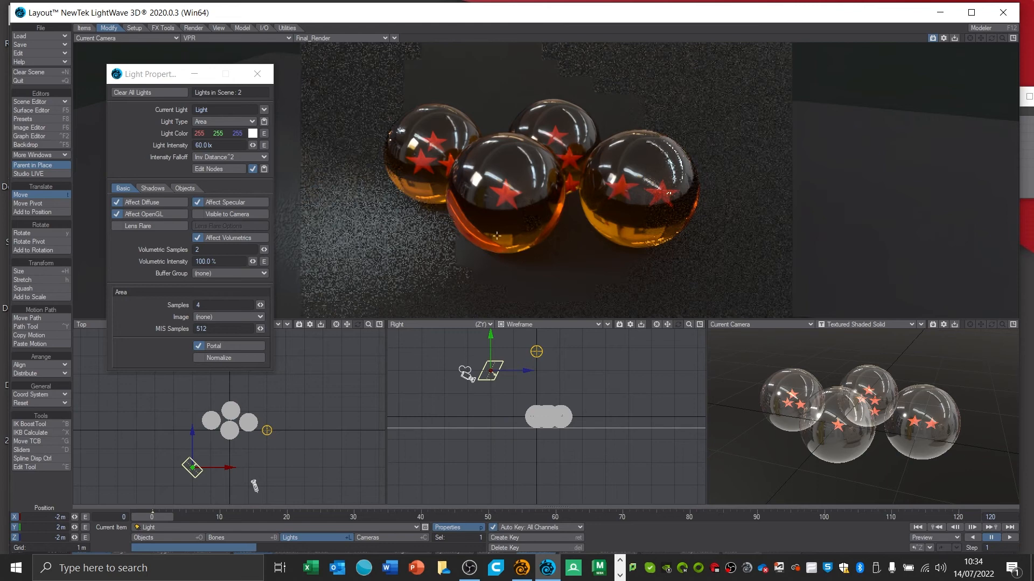
Enable caustics for the primary Brute Force global illumination, with 150% intensity and 56 rays
click(195, 29)
click(41, 195)
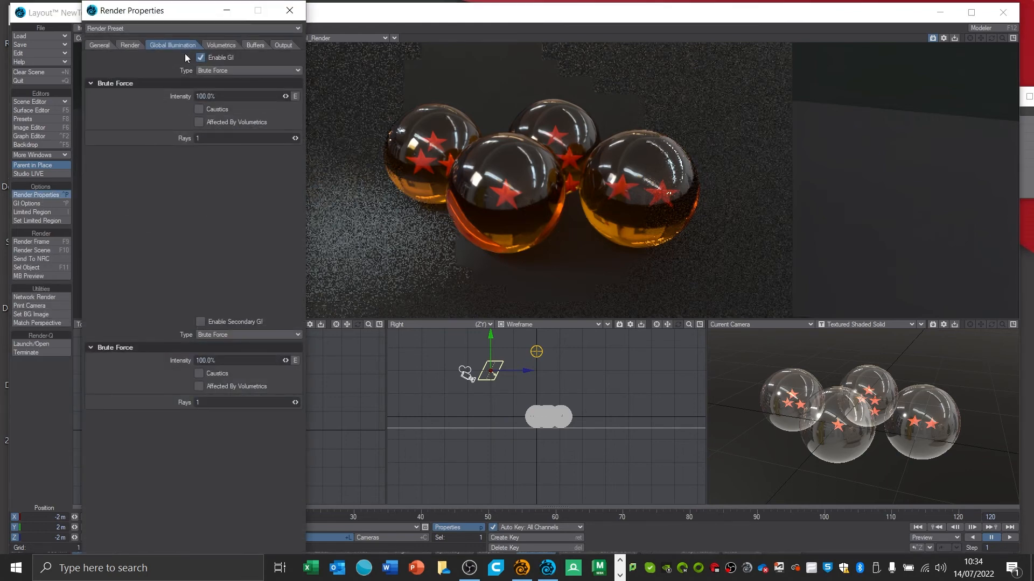
drag(162, 12, 186, 43)
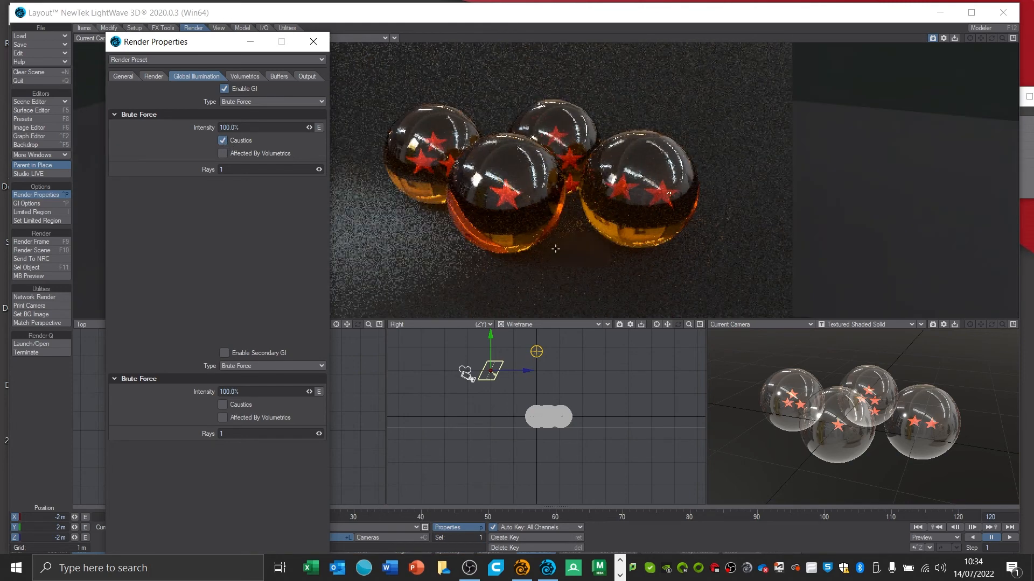
click(250, 127)
text(150)
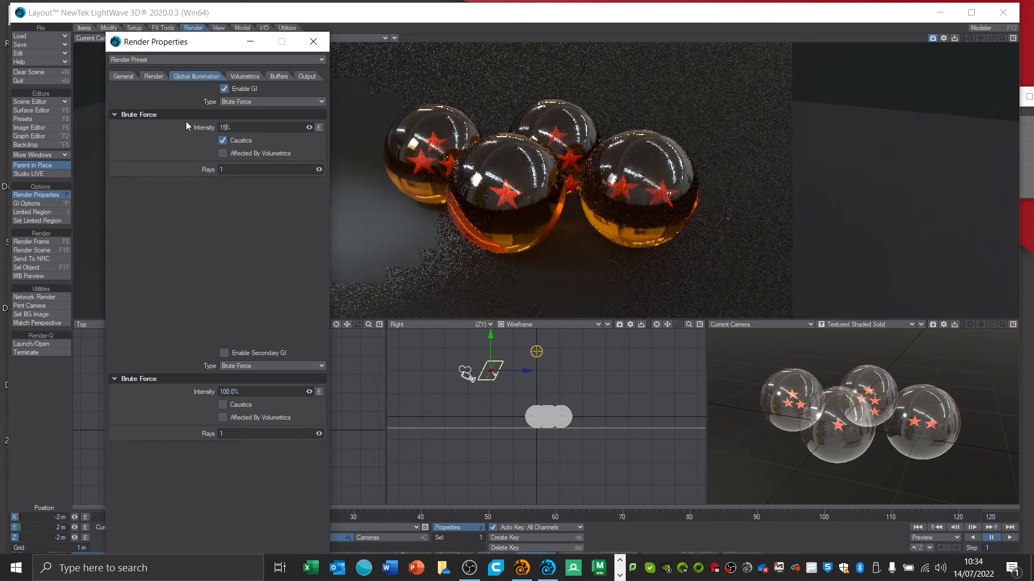
key(Return)
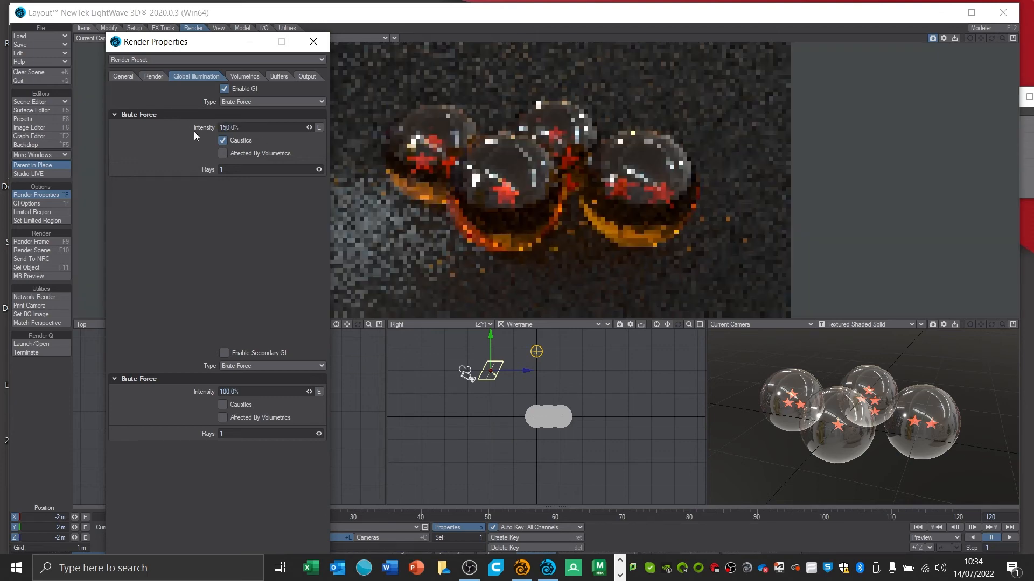
click(214, 167)
text(56)
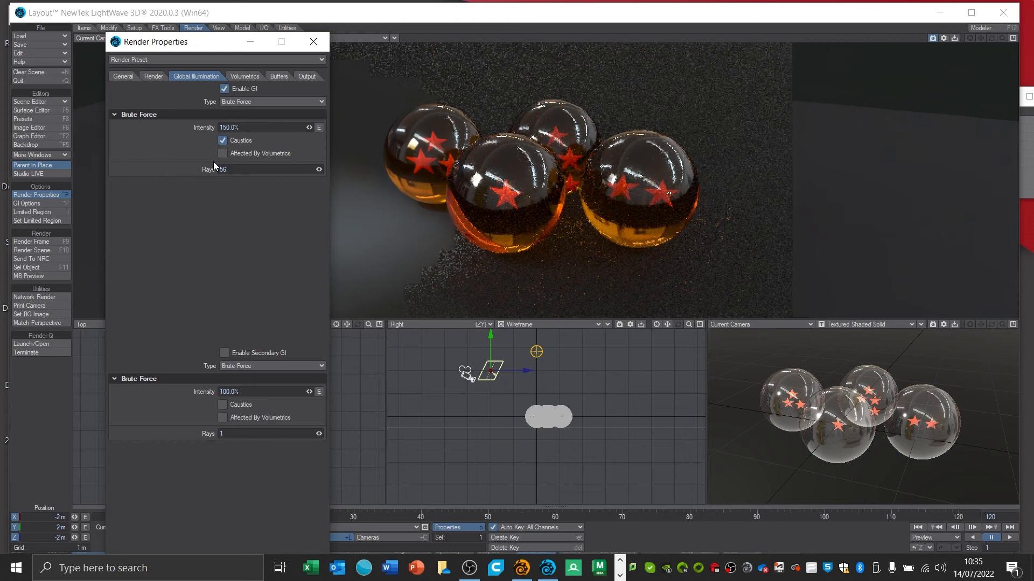
key(Return)
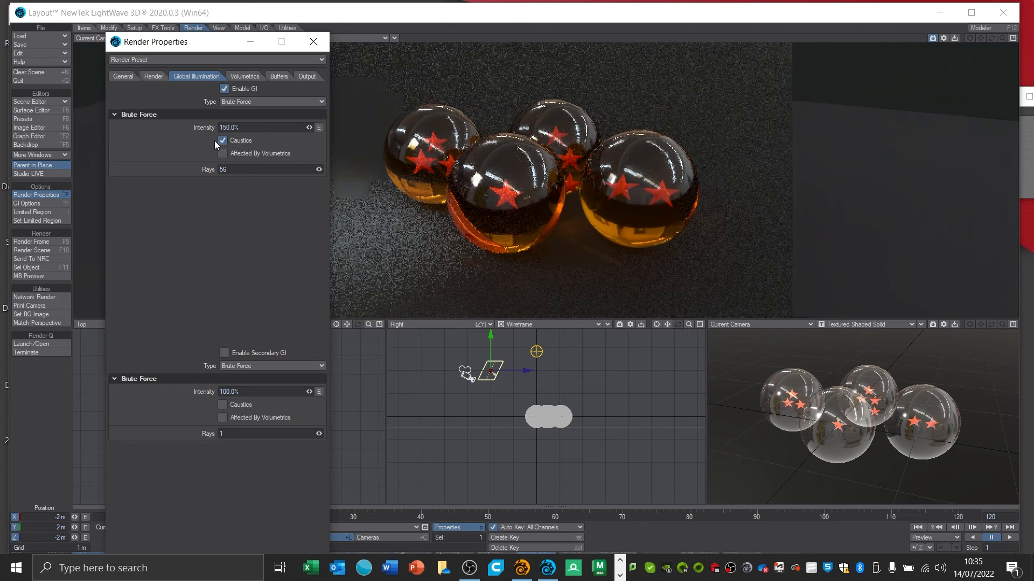
Set the area light's intensity to 100 lx
drag(242, 41, 220, 41)
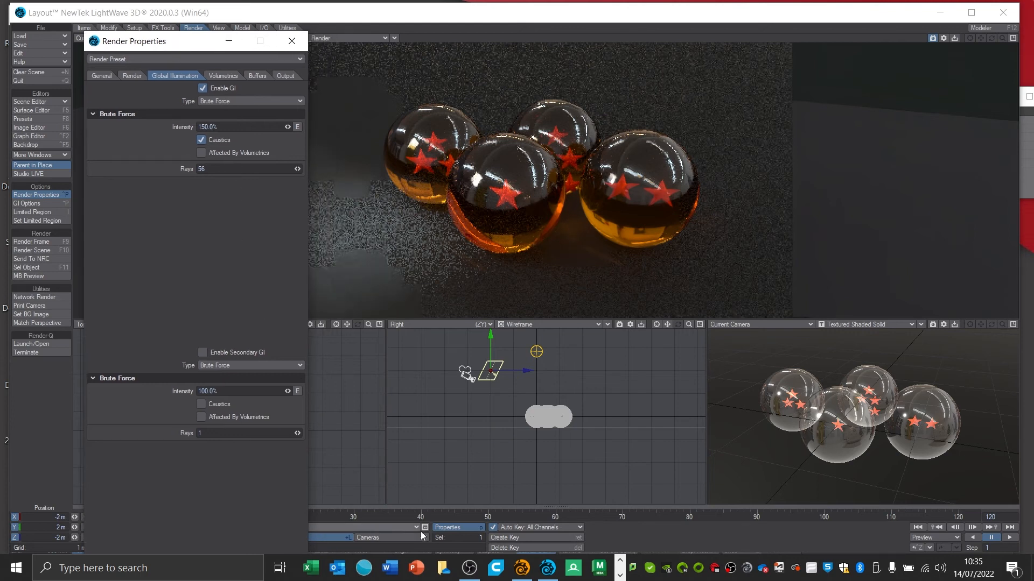
click(447, 527)
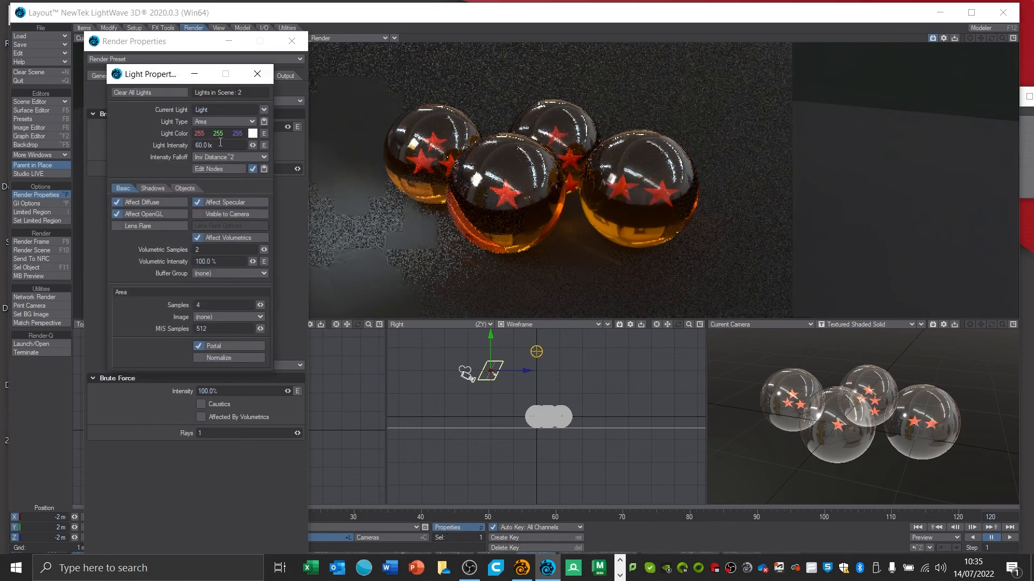
drag(220, 144, 165, 138)
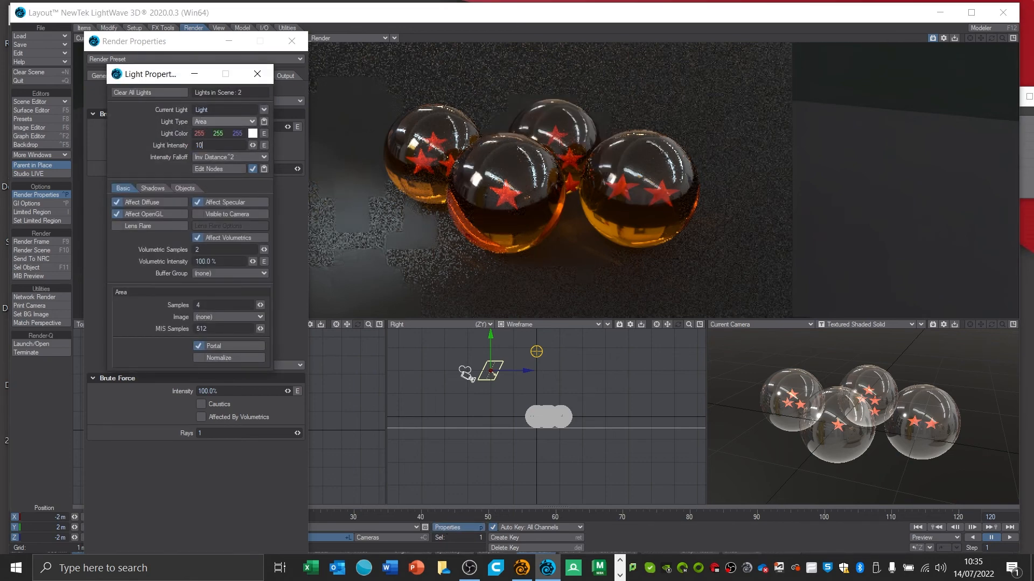
key(Return)
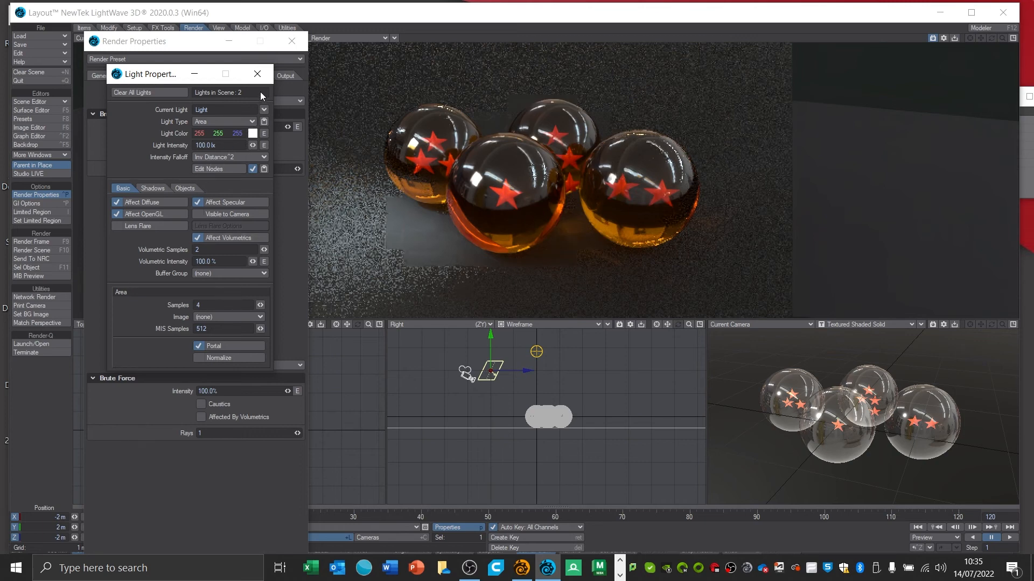
Try a pale pink light colour (255, 126, 126) on the EnvLight
click(263, 109)
click(269, 117)
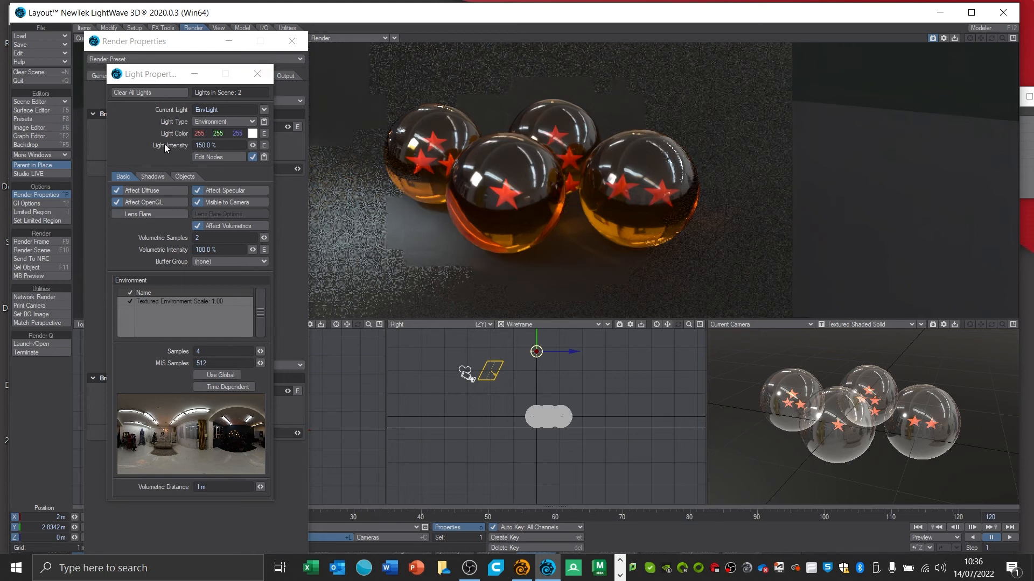
click(253, 135)
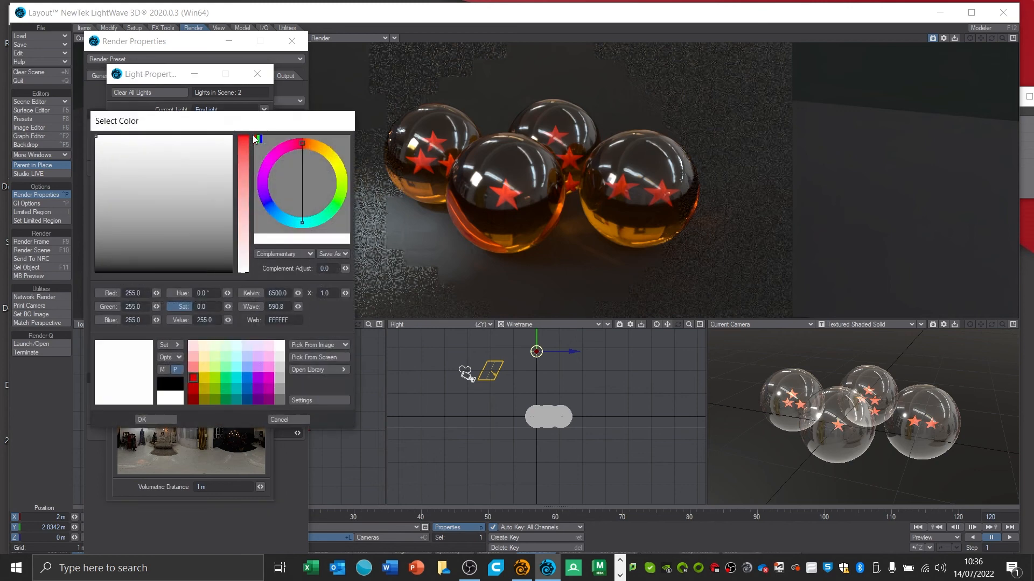
drag(233, 127, 221, 152)
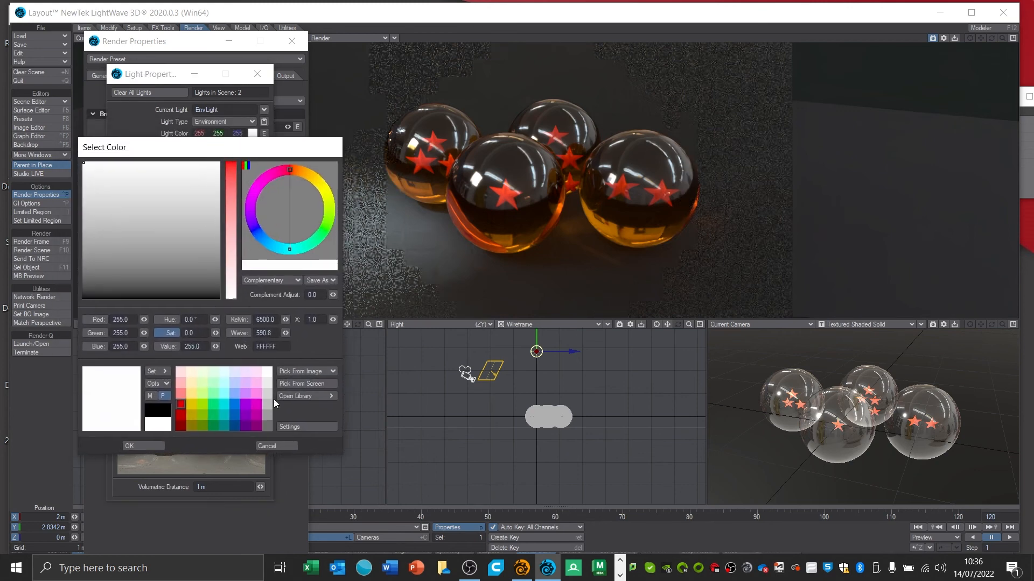
click(182, 385)
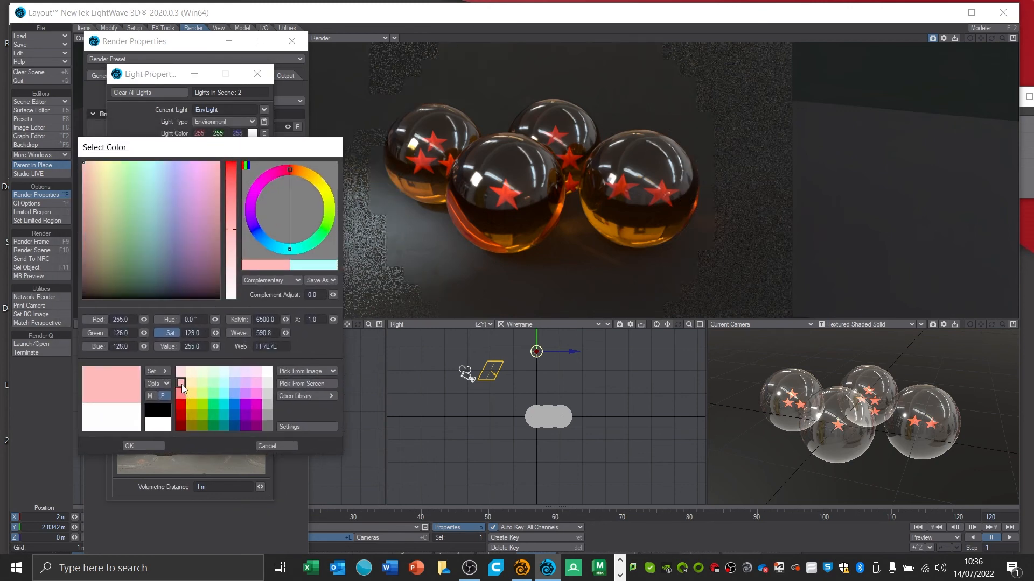
click(145, 445)
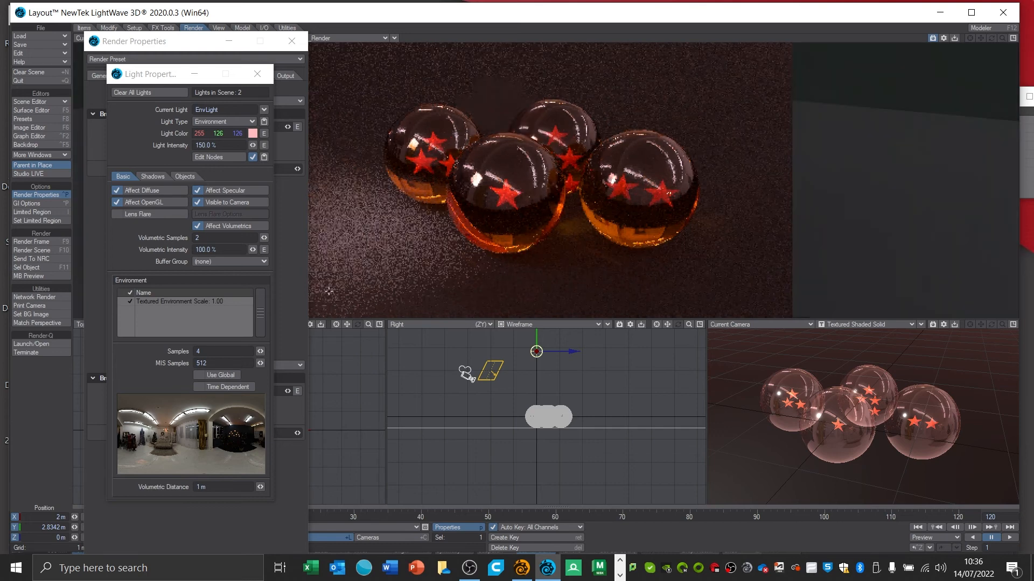
Reset the EnvLight's colour to white
click(253, 133)
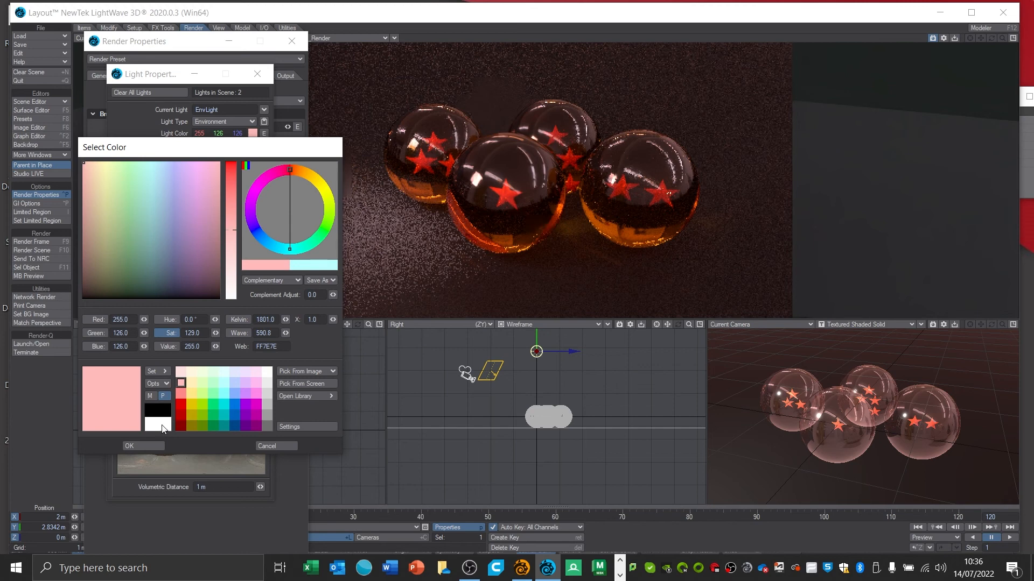
click(161, 426)
click(129, 446)
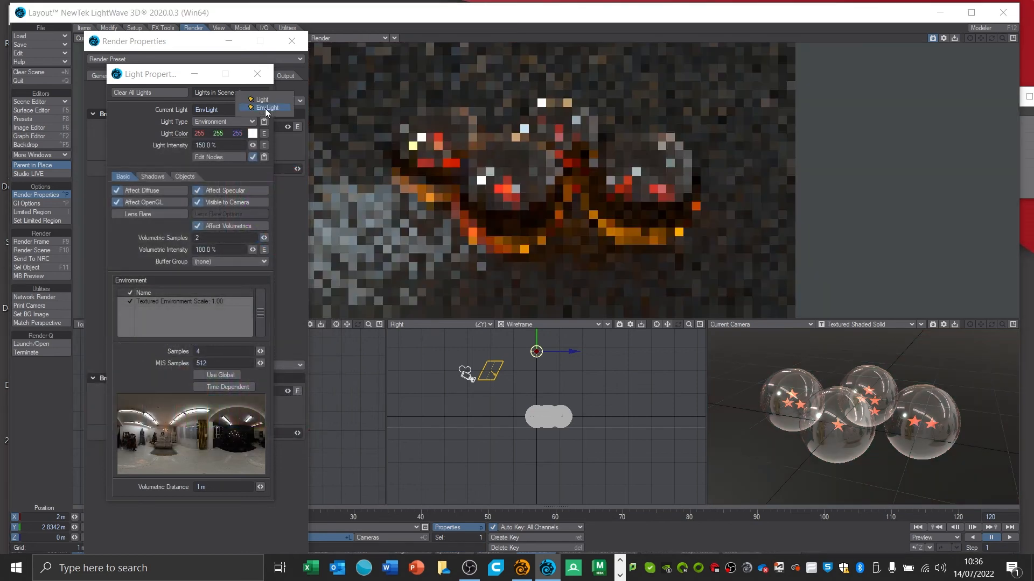
Set the area light's colour to pale pink (255, 126, 126)
click(264, 109)
click(264, 100)
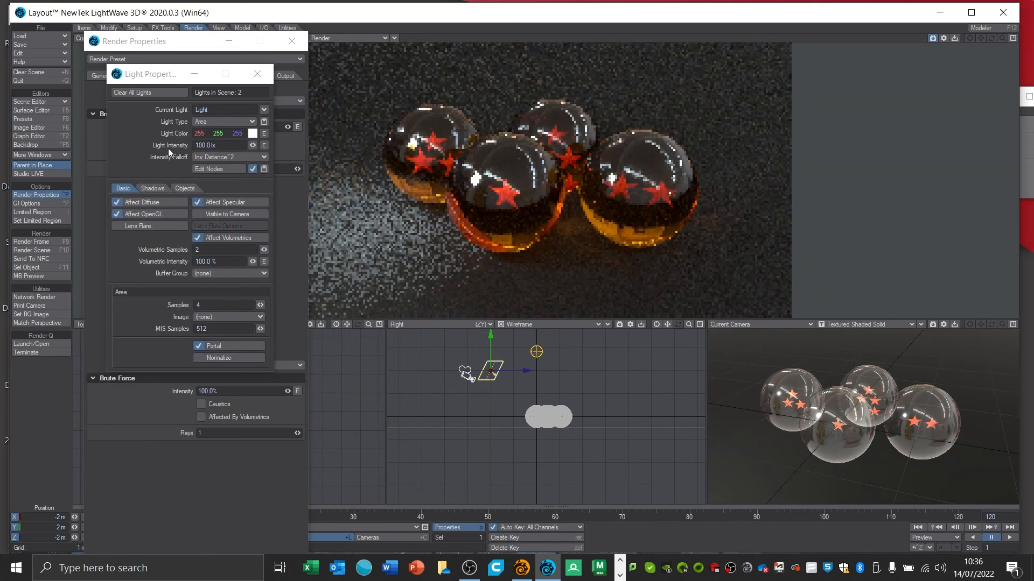
click(251, 134)
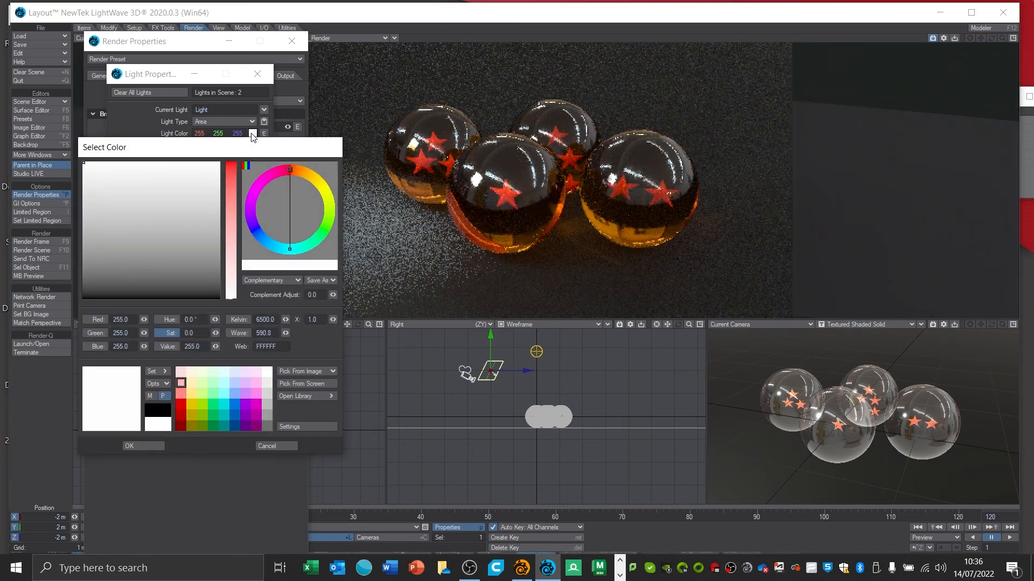
click(180, 384)
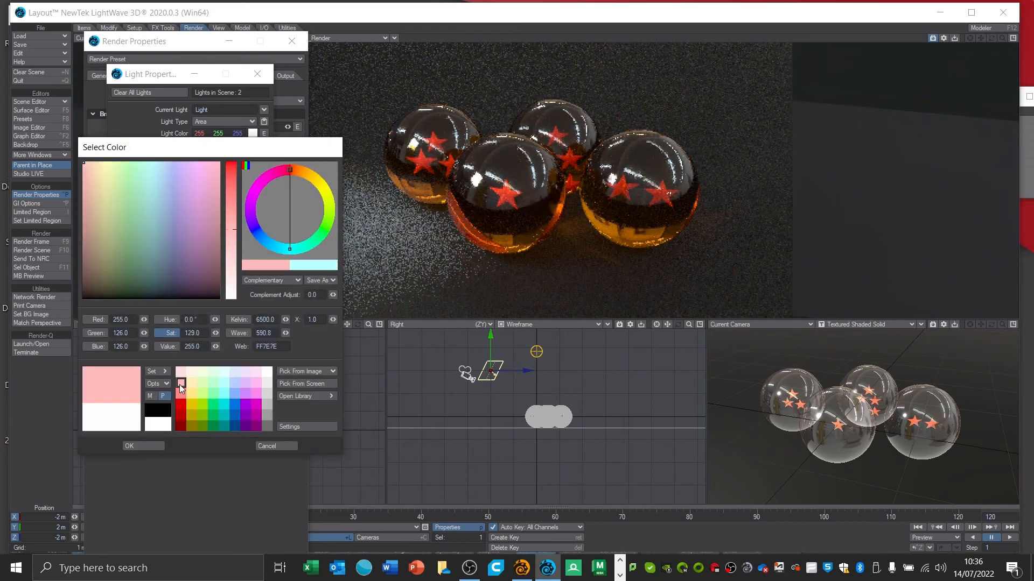
click(152, 443)
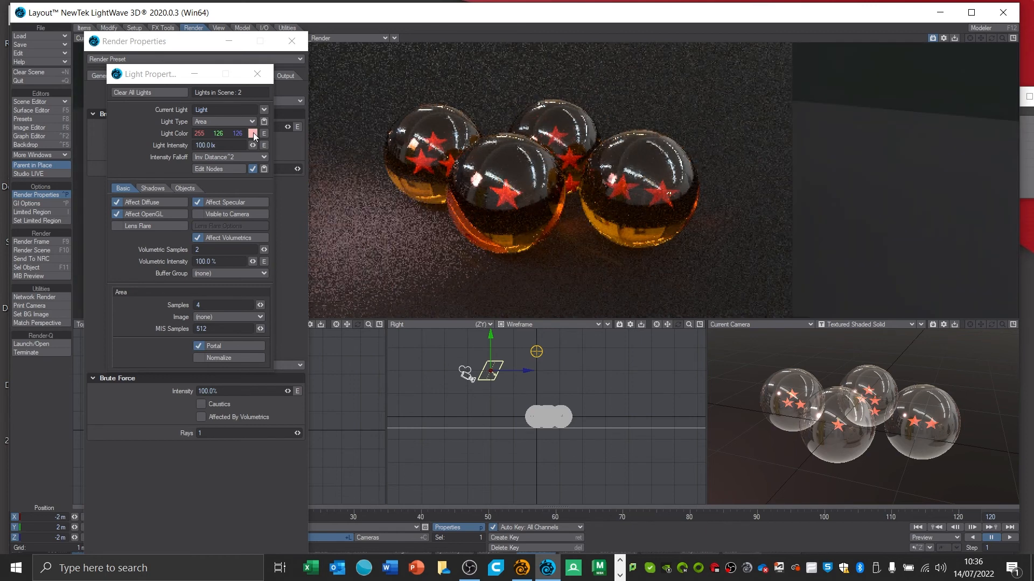
Set the primary Brute Force global illumination intensity to 500% and close the render properties
click(257, 74)
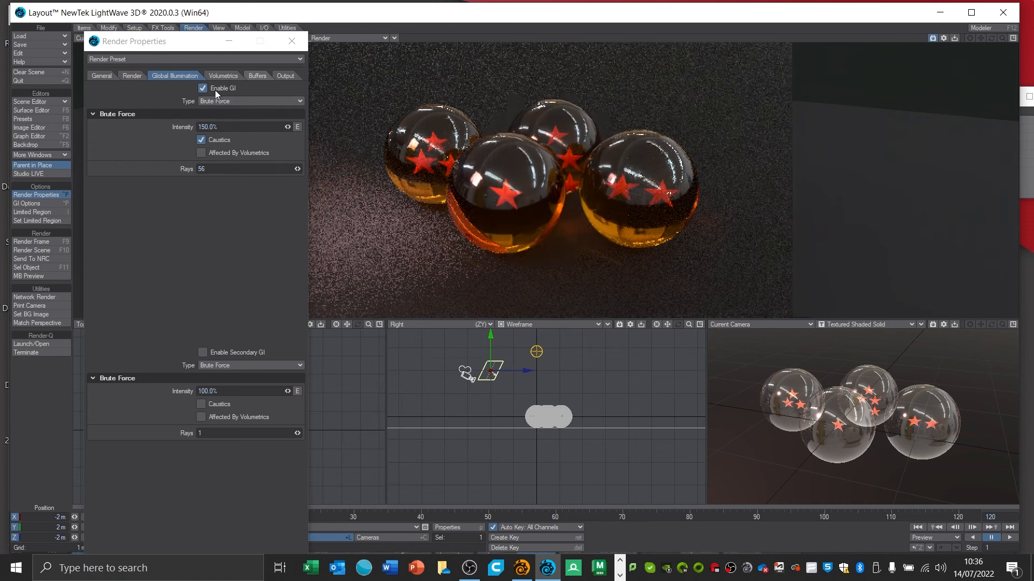
double_click(232, 129)
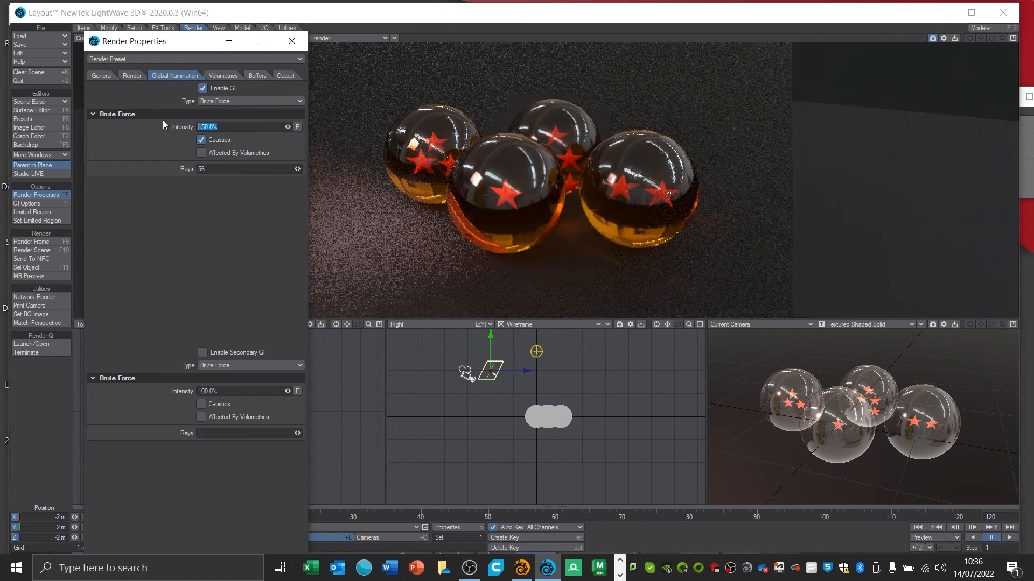
text(500)
key(Return)
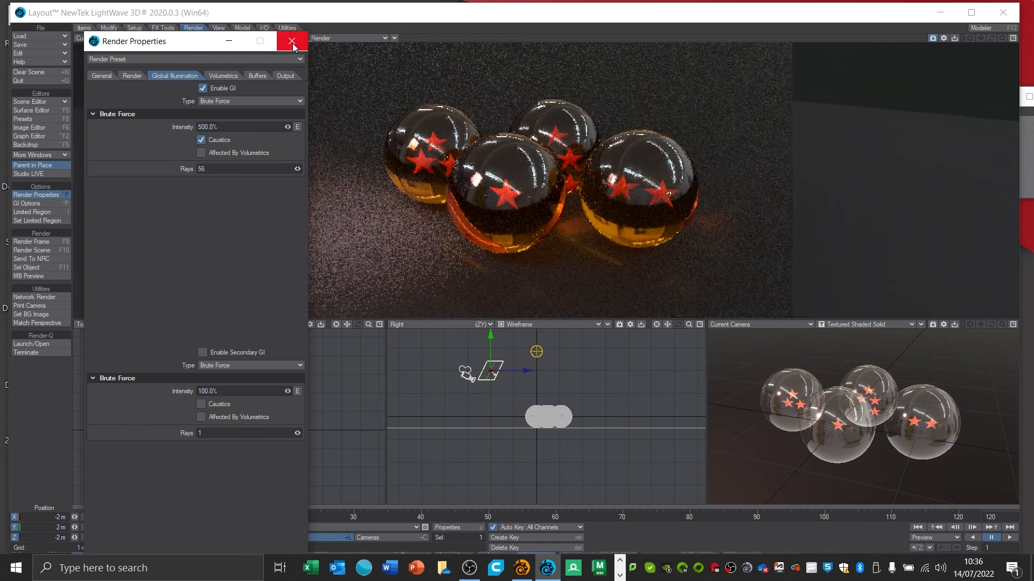
click(135, 76)
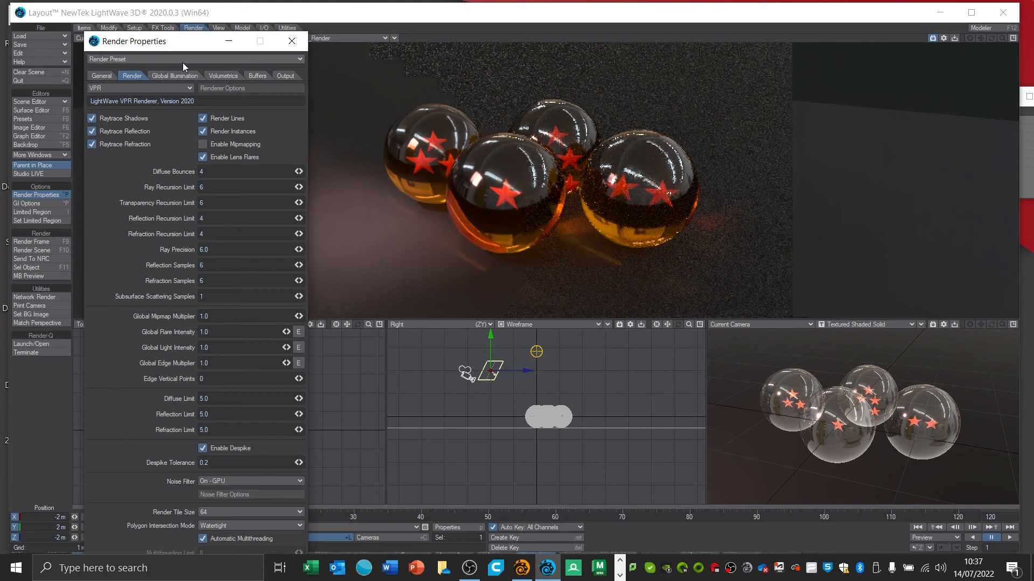
click(292, 42)
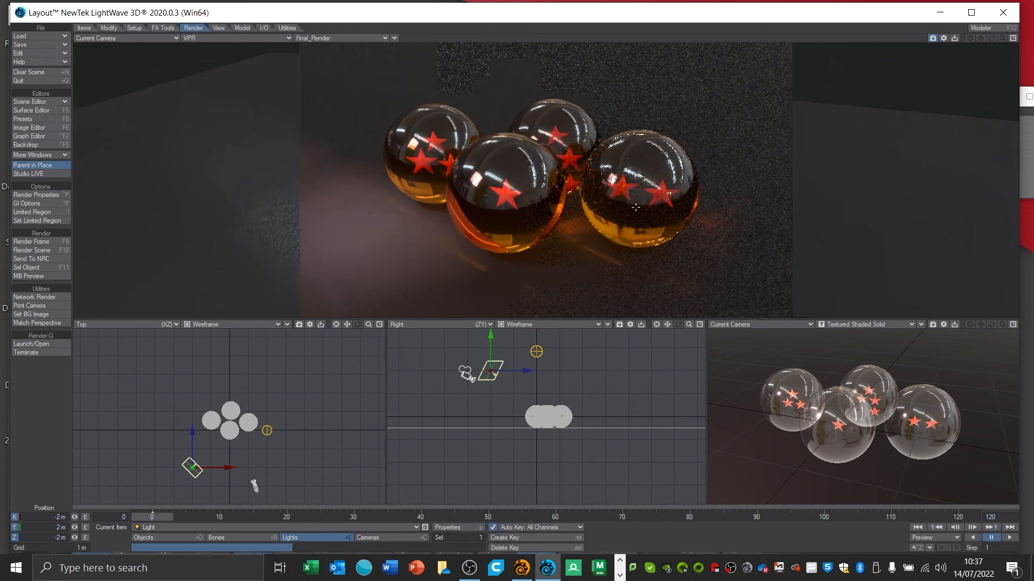
Set the Ball 1 surface's transmittance distance to 42.4 m and its roughness to 0%
click(40, 107)
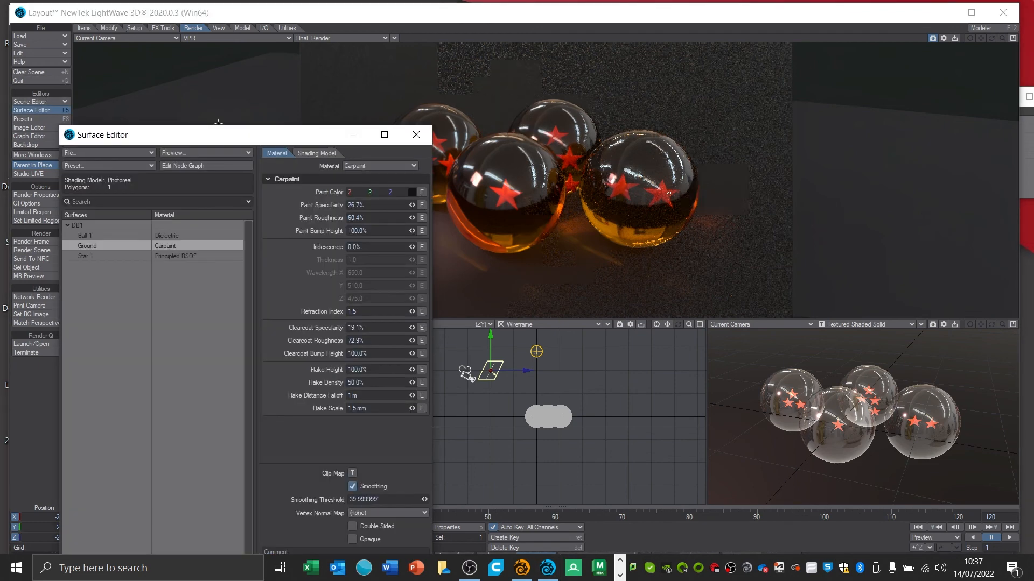
drag(212, 141, 168, 116)
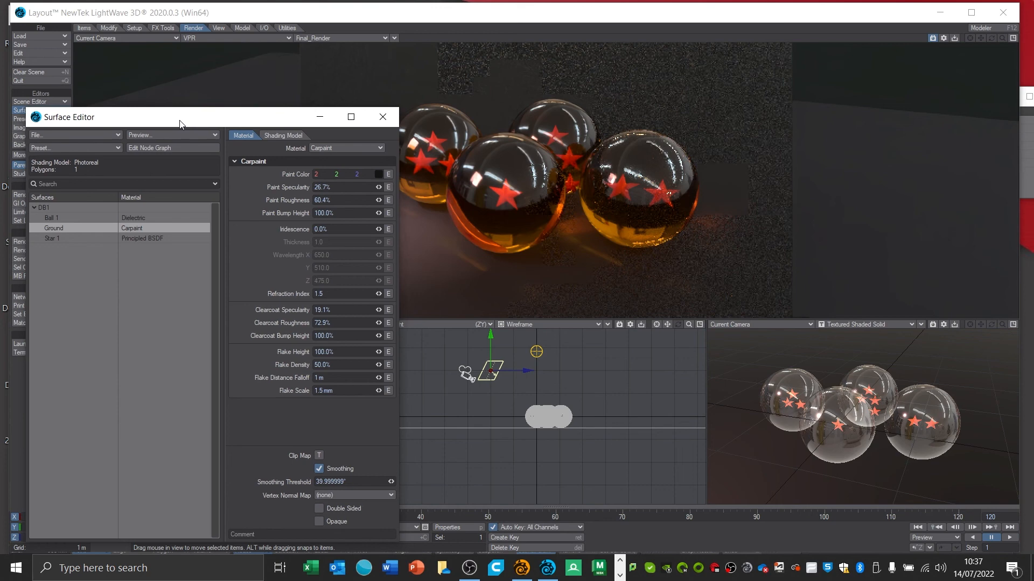
click(63, 219)
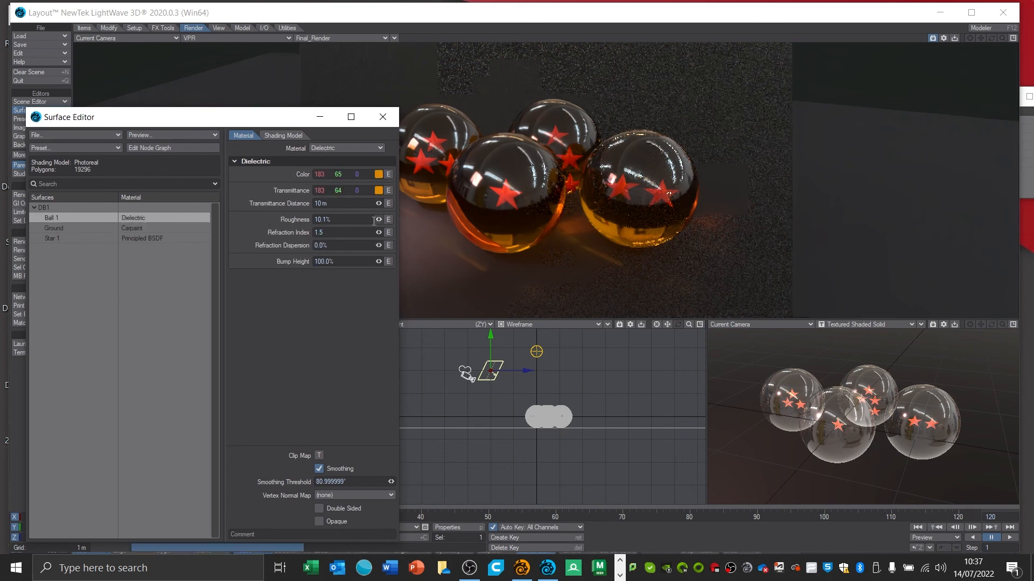
mouse_move(377, 204)
mouse_down()
mouse_move(403, 204)
mouse_move(382, 204)
mouse_move(368, 219)
mouse_up()
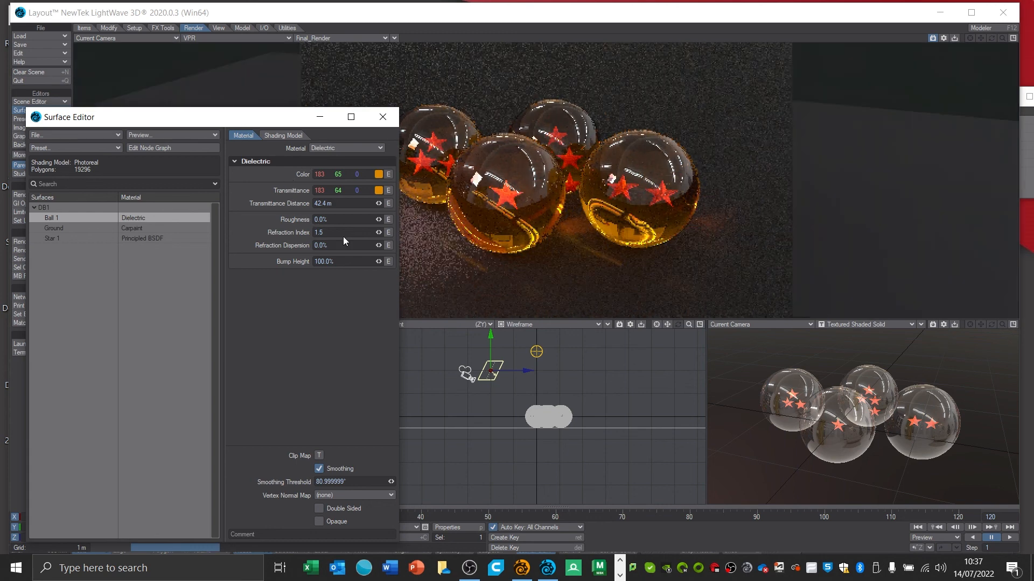
Set the Ball 1 surface's transmittance colour to pale pink (255, 192, 192) and close the surface settings
click(379, 191)
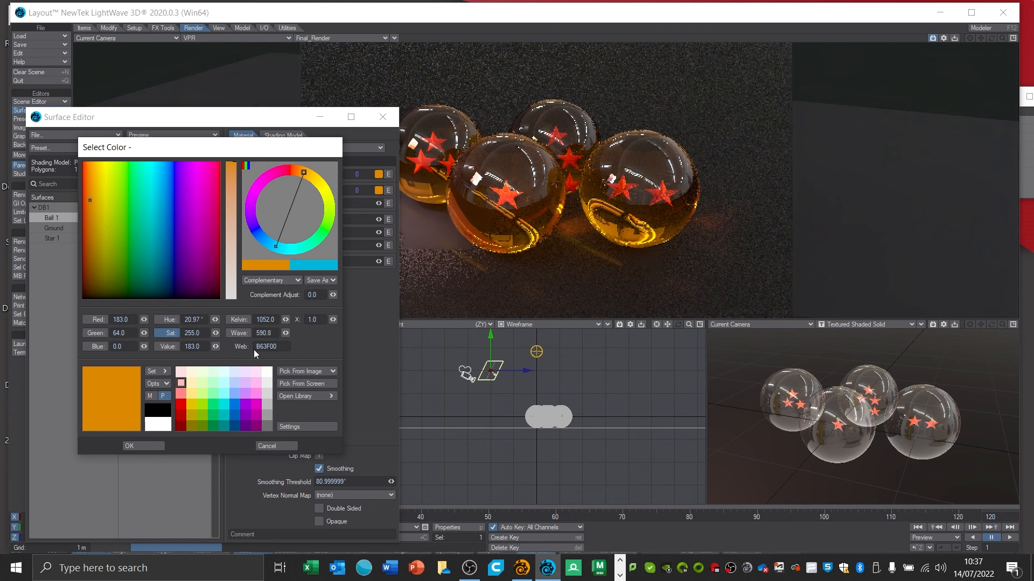
click(182, 373)
click(157, 446)
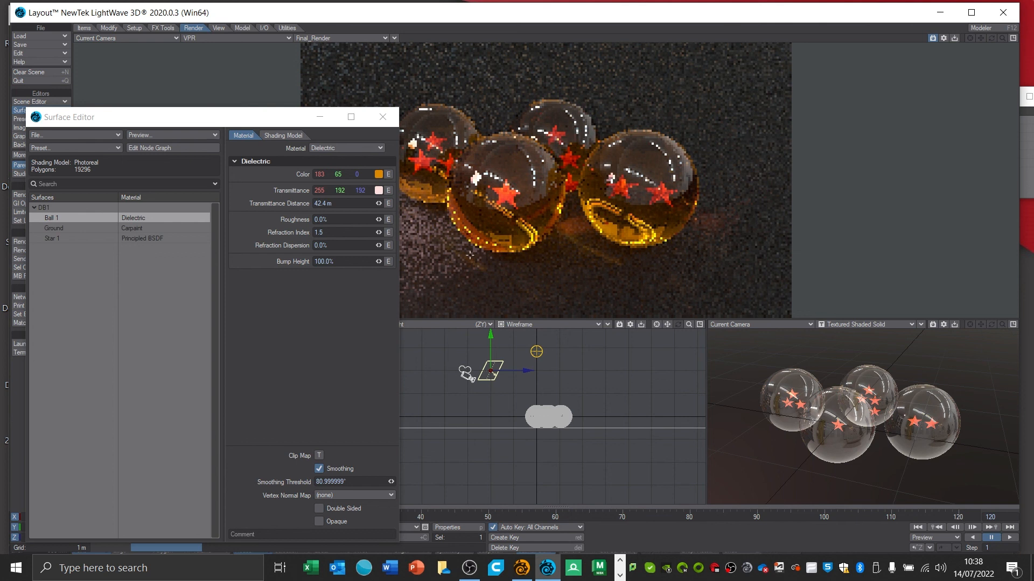
click(137, 240)
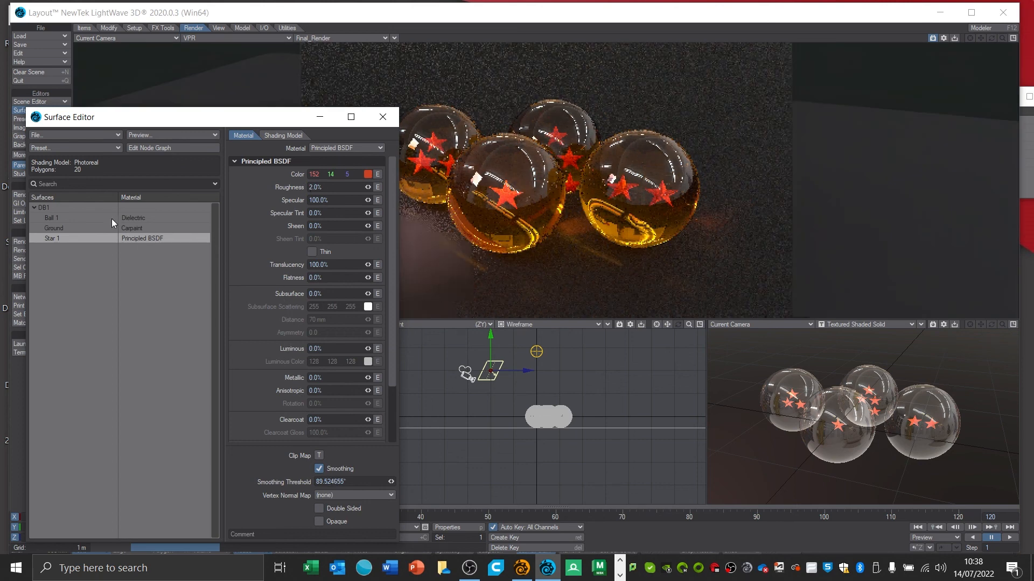
click(93, 229)
click(130, 219)
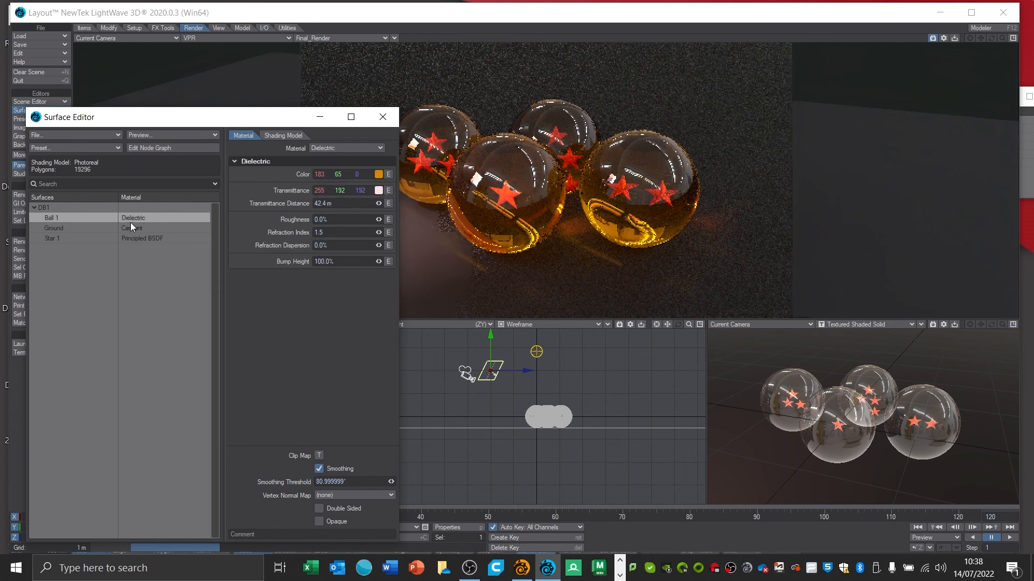
click(386, 118)
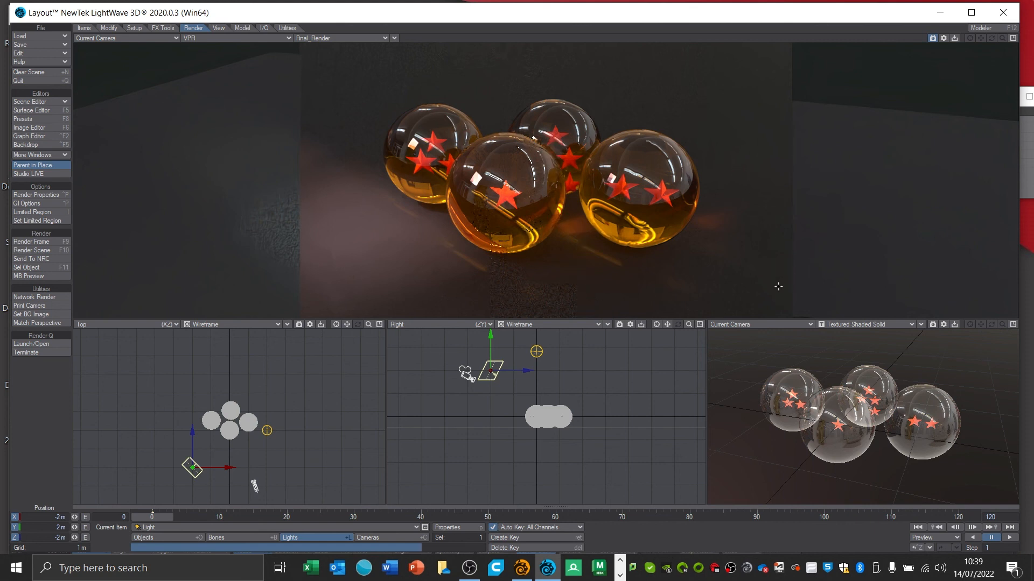
click(619, 576)
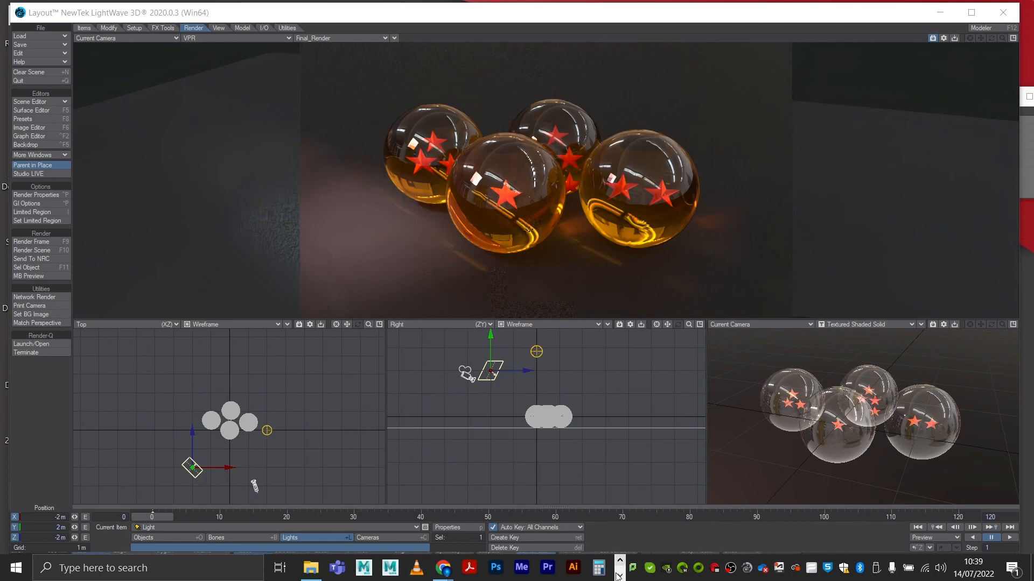